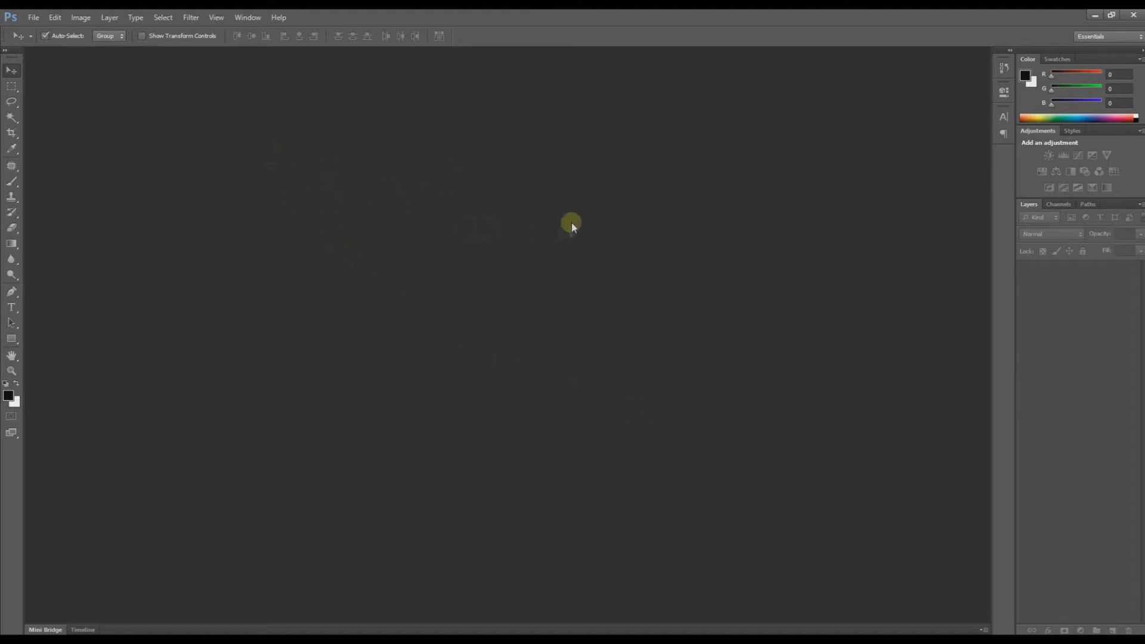
Step: Open 'project image' from the fashion folder and zoom in on the jumping couple
double_click(370, 219)
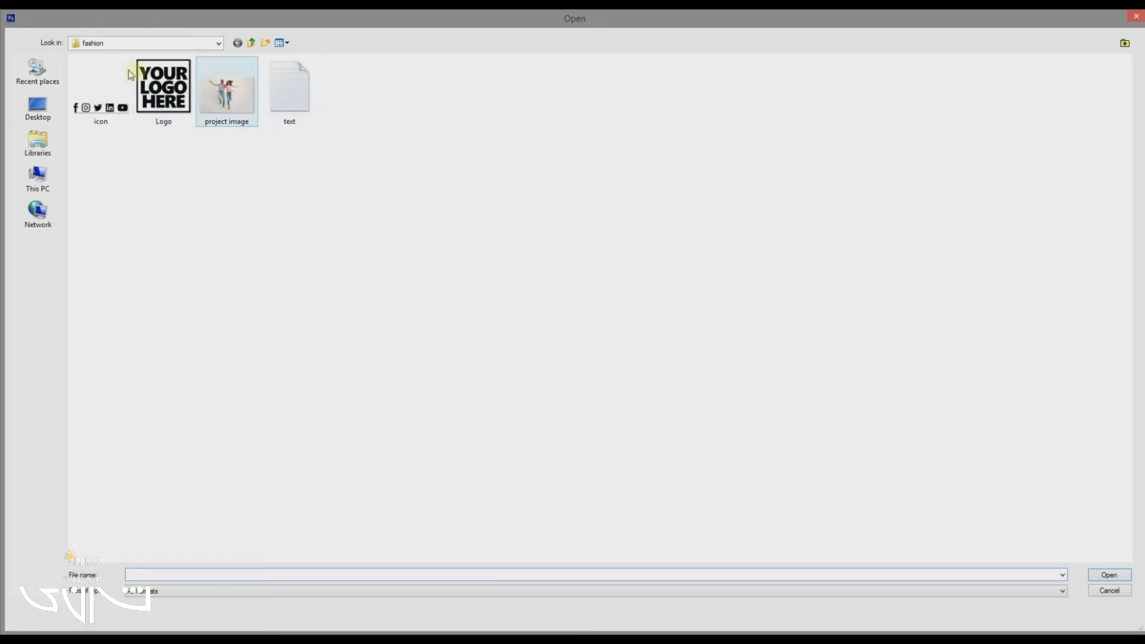
double_click(224, 94)
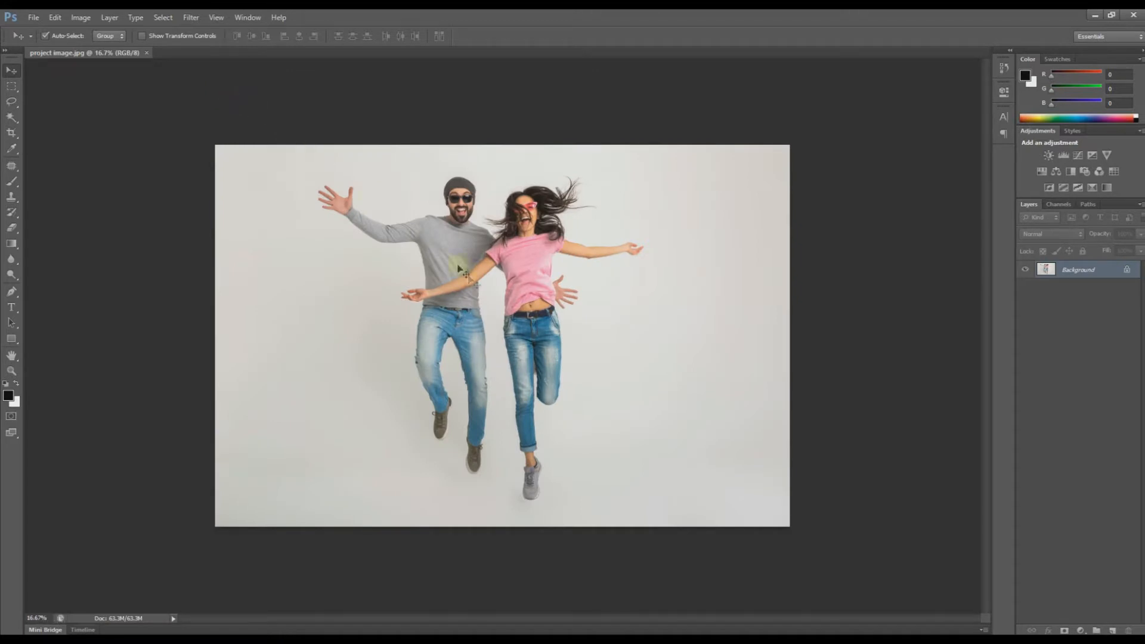
drag(456, 199, 470, 287)
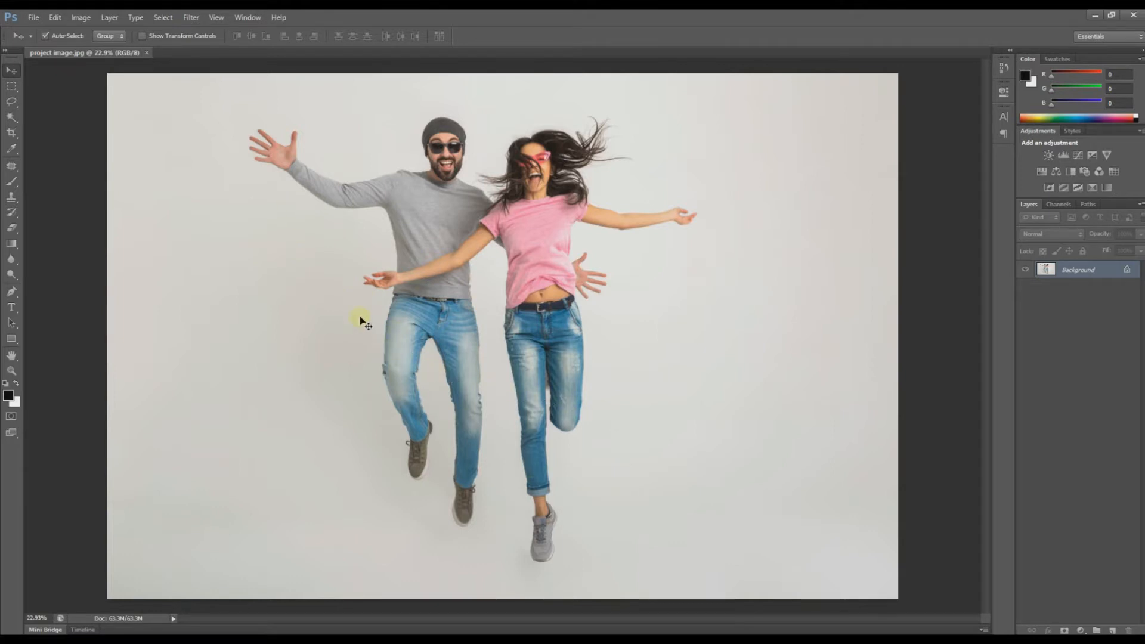
Step: Convert the Background into Layer 0 and duplicate it as Layer 0 copy
double_click(1077, 271)
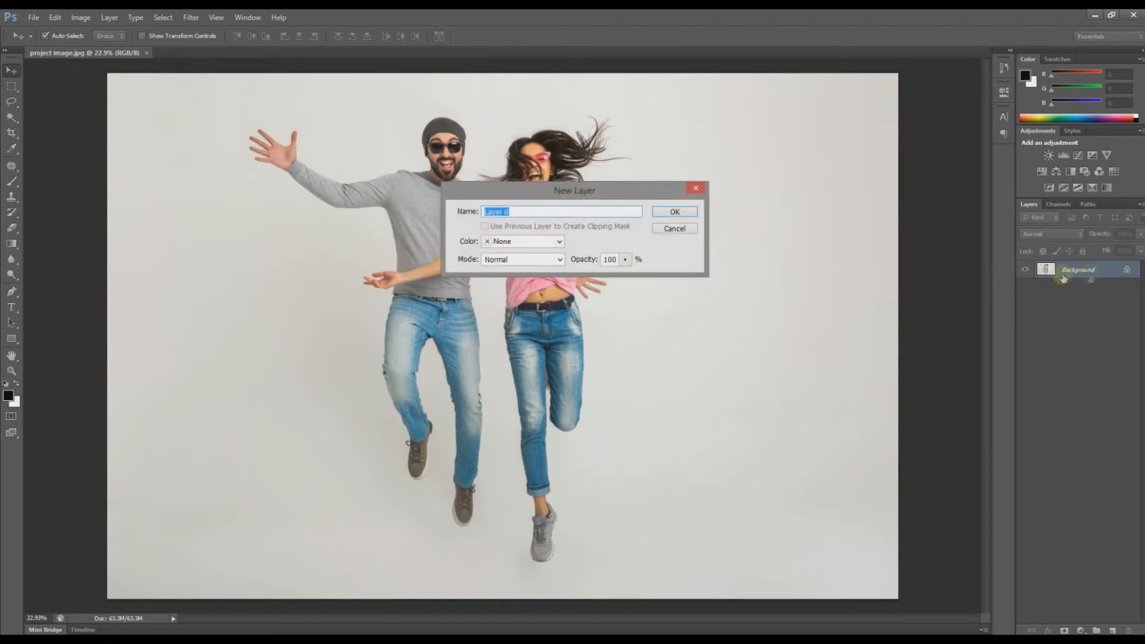
click(675, 212)
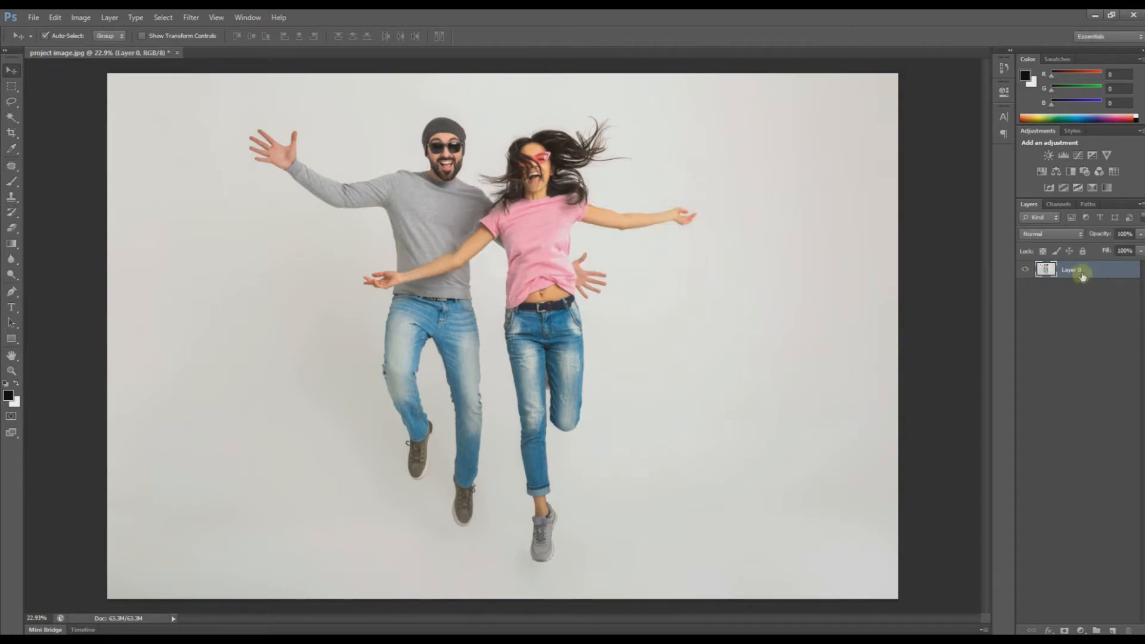
drag(1081, 271, 1112, 628)
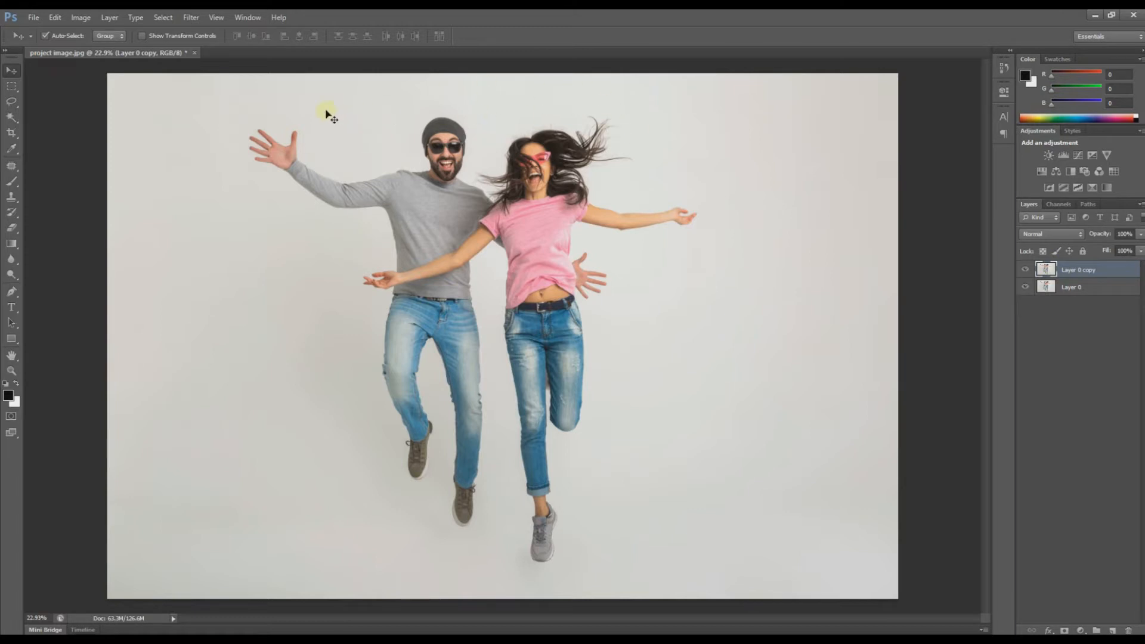
Step: Apply Levels with input values 0, 0.48 and 234 to whiten the grey backdrop
click(79, 18)
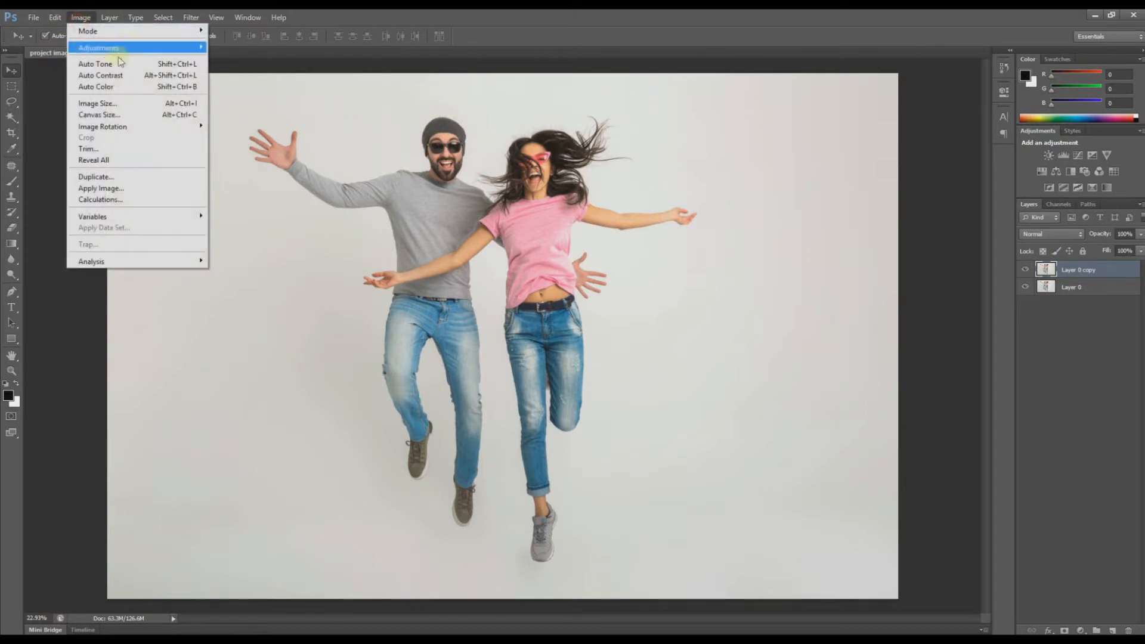
click(130, 34)
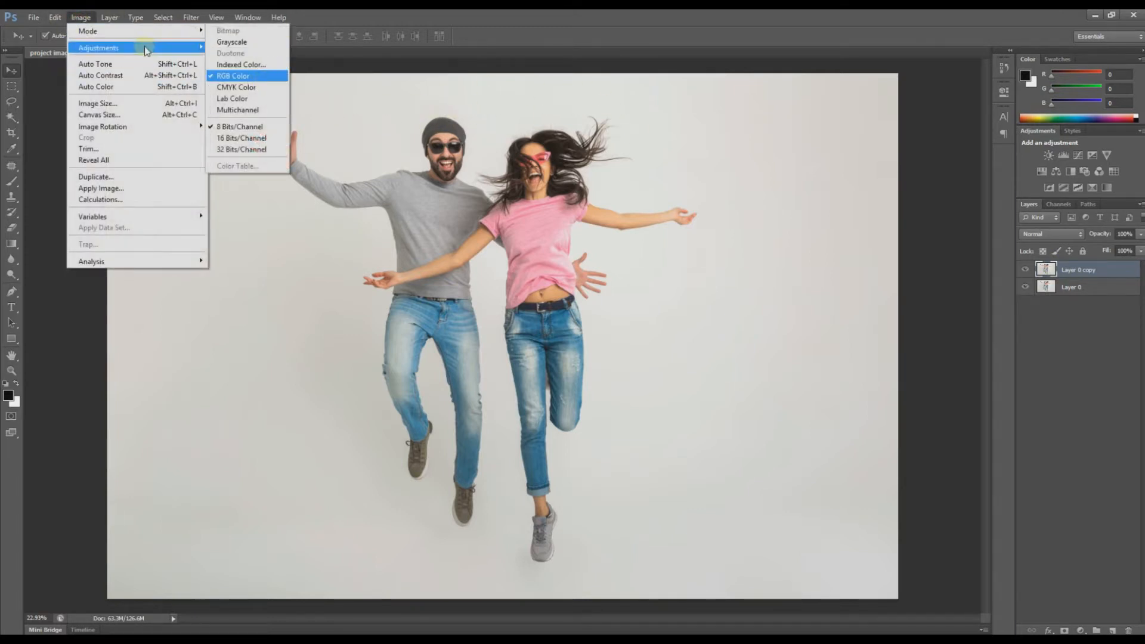
mouse_move(145, 50)
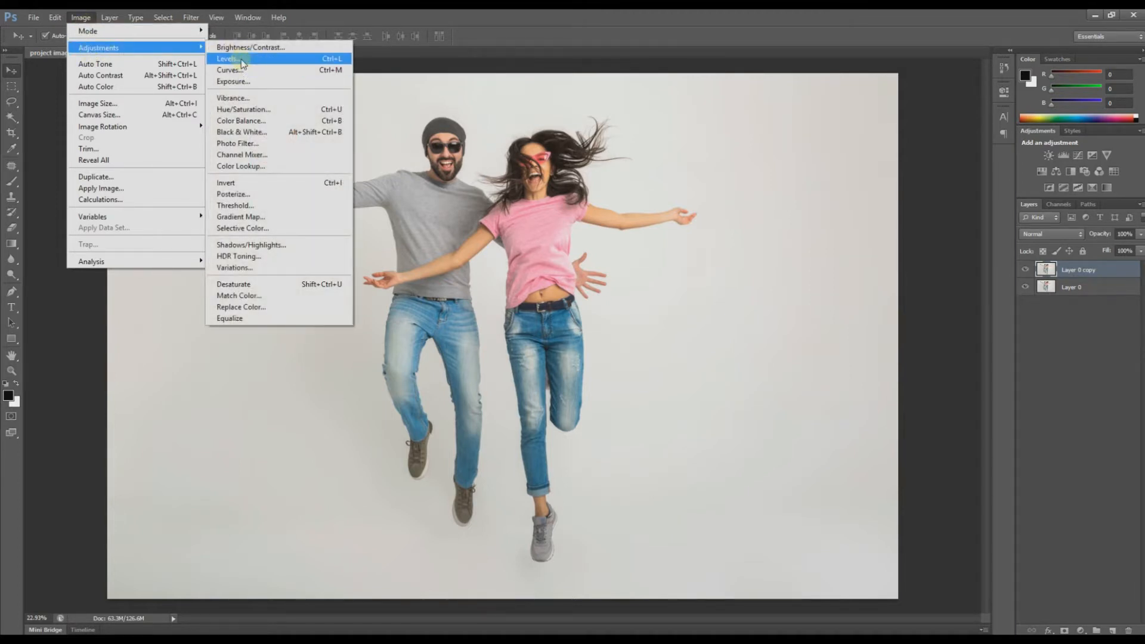
click(331, 60)
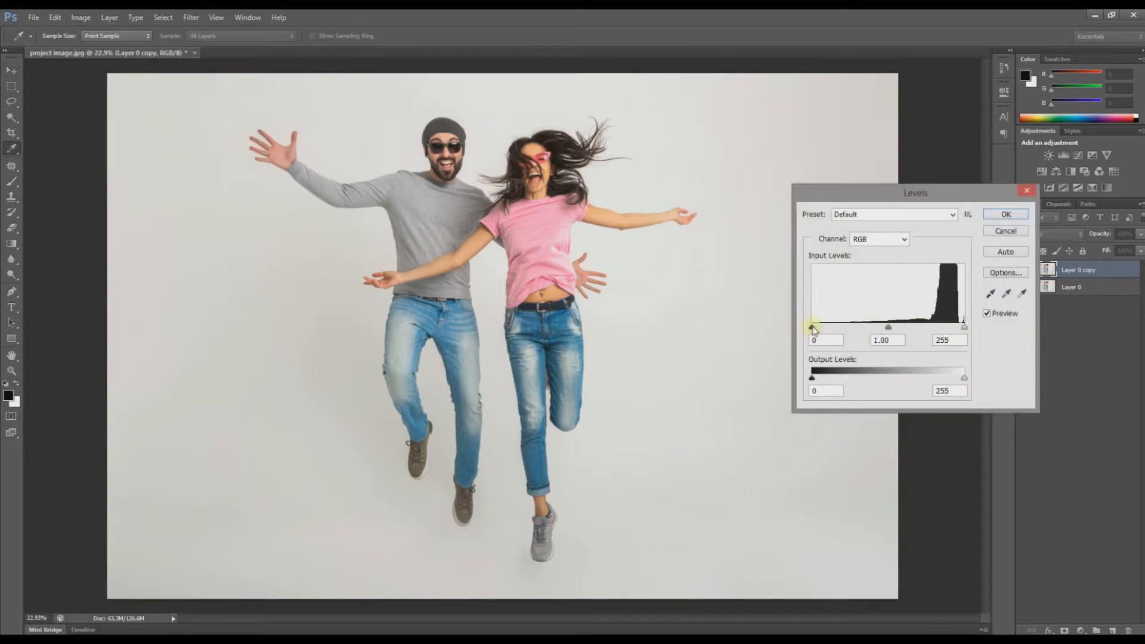
drag(813, 328, 780, 340)
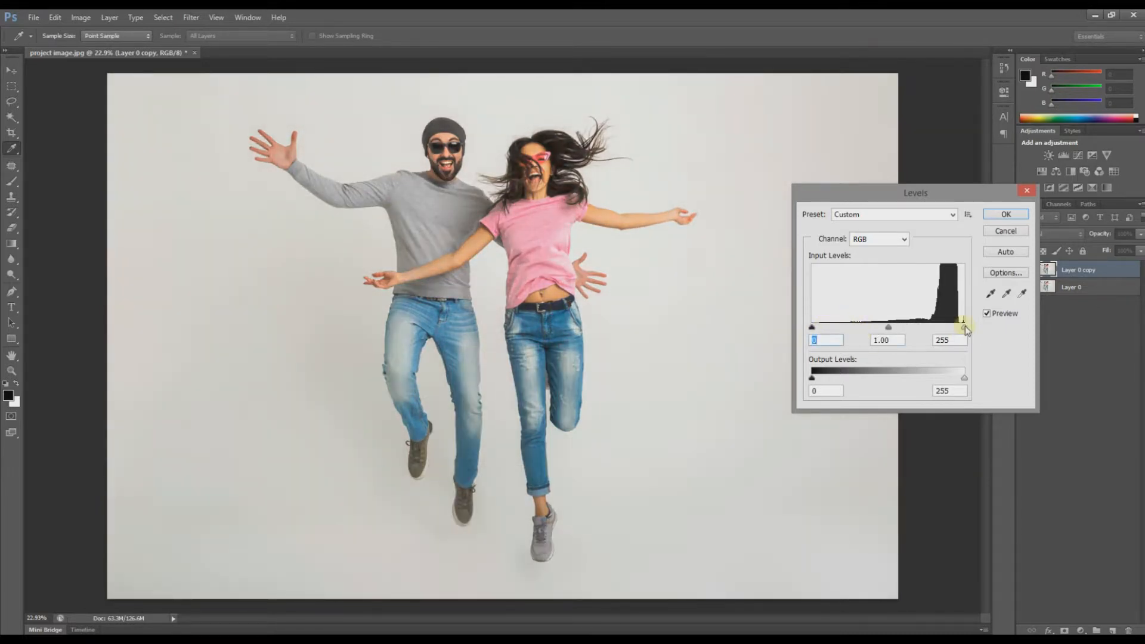
mouse_move(966, 329)
mouse_down()
mouse_move(856, 334)
mouse_move(964, 328)
mouse_up()
drag(888, 328, 952, 328)
click(953, 328)
click(1003, 215)
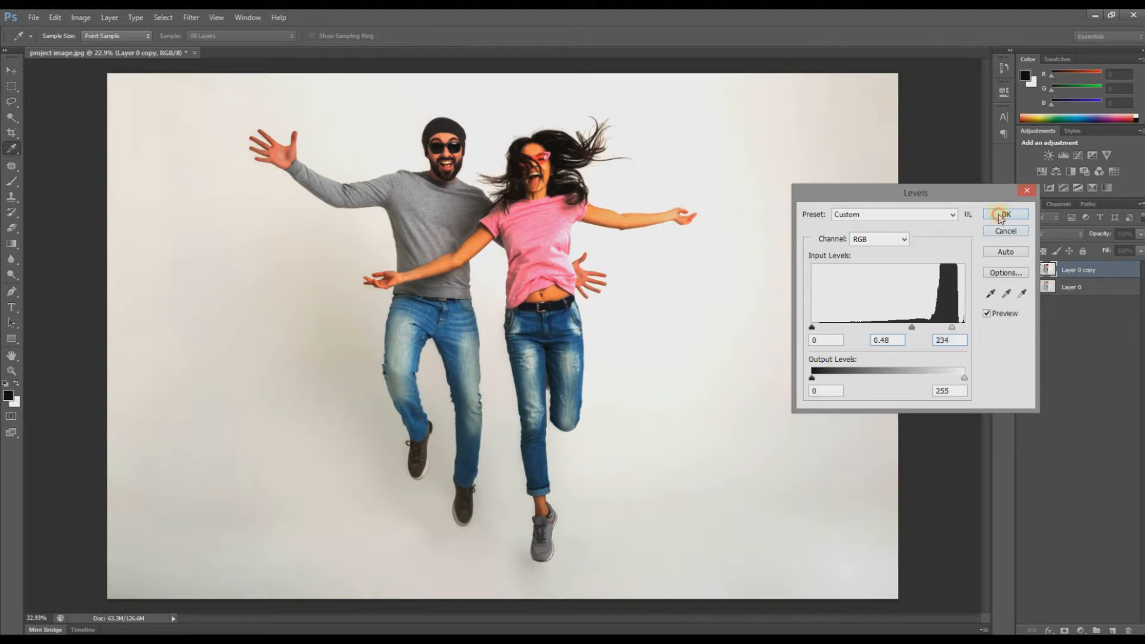
key(v)
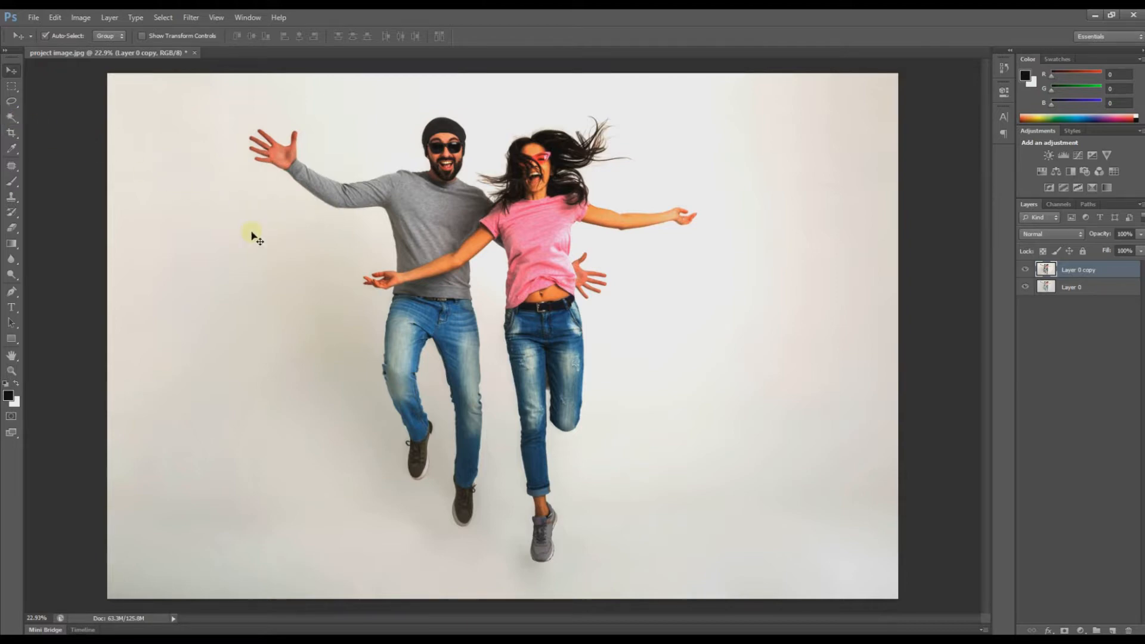
Step: Magic Wand-select the backdrop, adding patches by the legs, head, behind and between the torsos
key(w)
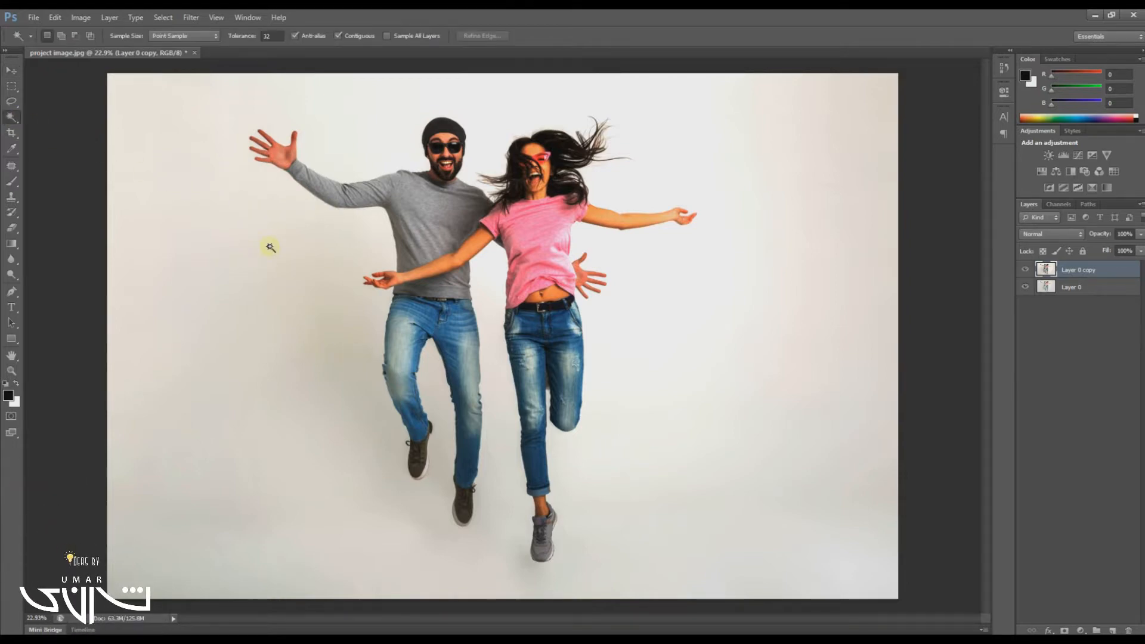
click(270, 246)
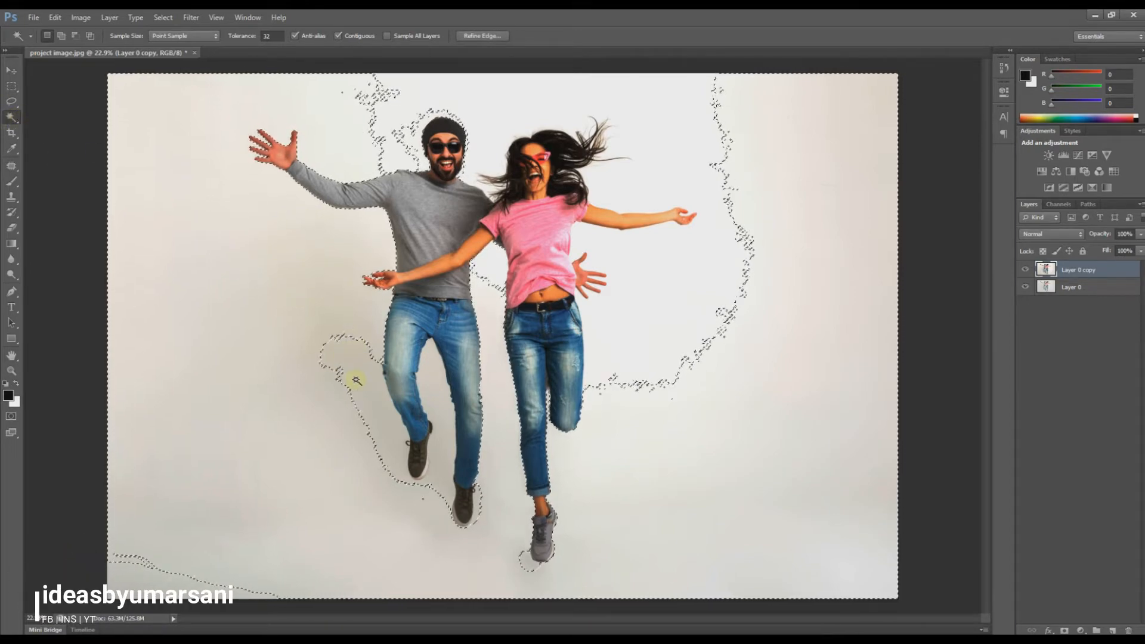
key(shift)
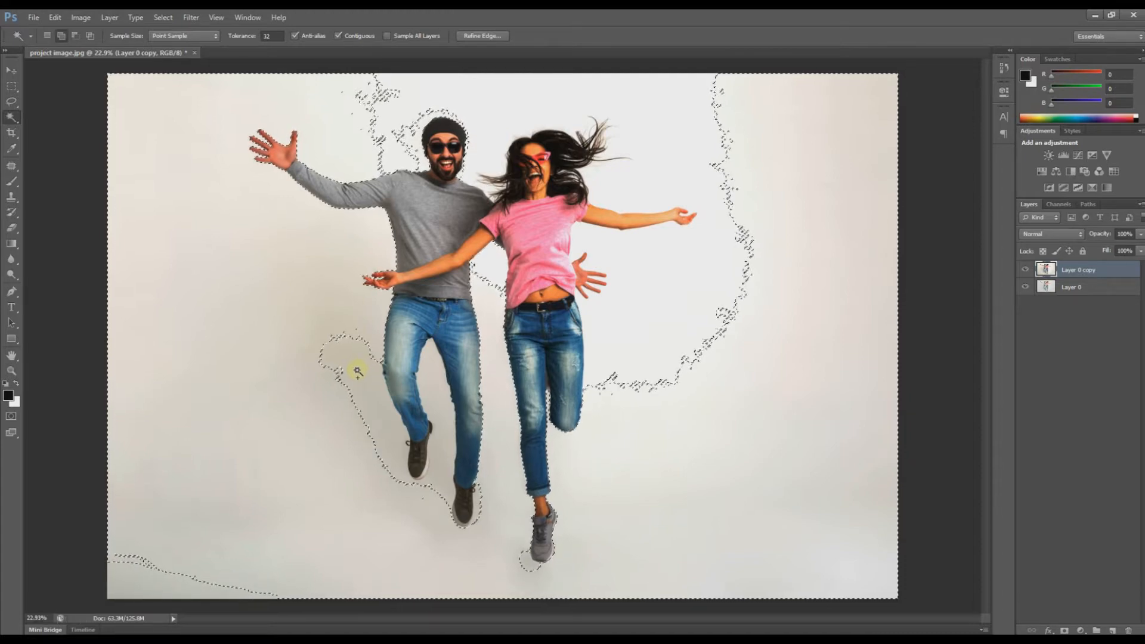
shift+click(215, 539)
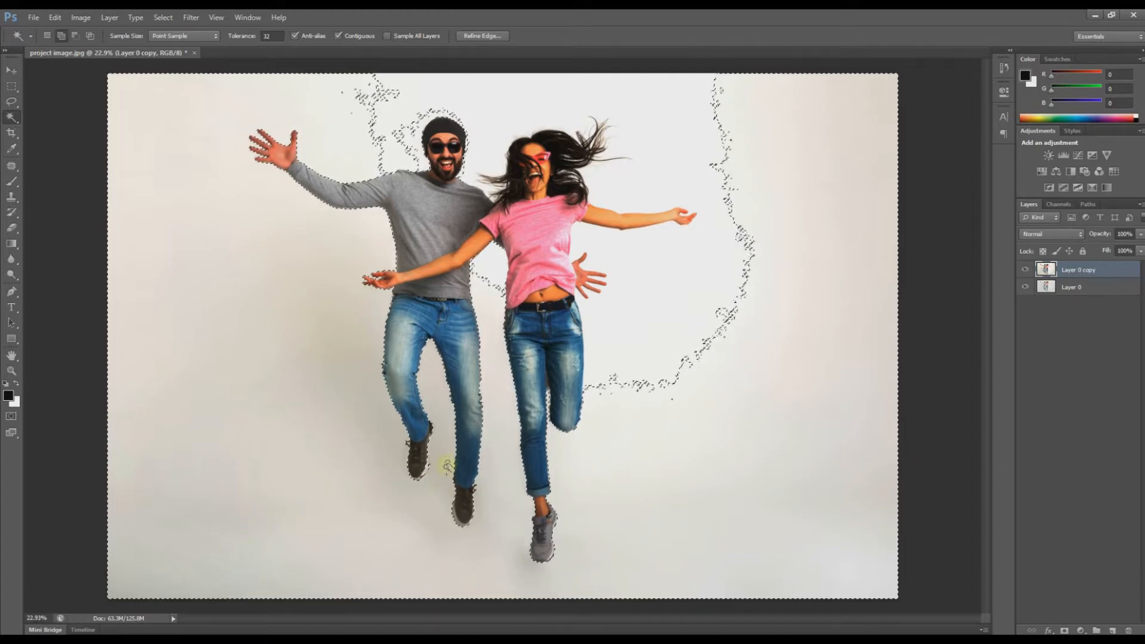
shift+click(400, 142)
click(495, 97)
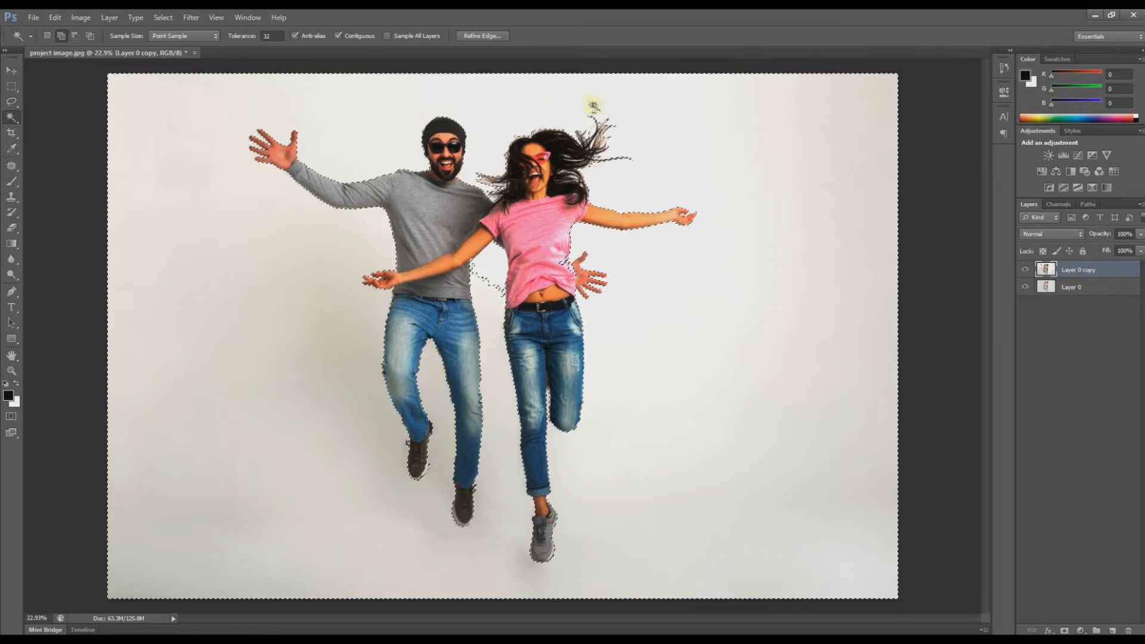
click(496, 270)
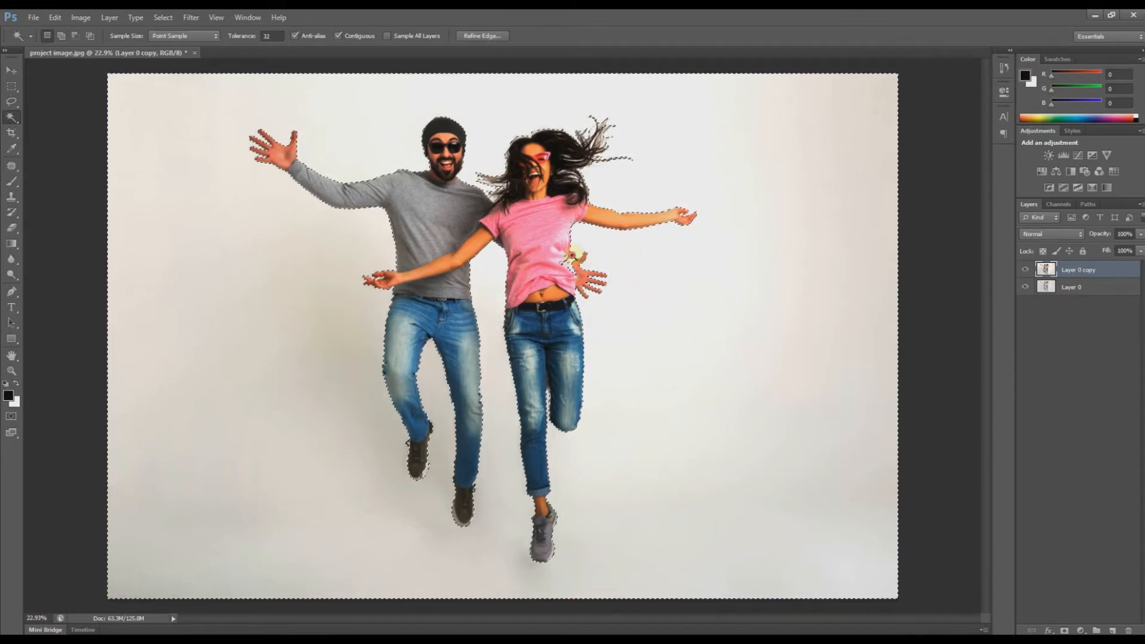
Step: Zoom and pan around the couple to inspect the selection edge at the woman's hair
scroll(563, 260, up, 5)
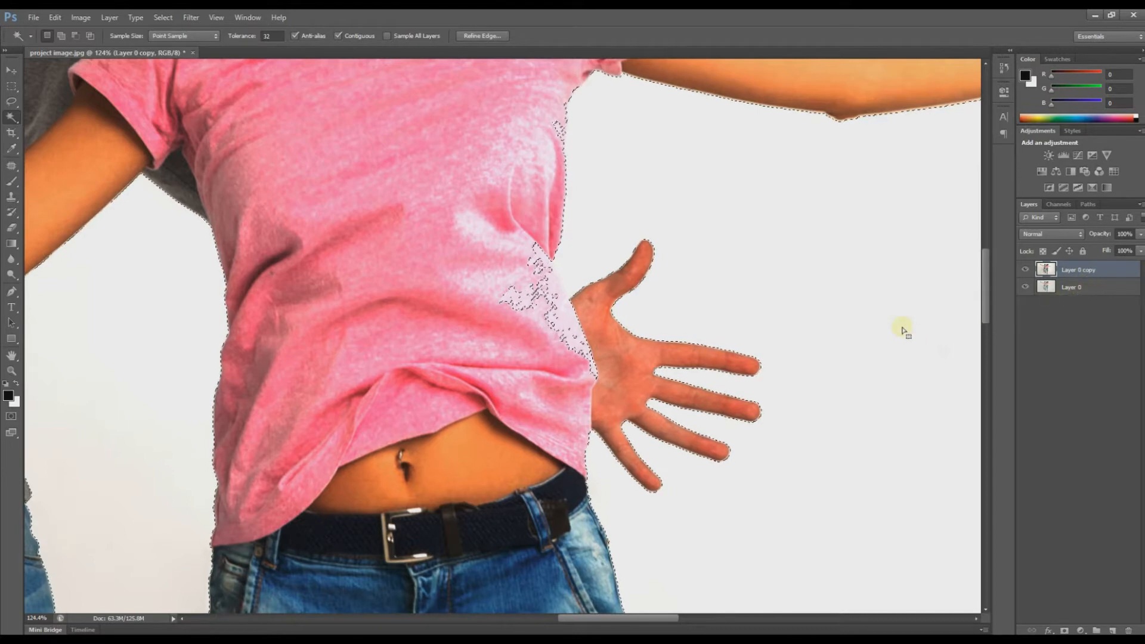
key(ctrl+d)
key(ctrl+1)
key(ctrl+minus)
key(ctrl+minus)
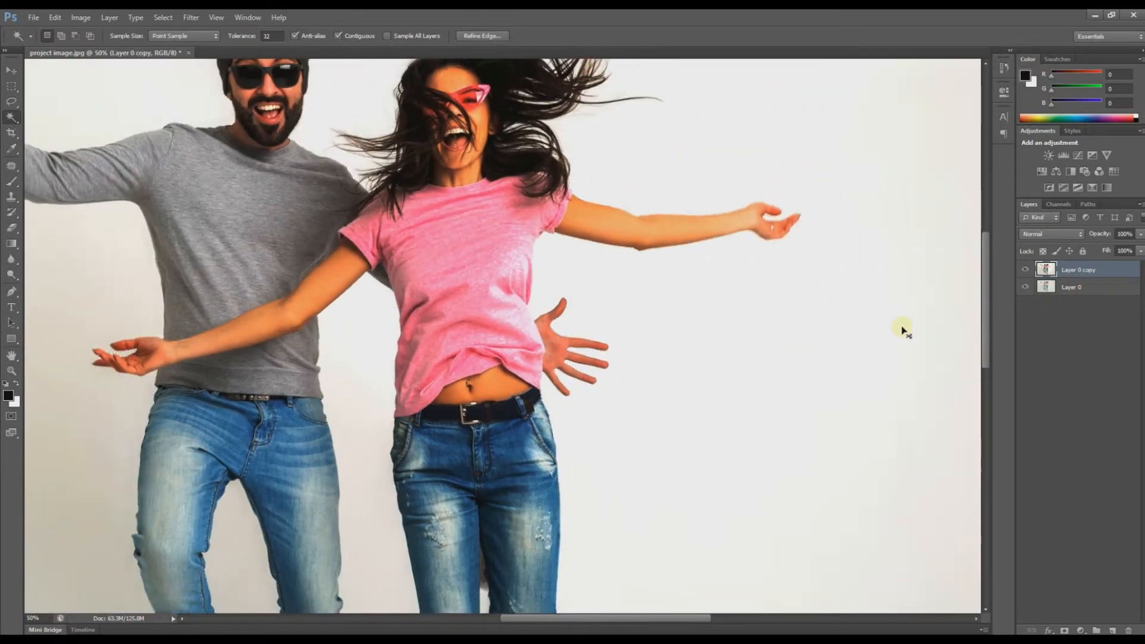
key(ctrl+minus)
click(902, 330)
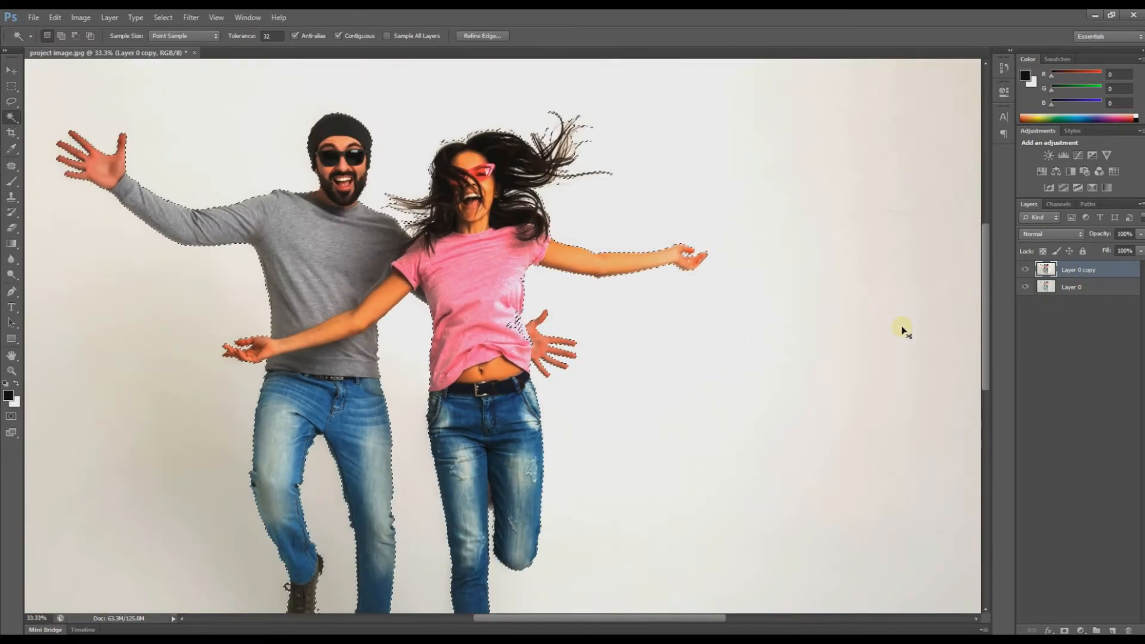
drag(479, 126, 532, 222)
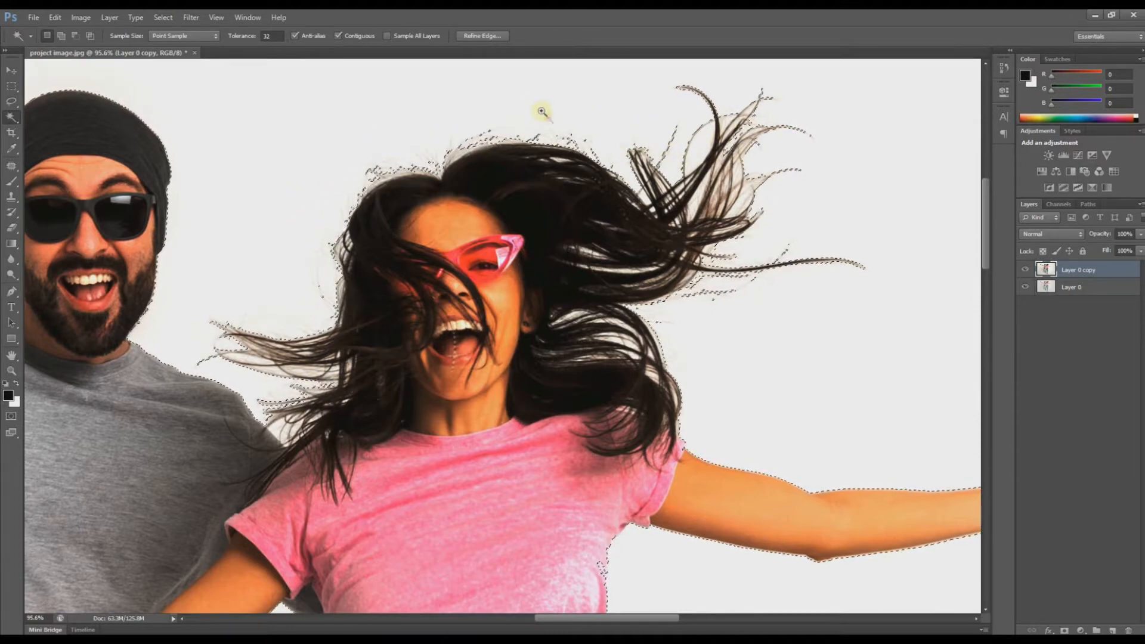
scroll(544, 113, up, 8)
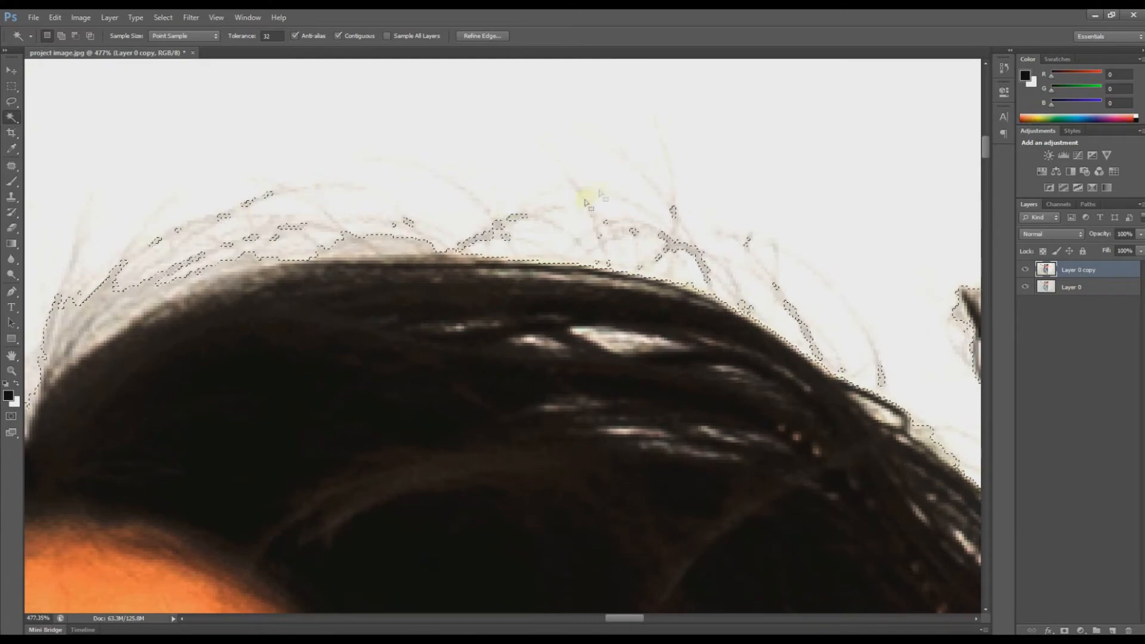
key(ctrl+d)
scroll(793, 312, down, 8)
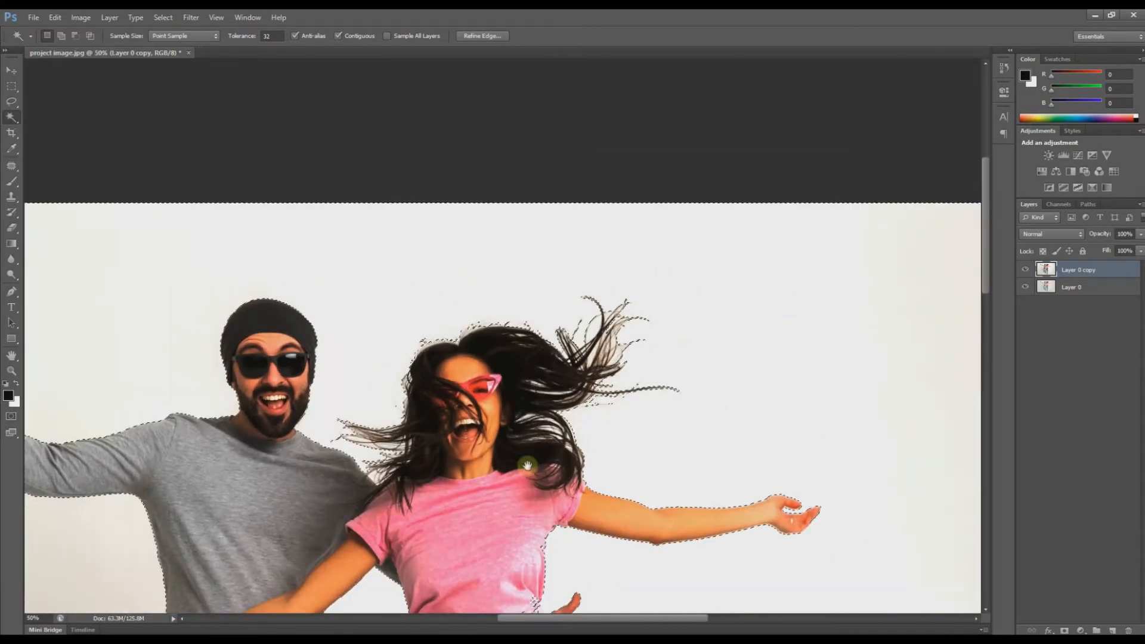
drag(530, 465, 529, 401)
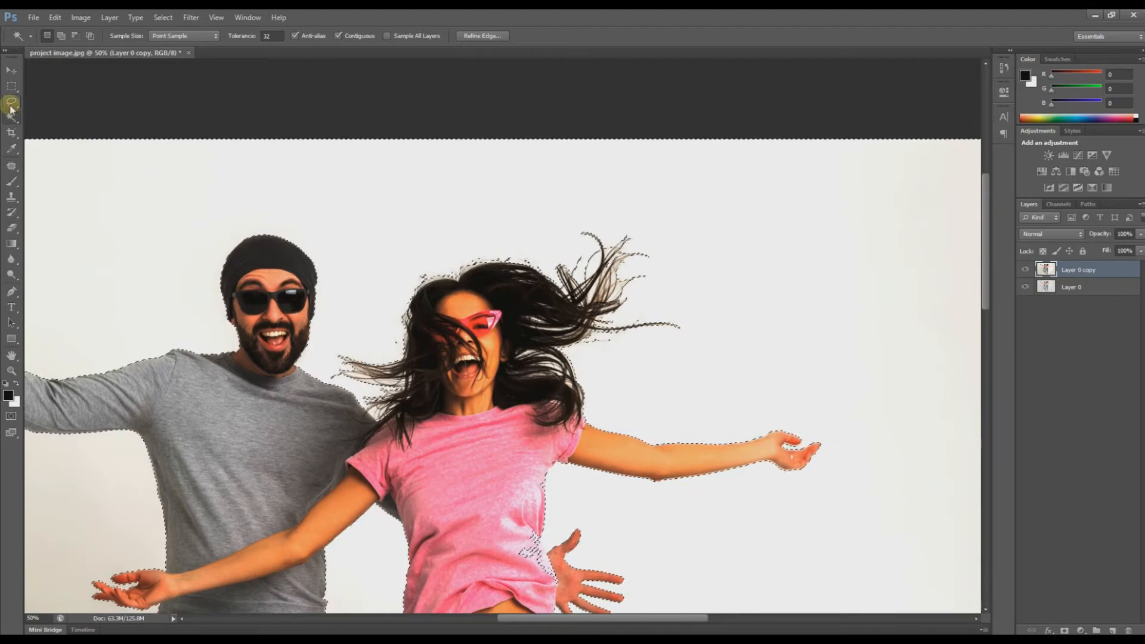
Step: Set the Lasso to subtract from the selection and zoom in around the woman's collar
click(11, 102)
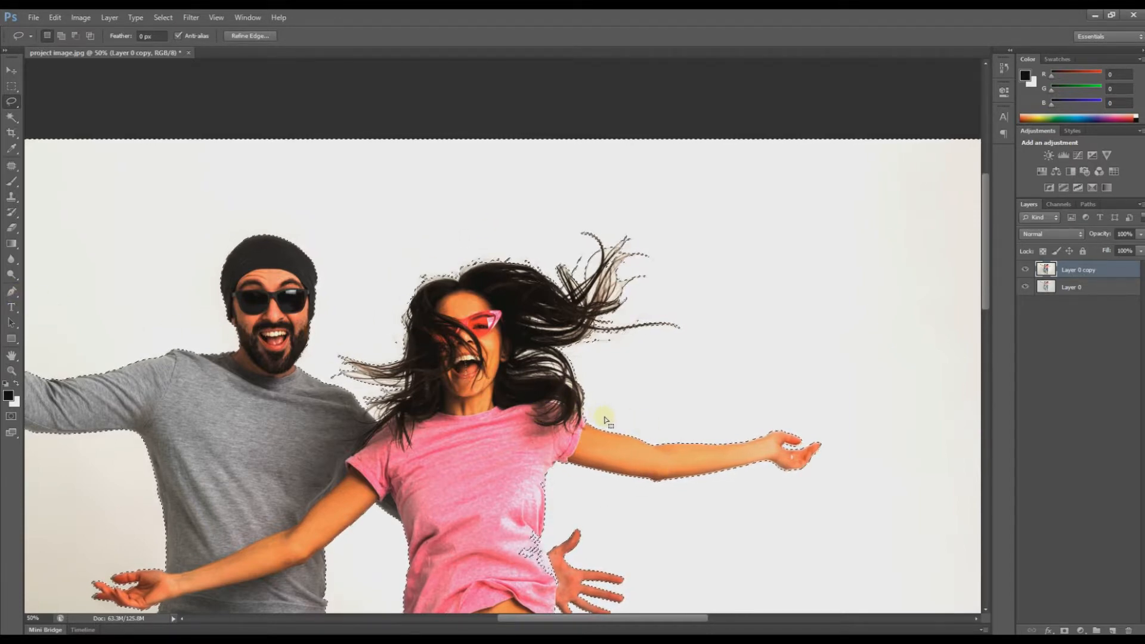
key(alt)
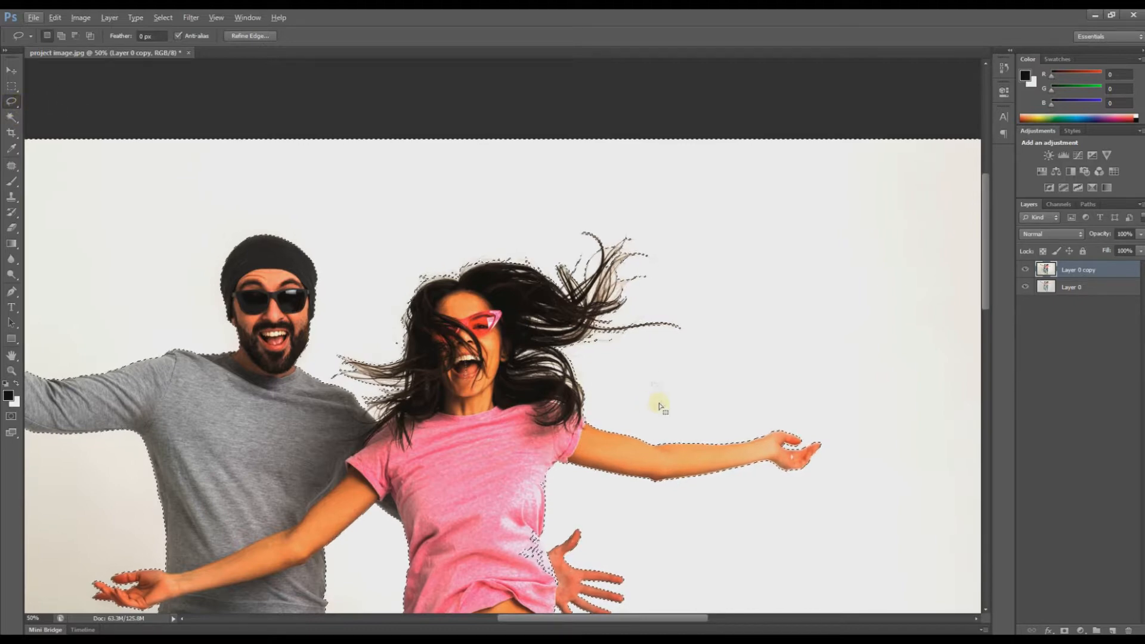
key(alt)
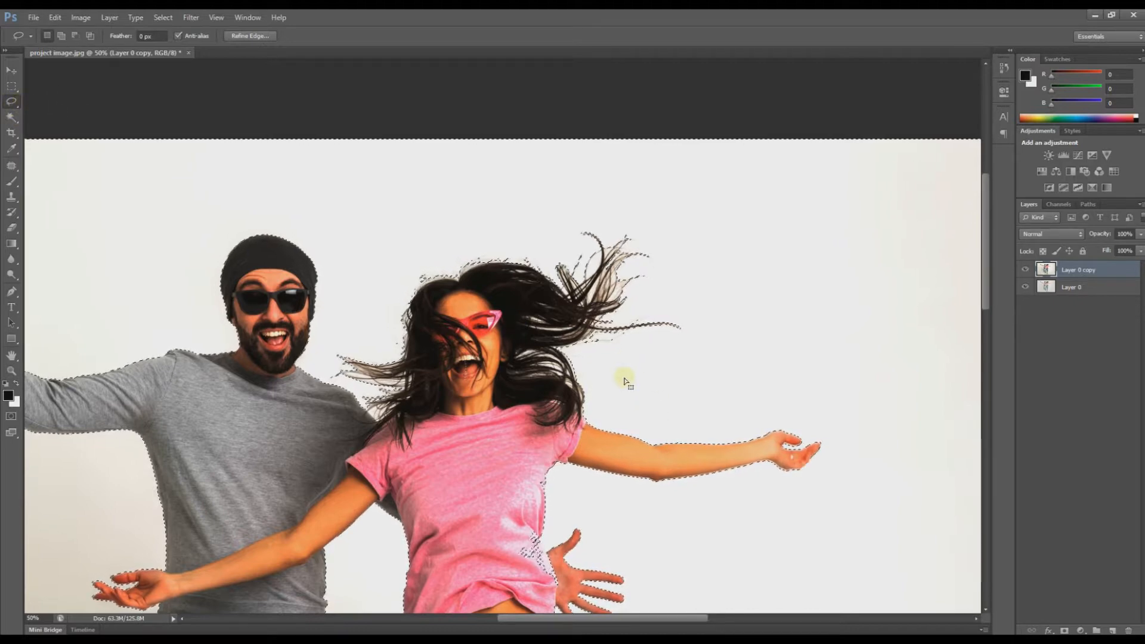
key(alt)
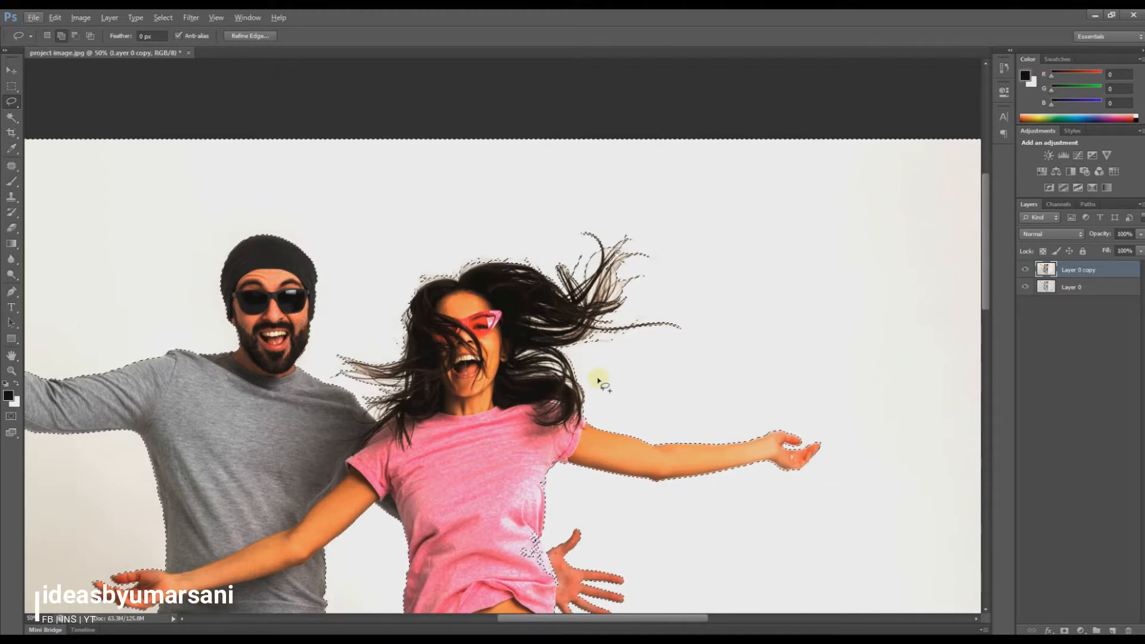
mouse_move(600, 382)
mouse_down()
mouse_move(543, 382)
mouse_move(524, 361)
mouse_move(529, 345)
mouse_move(574, 333)
mouse_move(595, 380)
mouse_up()
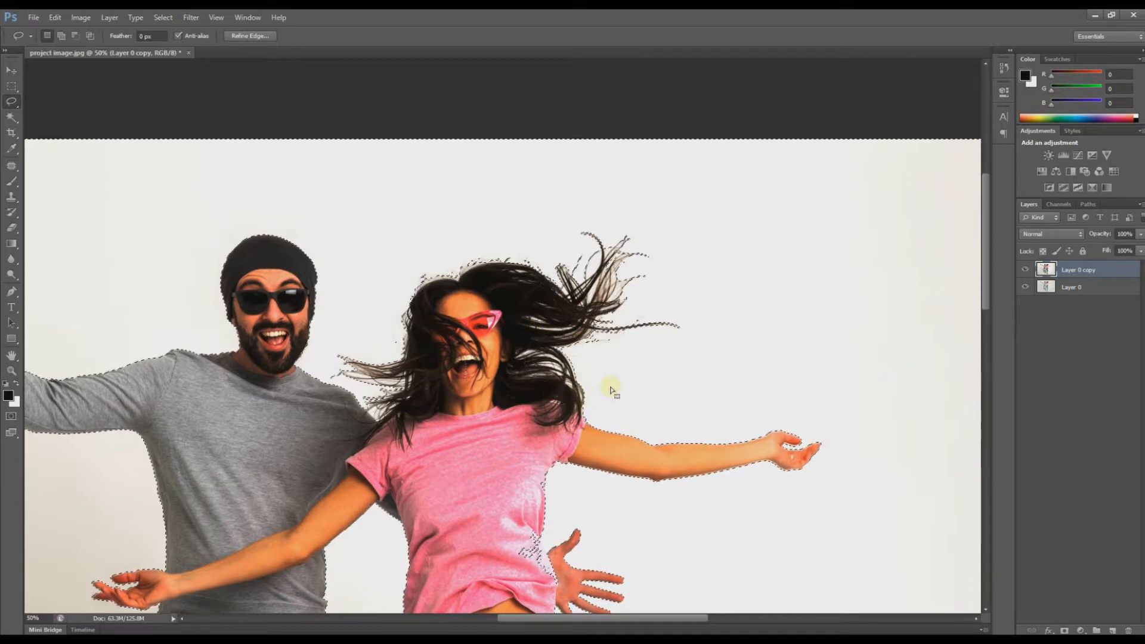
key(alt)
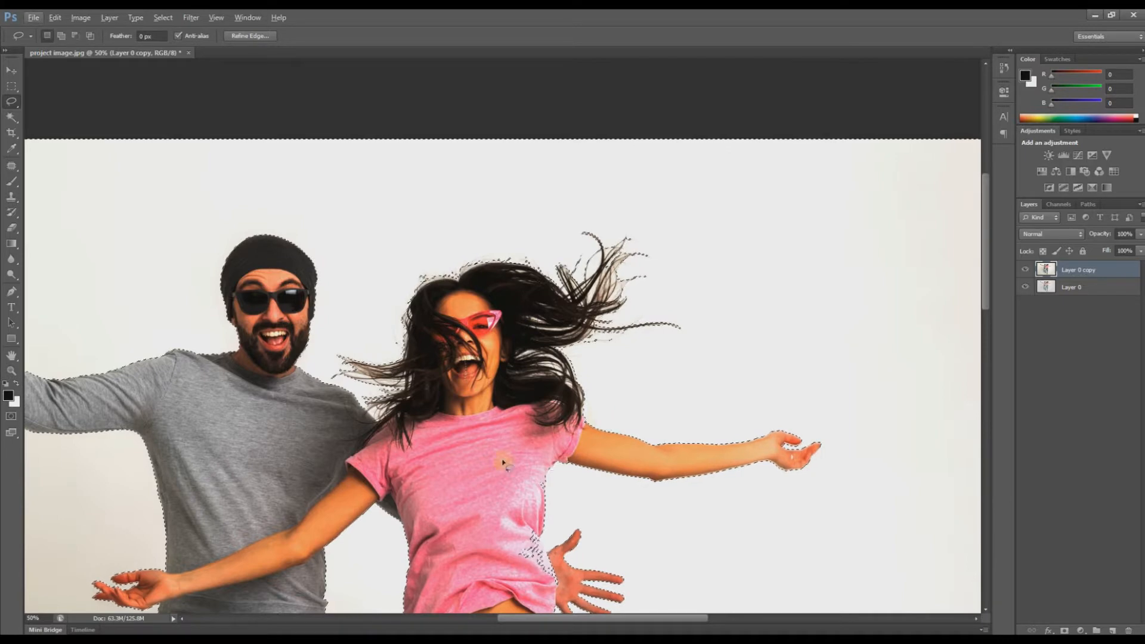
key(ctrl+space)
drag(475, 438, 680, 418)
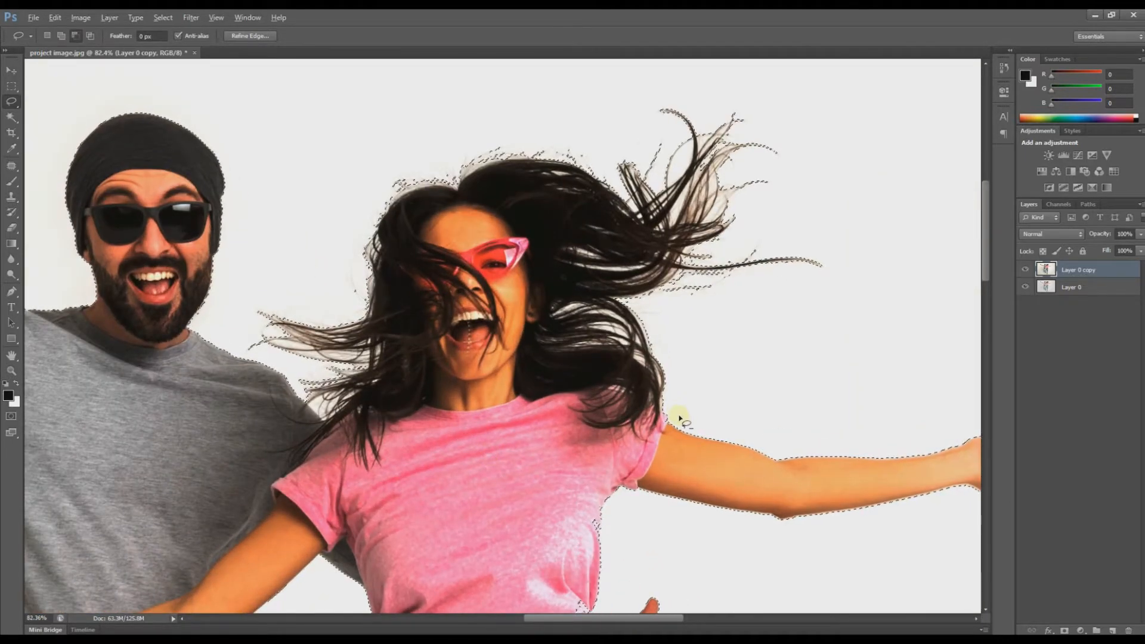
key(alt)
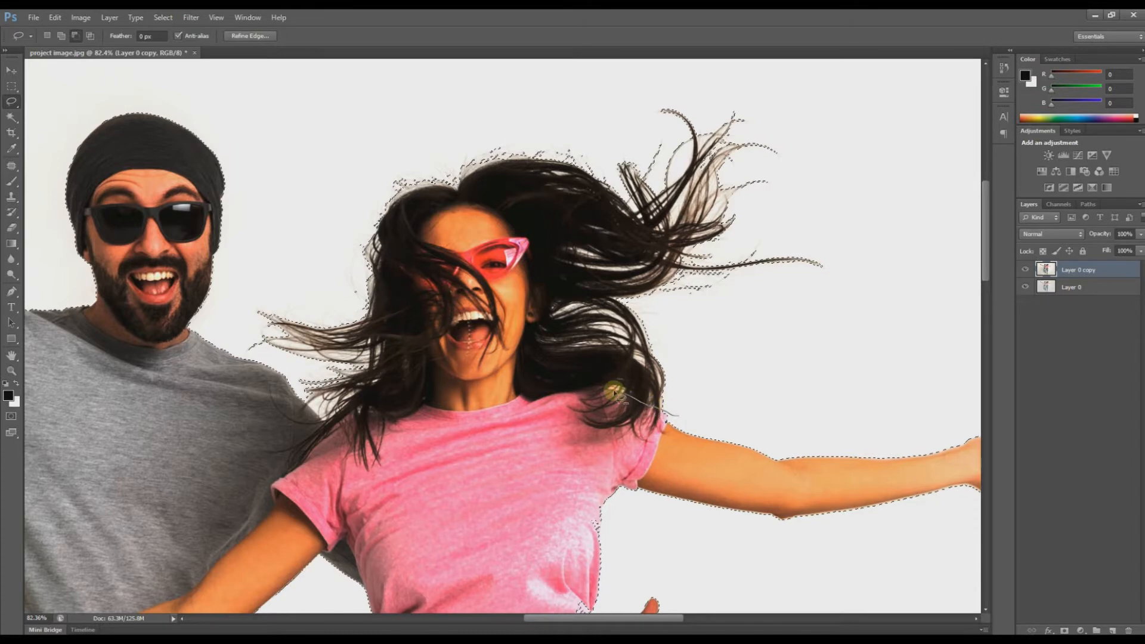
Step: Subtract the woman's flying hair area and a stray shirt patch from the selection
drag(393, 438, 342, 427)
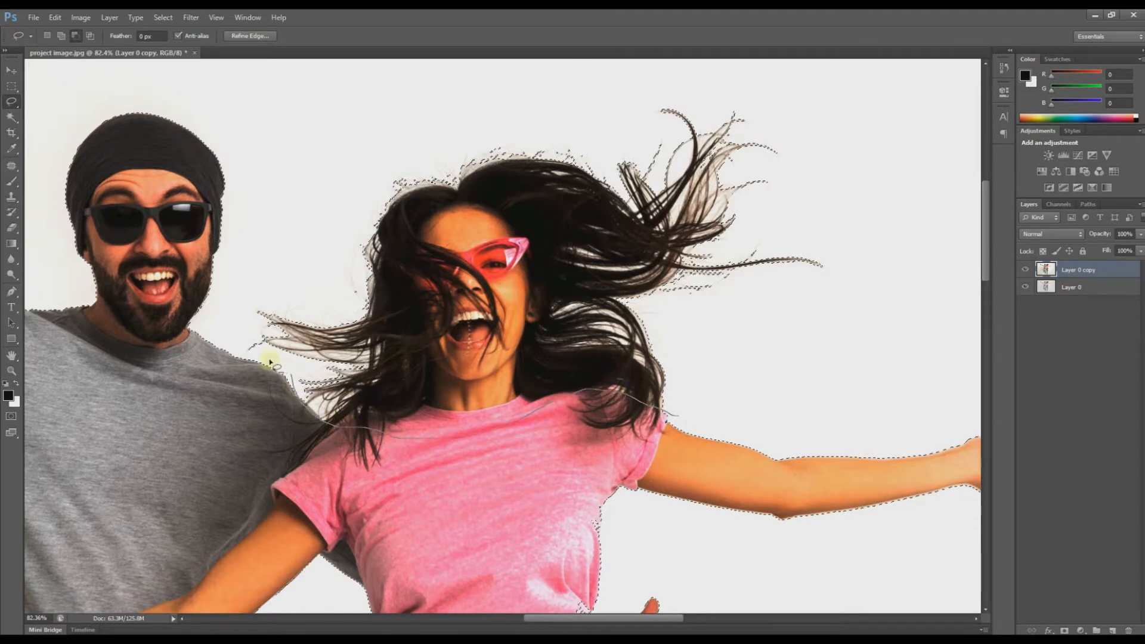
mouse_move(380, 130)
mouse_down()
mouse_move(414, 102)
mouse_move(489, 84)
mouse_up()
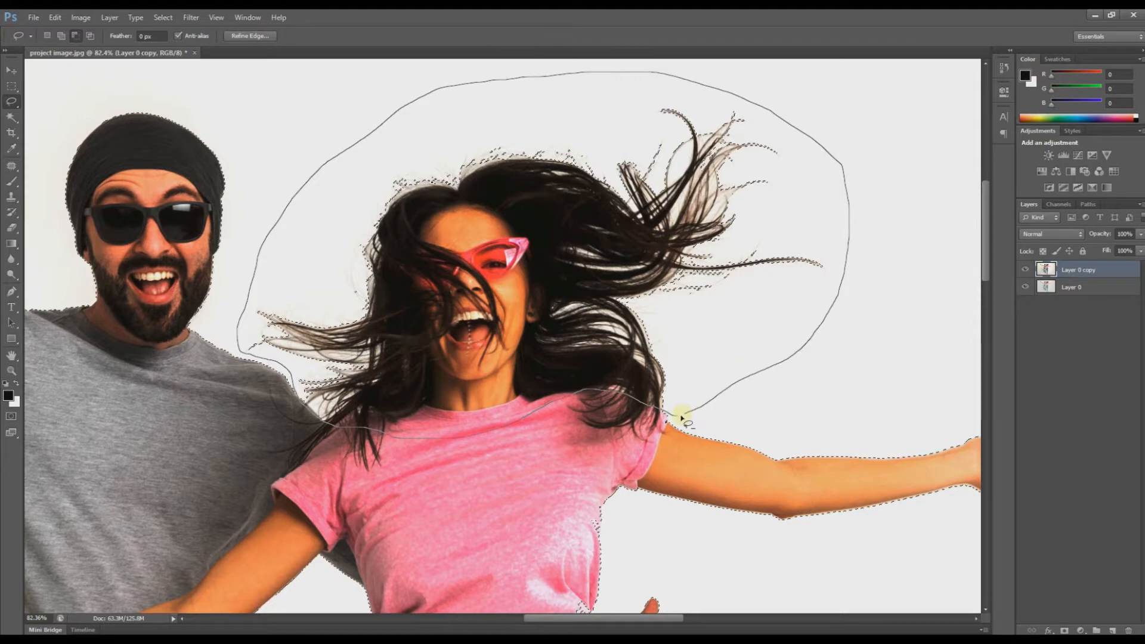
drag(678, 419, 679, 418)
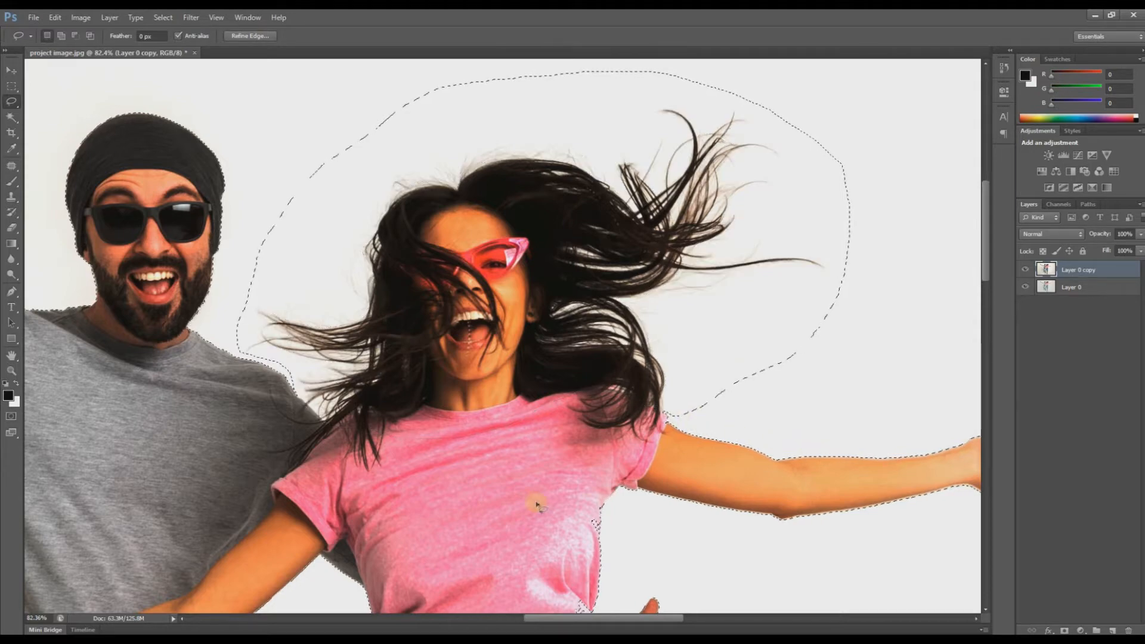
drag(686, 545, 620, 298)
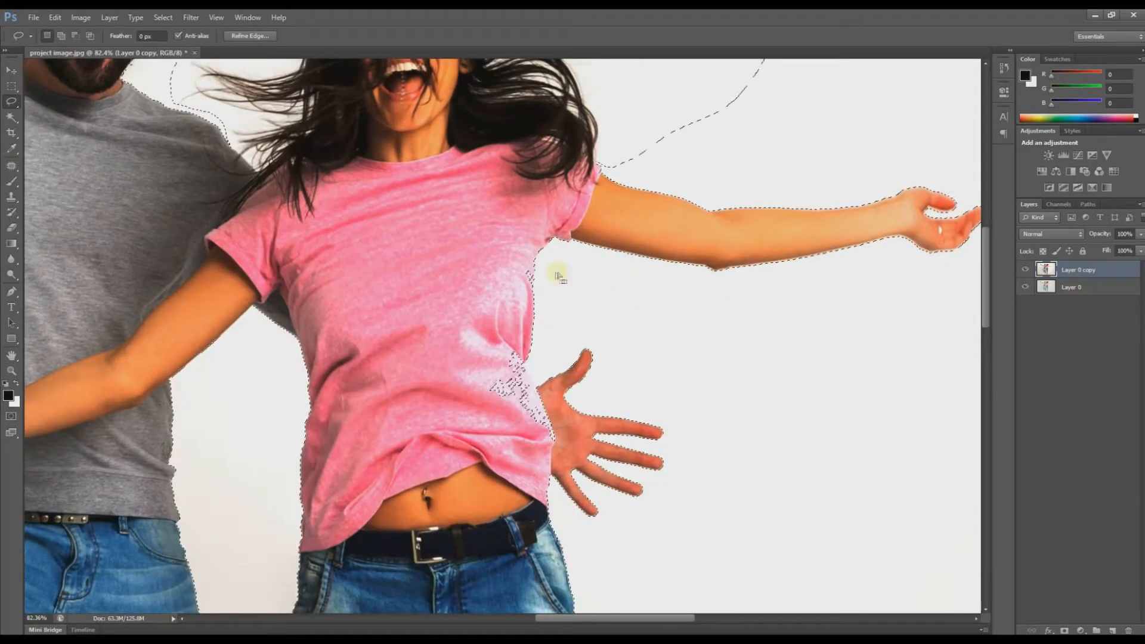
key(alt)
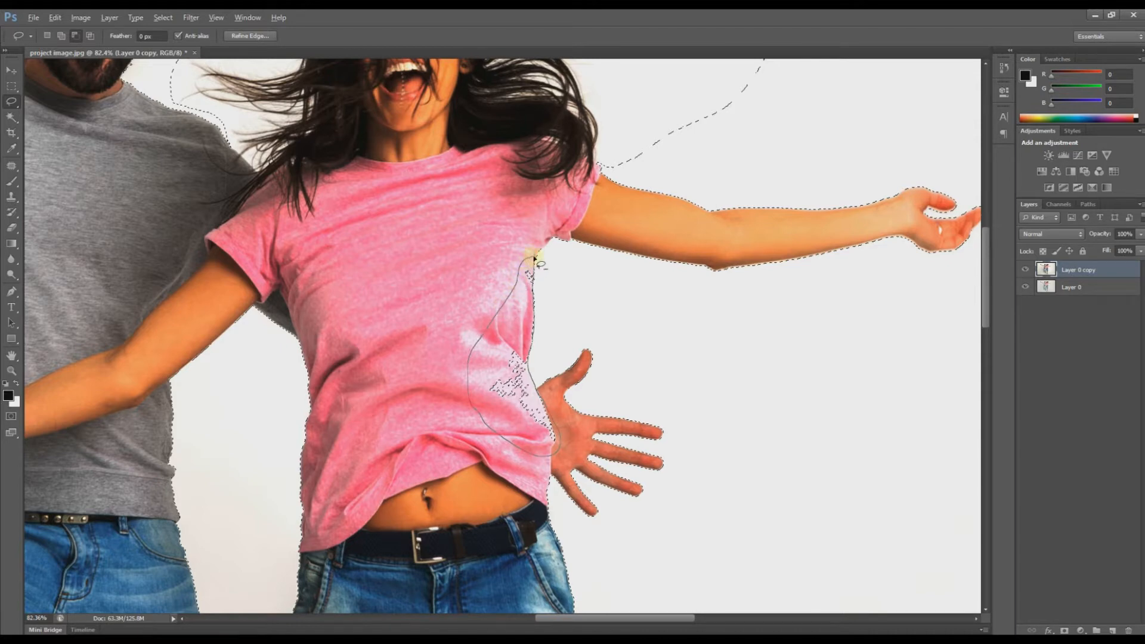
drag(535, 257, 534, 257)
Step: Trim the selection along the left shoe's edge, then delete Layer 0 copy
drag(385, 465, 539, 276)
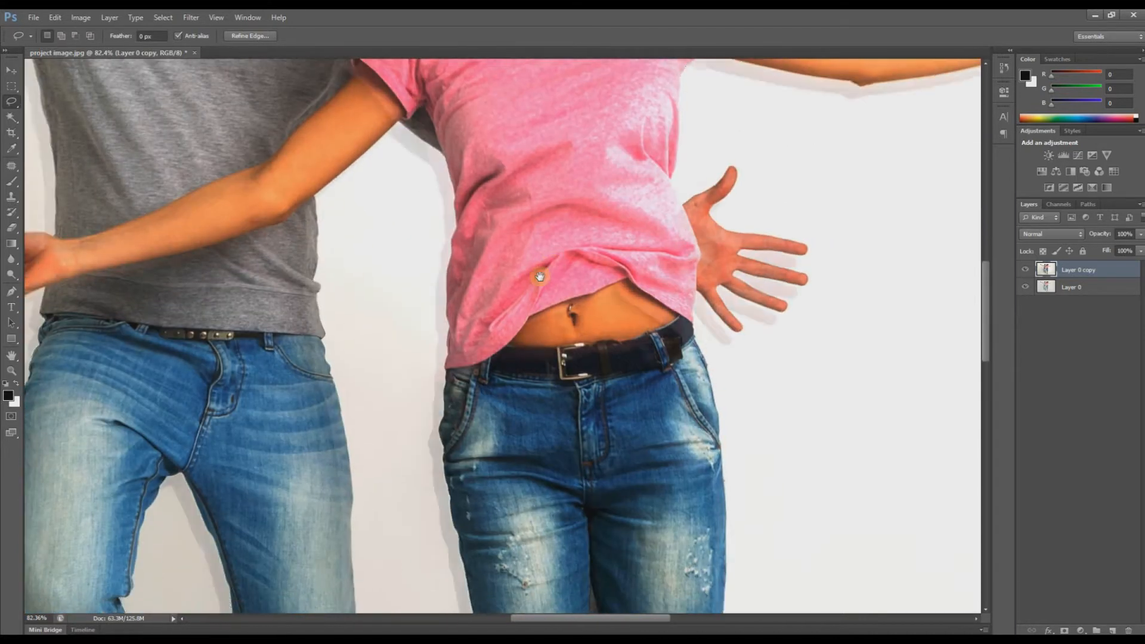
drag(442, 501, 592, 163)
drag(327, 588, 458, 347)
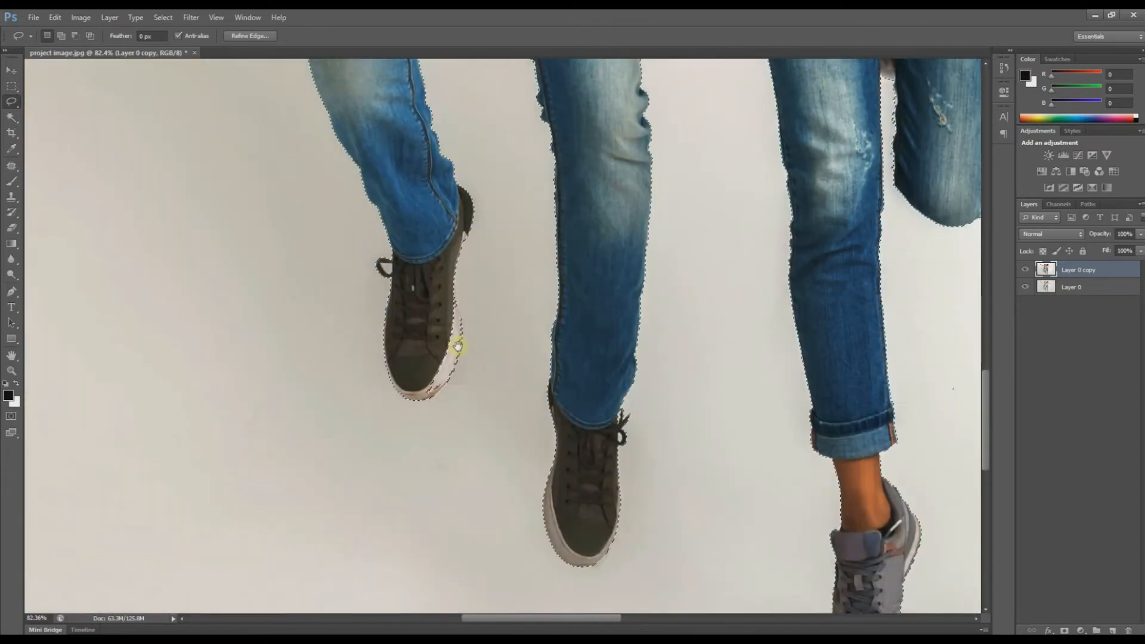
scroll(468, 350, up, 1)
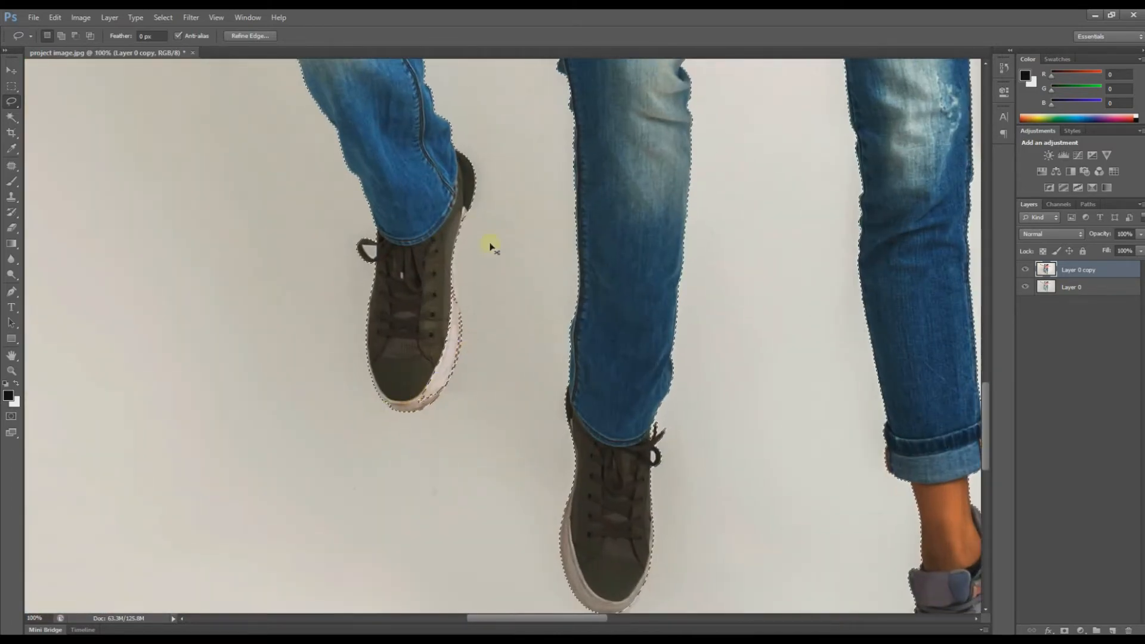
drag(441, 267, 477, 210)
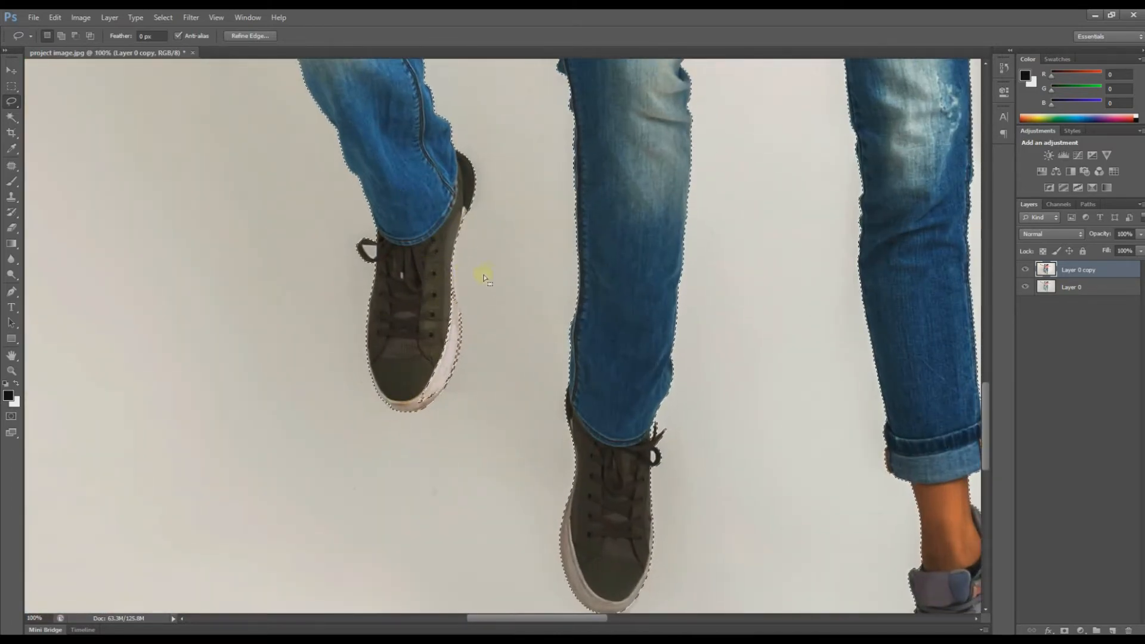
scroll(485, 278, down, 4)
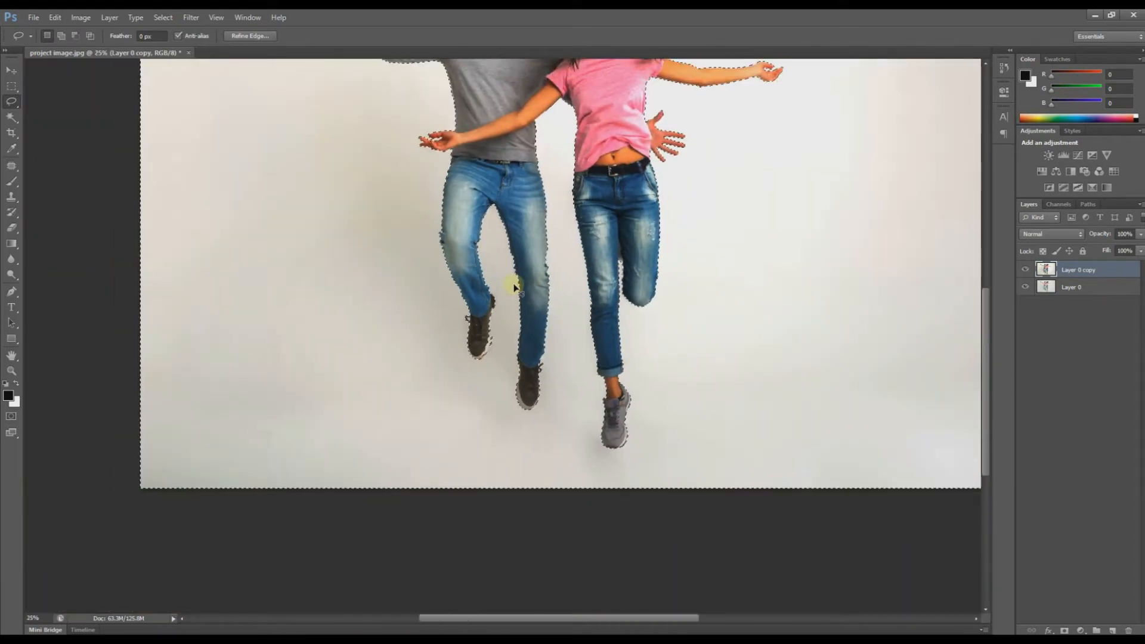
drag(843, 195, 759, 381)
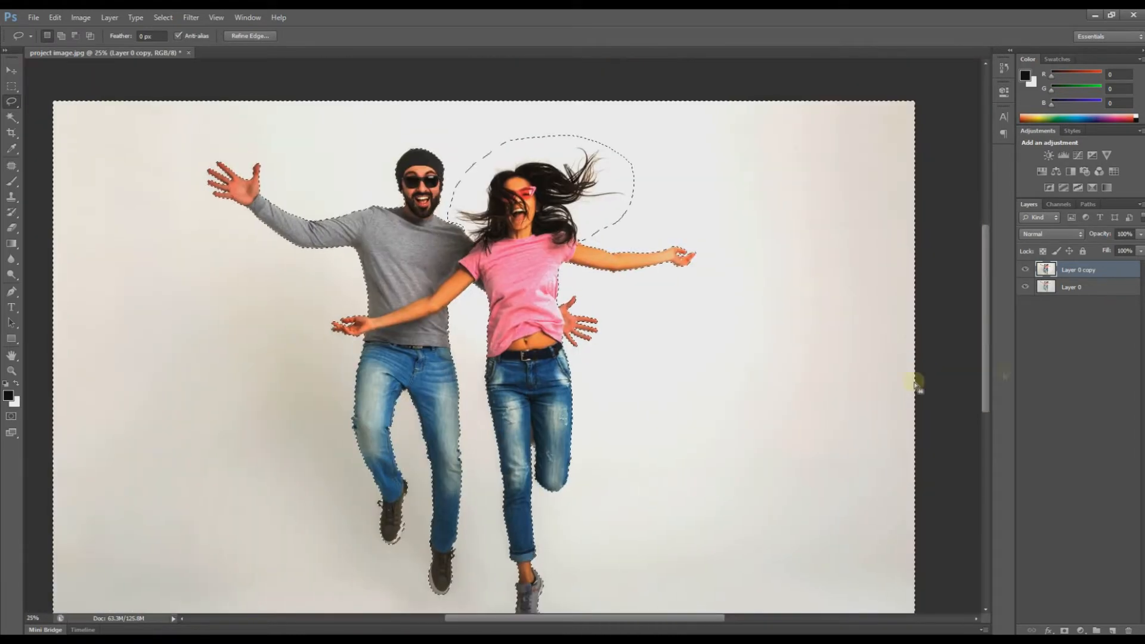
drag(1085, 272, 1129, 630)
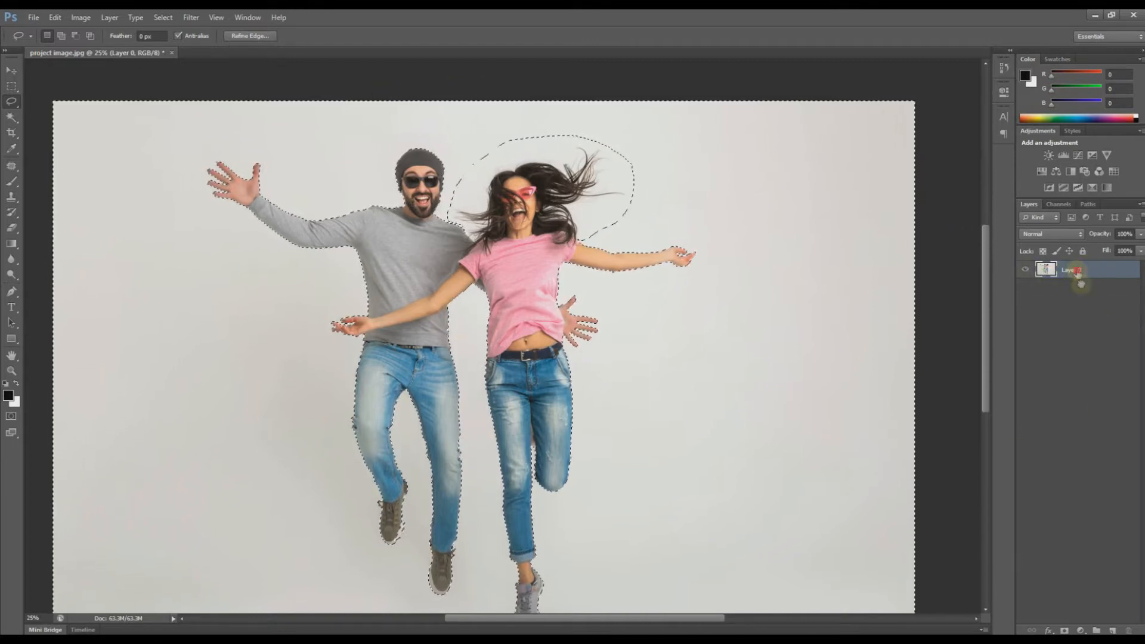
Step: Duplicate Layer 0, delete the selected grey background from the copy, deselect, and hide Layer 0
drag(1080, 284, 1112, 630)
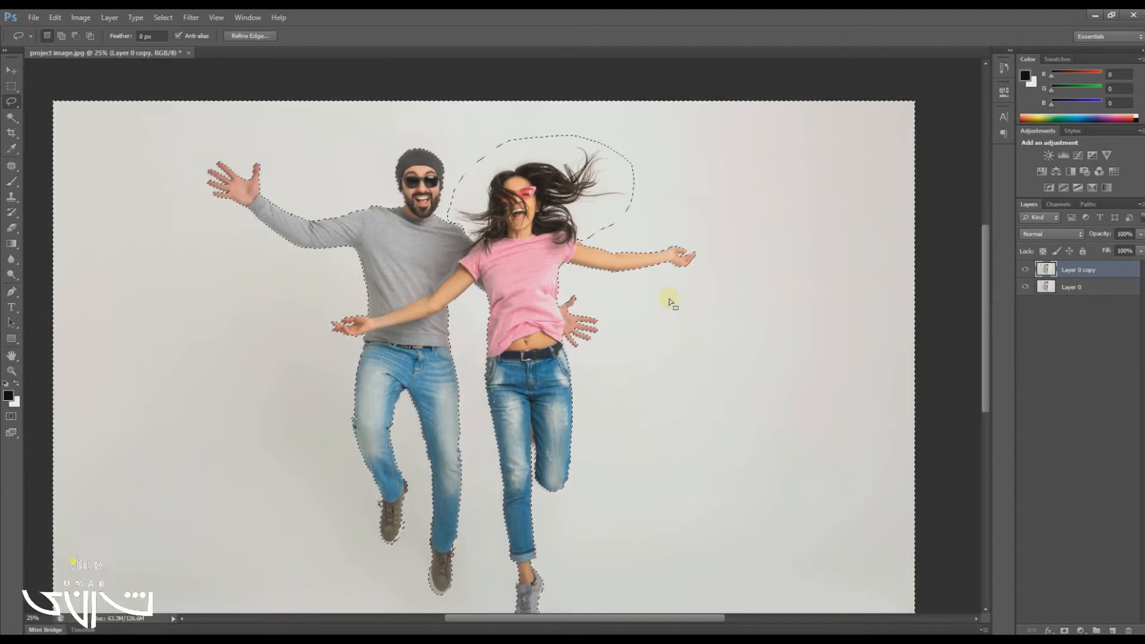
key(Delete)
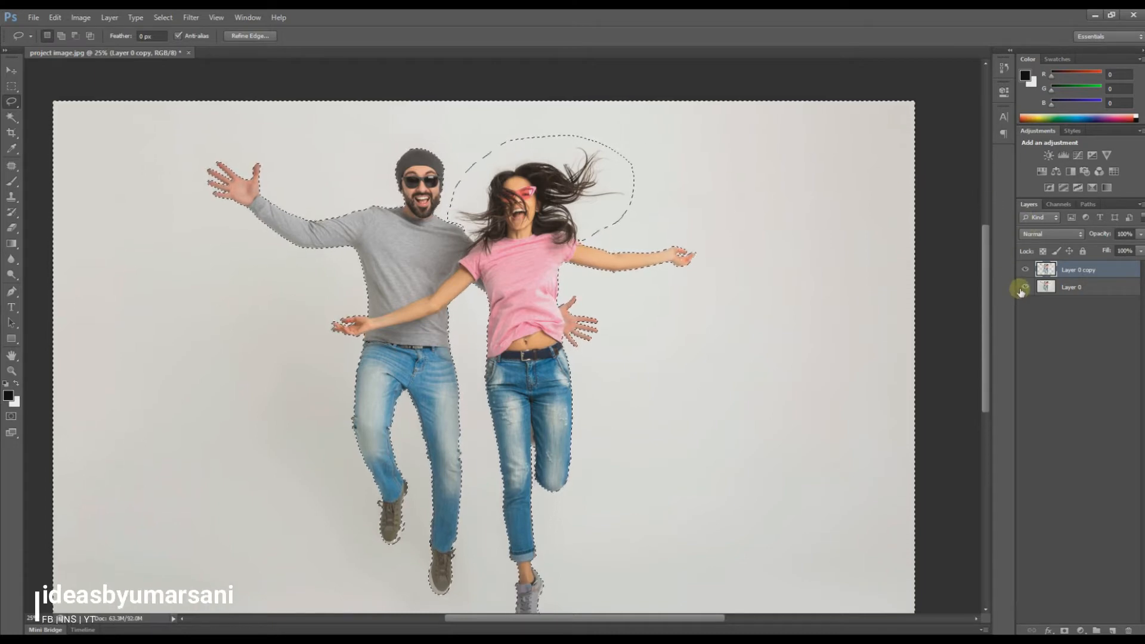
key(ctrl+d)
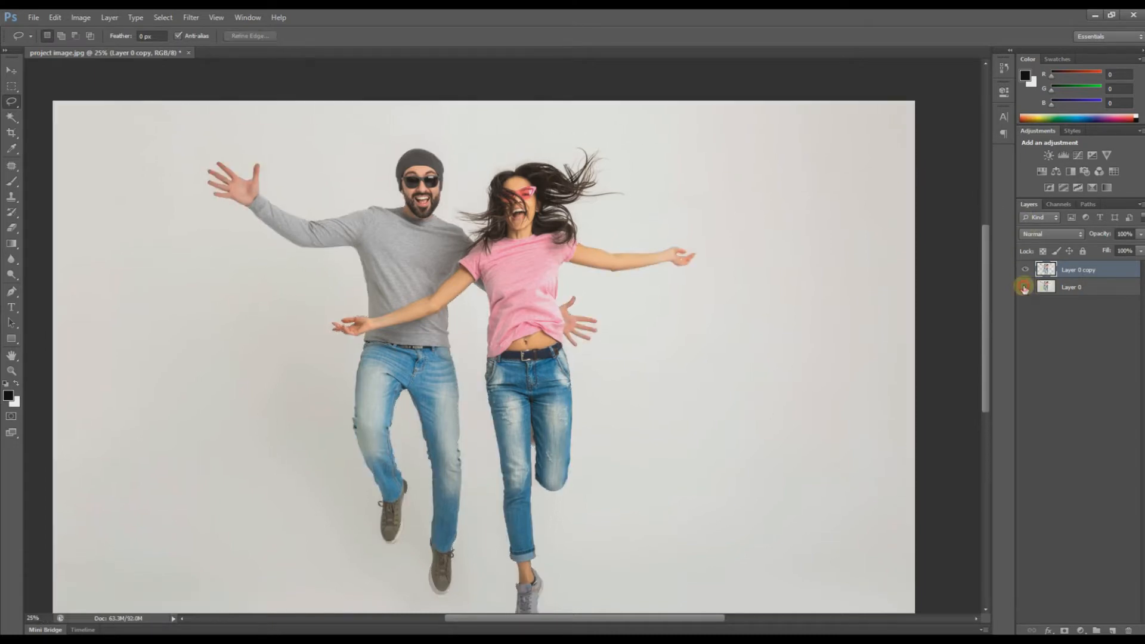
click(1025, 288)
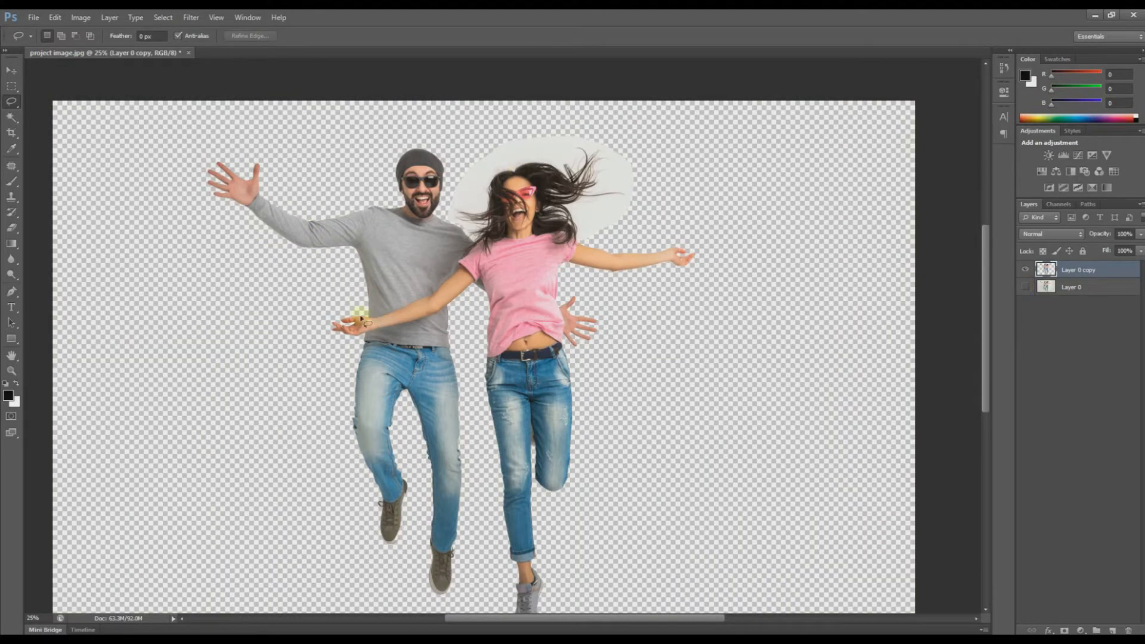
Step: Check the cut-out against Layer 0, keep Layer 0 hidden, and zoom into the left shoe
click(1024, 289)
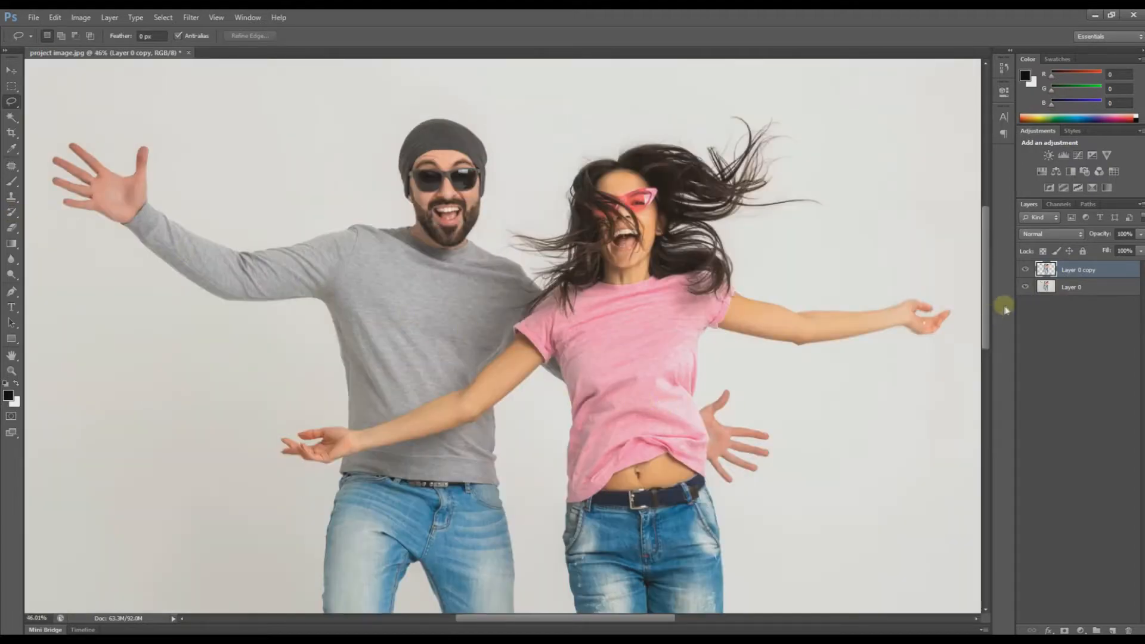
click(1024, 287)
scroll(442, 455, down, 5)
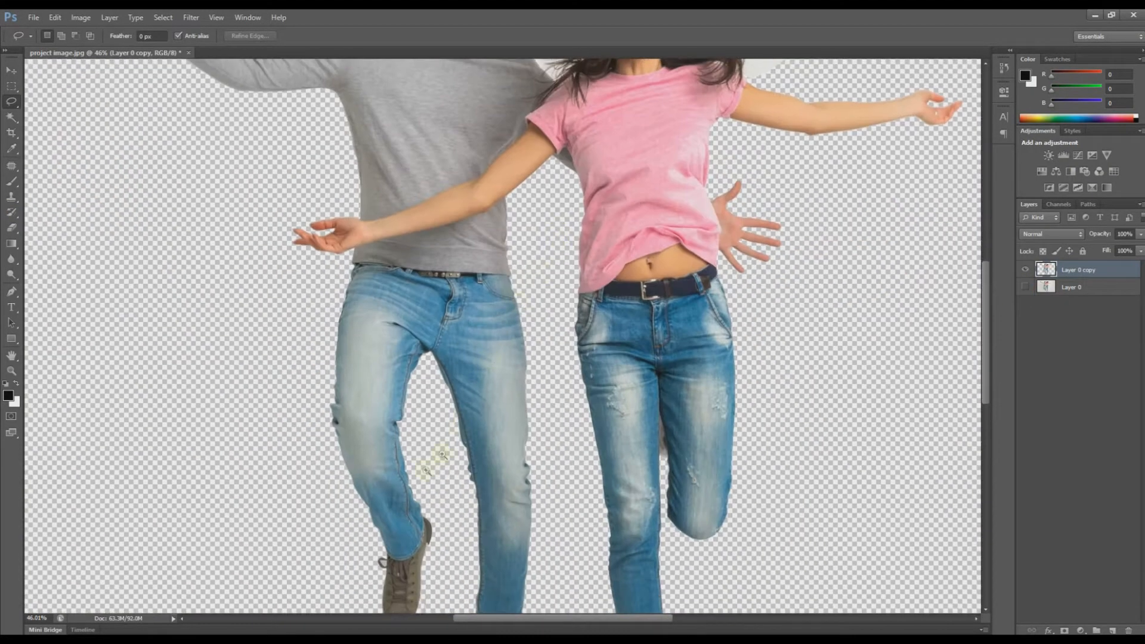
scroll(442, 454, up, 5)
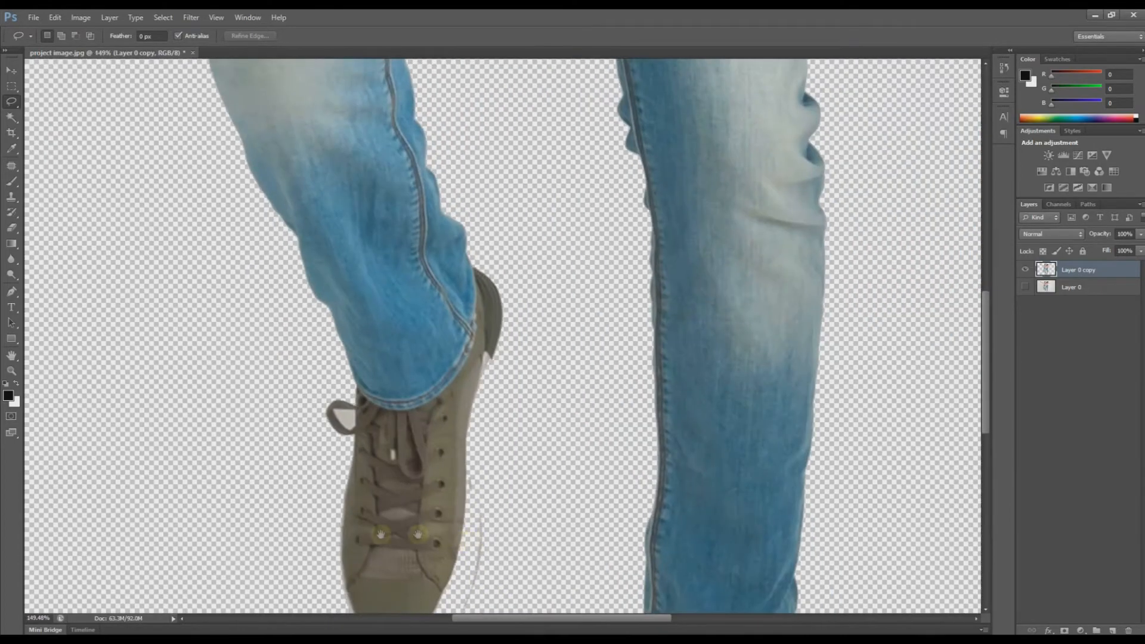
scroll(396, 396, up, 3)
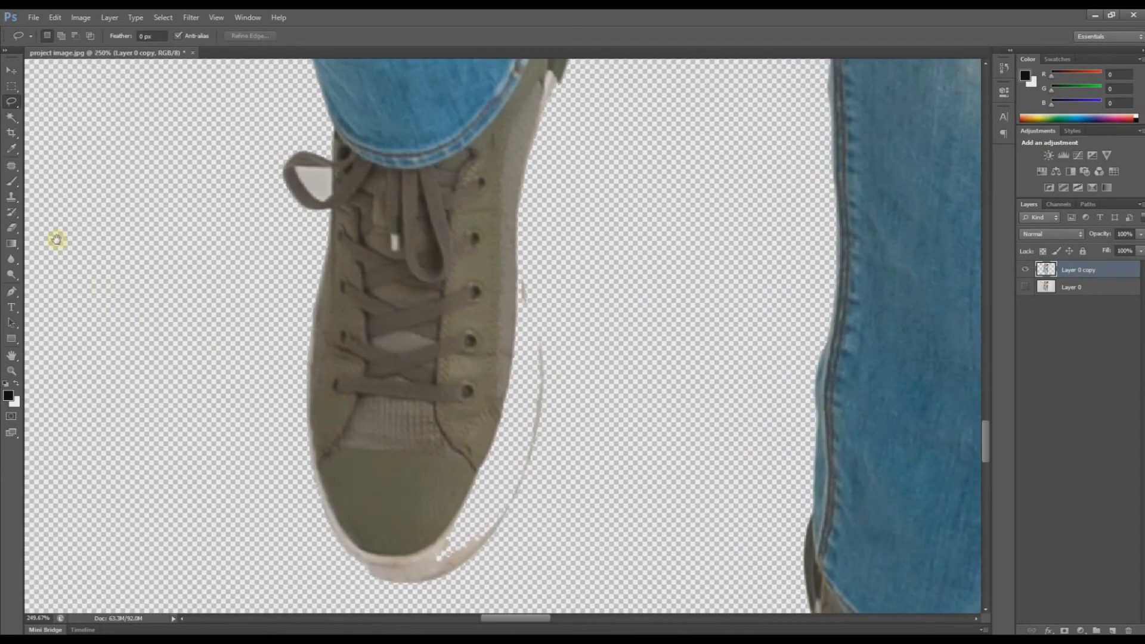
Step: Choose the History Brush with the 32 px hard round preset
click(12, 214)
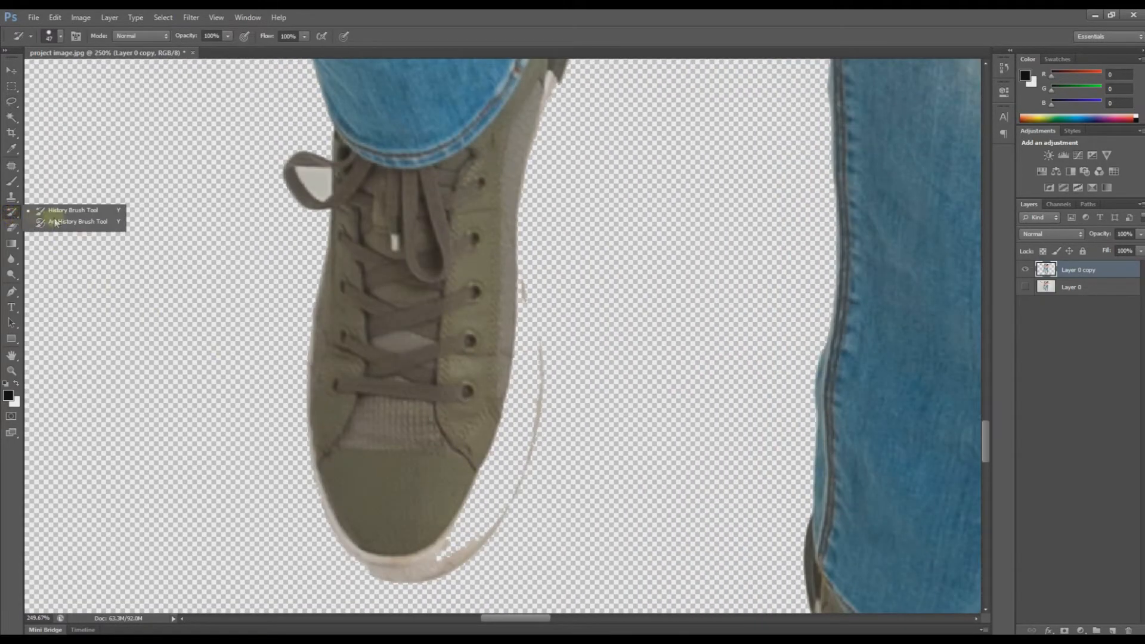
click(69, 215)
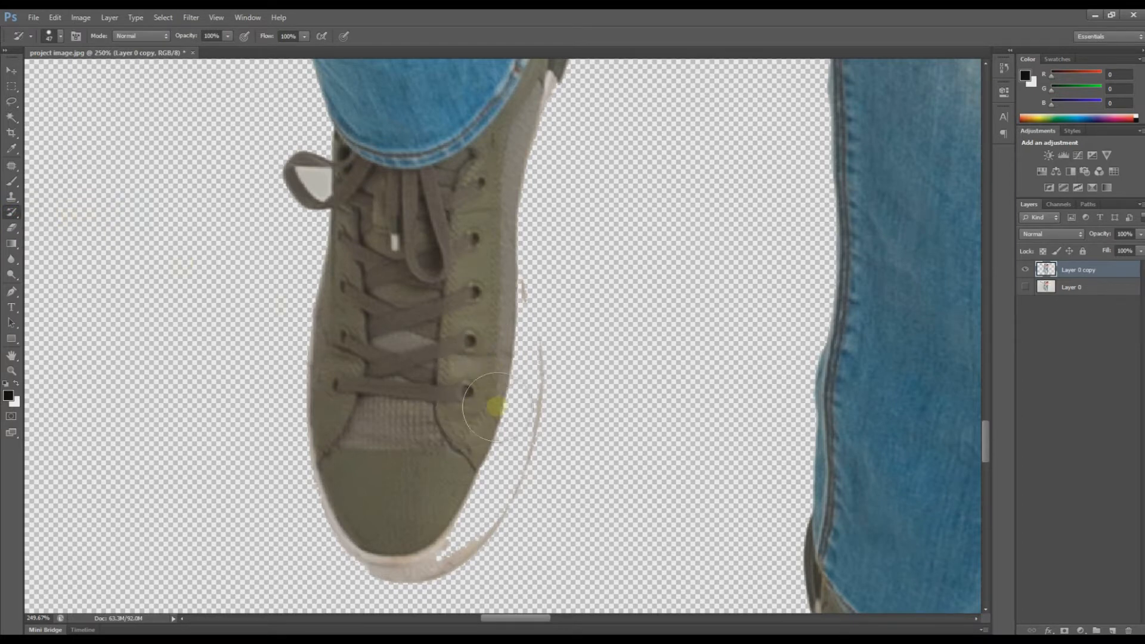
click(63, 37)
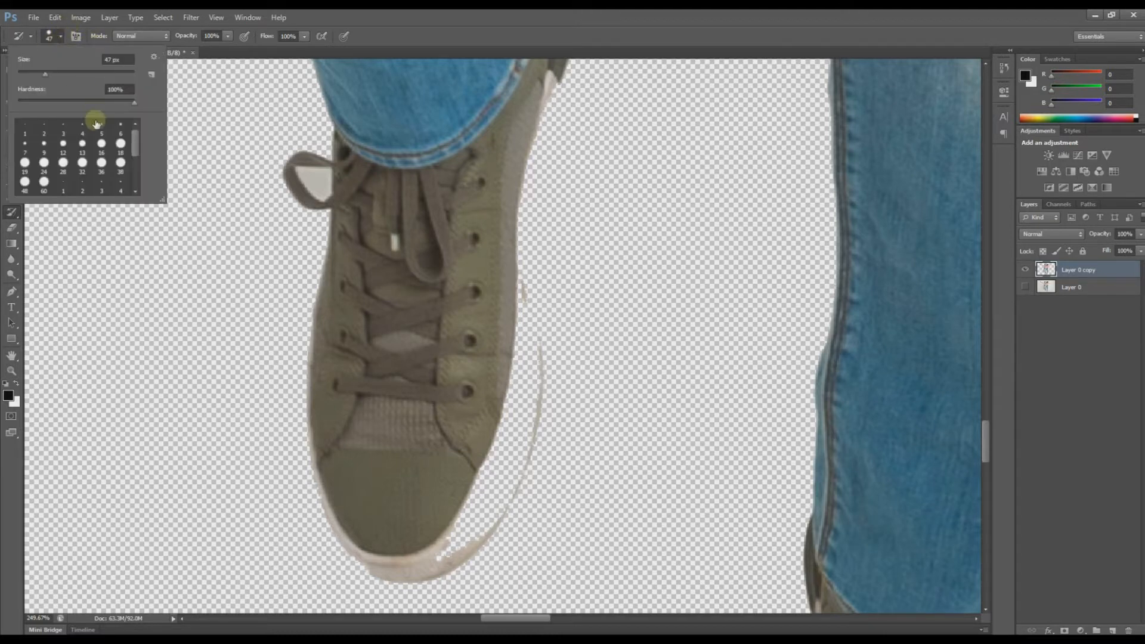
drag(138, 137, 131, 170)
click(103, 143)
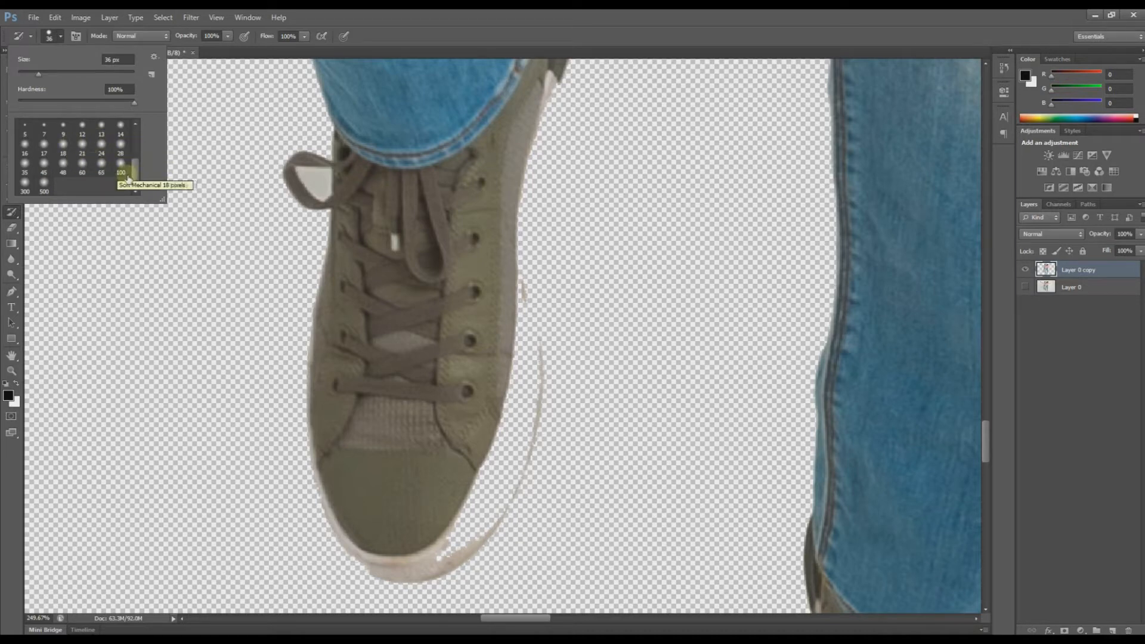
drag(135, 169, 133, 145)
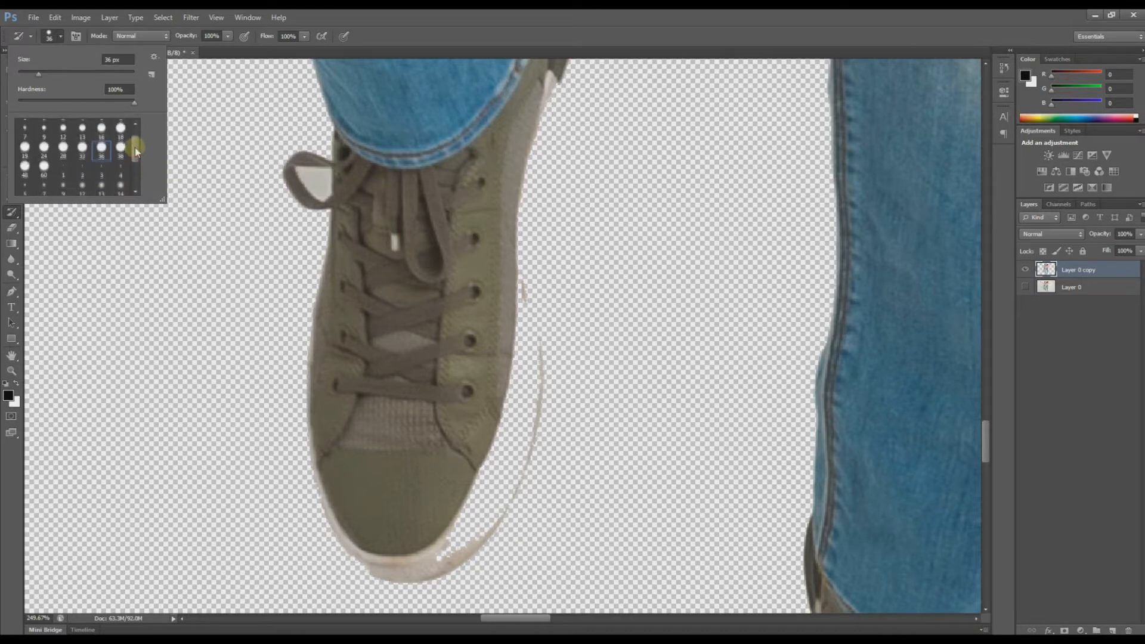
click(83, 156)
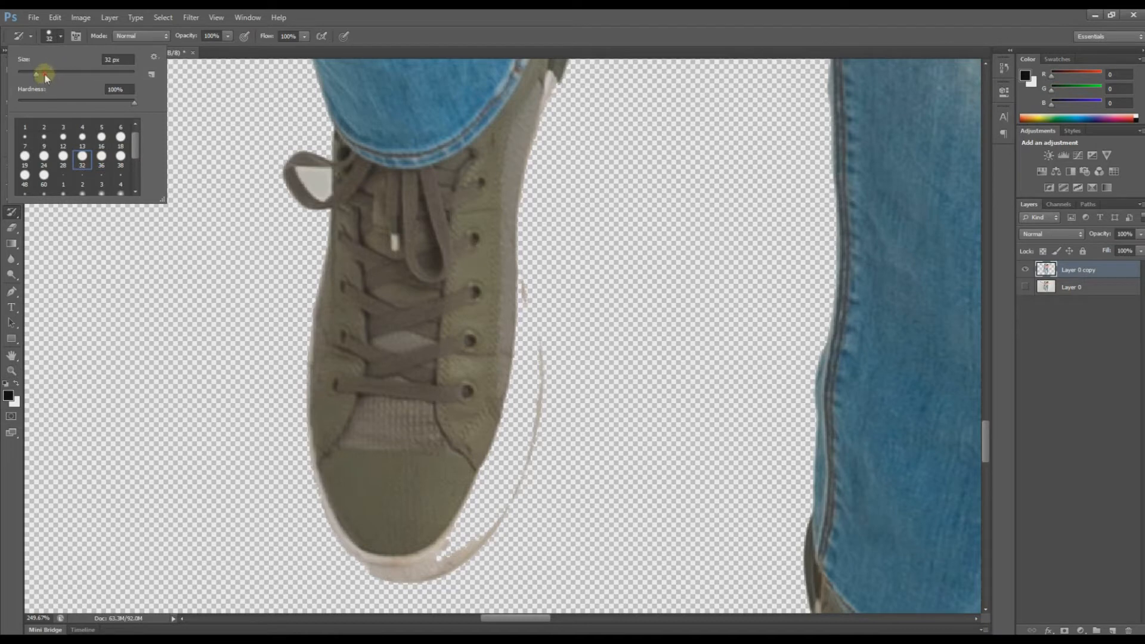
Step: With a 46 px History Brush, restore the left shoe's white sole strip and the jeans cuff above the heel
click(46, 74)
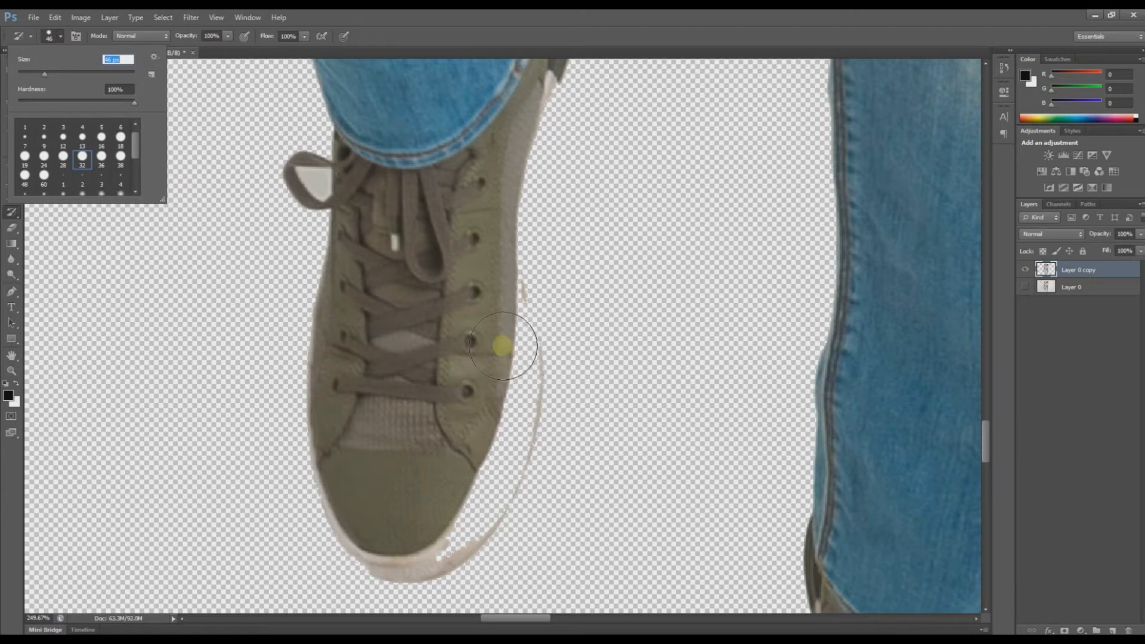
mouse_move(503, 346)
mouse_down()
mouse_move(499, 444)
mouse_move(472, 504)
mouse_move(441, 529)
mouse_move(386, 535)
mouse_move(373, 529)
mouse_up()
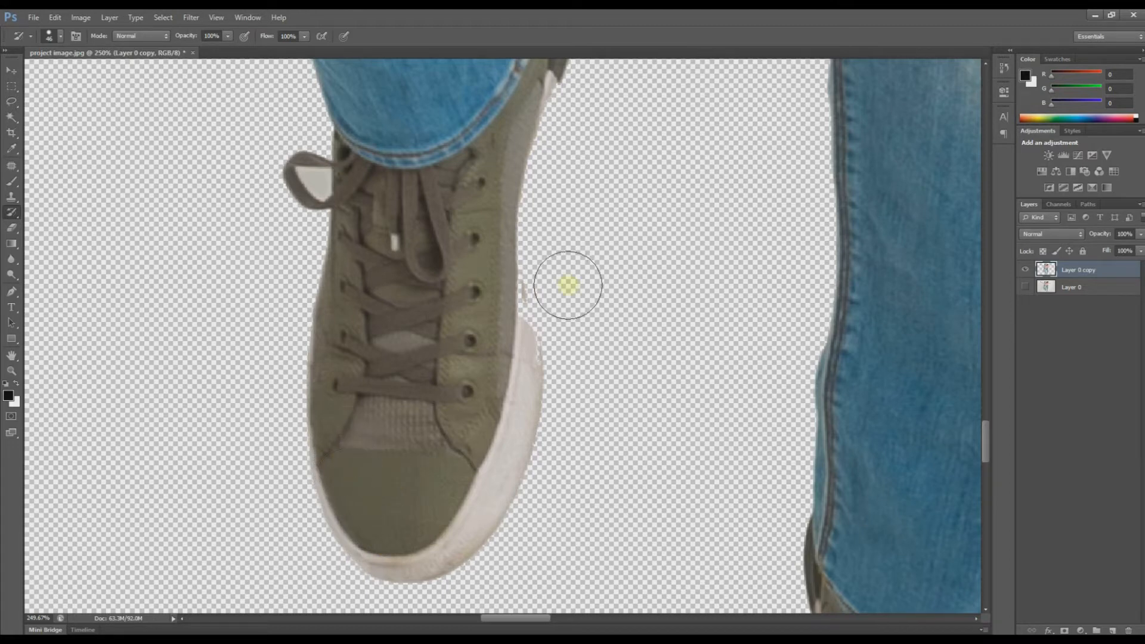
mouse_move(520, 358)
mouse_down()
mouse_move(501, 288)
mouse_move(523, 87)
mouse_up()
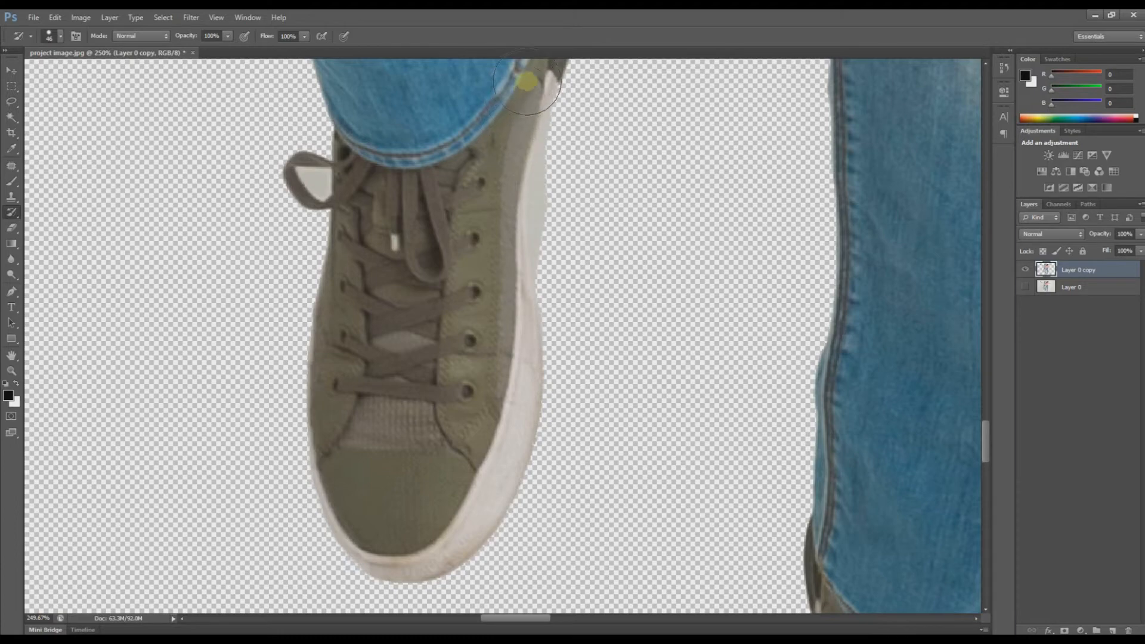
drag(492, 177, 410, 481)
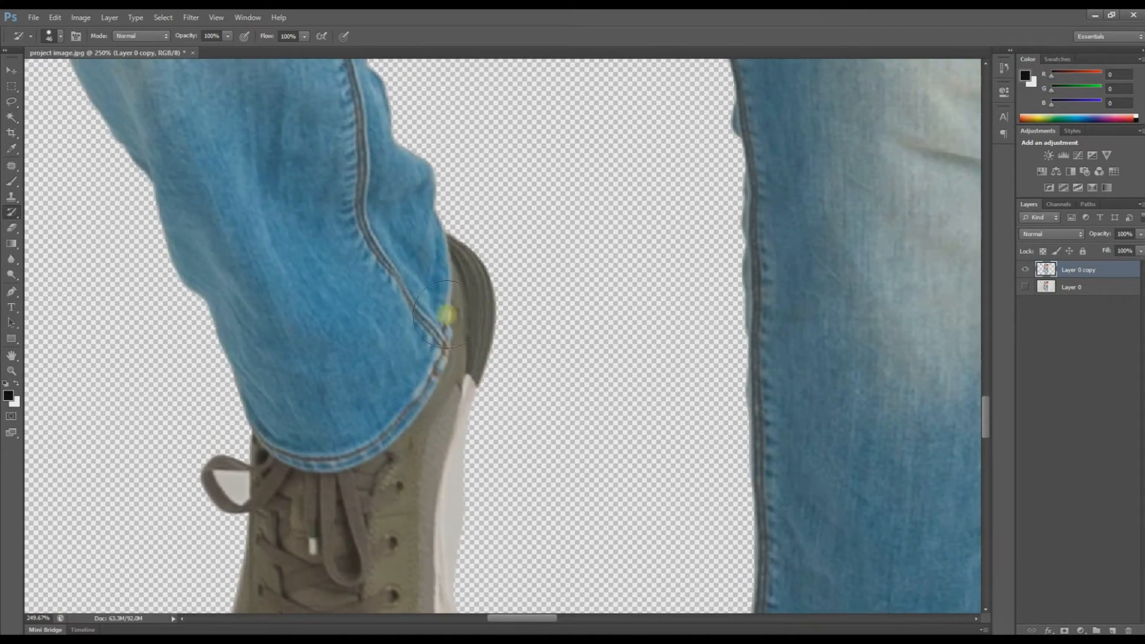
drag(448, 315, 409, 251)
drag(395, 440, 391, 173)
drag(276, 156, 245, 120)
drag(918, 507, 581, 209)
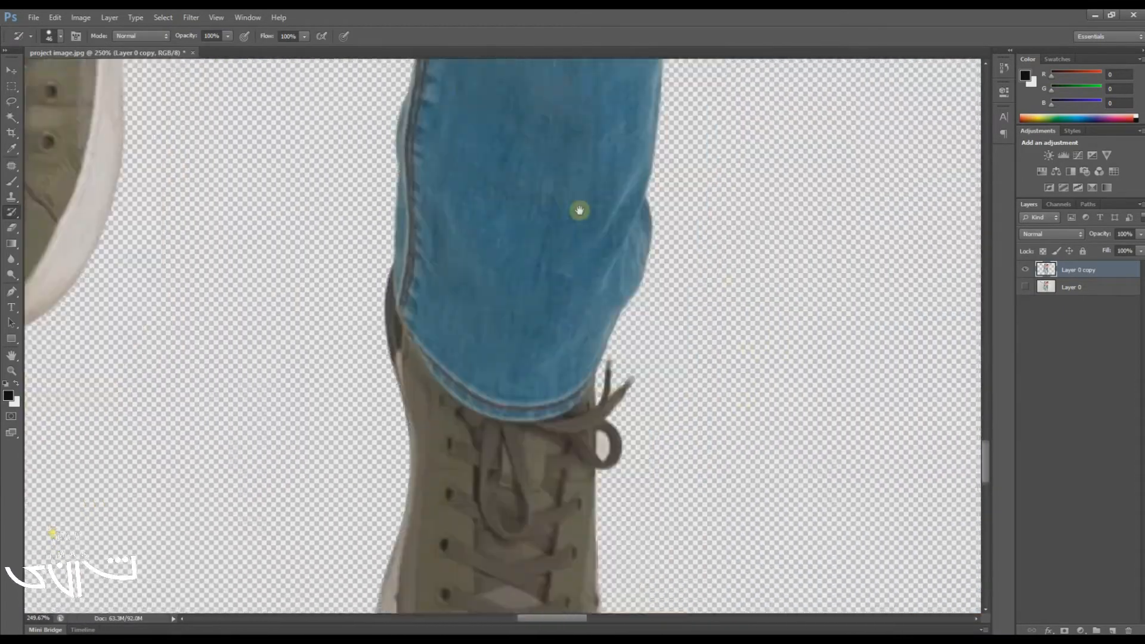
drag(507, 498, 570, 268)
key(ctrl+minus)
key(ctrl+minus)
key(ctrl+minus)
key(ctrl+minus)
key(ctrl+minus)
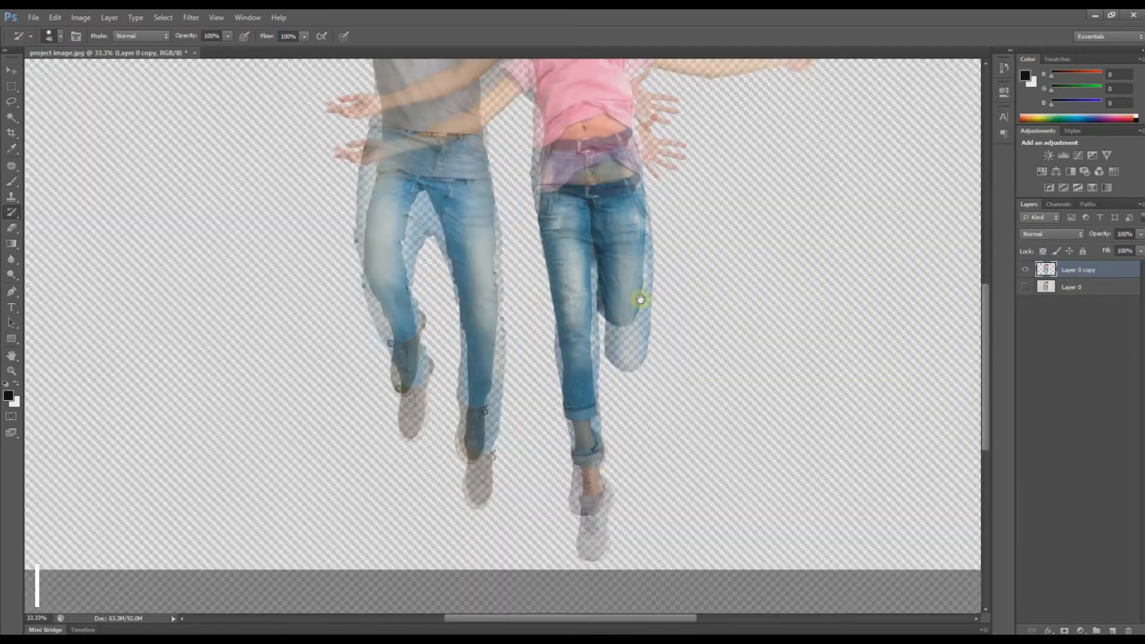
drag(599, 555, 686, 616)
drag(569, 452, 535, 468)
key(ctrl+minus)
key(ctrl+minus)
key(ctrl+minus)
key(ctrl+minus)
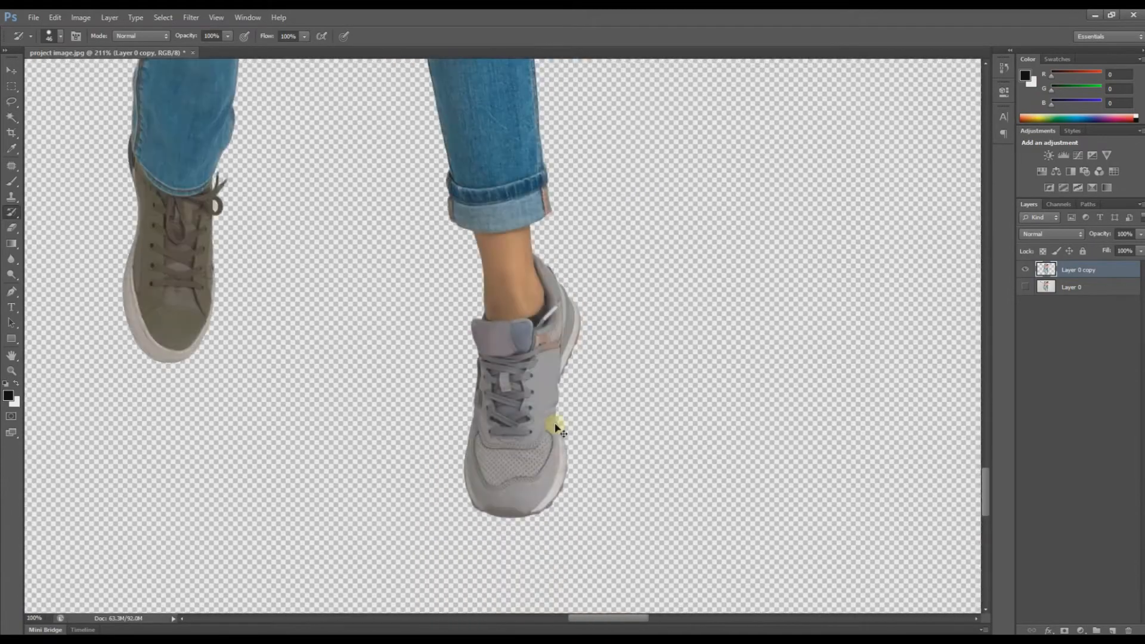
mouse_move(539, 156)
mouse_down()
mouse_move(488, 434)
mouse_move(534, 179)
mouse_move(560, 335)
mouse_up()
drag(585, 292, 660, 307)
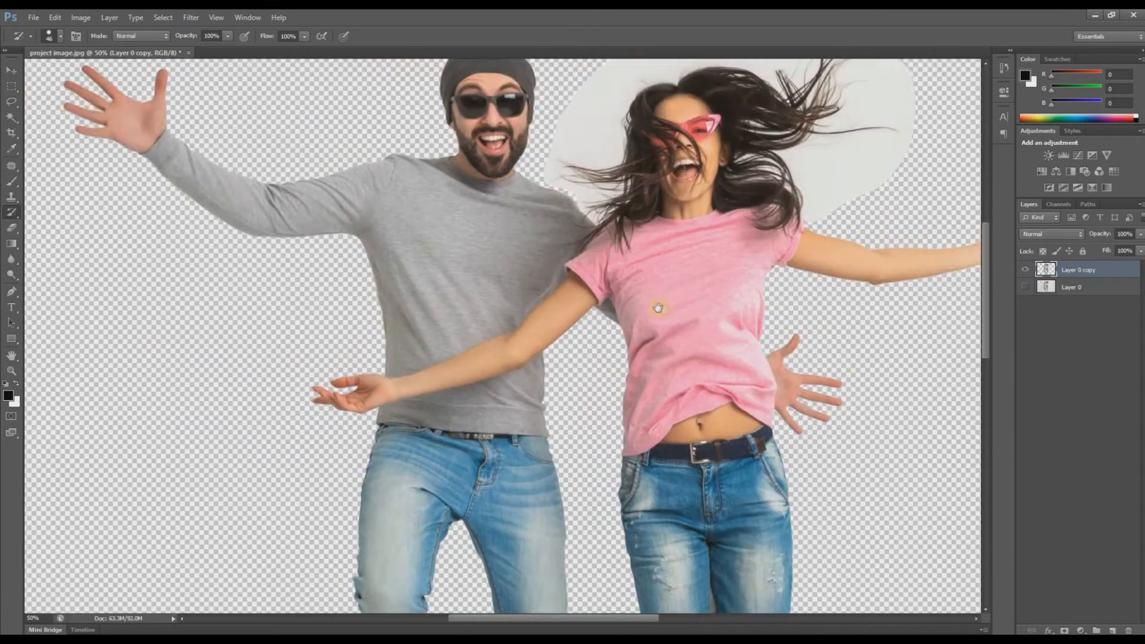
drag(383, 225, 560, 342)
drag(734, 369, 580, 376)
mouse_move(219, 252)
mouse_down()
mouse_move(290, 316)
mouse_move(283, 264)
mouse_move(159, 158)
mouse_move(221, 223)
mouse_move(362, 324)
mouse_move(449, 370)
mouse_move(360, 315)
mouse_move(386, 337)
mouse_move(372, 317)
mouse_move(427, 359)
mouse_move(601, 441)
mouse_move(384, 334)
mouse_move(508, 423)
mouse_move(681, 464)
mouse_move(595, 434)
mouse_move(829, 514)
mouse_up()
Step: Paint back the man's grey sleeve edge and shoulder near the collar, then view the whole canvas
mouse_move(520, 433)
mouse_down()
mouse_move(432, 430)
mouse_move(486, 404)
mouse_move(748, 381)
mouse_move(348, 473)
mouse_up()
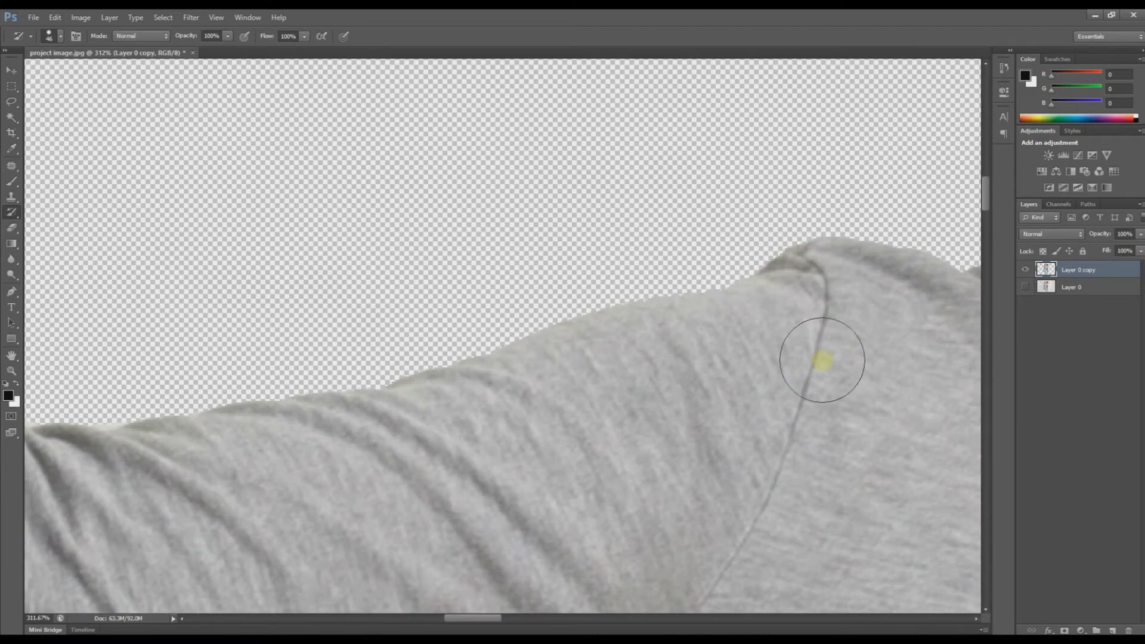
drag(823, 366, 547, 396)
drag(715, 351, 887, 339)
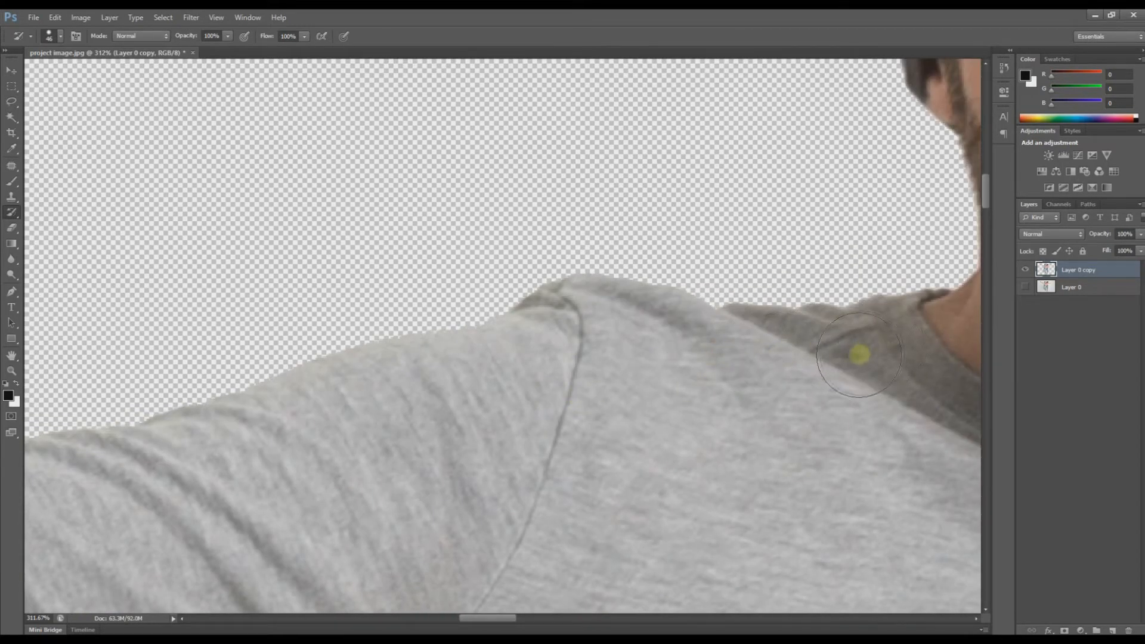
key(ctrl+1)
key(ctrl+minus)
key(ctrl+minus)
key(ctrl+minus)
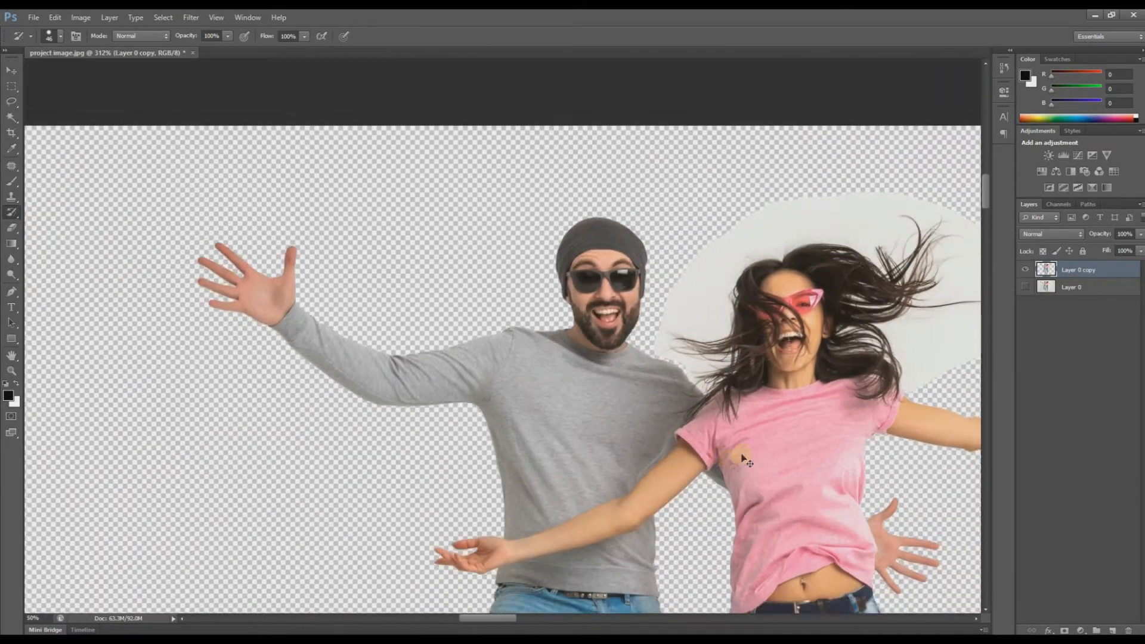
drag(297, 300, 360, 365)
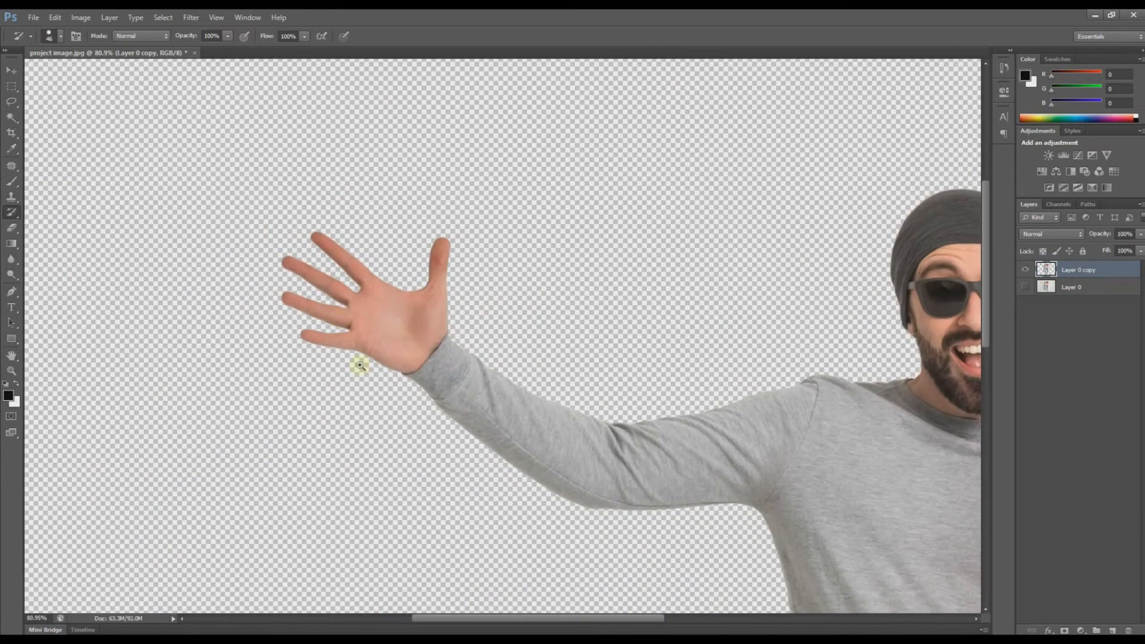
drag(599, 514, 241, 272)
drag(275, 377, 258, 383)
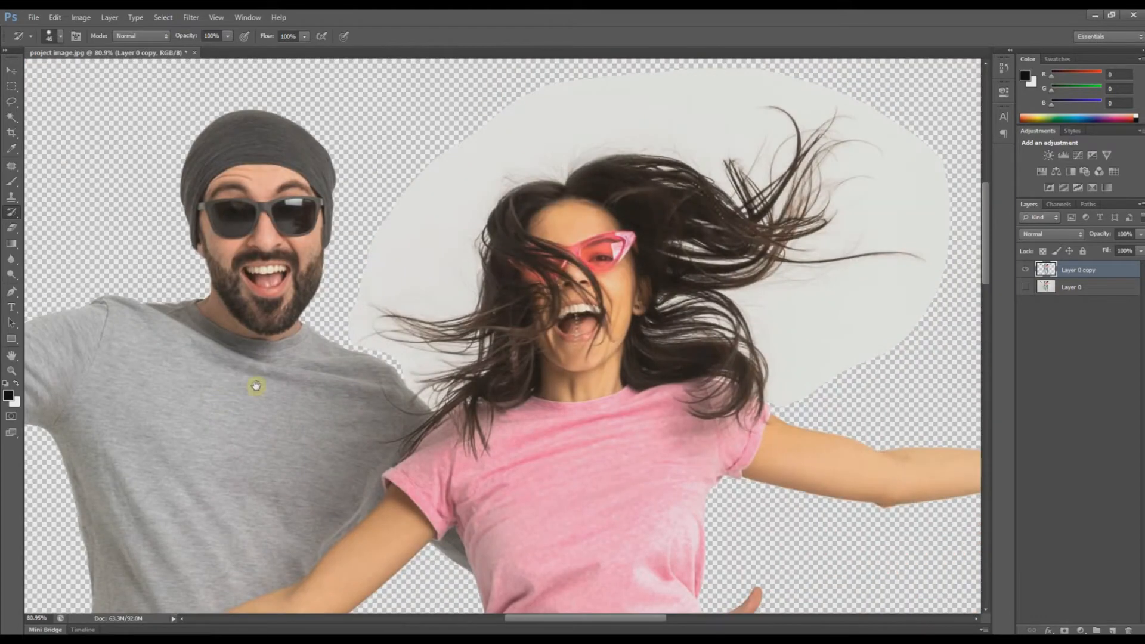
key(ctrl+minus)
key(ctrl+minus)
key(ctrl+minus)
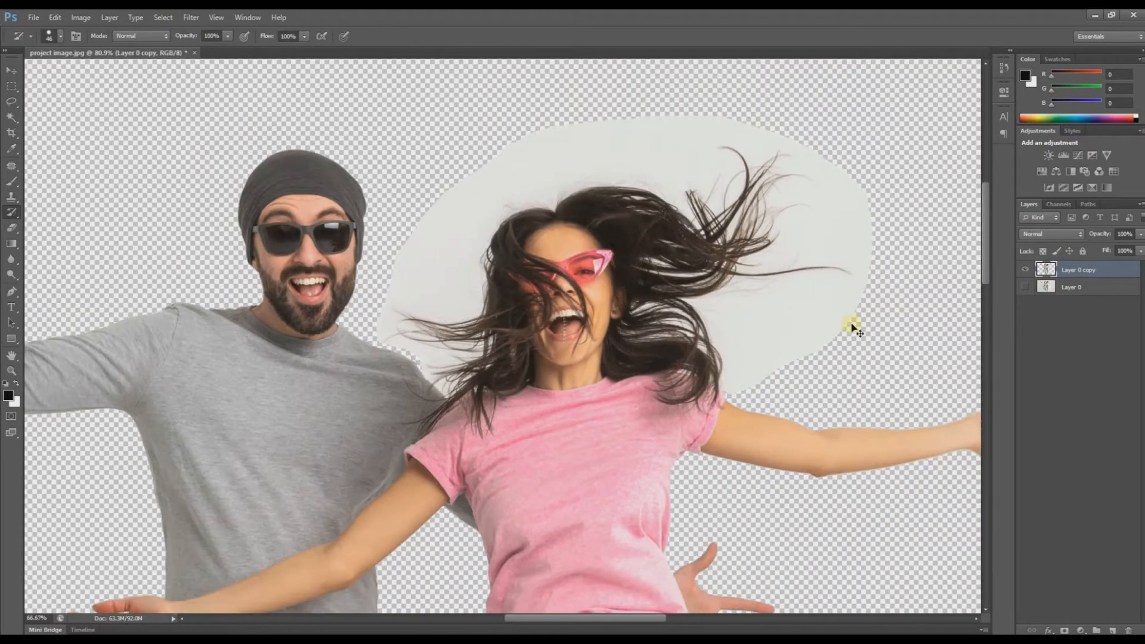
key(ctrl+minus)
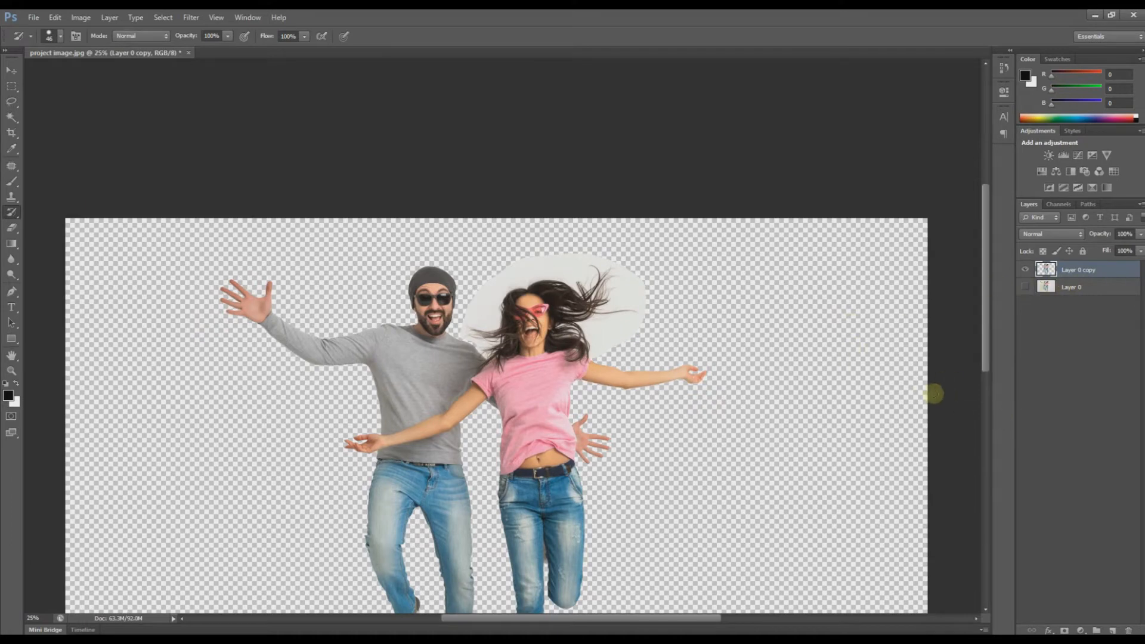
key(ctrl+minus)
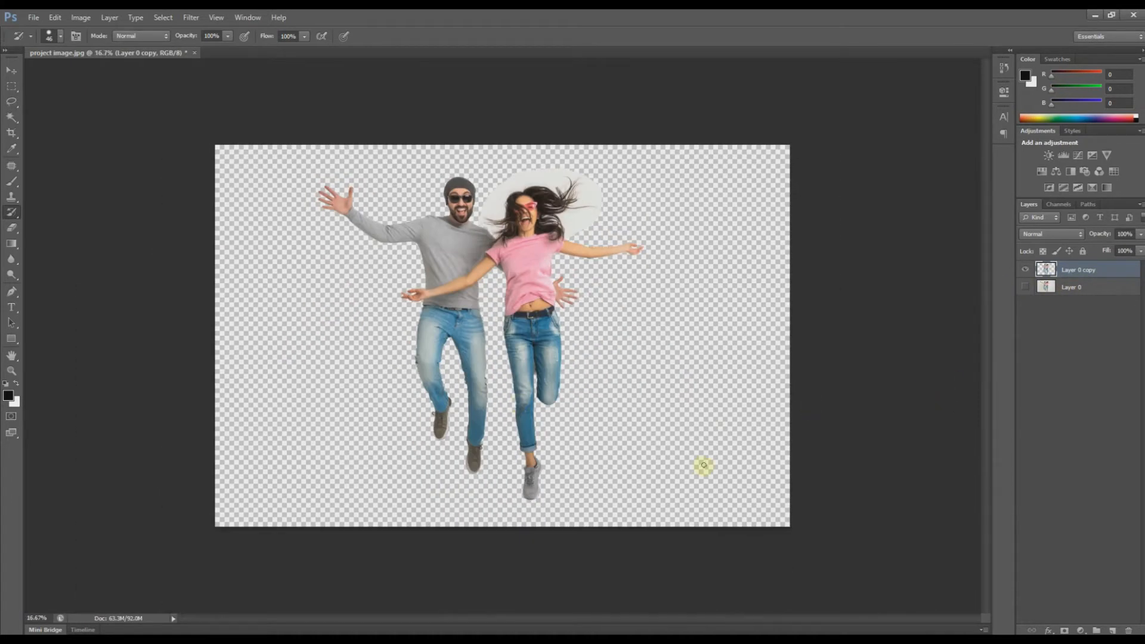
Step: Shift the couple right, duplicate it as Layer 0 copy 2, hide Layer 0 copy, and add Layer 1
key(v)
drag(521, 284, 637, 285)
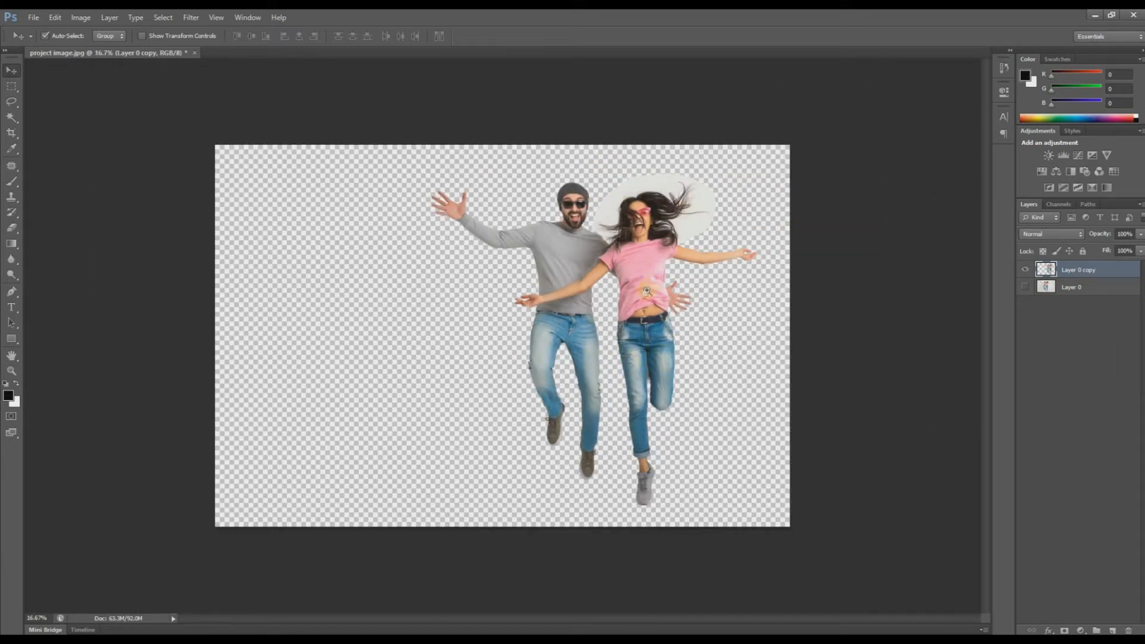
drag(1085, 272, 1106, 629)
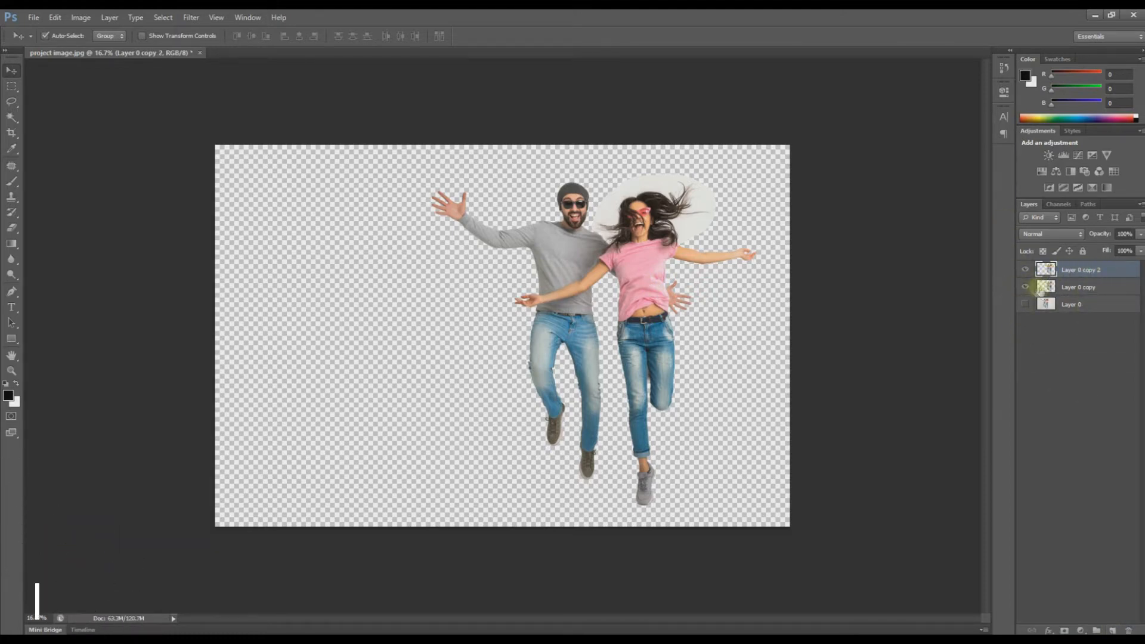
click(1025, 286)
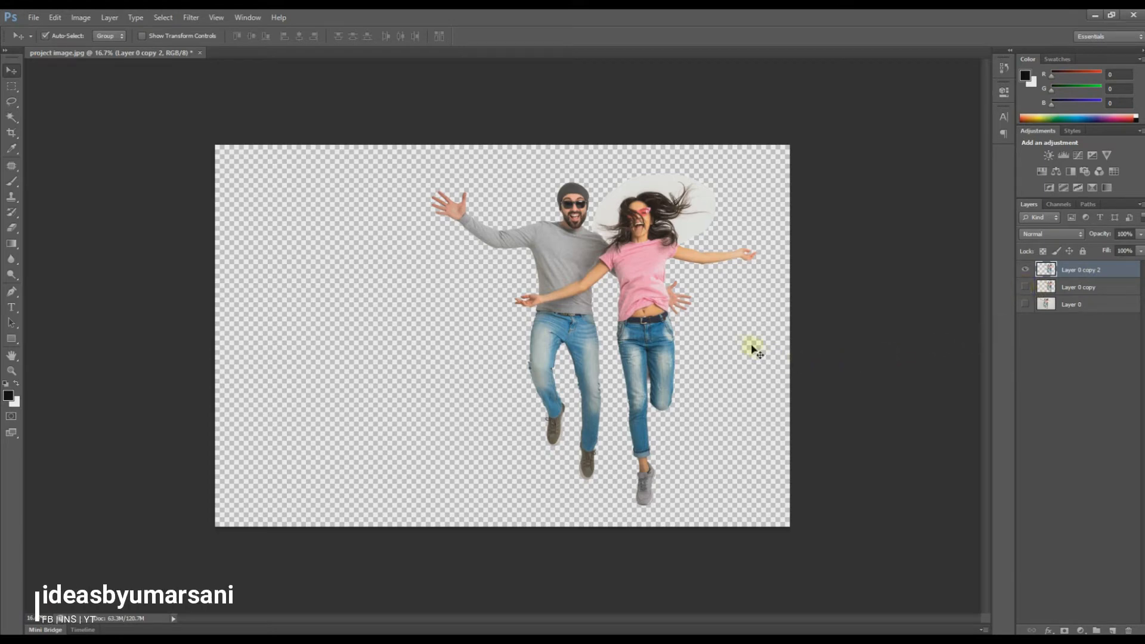
click(1113, 631)
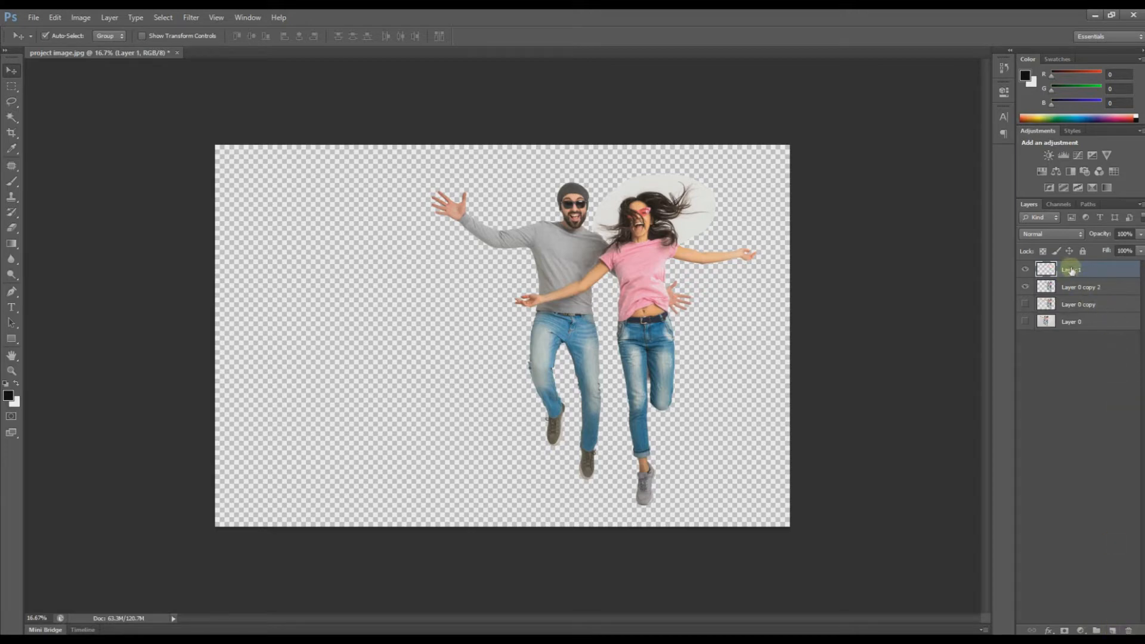
Step: Move Layer 1 under Layer 0 copy 2 and load a yellow-to-orange gradient in the Gradient Editor
drag(1071, 270, 1072, 294)
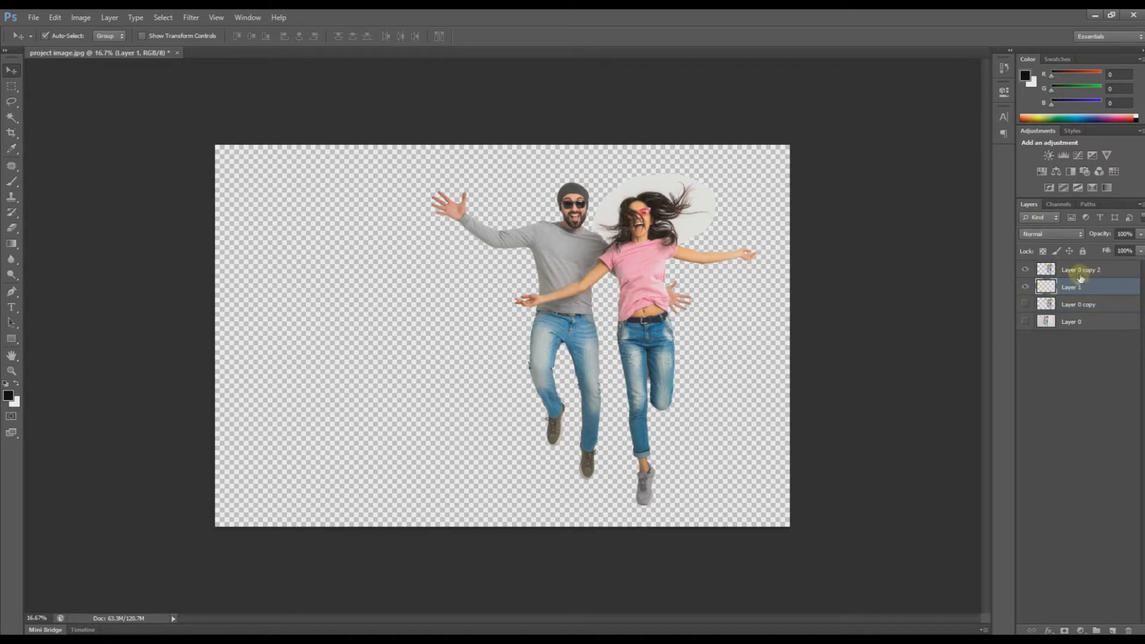
click(12, 245)
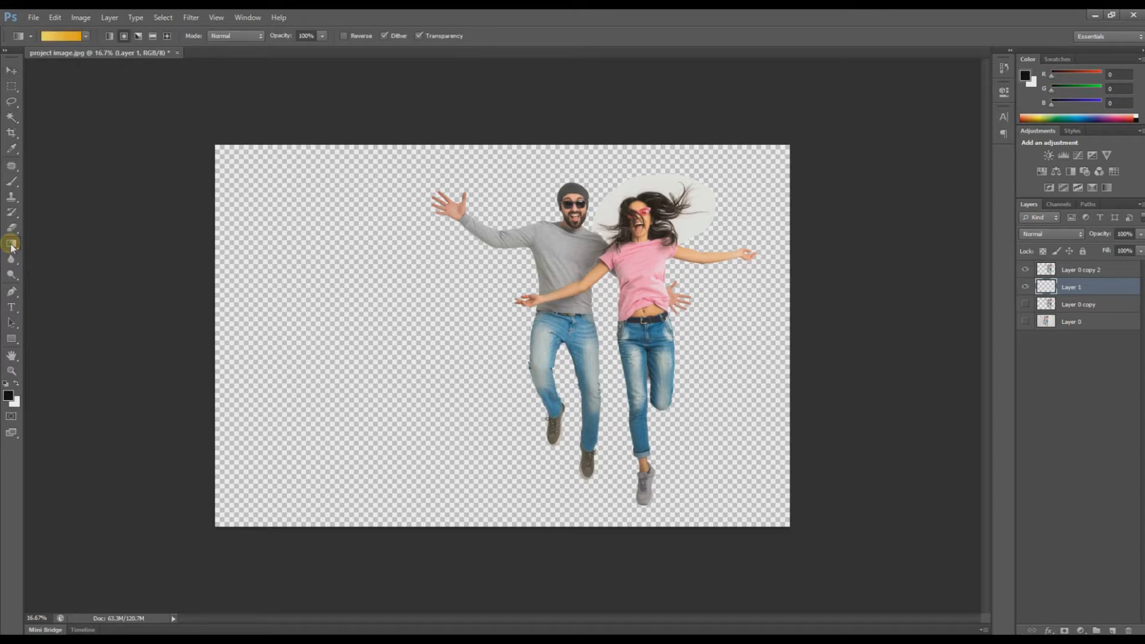
click(62, 37)
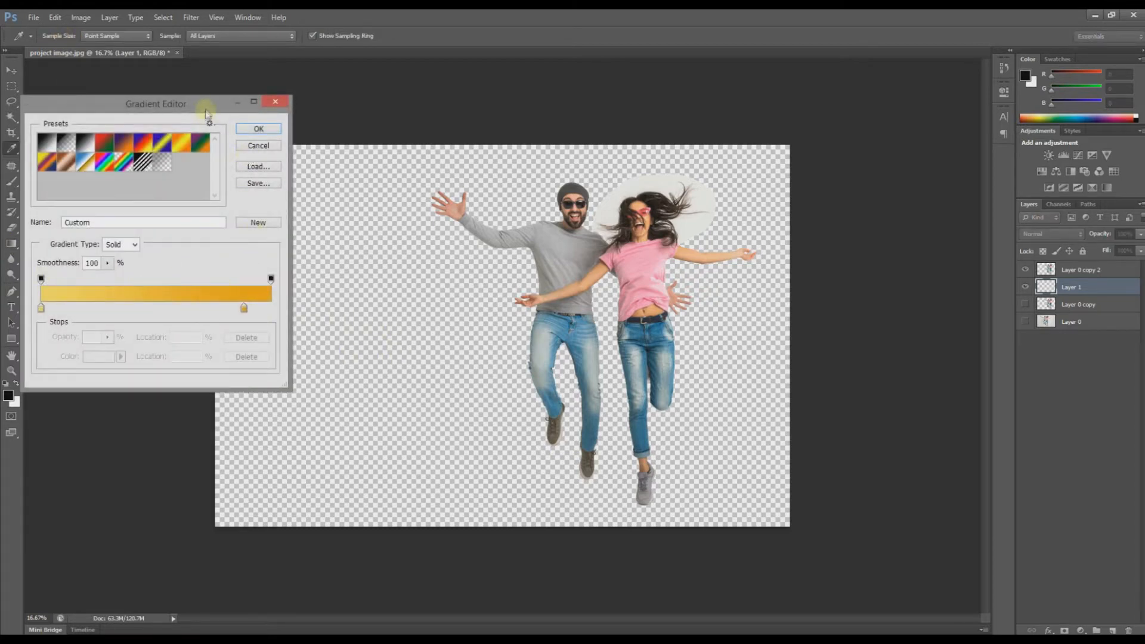
drag(206, 104, 438, 110)
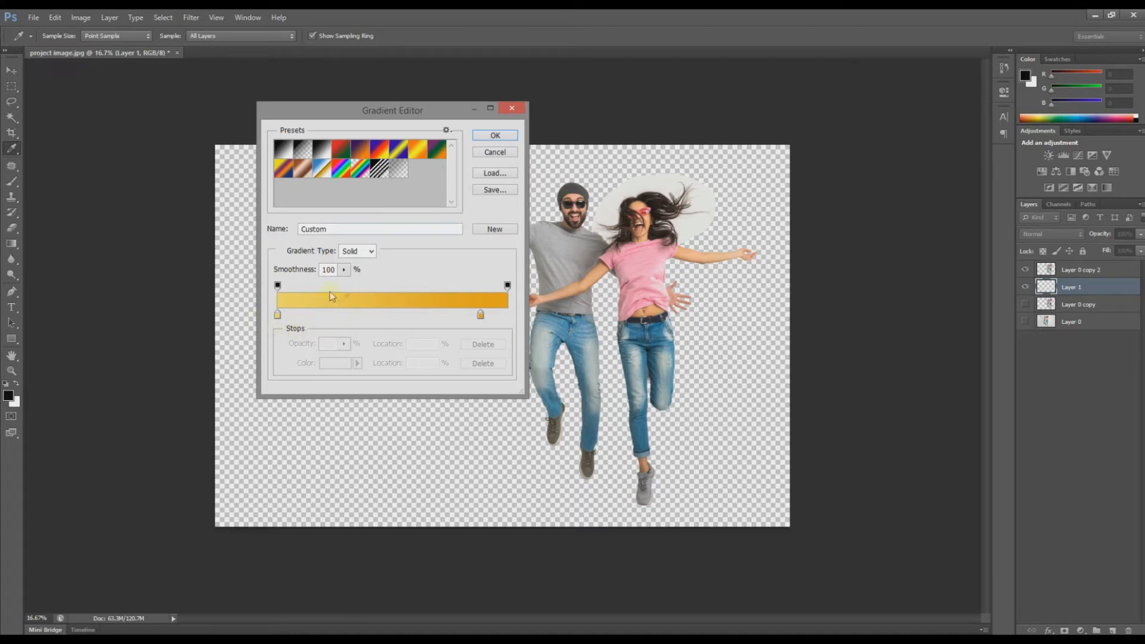
click(485, 139)
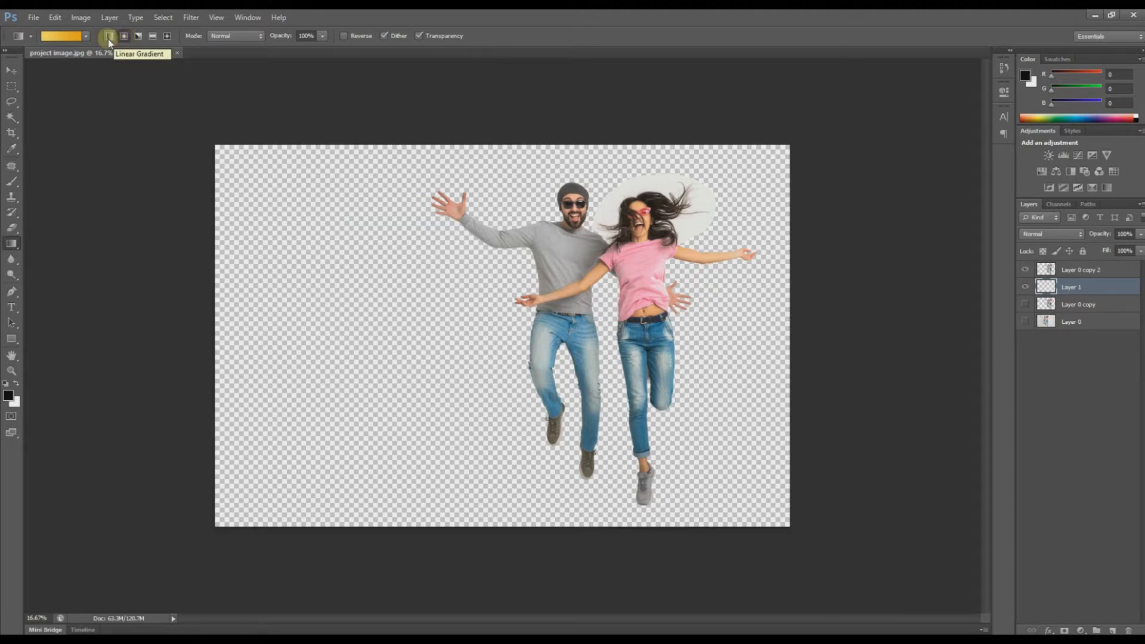
Step: Drag a radial yellow-to-orange gradient across Layer 1, then zoom in on the couple
click(124, 38)
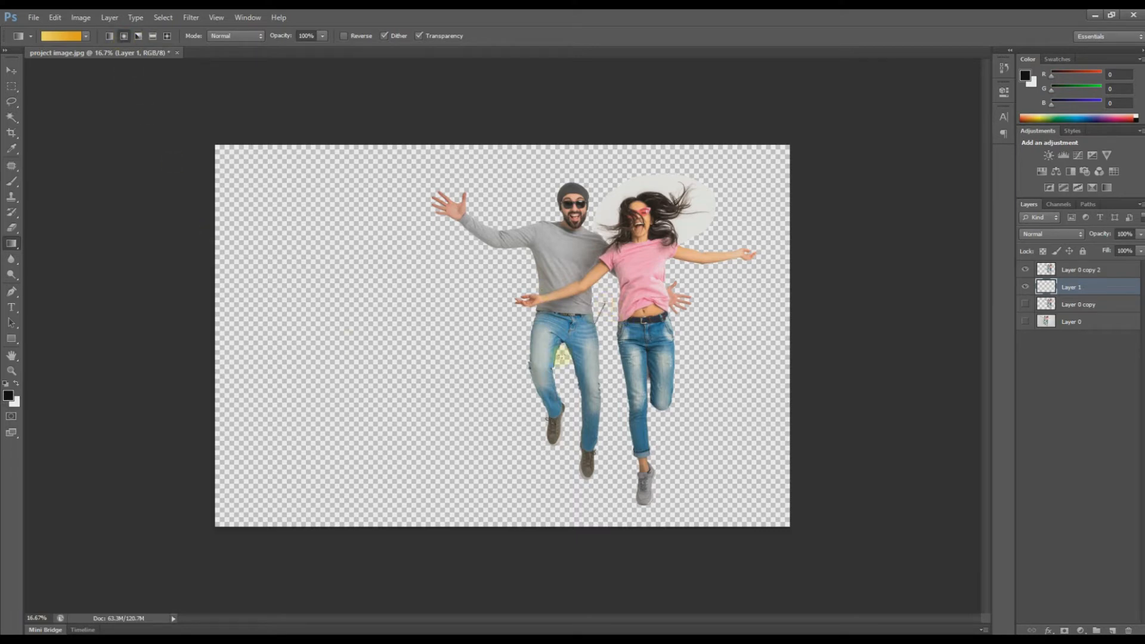
drag(562, 356, 338, 442)
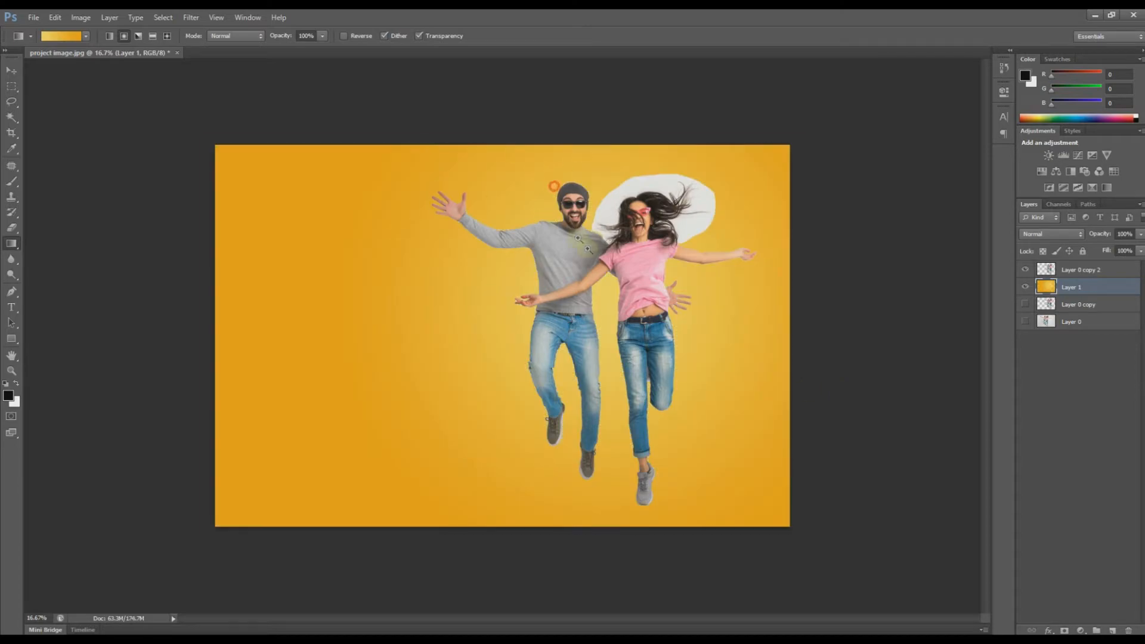
drag(554, 189, 587, 311)
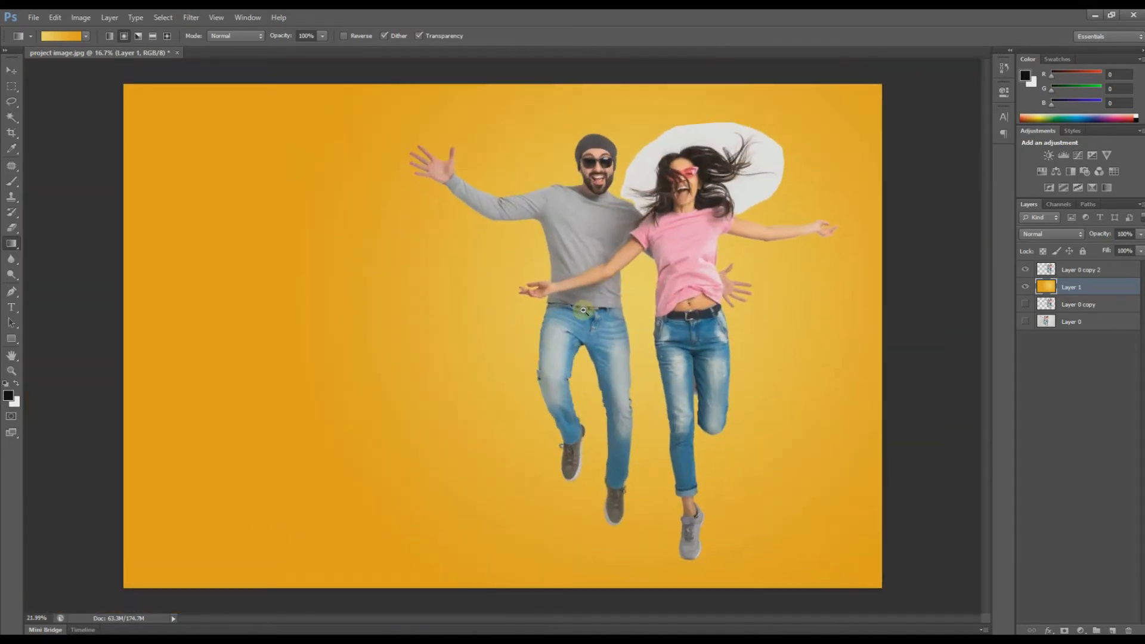
drag(728, 131, 746, 134)
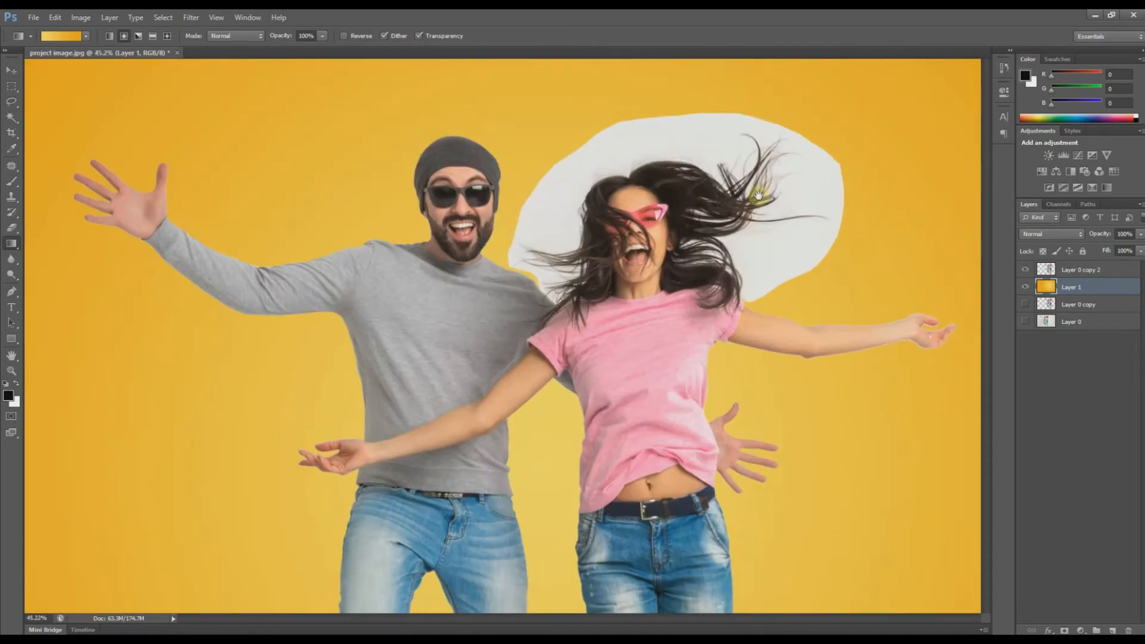
drag(753, 196, 678, 188)
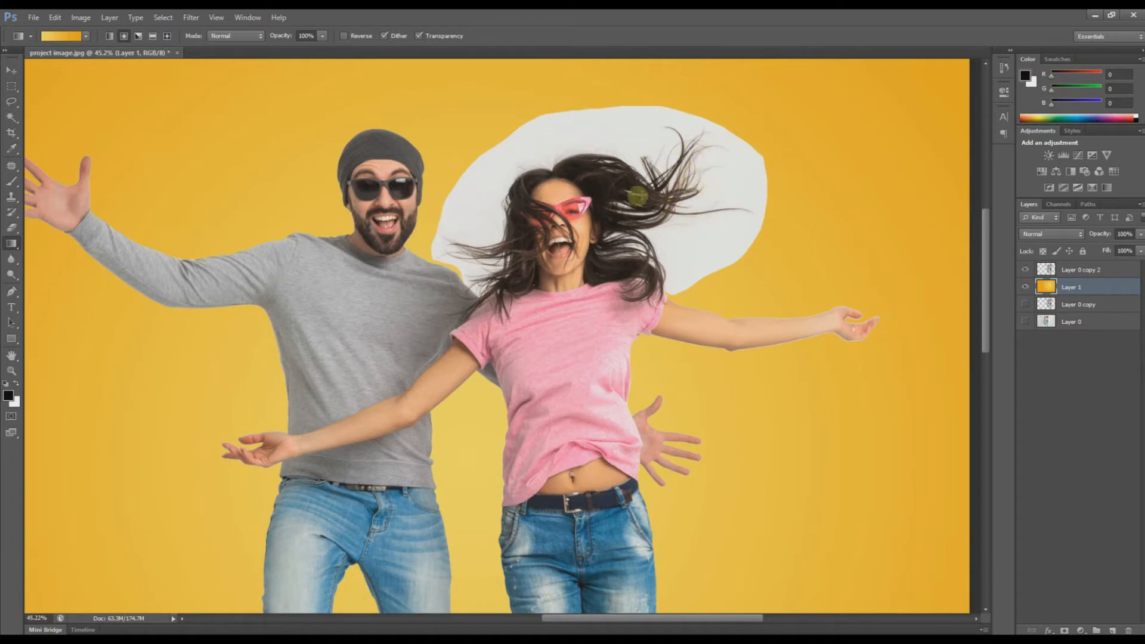
Step: Duplicate Layer 0 copy 2 into Layer 0 copy 3 and hide Layer 0 copy 2
click(1091, 270)
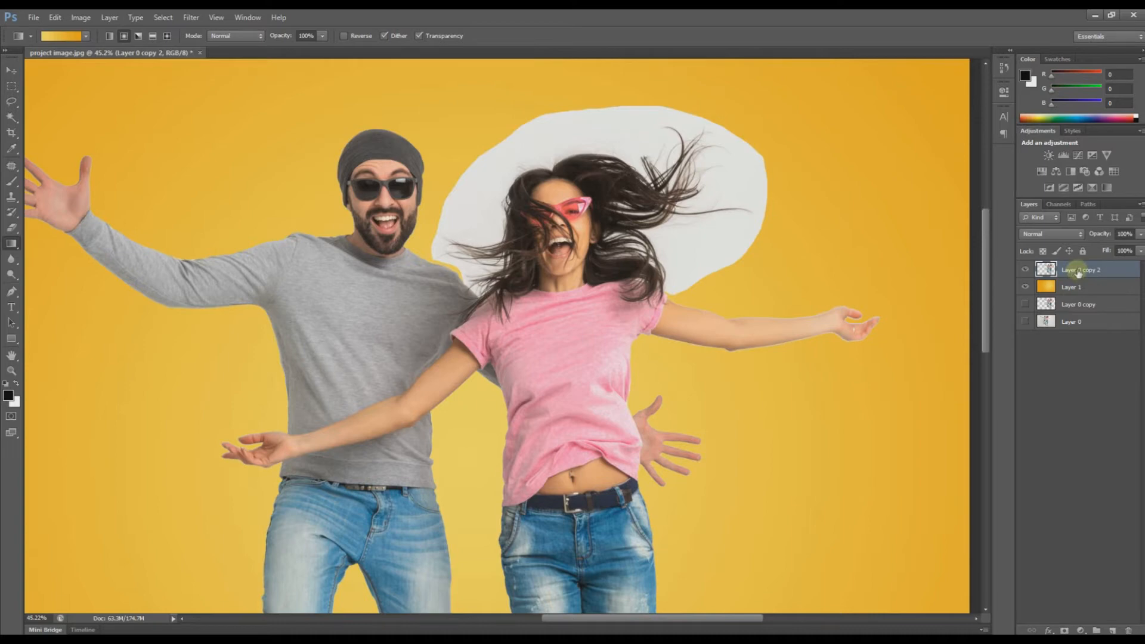
drag(1078, 272, 1112, 630)
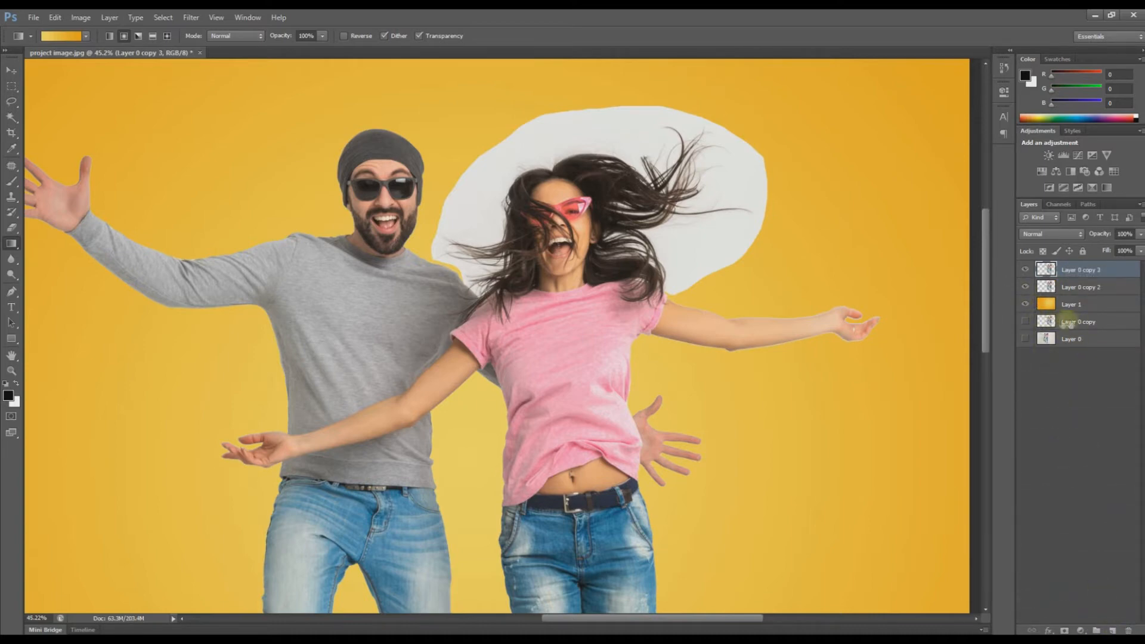
click(1025, 291)
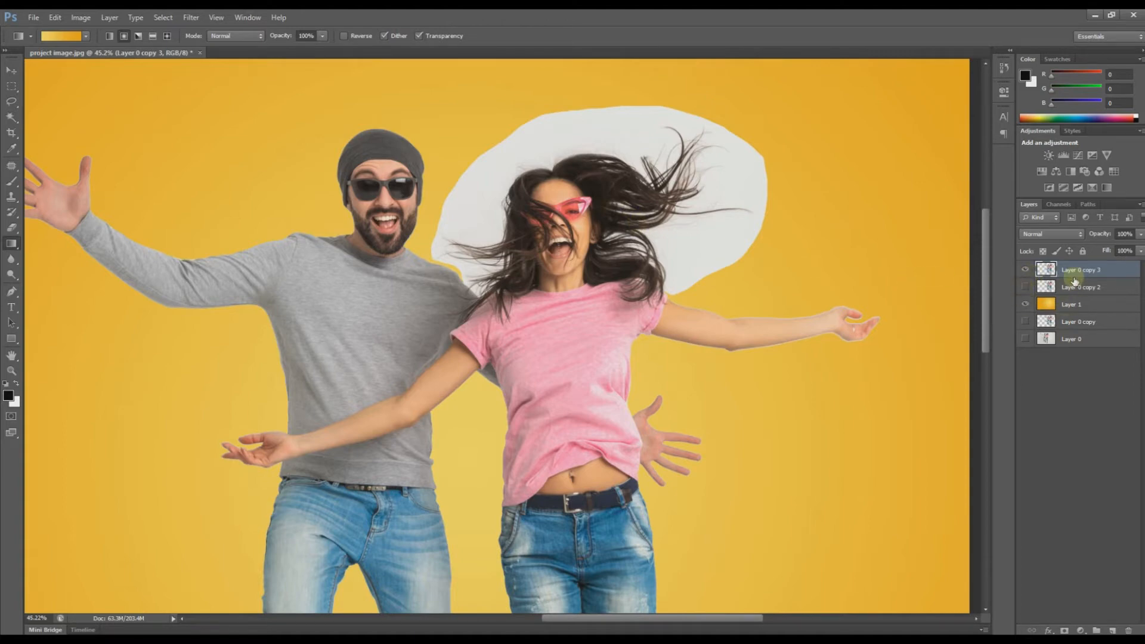
Step: Set Layer 0 copy 3 to Multiply, apply Levels with white input 240, and unhide Layer 0 copy 2
click(1052, 235)
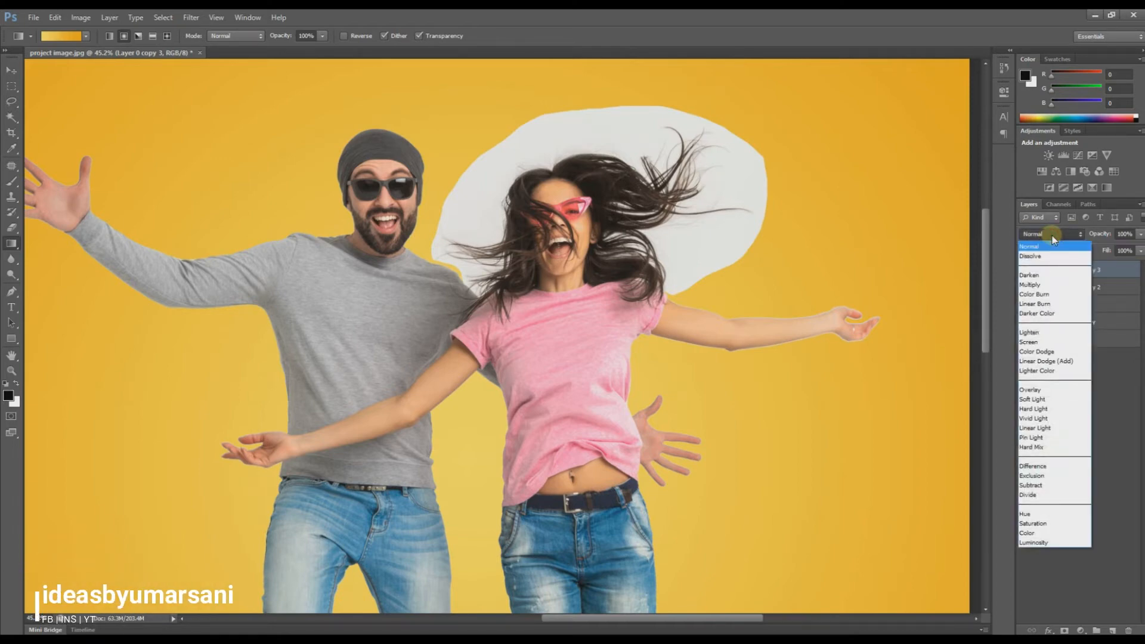
click(1046, 287)
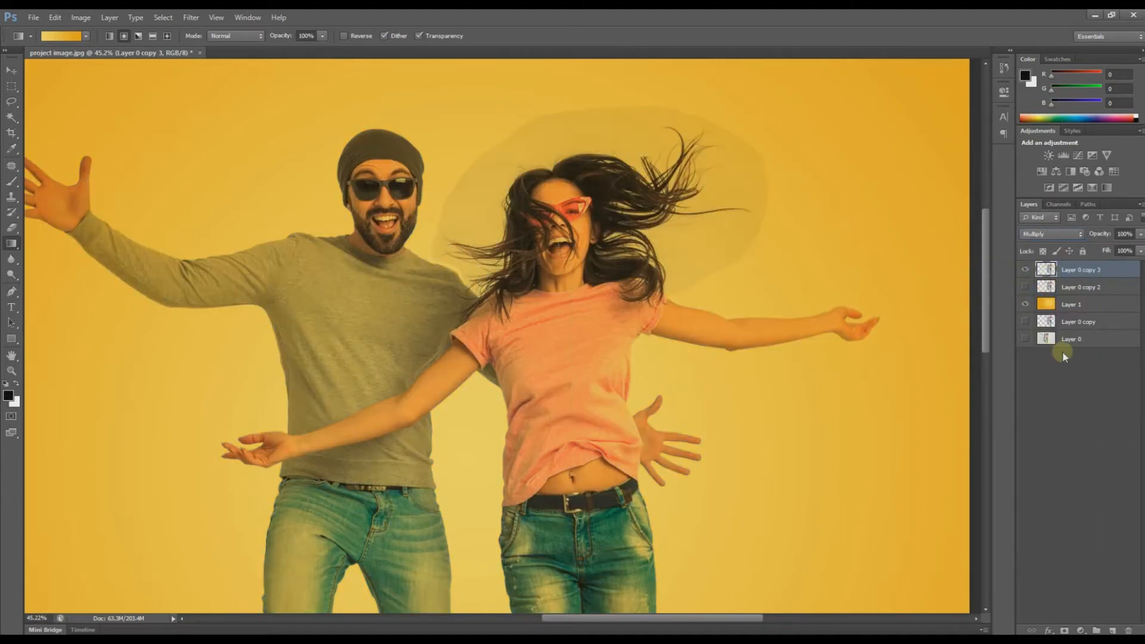
key(ctrl+l)
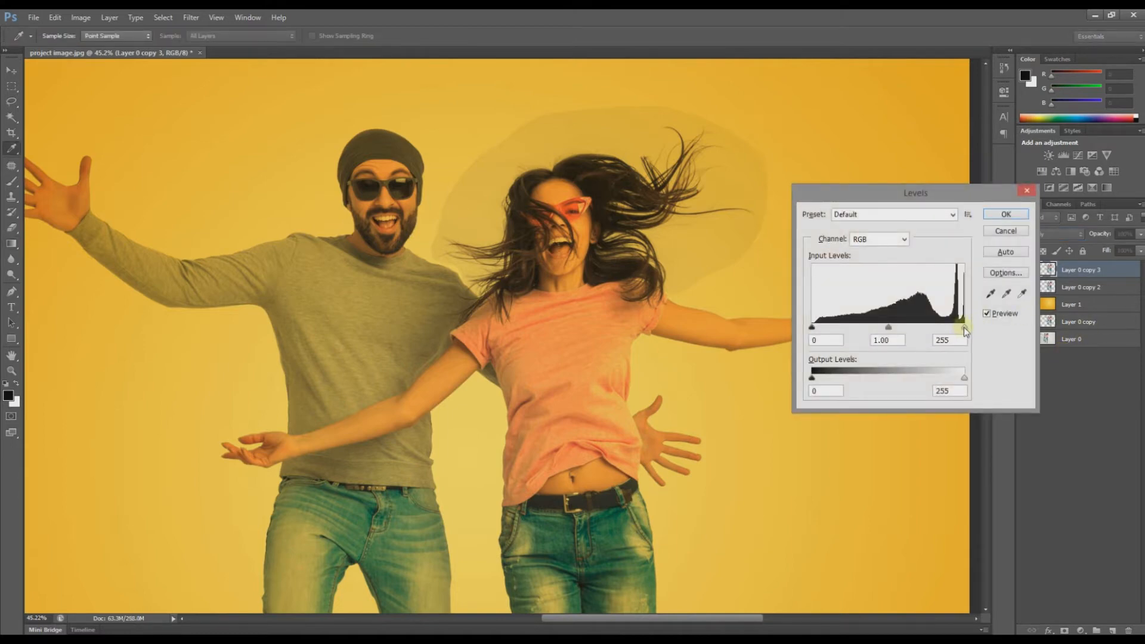
drag(964, 326, 955, 329)
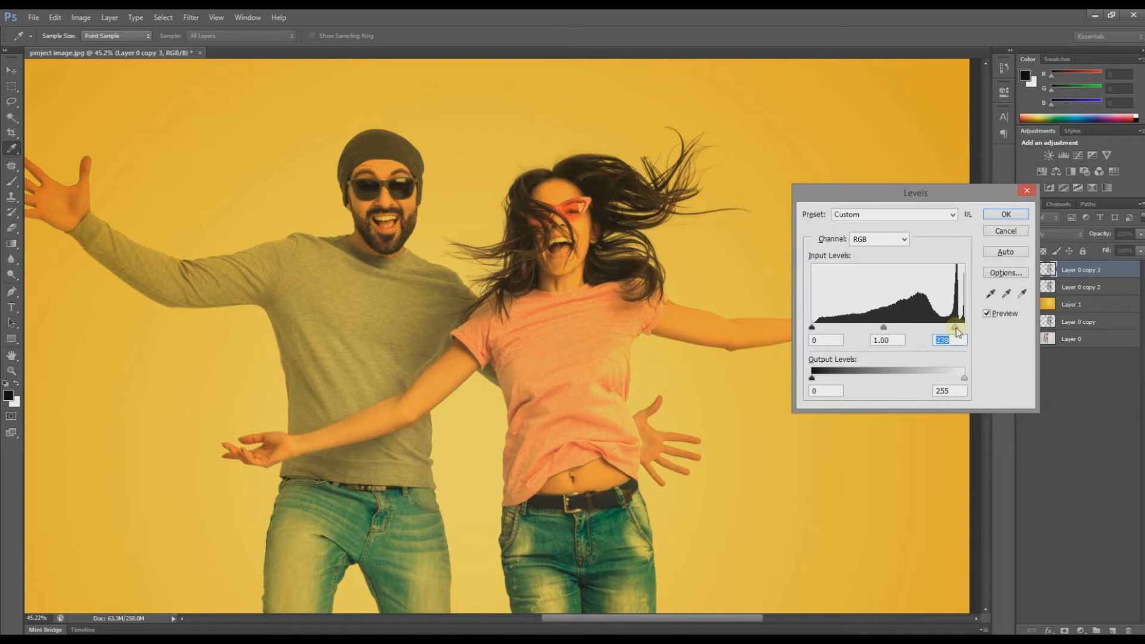
drag(955, 328, 955, 332)
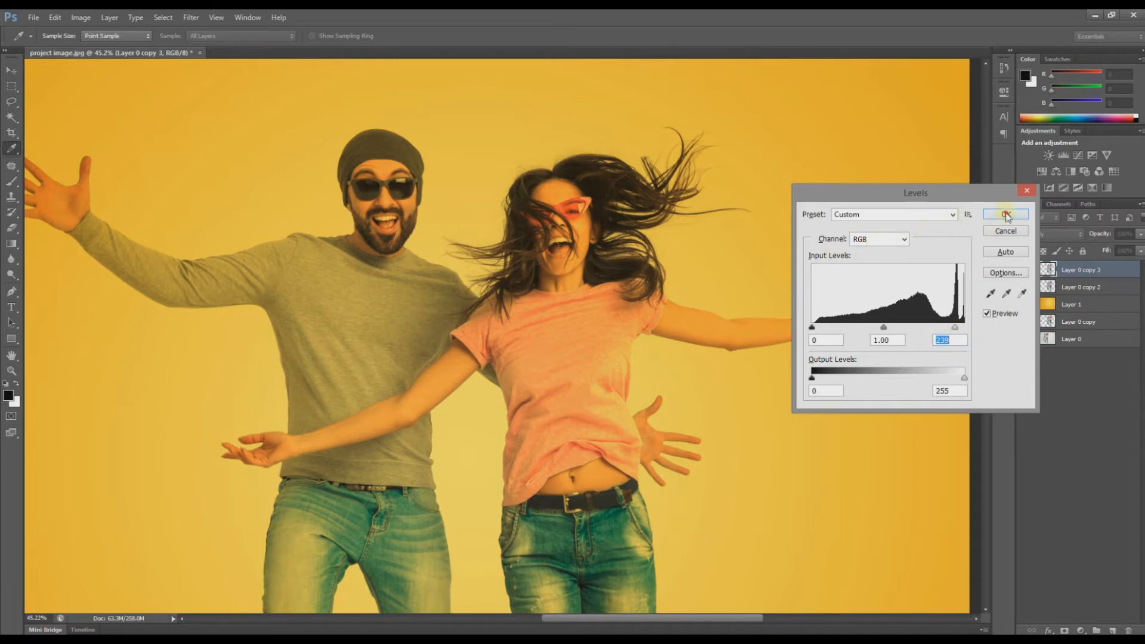
click(1006, 213)
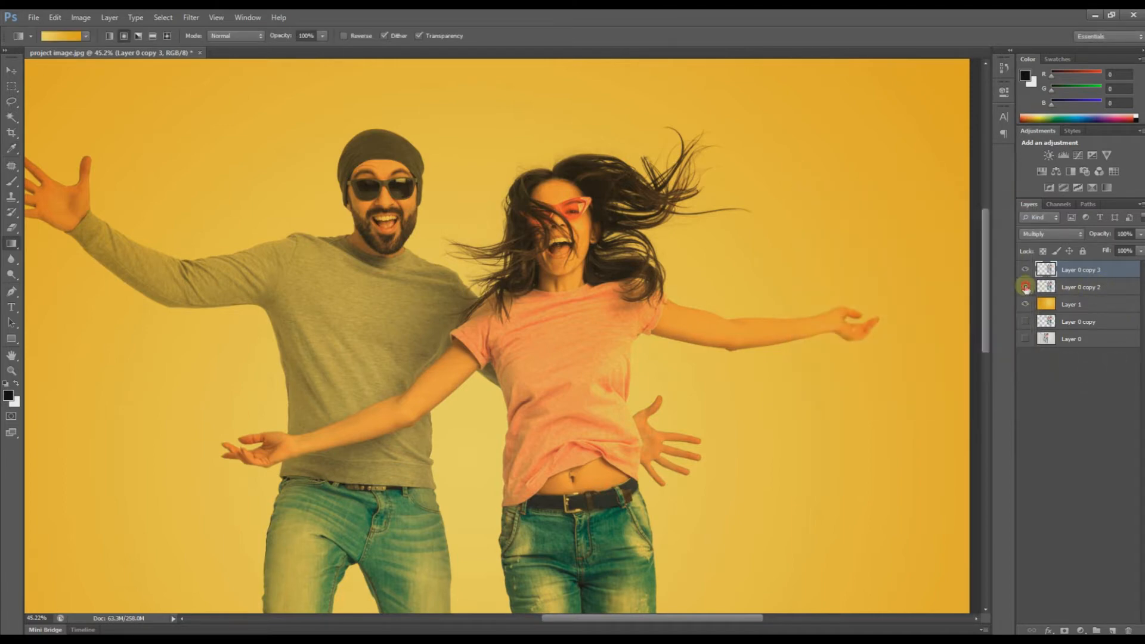
click(1025, 286)
Step: Move Layer 0 copy 2 to the top and set up a soft round 99 px Eraser
drag(1094, 288, 1102, 268)
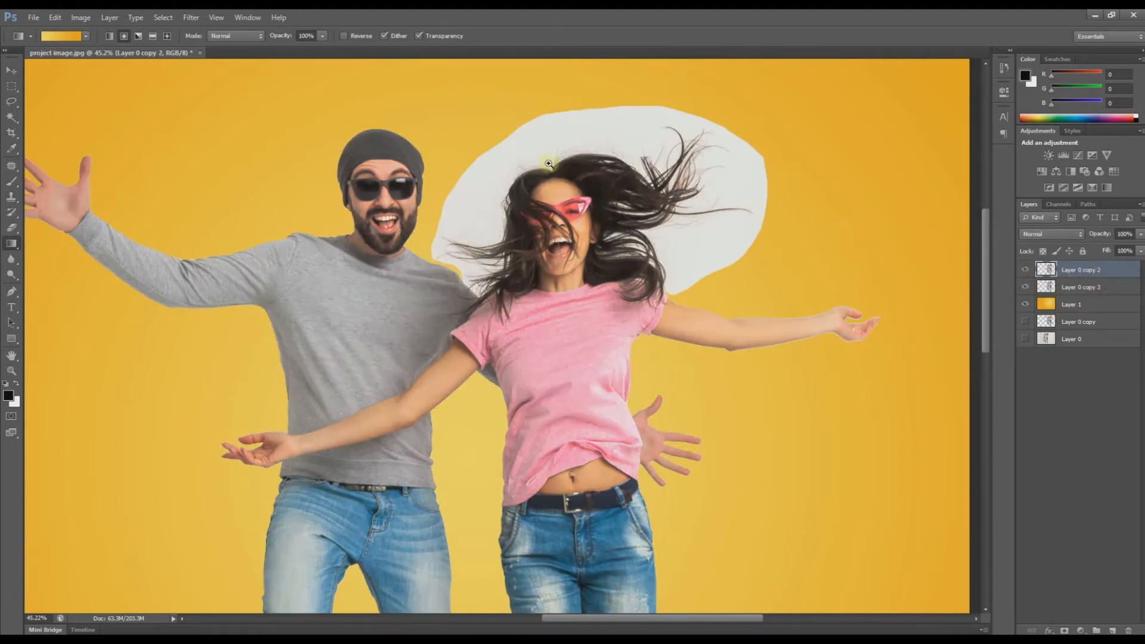
drag(502, 154, 550, 203)
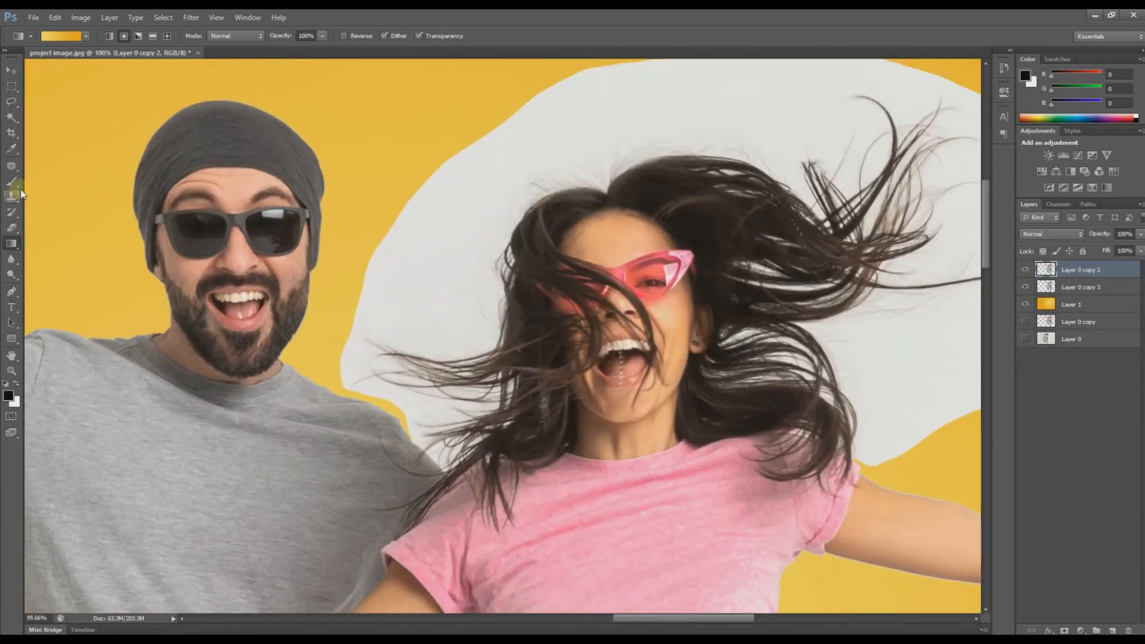
click(12, 228)
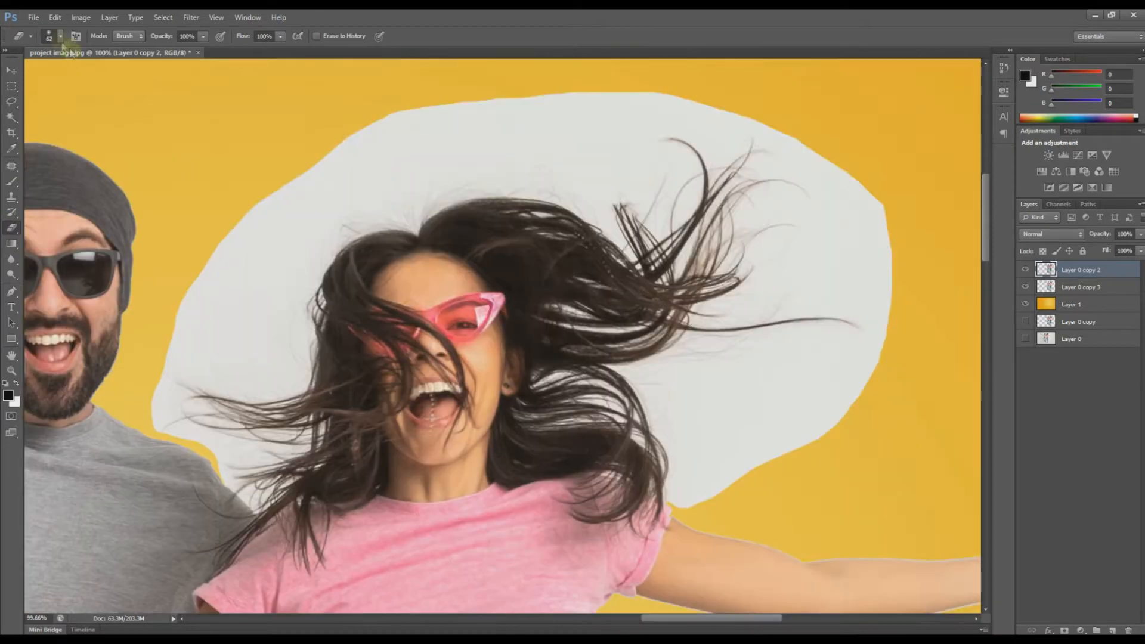
click(61, 36)
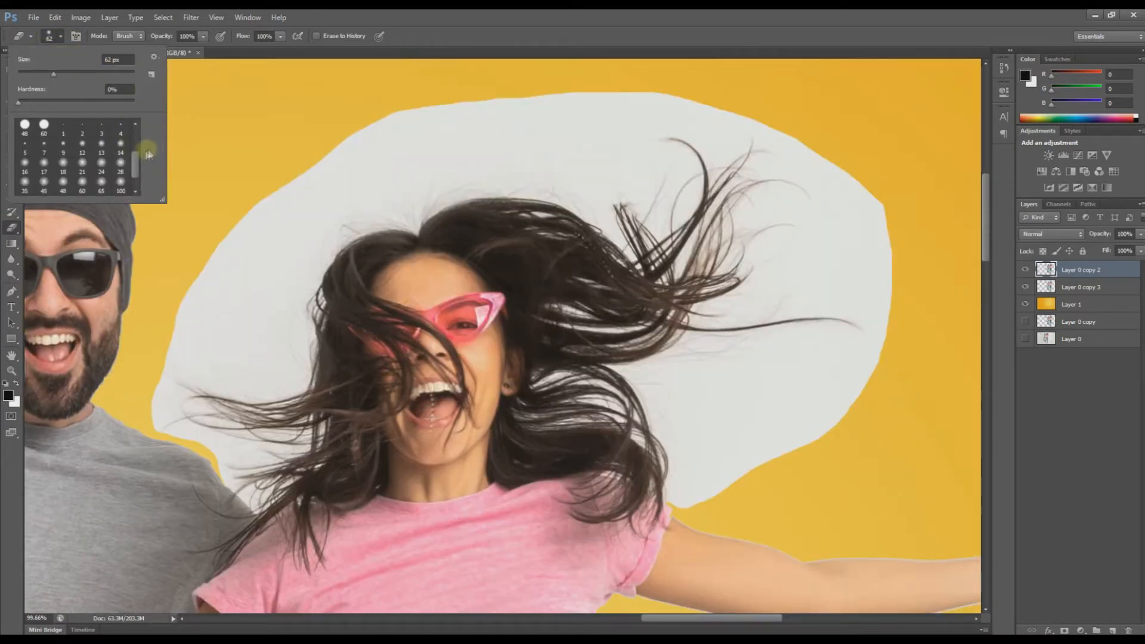
click(104, 167)
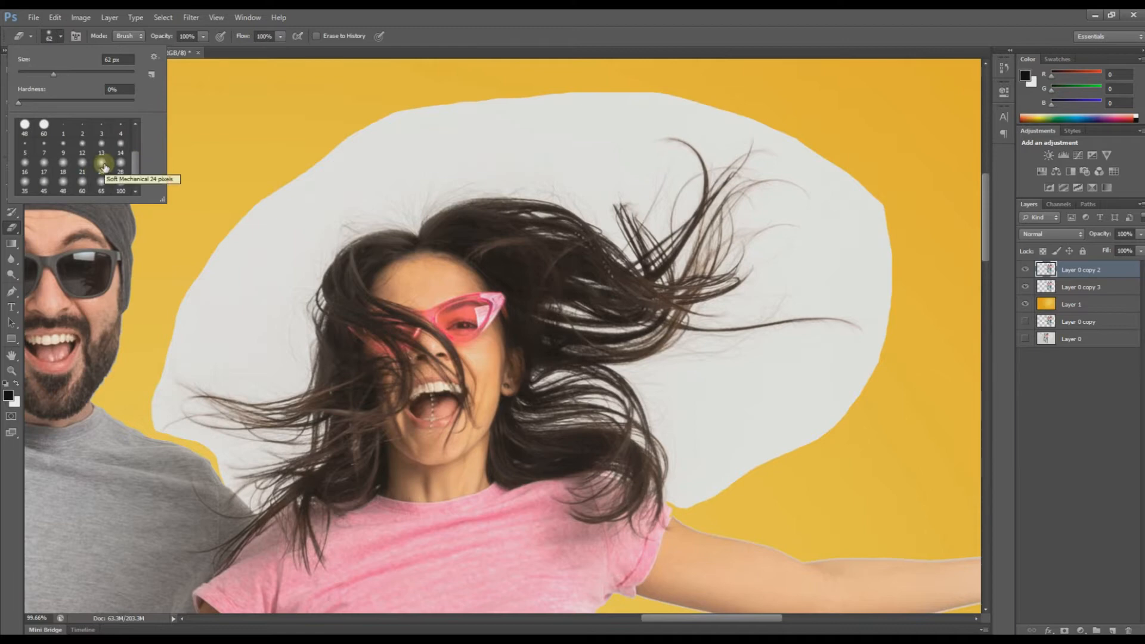
drag(89, 72, 75, 74)
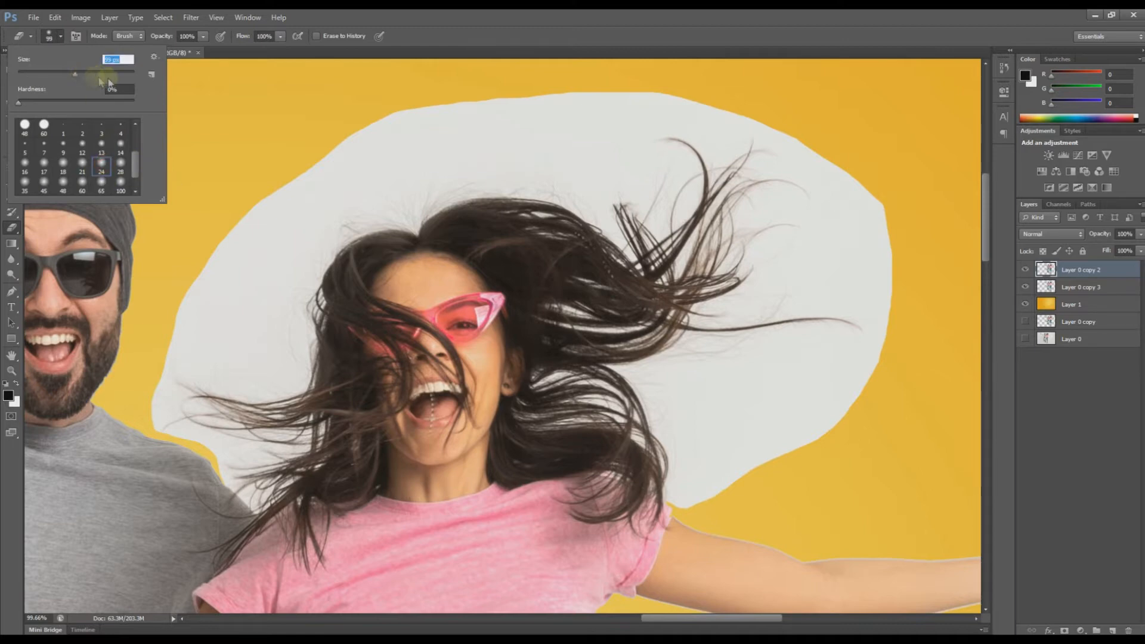
click(226, 124)
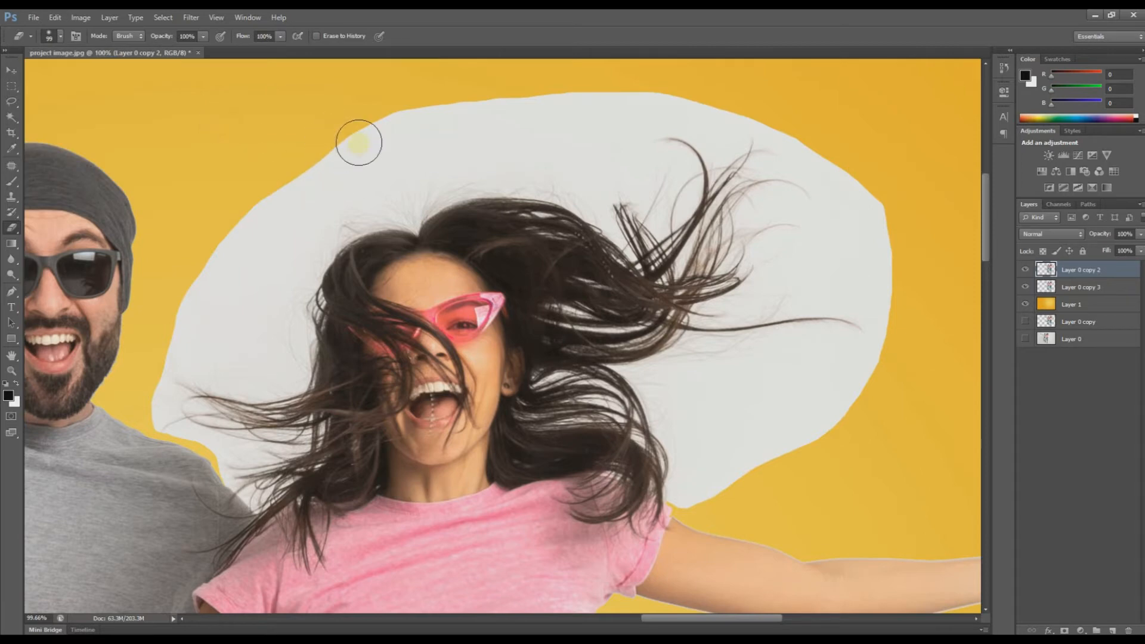
Step: Erase the white patch above the woman's hair, using a smaller brush near the hairline
mouse_move(369, 138)
mouse_down()
mouse_move(504, 115)
mouse_move(388, 120)
mouse_move(680, 120)
mouse_up()
mouse_move(748, 147)
mouse_down()
mouse_move(699, 136)
mouse_move(722, 125)
mouse_move(712, 118)
mouse_move(782, 179)
mouse_move(885, 229)
mouse_move(678, 162)
mouse_move(915, 206)
mouse_move(726, 163)
mouse_move(728, 204)
mouse_move(586, 161)
mouse_move(421, 175)
mouse_move(292, 168)
mouse_move(314, 185)
mouse_move(374, 192)
mouse_move(346, 202)
mouse_up()
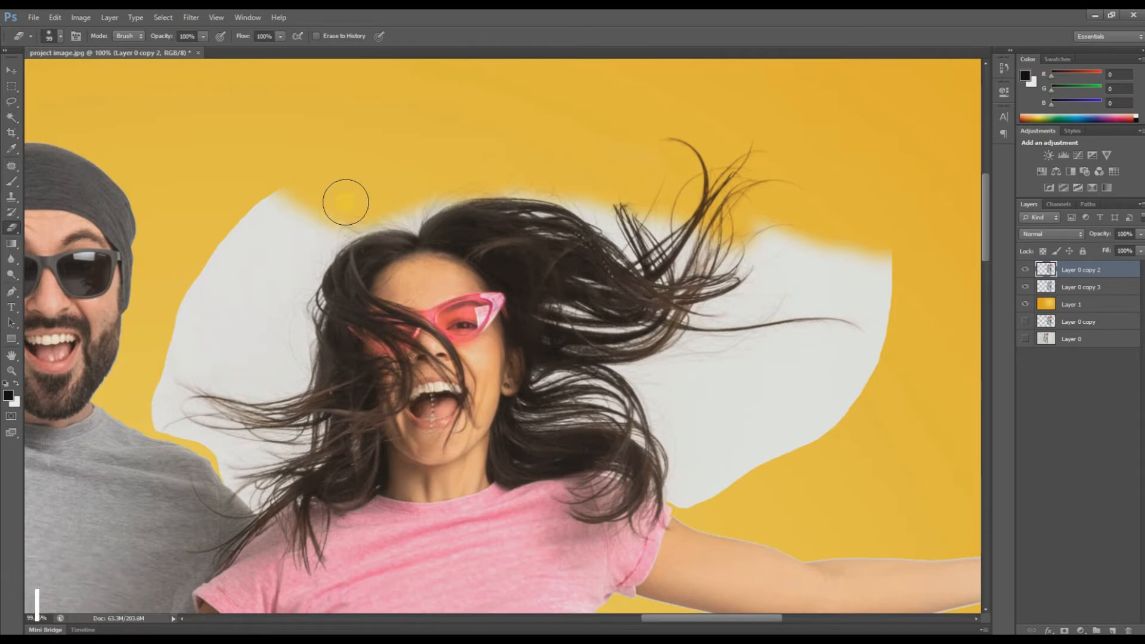
key(bracketleft)
key(bracketleft)
key(bracketleft)
key(bracketleft)
key(bracketleft)
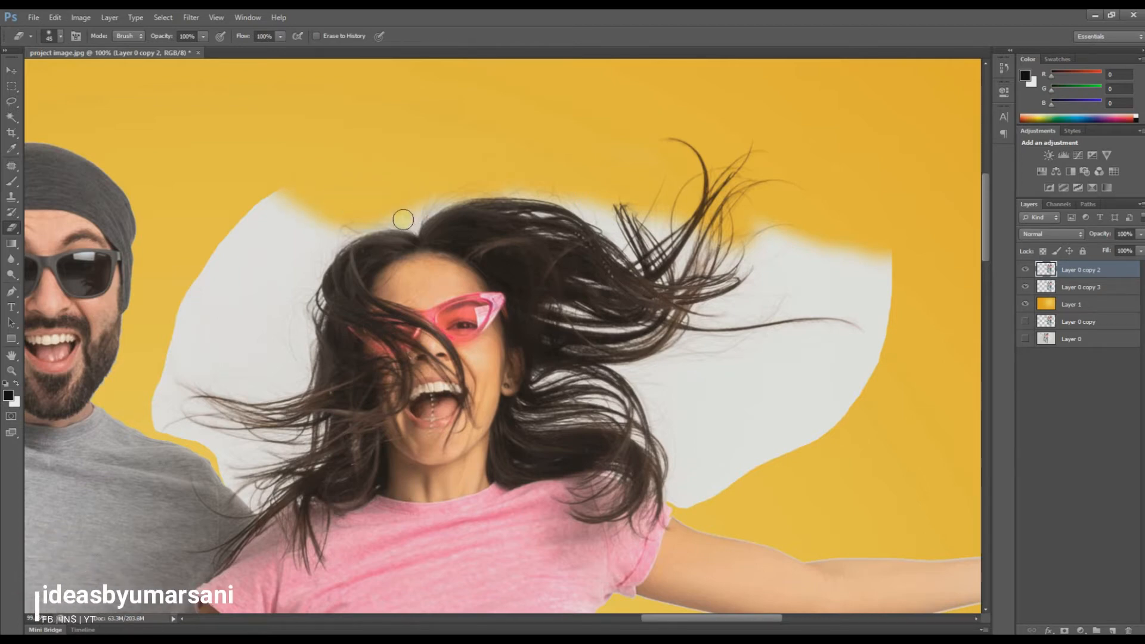
mouse_move(403, 219)
mouse_down()
mouse_move(376, 215)
mouse_move(347, 230)
mouse_up()
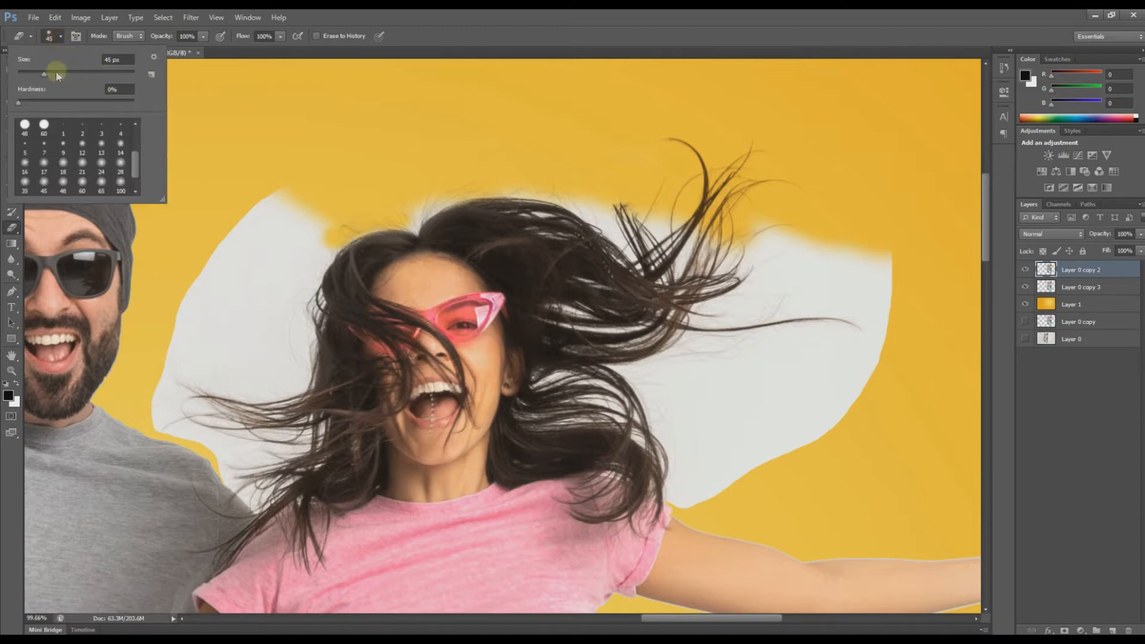
Step: Erase the white above, left of and along the woman's hair, adjusting the brush between 45 and 50
click(277, 120)
mouse_move(336, 217)
mouse_down()
mouse_move(296, 242)
mouse_move(330, 206)
mouse_move(236, 232)
mouse_move(280, 192)
mouse_up()
mouse_move(211, 264)
mouse_down()
mouse_move(306, 215)
mouse_move(286, 247)
mouse_move(294, 255)
mouse_move(463, 191)
mouse_move(412, 218)
mouse_move(452, 197)
mouse_move(550, 190)
mouse_move(607, 213)
mouse_move(557, 196)
mouse_move(551, 219)
mouse_move(509, 211)
mouse_move(609, 227)
mouse_move(574, 202)
mouse_move(551, 218)
mouse_move(572, 230)
mouse_move(529, 224)
mouse_move(573, 235)
mouse_move(523, 213)
mouse_move(532, 200)
mouse_move(552, 206)
mouse_move(586, 245)
mouse_move(528, 224)
mouse_move(602, 238)
mouse_move(578, 209)
mouse_move(605, 232)
mouse_move(653, 228)
mouse_move(643, 161)
mouse_move(675, 221)
mouse_move(671, 239)
mouse_move(767, 235)
mouse_move(869, 266)
mouse_move(772, 222)
mouse_move(867, 289)
mouse_move(774, 287)
mouse_move(746, 298)
mouse_move(881, 328)
mouse_move(900, 350)
mouse_move(818, 404)
mouse_move(823, 417)
mouse_move(805, 362)
mouse_move(722, 334)
mouse_move(709, 311)
mouse_move(680, 343)
mouse_move(564, 348)
mouse_move(543, 317)
mouse_move(614, 326)
mouse_move(657, 312)
mouse_move(656, 282)
mouse_move(634, 268)
mouse_move(608, 286)
mouse_move(579, 280)
mouse_move(611, 311)
mouse_move(570, 310)
mouse_move(591, 316)
mouse_move(719, 285)
mouse_move(665, 297)
mouse_move(675, 302)
mouse_move(665, 334)
mouse_move(614, 242)
mouse_up()
key(bracketleft)
key(bracketleft)
key(bracketleft)
key(bracketleft)
key(bracketleft)
key(bracketleft)
key(bracketleft)
key(bracketright)
key(bracketright)
key(bracketright)
key(bracketright)
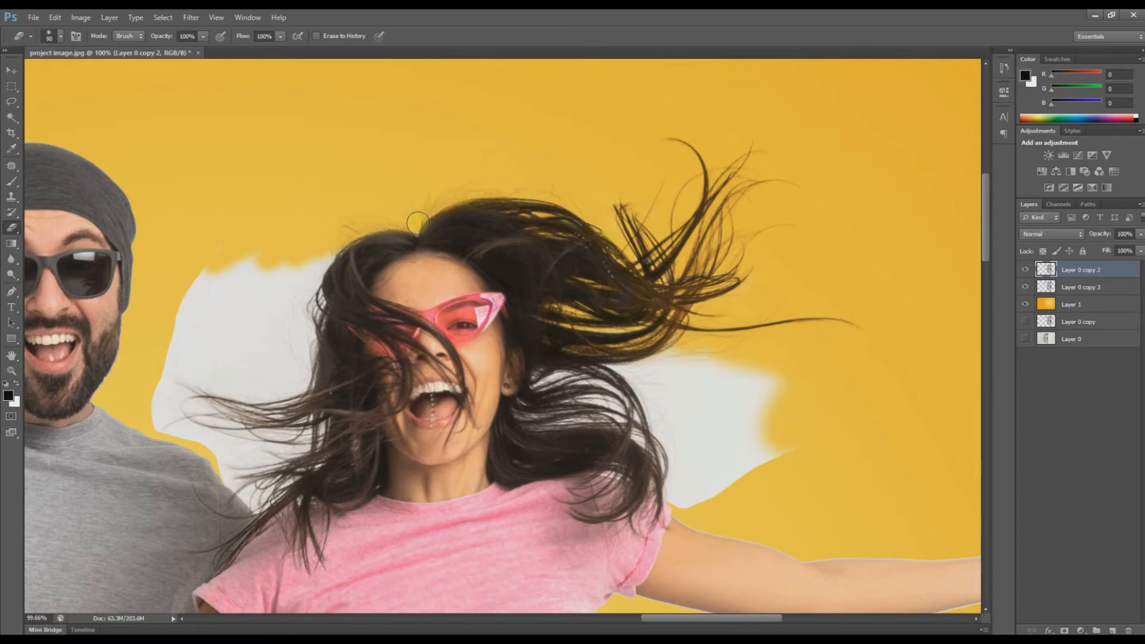
mouse_move(360, 234)
mouse_down()
mouse_move(325, 252)
mouse_move(301, 313)
mouse_move(317, 253)
mouse_move(296, 392)
mouse_move(306, 367)
mouse_move(284, 362)
mouse_move(269, 267)
mouse_move(207, 297)
mouse_move(223, 263)
mouse_move(186, 312)
mouse_move(193, 296)
mouse_move(170, 358)
mouse_move(239, 331)
mouse_move(214, 365)
mouse_move(262, 368)
mouse_move(260, 323)
mouse_move(296, 338)
mouse_move(273, 365)
mouse_move(291, 388)
mouse_move(279, 397)
mouse_move(172, 373)
mouse_move(259, 412)
mouse_move(169, 393)
mouse_move(197, 417)
mouse_move(165, 394)
mouse_move(237, 432)
mouse_move(209, 410)
mouse_move(268, 406)
mouse_move(275, 388)
mouse_move(277, 425)
mouse_move(287, 396)
mouse_move(288, 407)
mouse_move(182, 391)
mouse_move(254, 391)
mouse_move(207, 408)
mouse_move(238, 432)
mouse_up()
key(bracketright)
key(bracketright)
key(bracketleft)
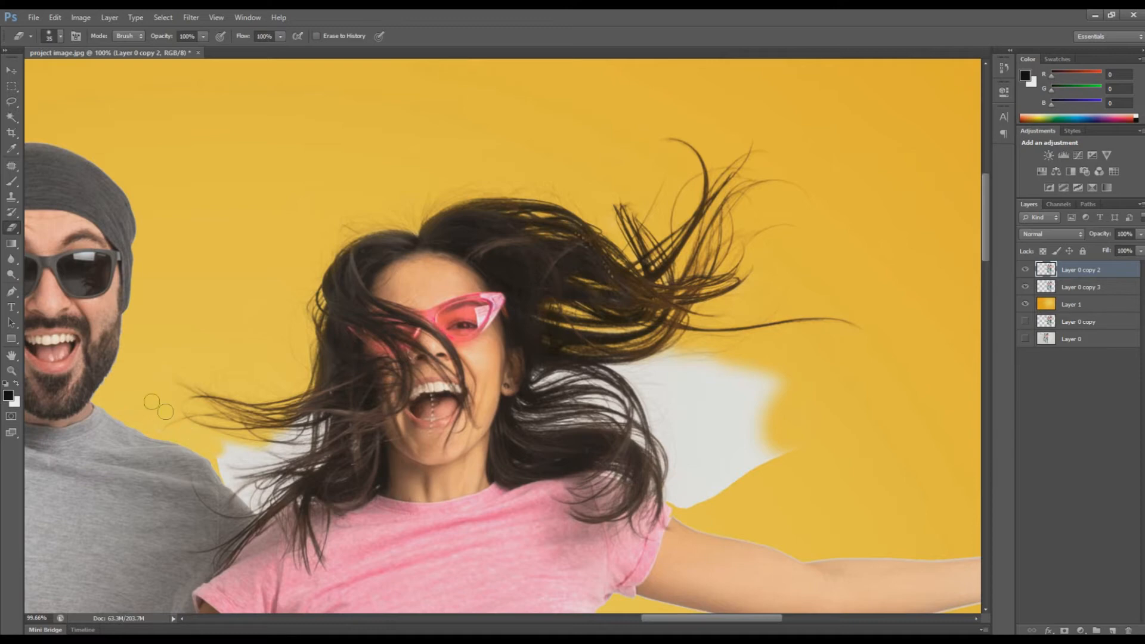
Step: Erase the white between the hair strands beside the ear with a 45 px brush
mouse_move(270, 438)
mouse_down()
mouse_move(312, 412)
mouse_move(318, 426)
mouse_move(251, 465)
mouse_move(226, 456)
mouse_move(266, 455)
mouse_up()
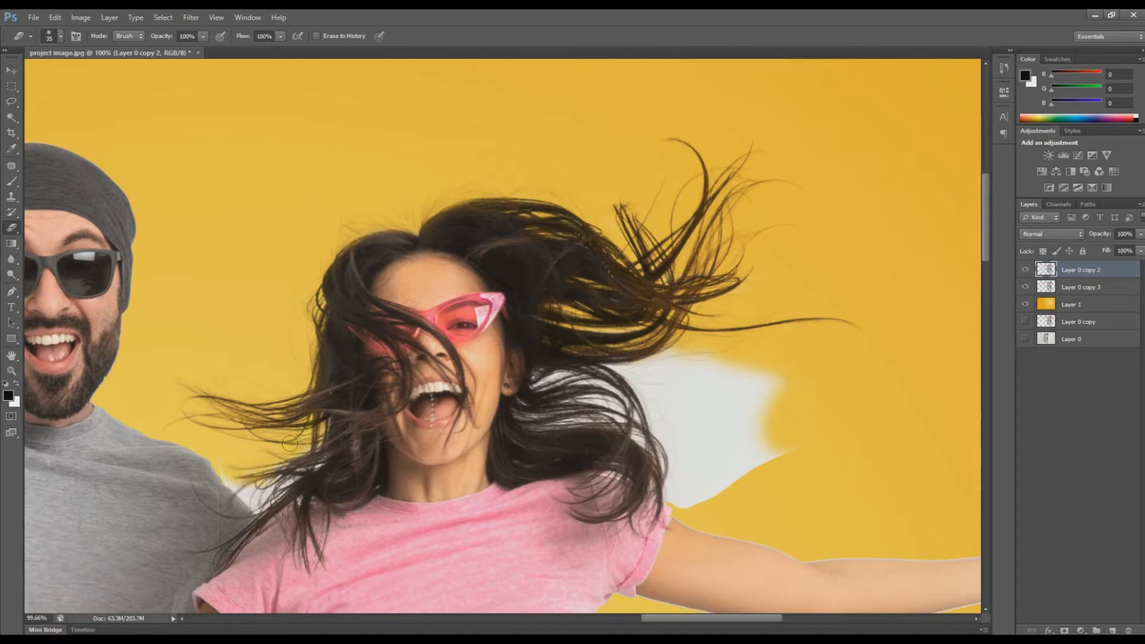
key(])
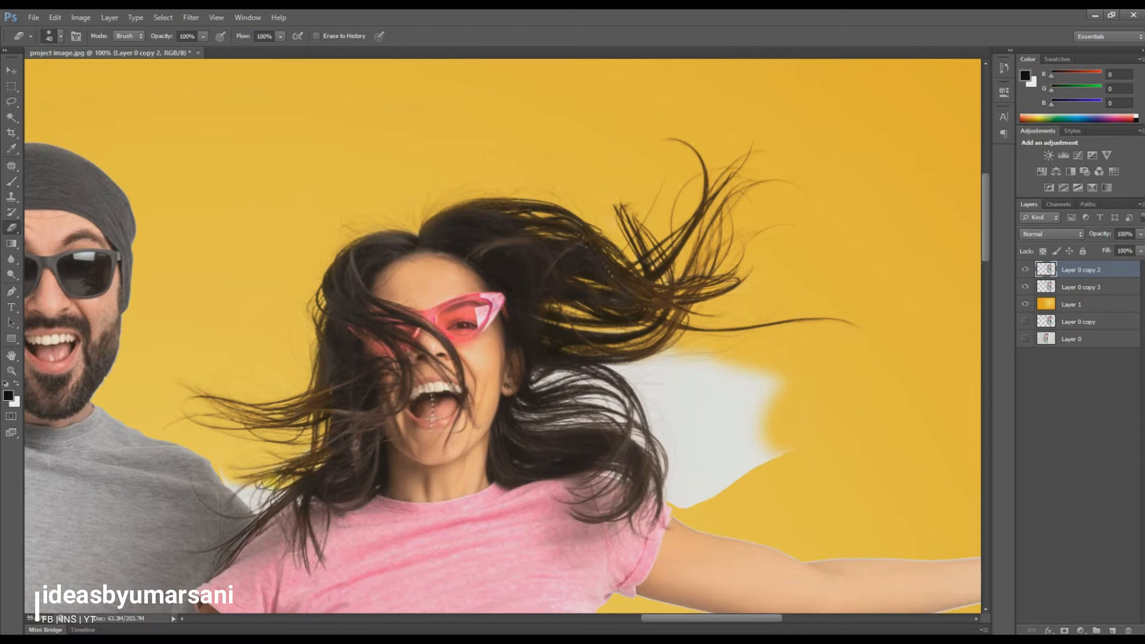
key([)
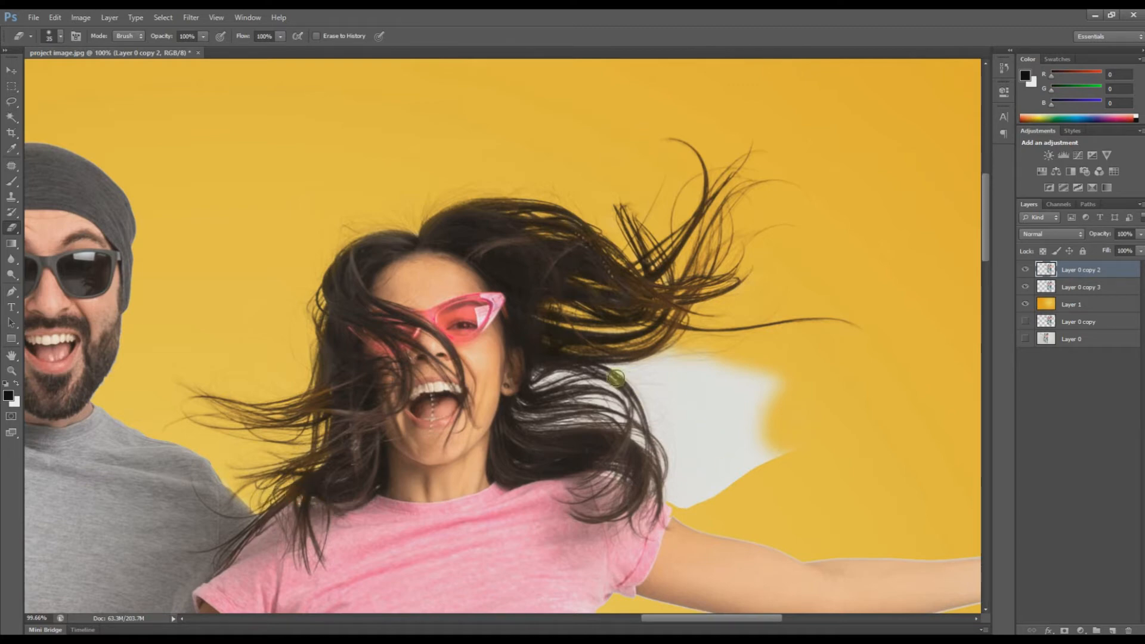
key(])
key(])
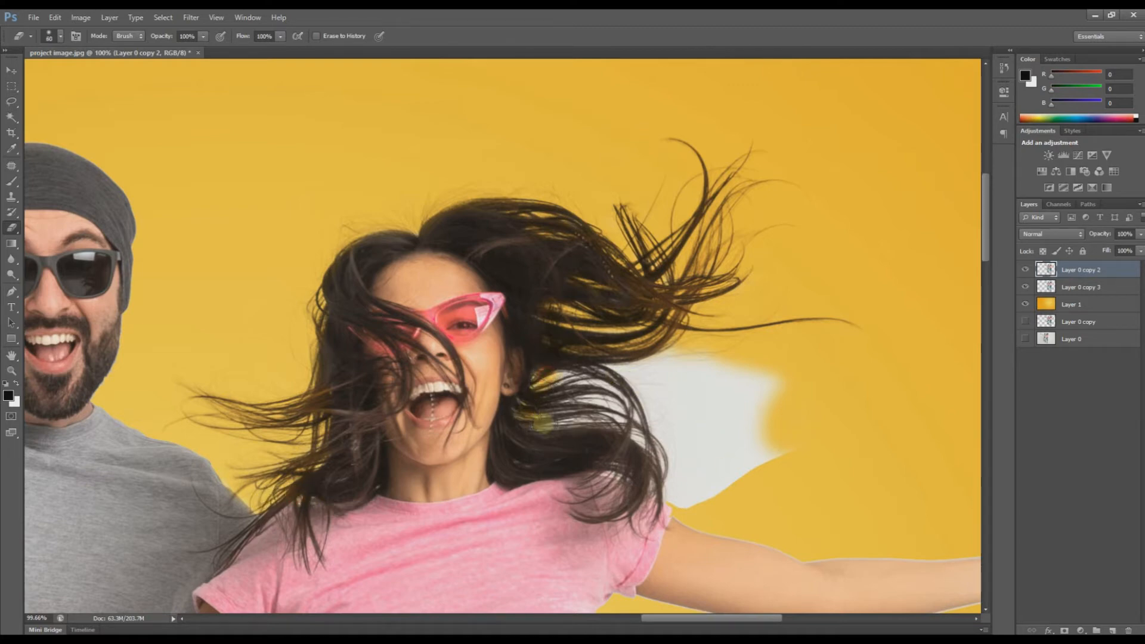
mouse_move(536, 418)
mouse_down()
mouse_move(659, 425)
mouse_move(592, 413)
mouse_move(610, 409)
mouse_move(580, 402)
mouse_move(581, 384)
mouse_move(563, 379)
mouse_move(645, 382)
mouse_move(638, 365)
mouse_move(658, 366)
mouse_move(635, 367)
mouse_move(667, 363)
mouse_move(760, 384)
mouse_move(644, 406)
mouse_move(769, 425)
mouse_move(727, 419)
mouse_move(758, 403)
mouse_move(725, 402)
mouse_move(765, 374)
mouse_up()
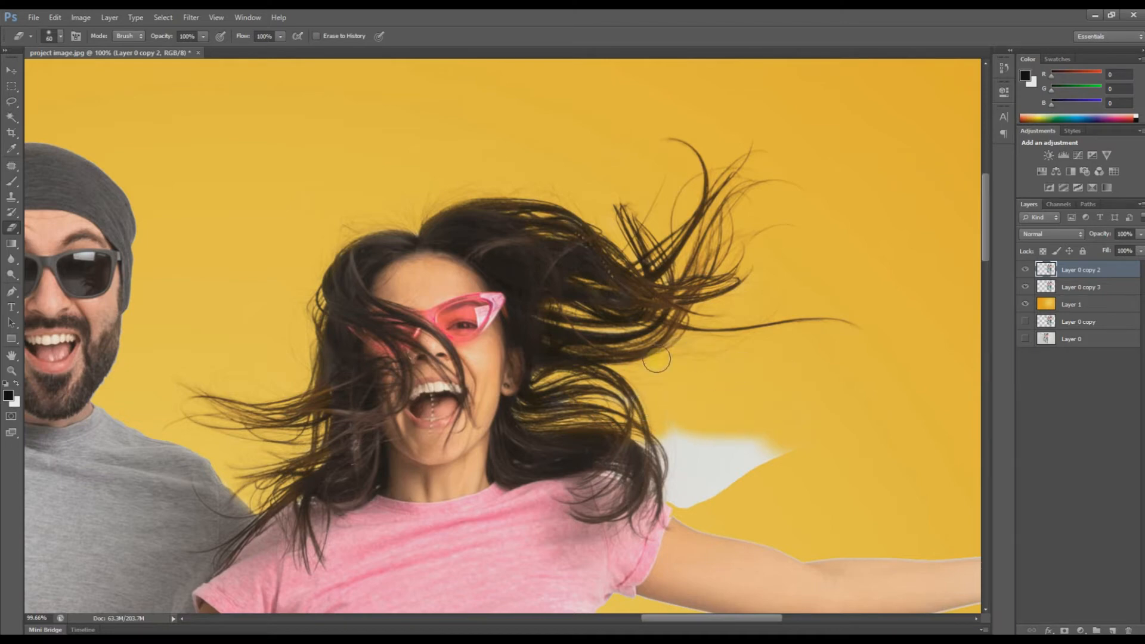
mouse_move(623, 333)
mouse_down()
mouse_move(598, 332)
mouse_move(616, 333)
mouse_up()
Step: Erase the leftover white patch and thin streak beside the neck, then zoom in to check
key(bracketleft)
drag(662, 440, 675, 488)
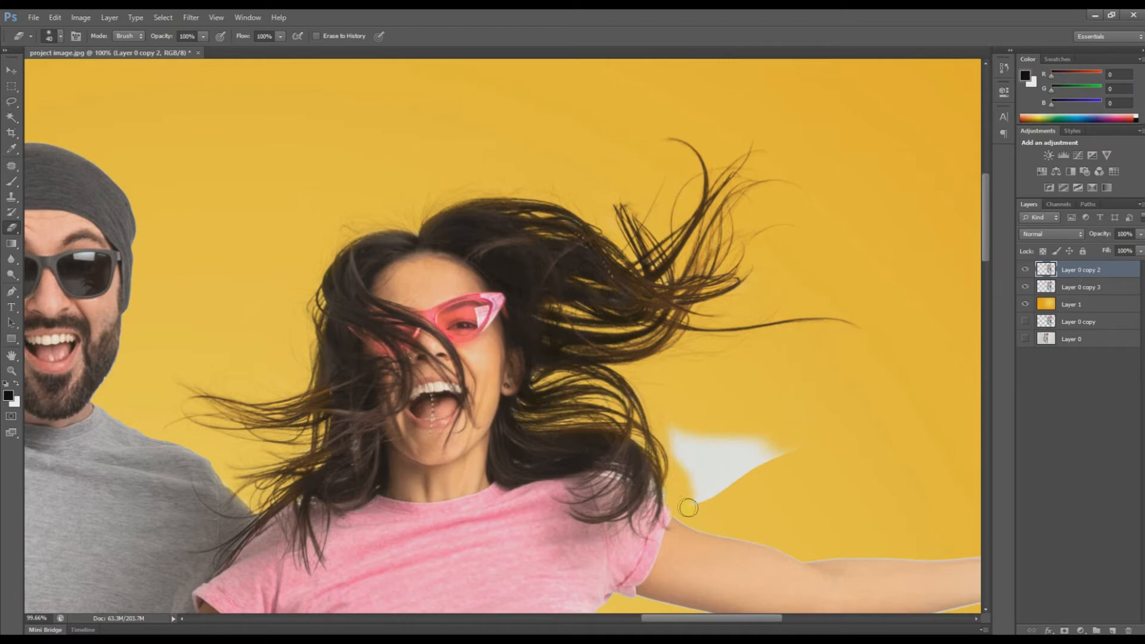
mouse_move(702, 502)
mouse_down()
mouse_move(764, 487)
mouse_move(698, 481)
mouse_move(723, 476)
mouse_move(705, 470)
mouse_move(707, 444)
mouse_move(789, 447)
mouse_move(724, 457)
mouse_move(770, 466)
mouse_up()
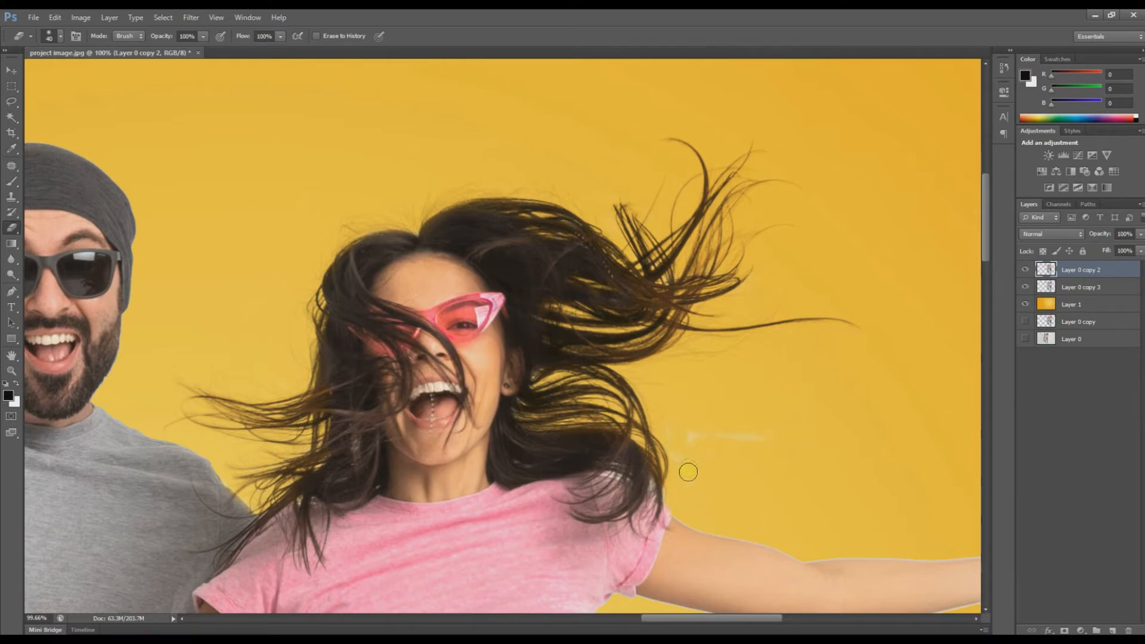
drag(676, 431, 779, 430)
key(bracketleft)
drag(388, 209, 443, 212)
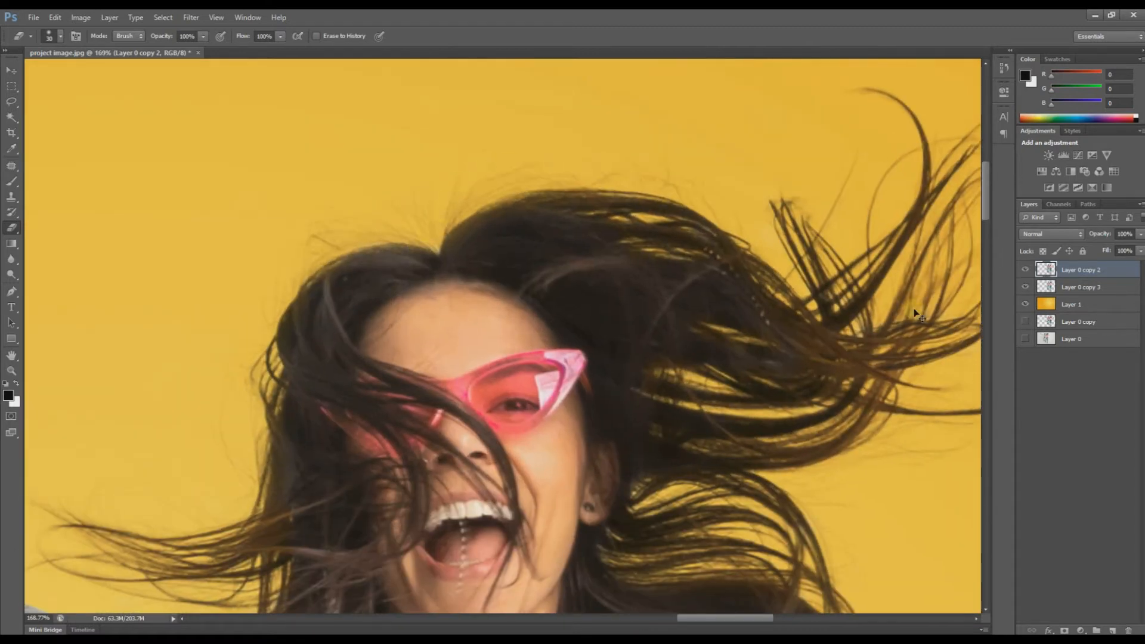
key(ctrl+minus)
key(ctrl+minus)
key(ctrl+minus)
key(ctrl+minus)
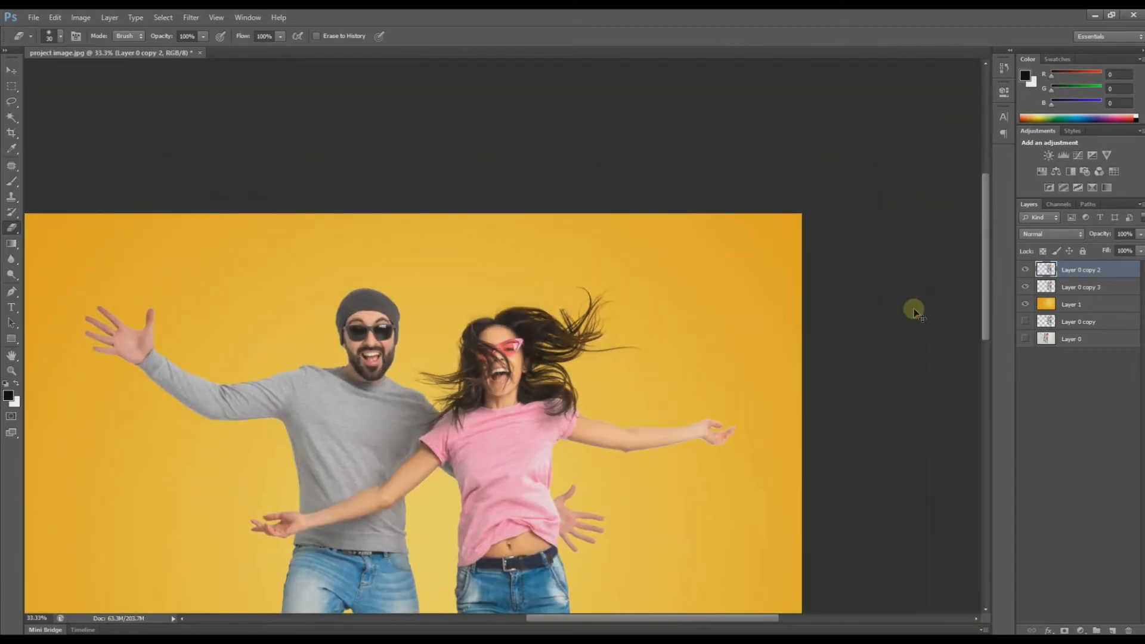
Step: Zoom to 50% and toggle Layer 0 copy 3 off and on to compare the hair
key(ctrl+plus)
key(ctrl+minus)
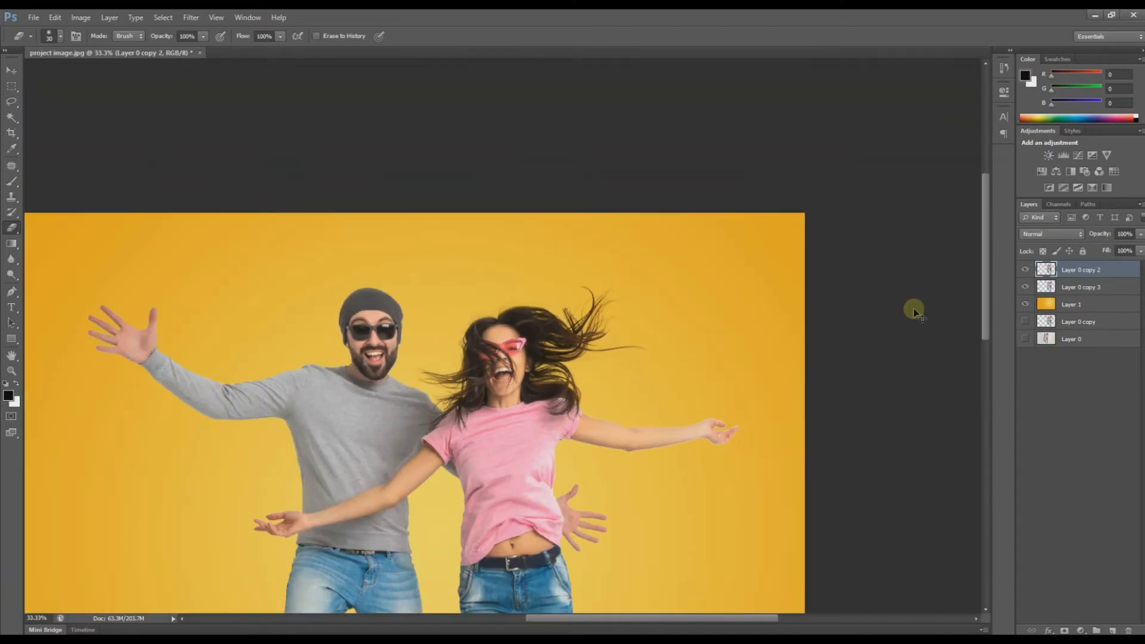
key(ctrl+plus)
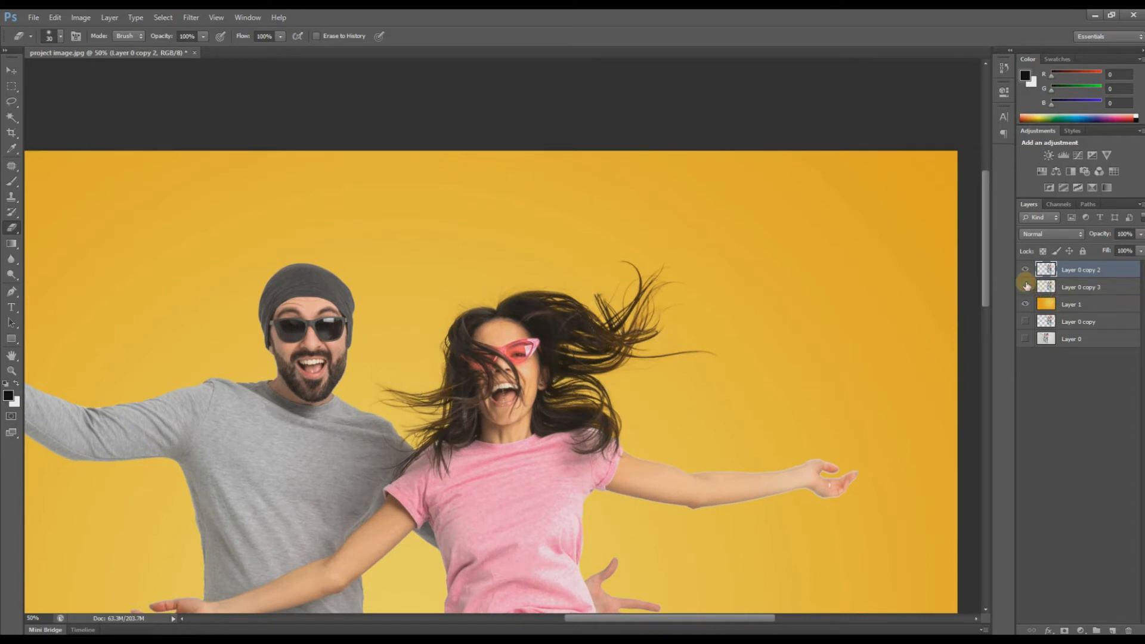
click(1027, 287)
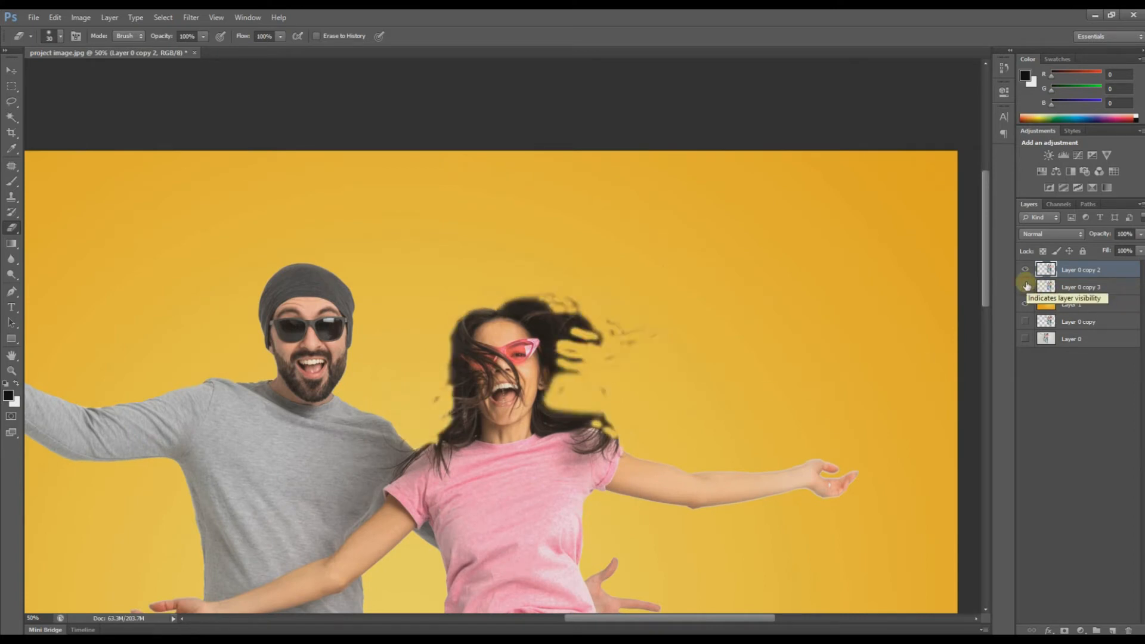
click(1026, 287)
Step: Select Layer 0 copy 3, keep its Multiply blend mode, and inspect the man's hat edge
click(1079, 289)
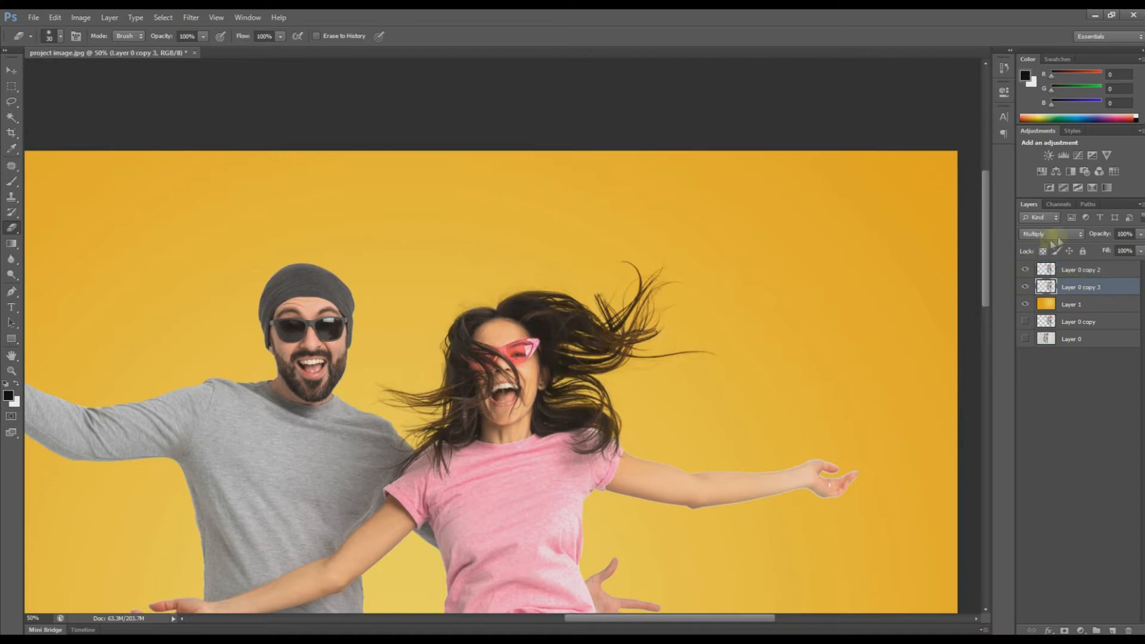
click(1060, 235)
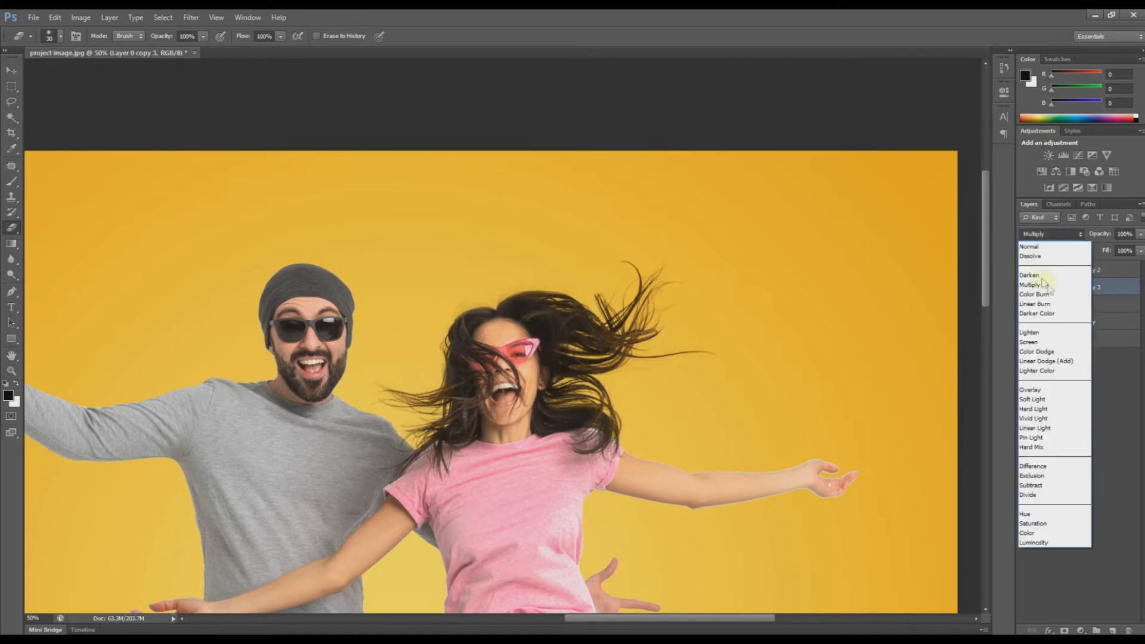
click(1042, 289)
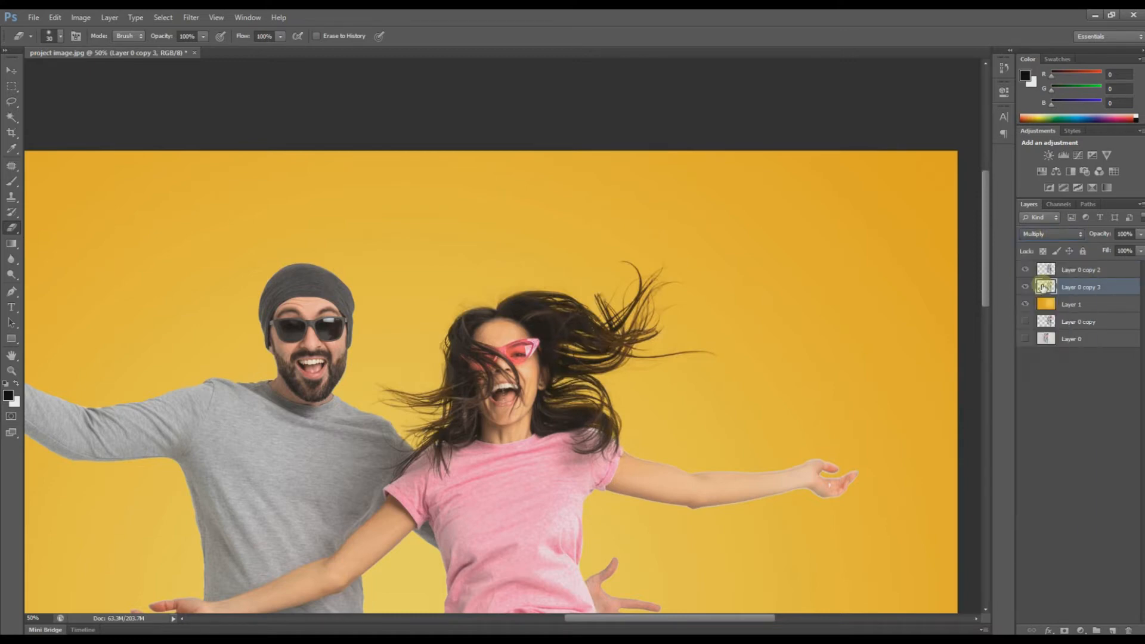
key(ctrl+minus)
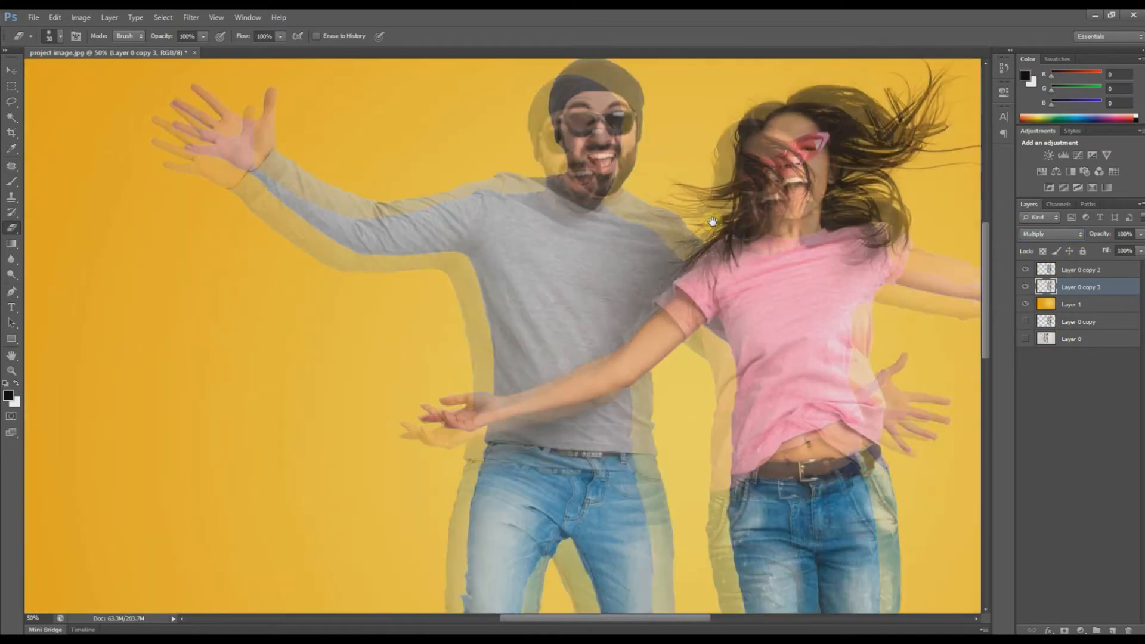
key(ctrl+minus)
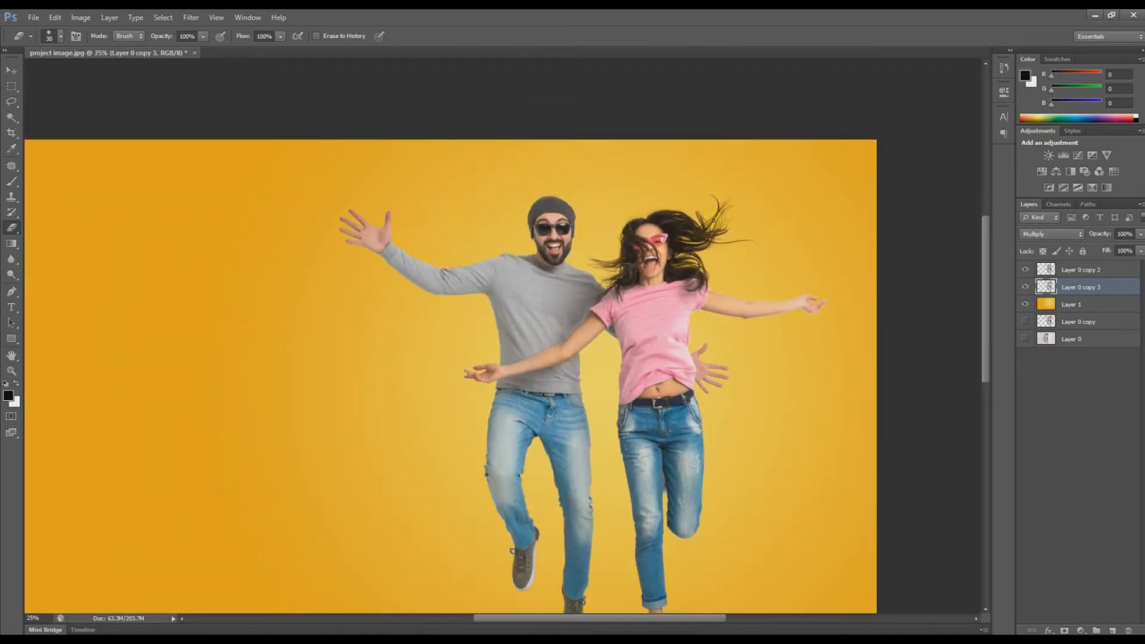
drag(590, 255, 606, 273)
key(ctrl+minus)
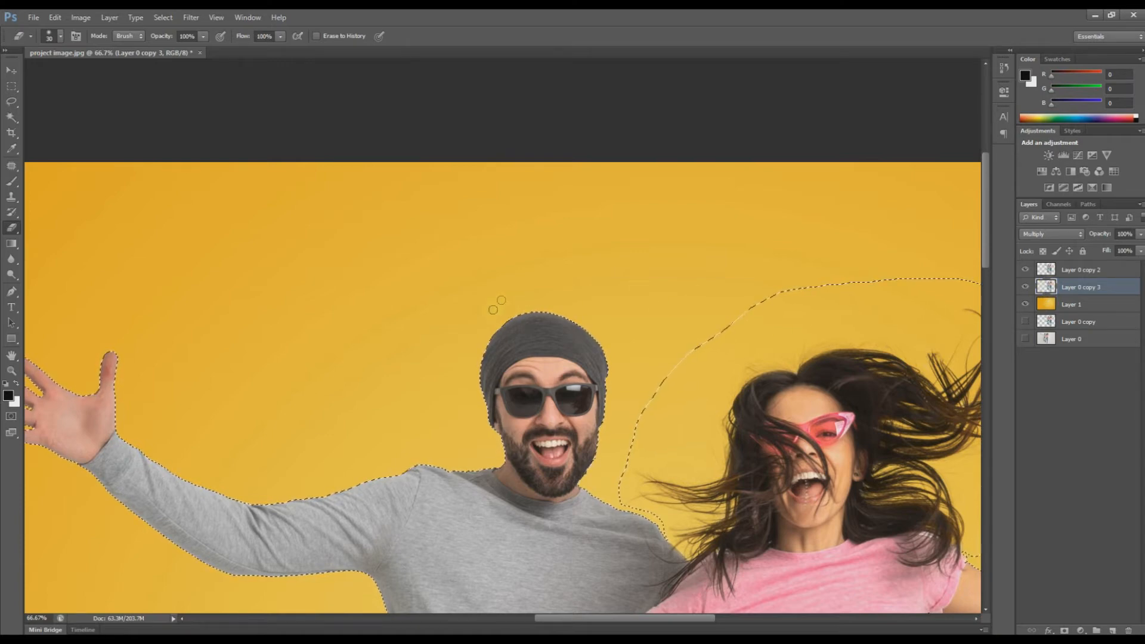
Step: Reselect the couple, invert the selection to the background, and open Feather for a 2-pixel radius
key(ctrl+d)
key(ctrl+minus)
key(ctrl+minus)
key(ctrl+minus)
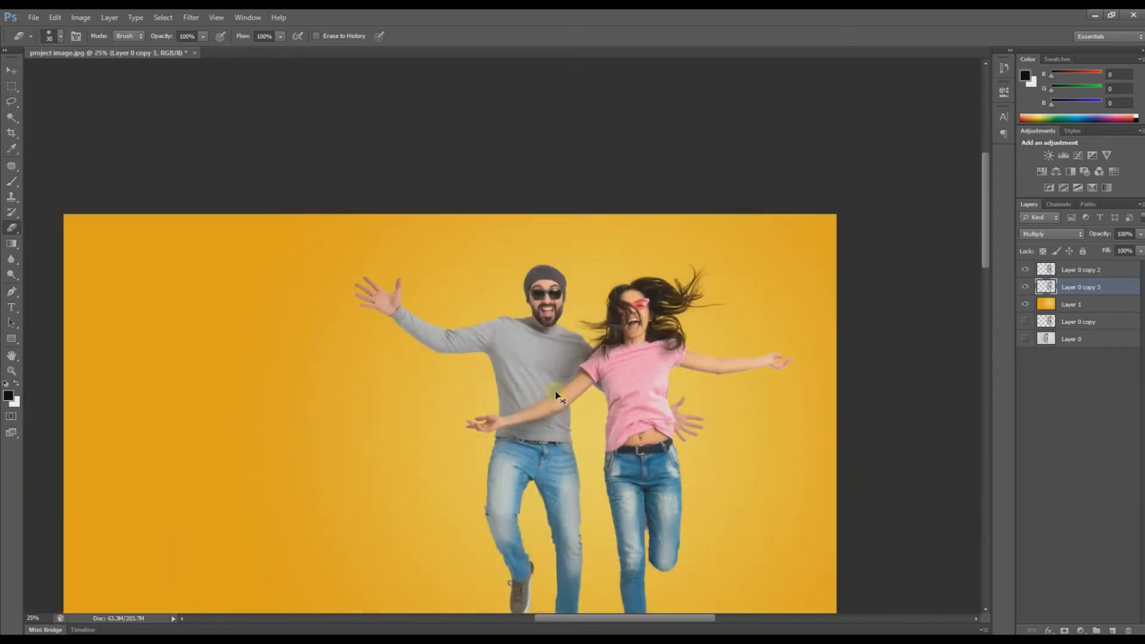
key(ctrl+minus)
key(ctrl+shift+d)
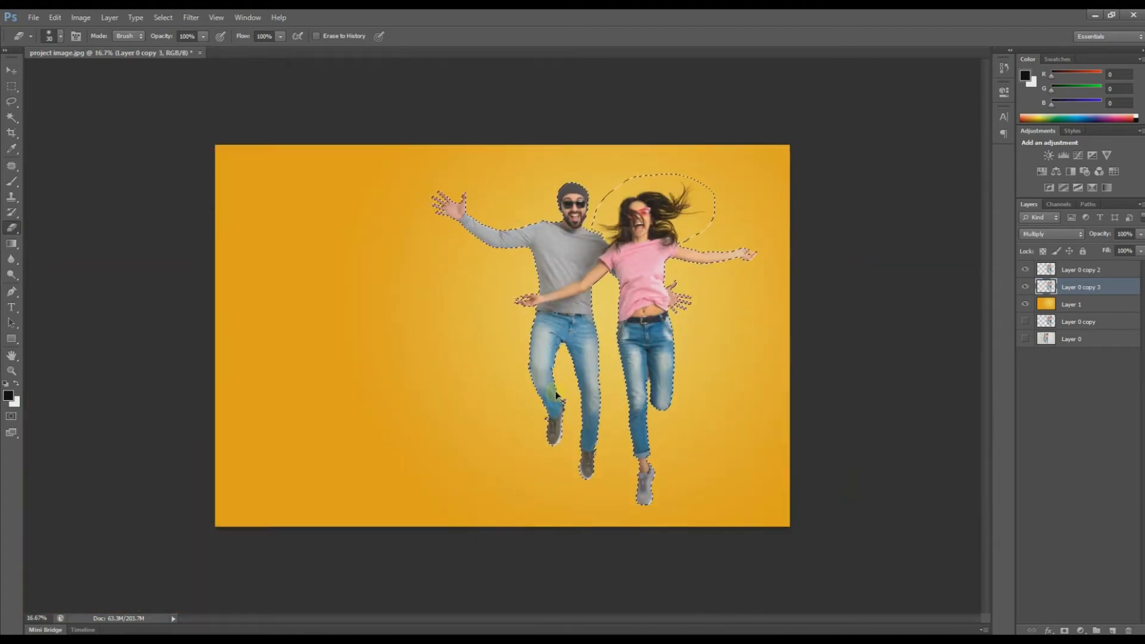
key(ctrl+shift+i)
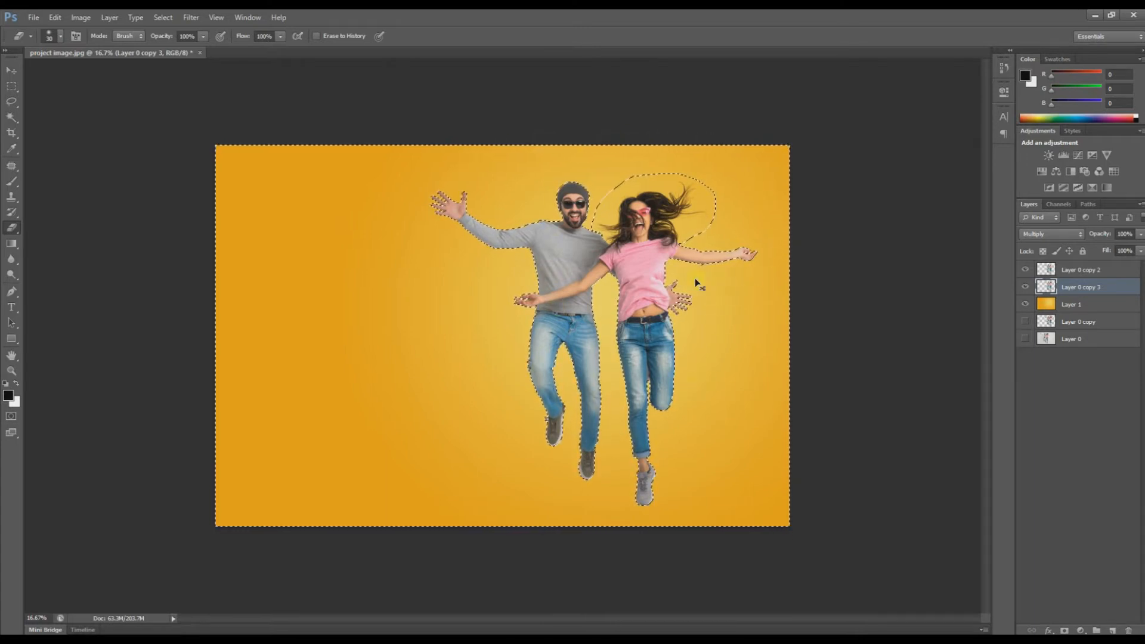
key(ctrl+plus)
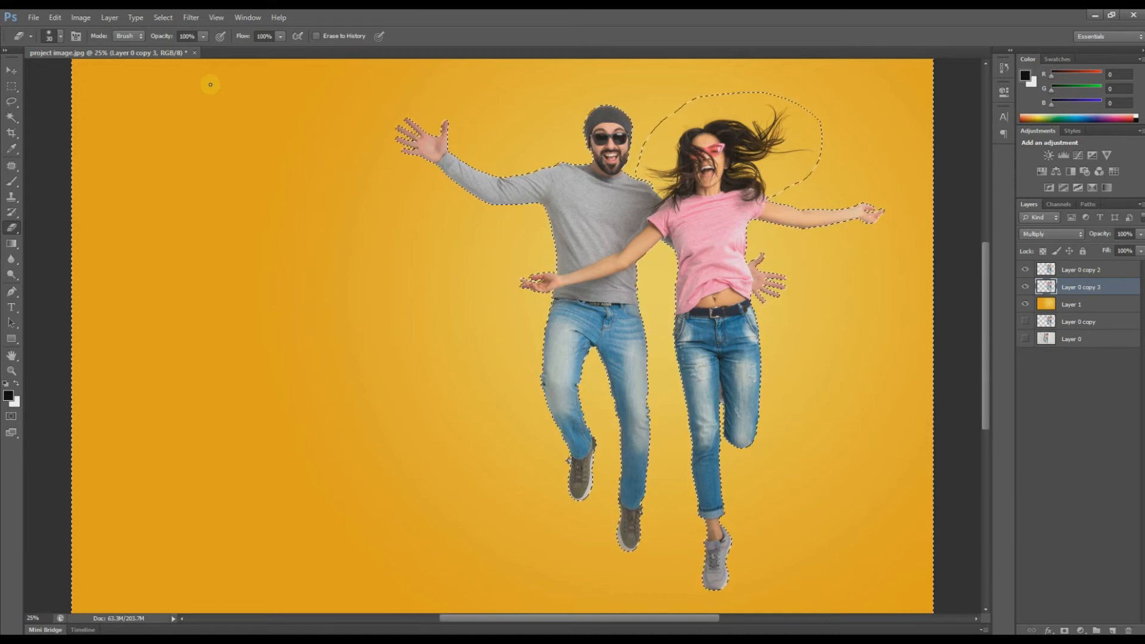
key(shift+F6)
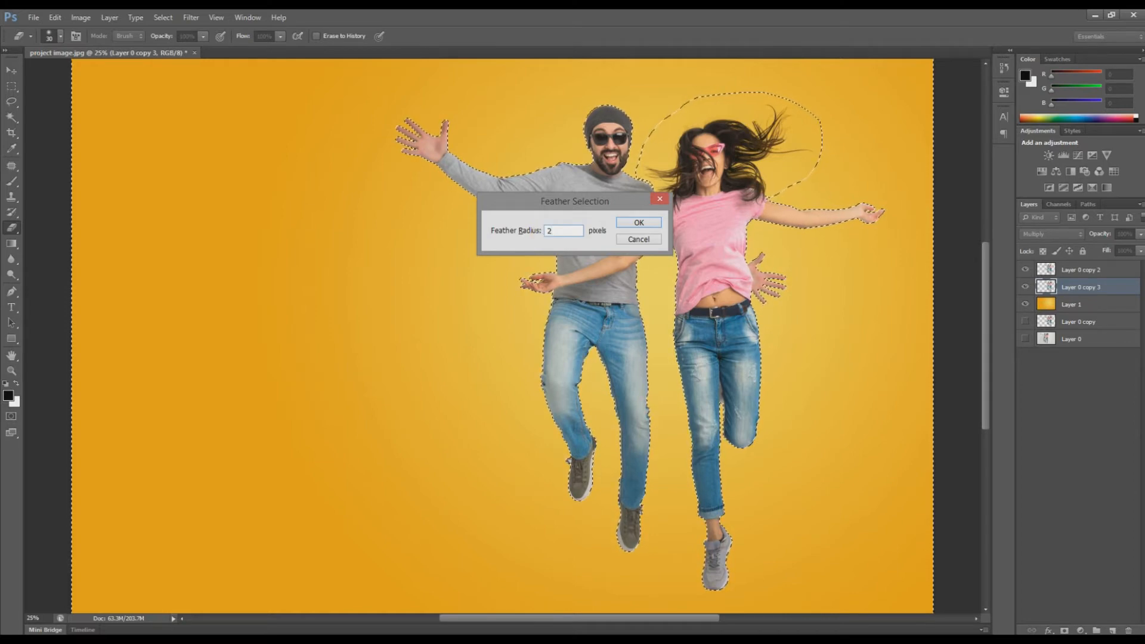
Step: Apply the 2-pixel feather and make Layer 0 copy 2 the working layer
key(Return)
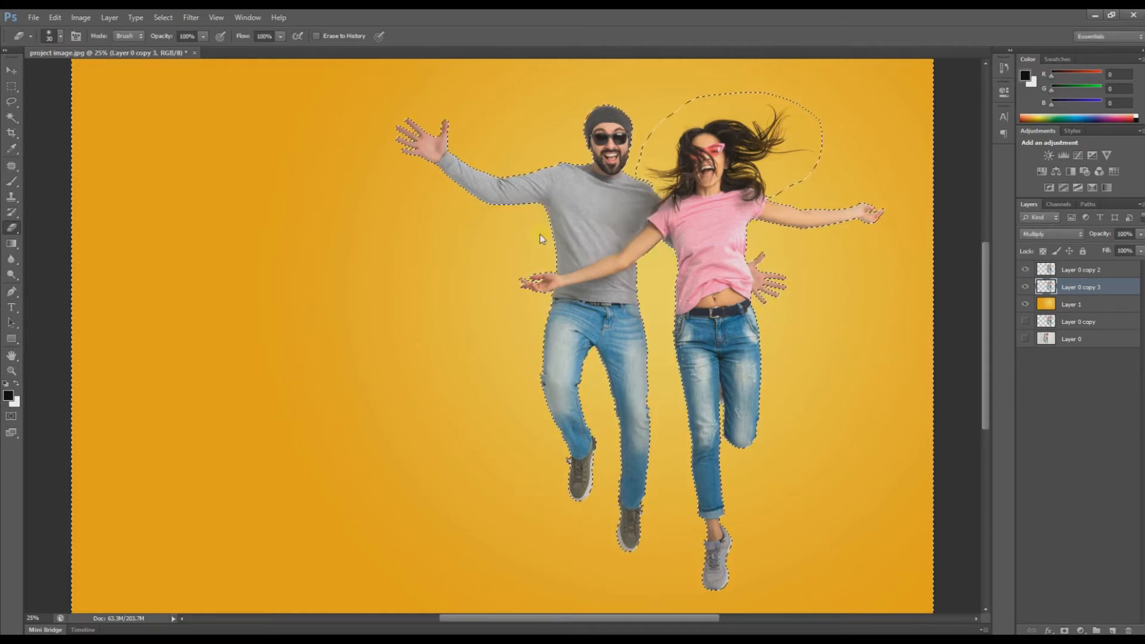
drag(642, 274, 650, 294)
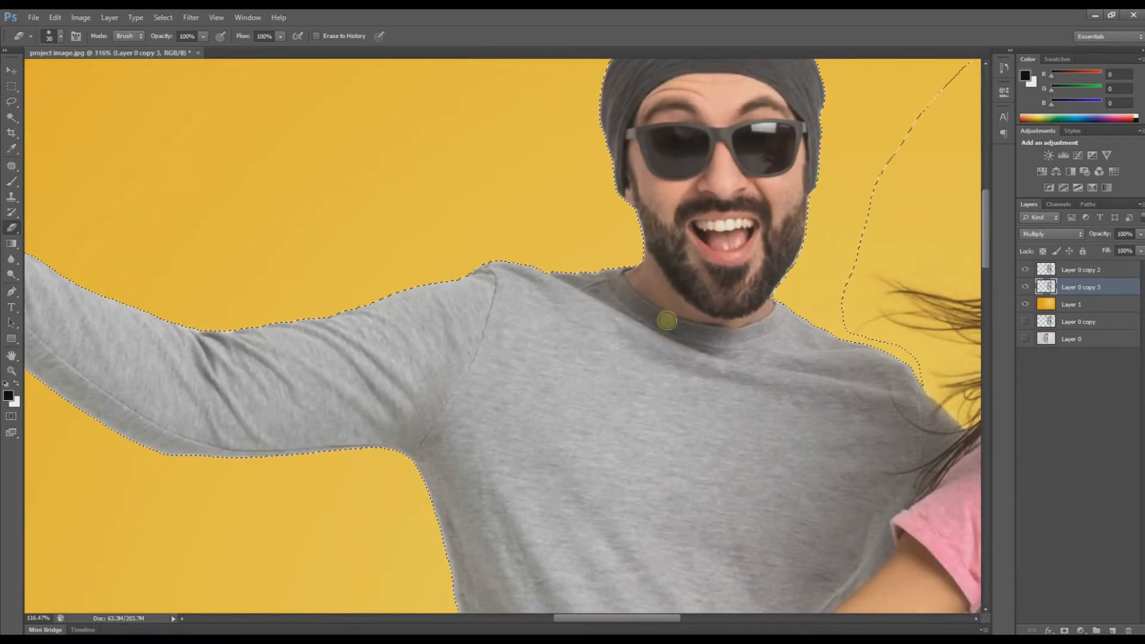
click(1074, 273)
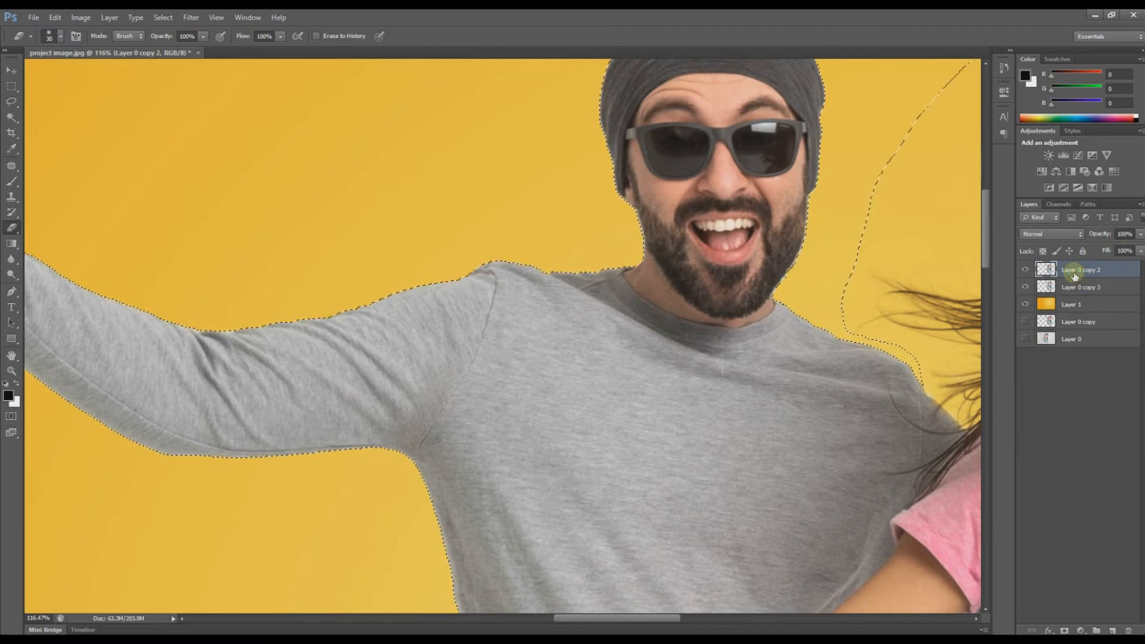
Step: Inspect the cutout edges along the man's face, hat and the couple's legs
drag(735, 119, 646, 323)
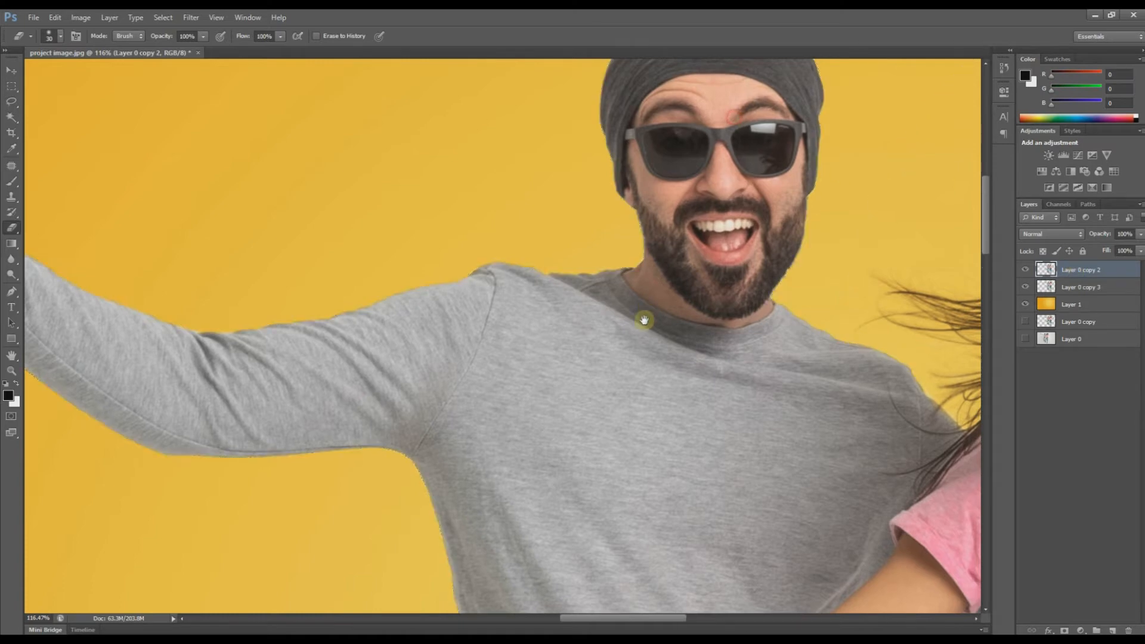
drag(606, 216, 662, 268)
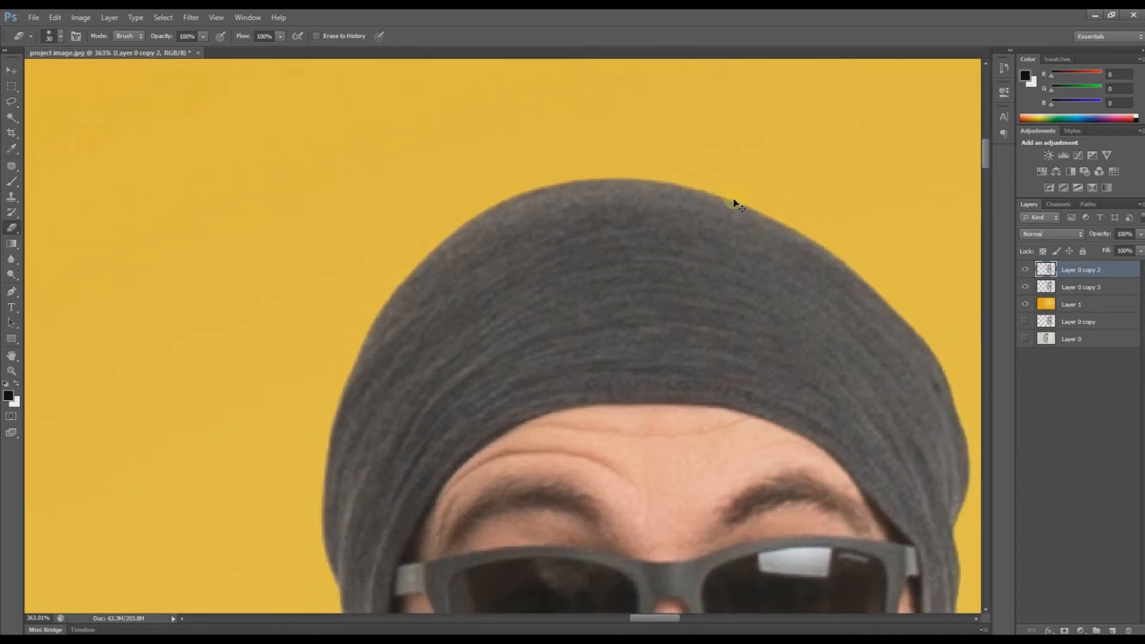
scroll(735, 202, down, 7)
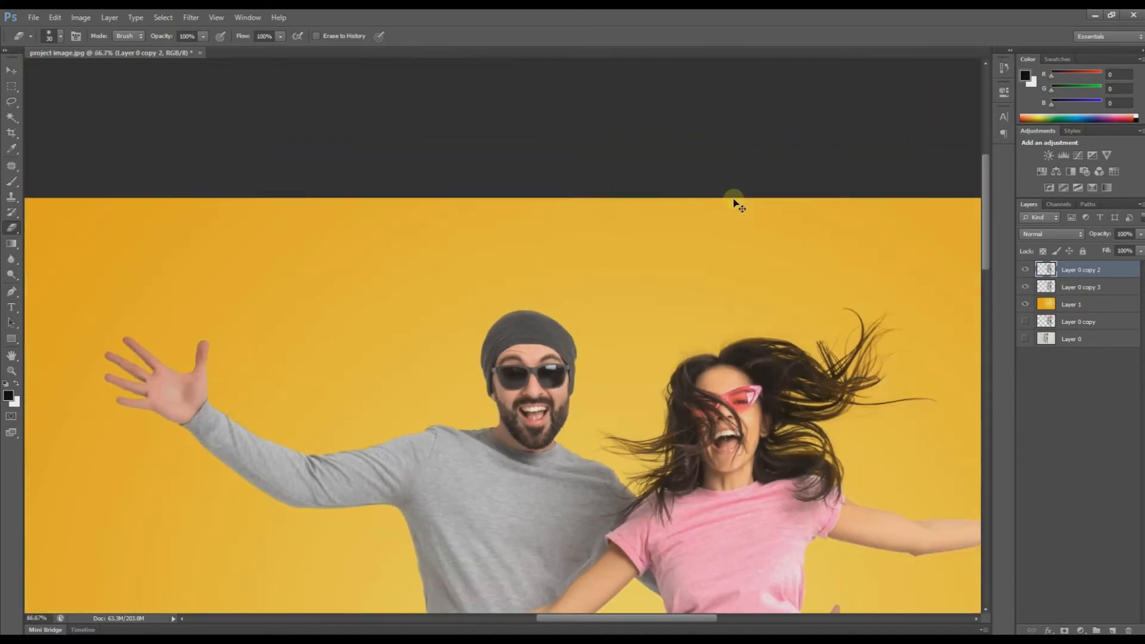
scroll(734, 203, down, 1)
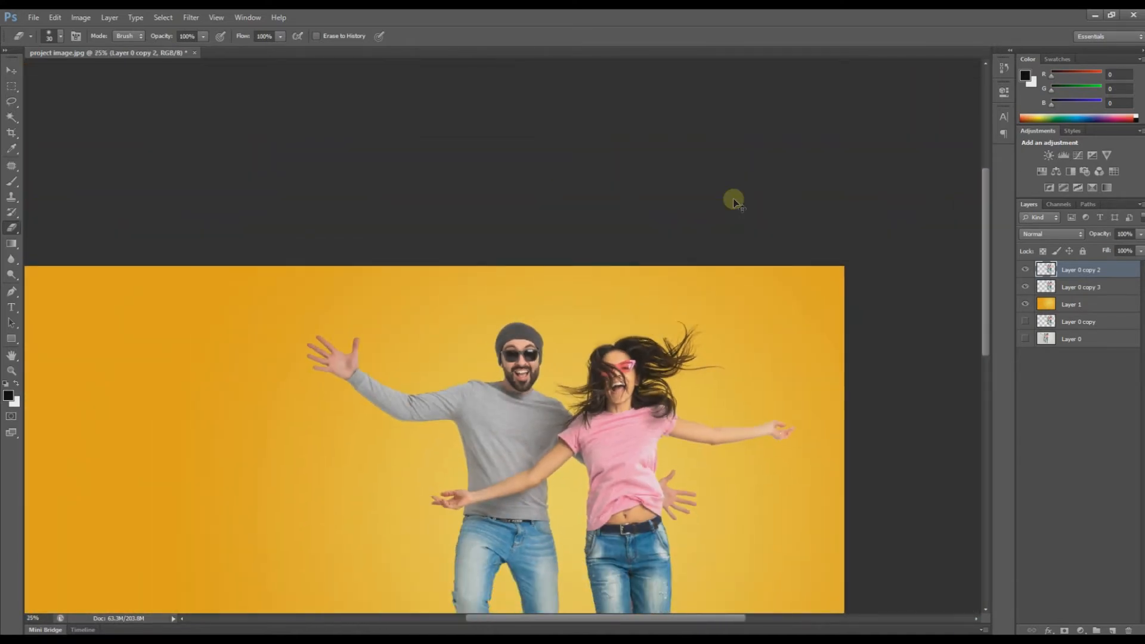
drag(592, 458, 577, 334)
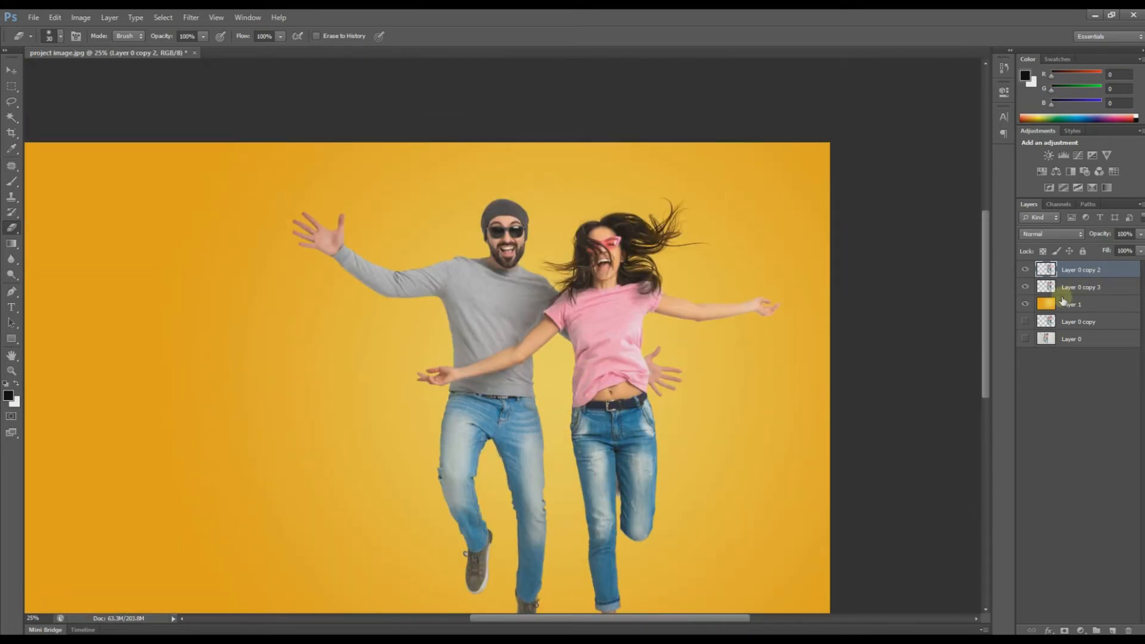
Step: Apply Levels with black point 27 and midtones 1.14 to the Layer 0 copy 2 couple
key(ctrl+l)
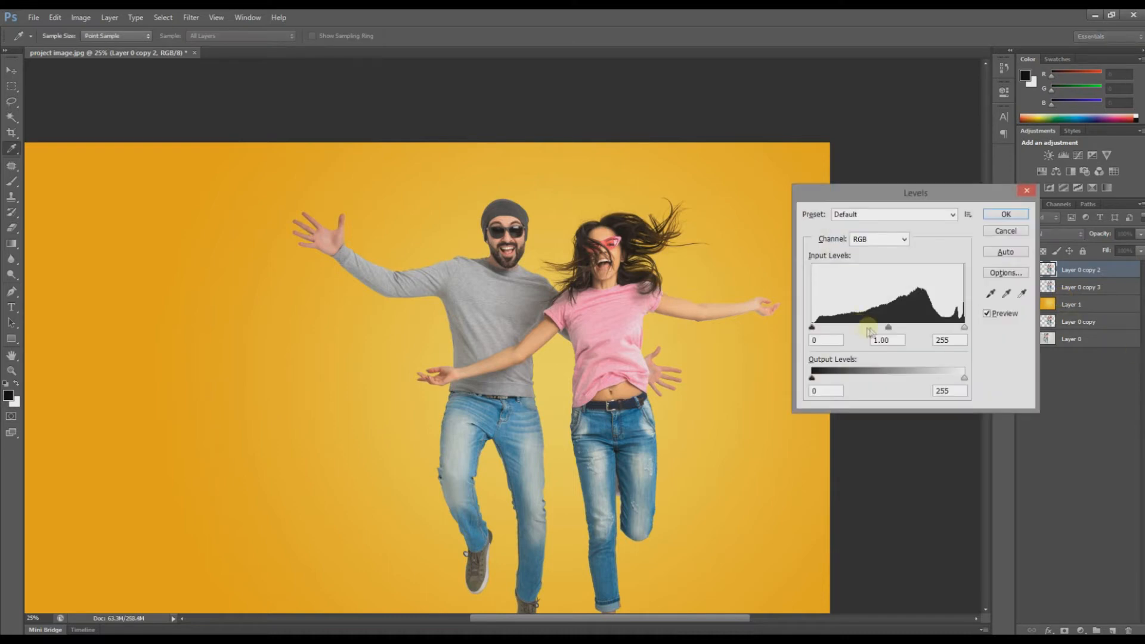
drag(890, 330, 887, 331)
drag(816, 329, 824, 329)
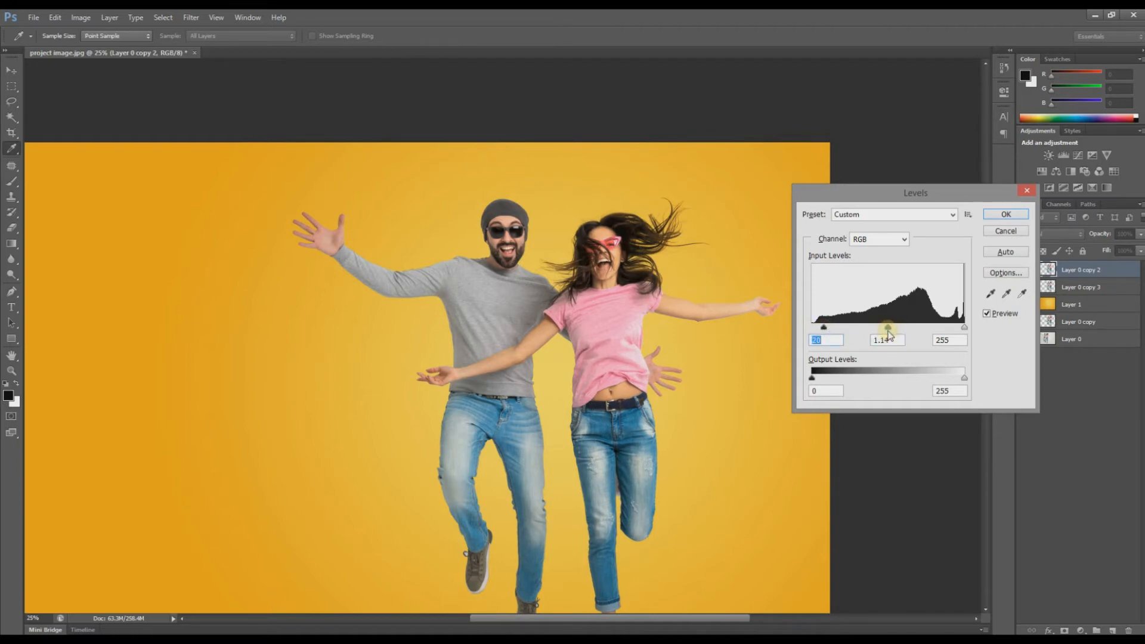
click(888, 329)
drag(830, 333, 828, 332)
click(1004, 313)
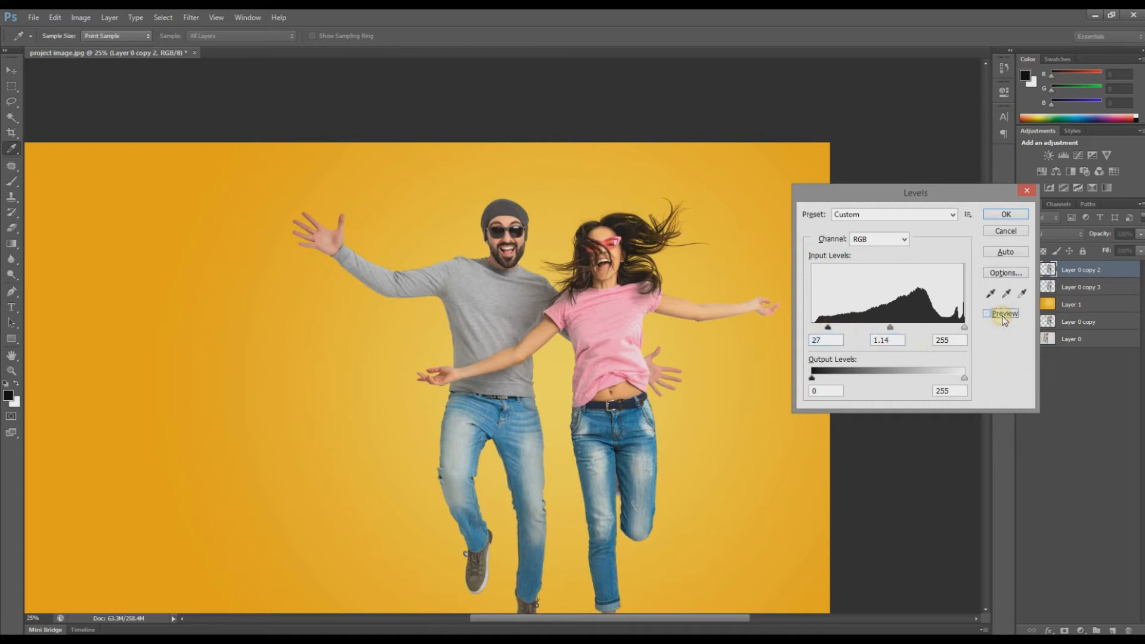
click(1005, 314)
click(1002, 214)
key(e)
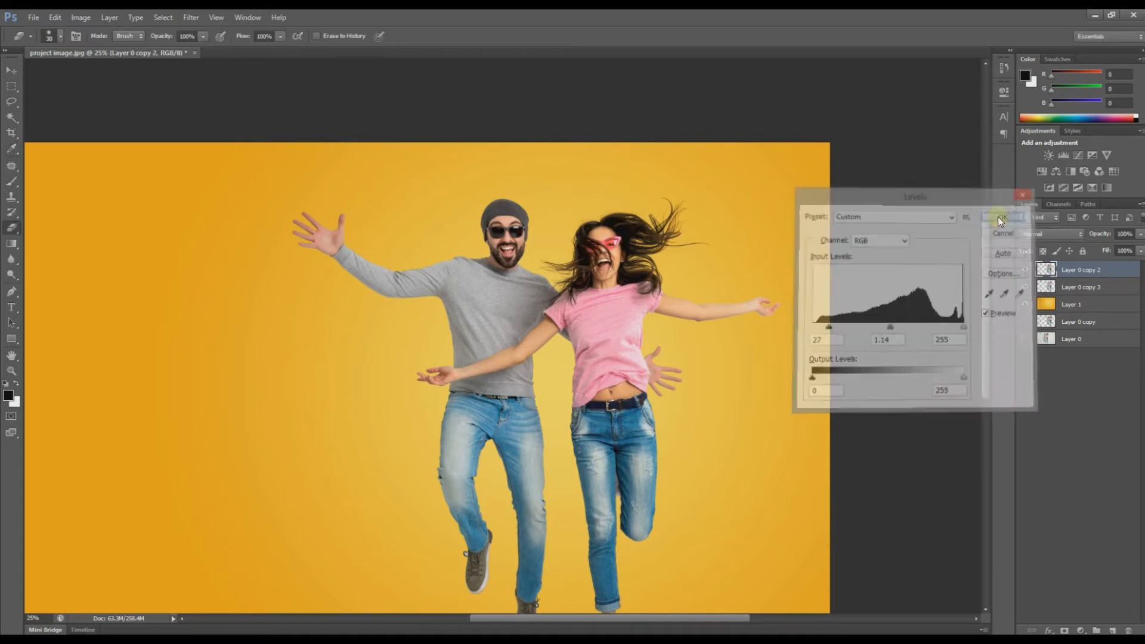
key(ctrl+minus)
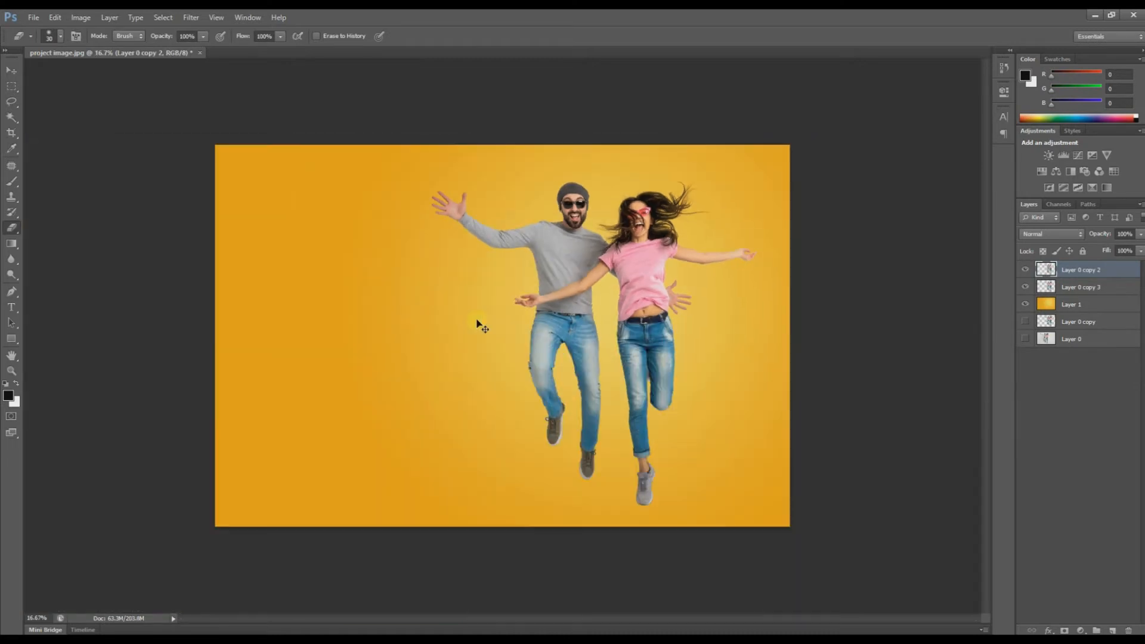
Step: Select Layer 0 copy 3 with Layer 0 copy 2 and nudge both couple layers right
key(v)
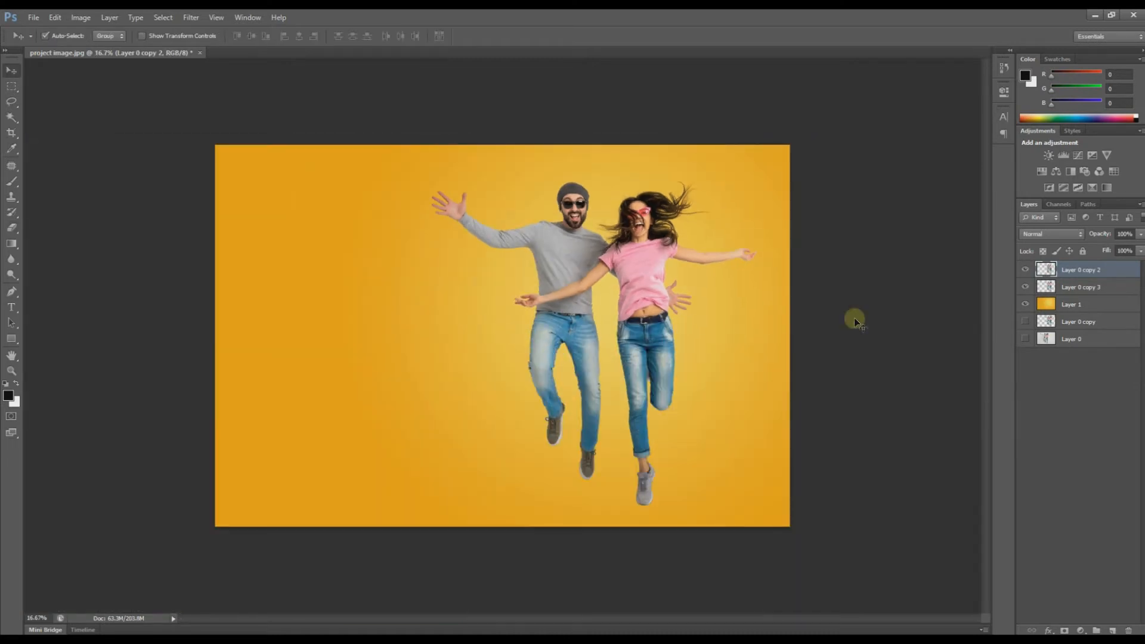
shift+click(1080, 287)
drag(628, 253, 639, 253)
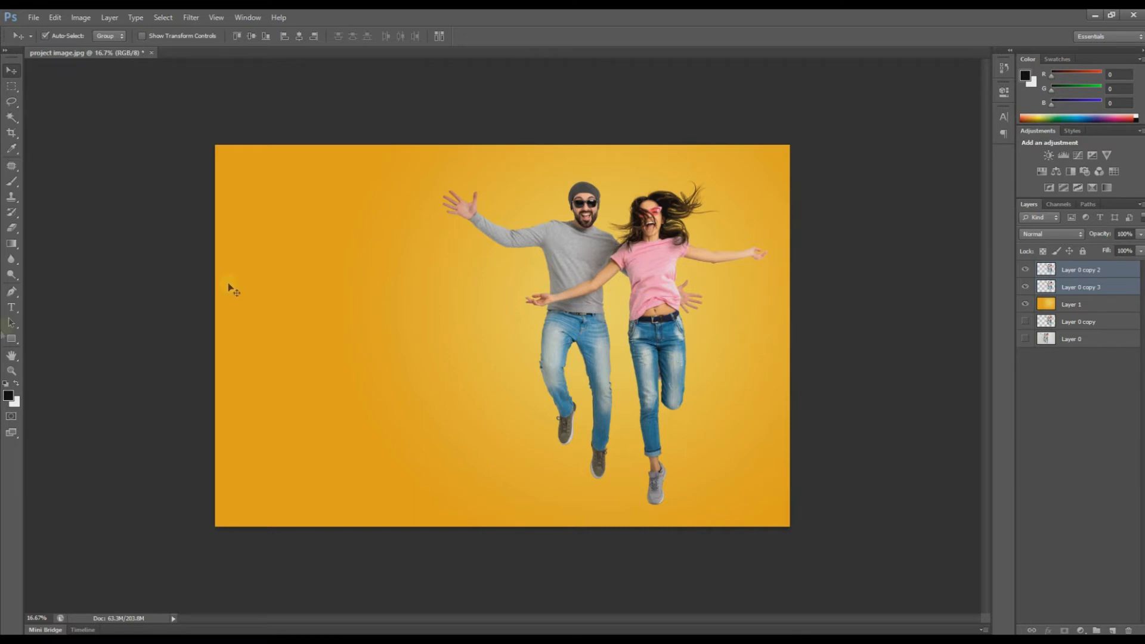
key(ctrl+plus)
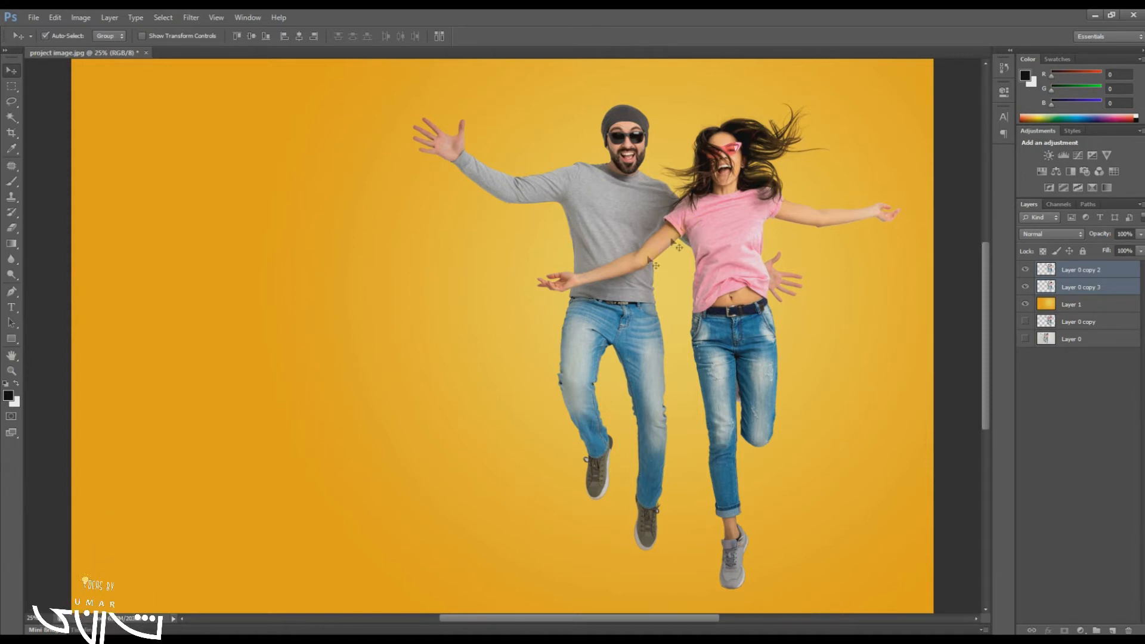
click(11, 340)
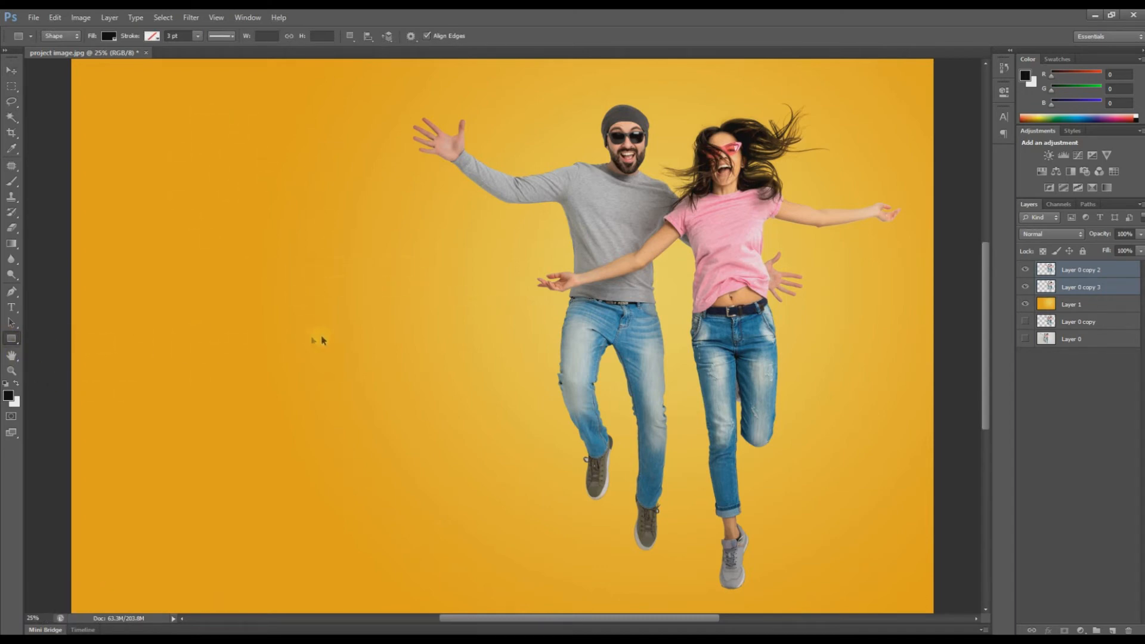
Step: Draw a square shape with no fill and a maroon stroke
drag(244, 269, 641, 566)
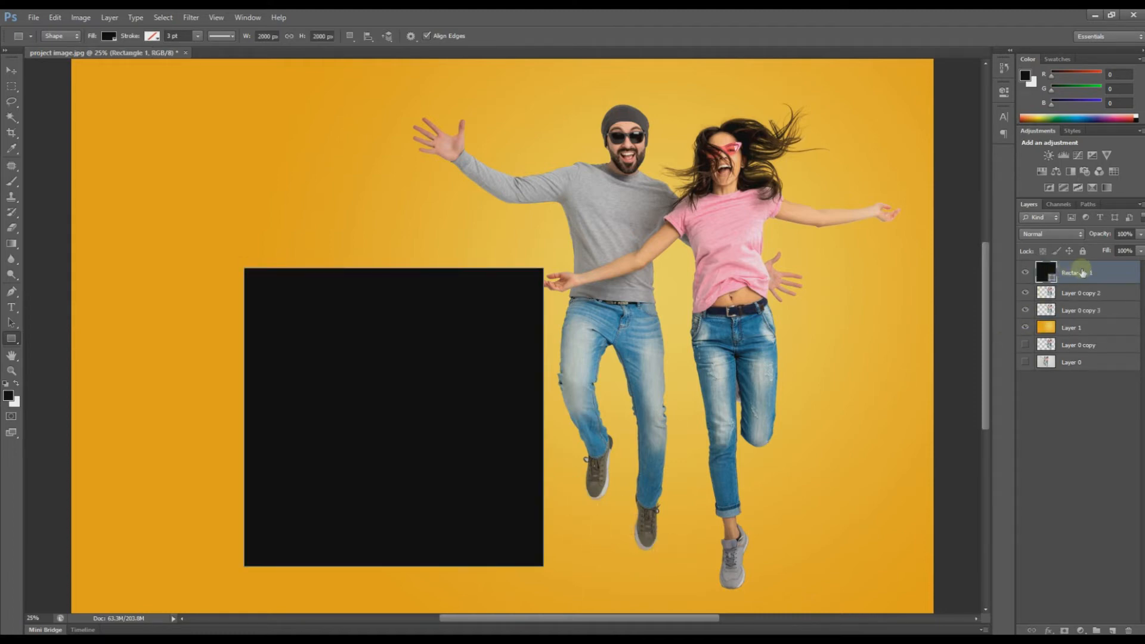
click(109, 36)
click(112, 37)
click(58, 59)
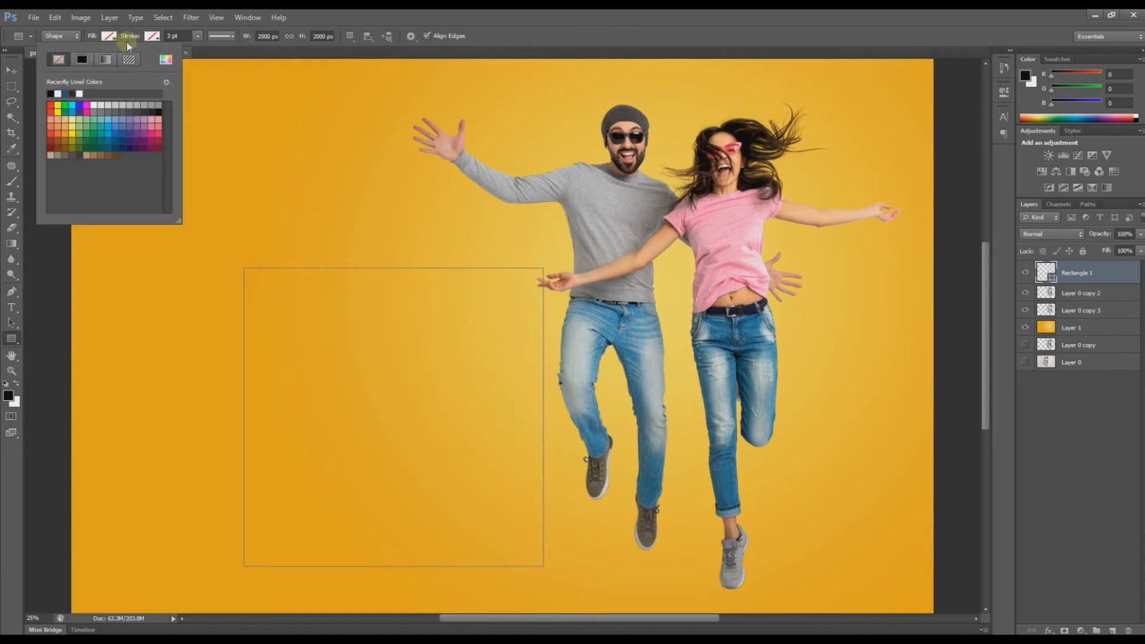
click(154, 37)
click(154, 37)
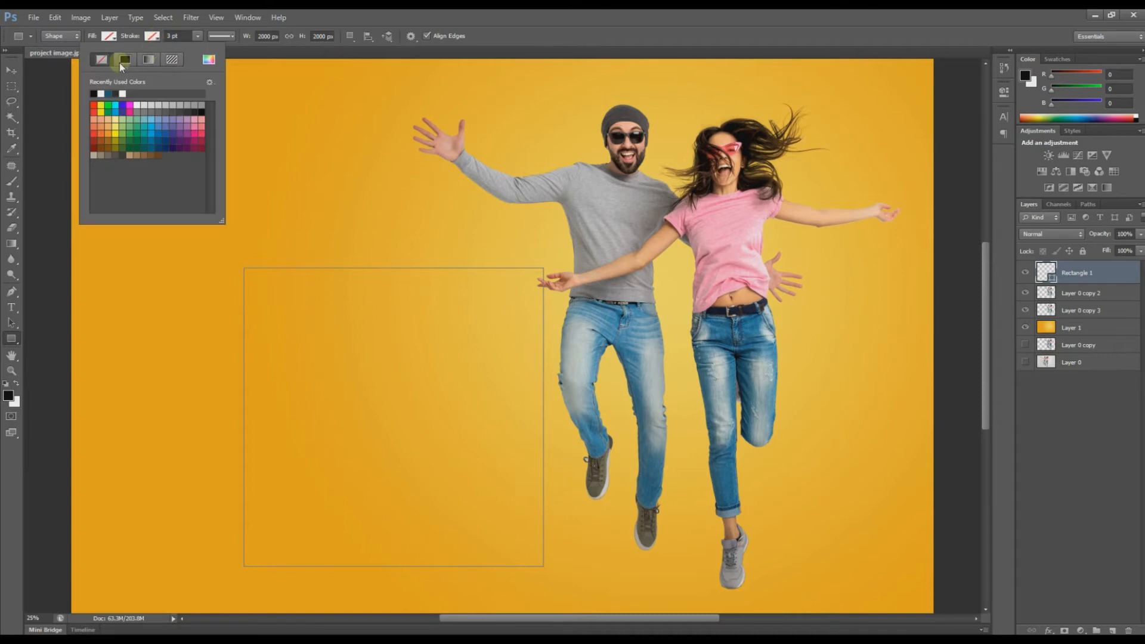
click(101, 60)
click(133, 59)
click(206, 148)
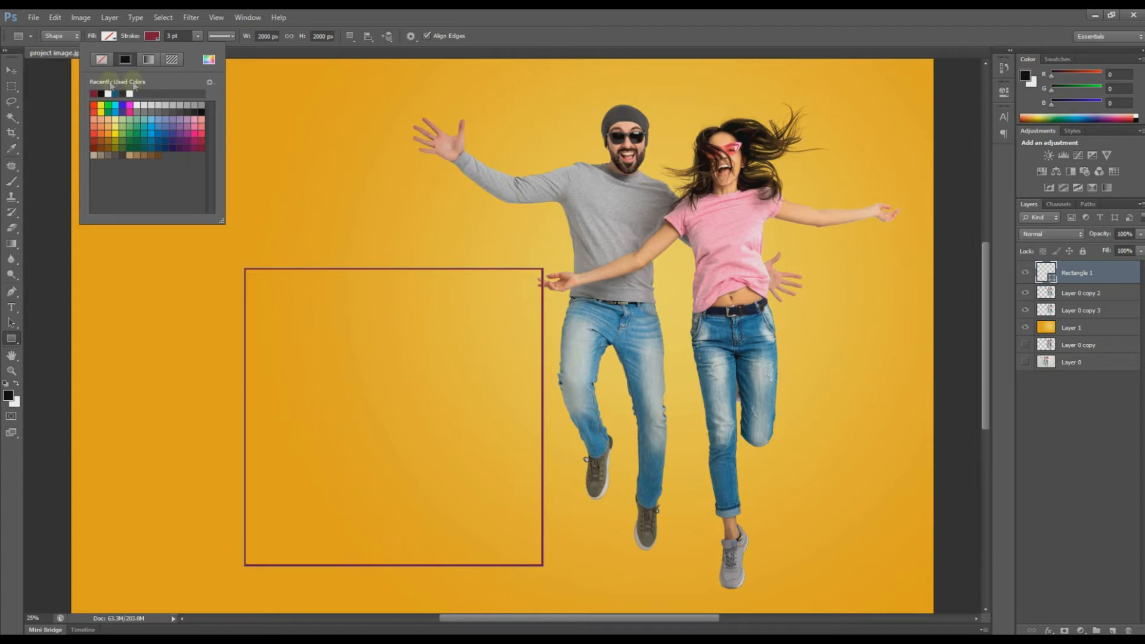
Step: Thicken the maroon outline to about 10 pt and move the square over the couple's bodies
click(198, 36)
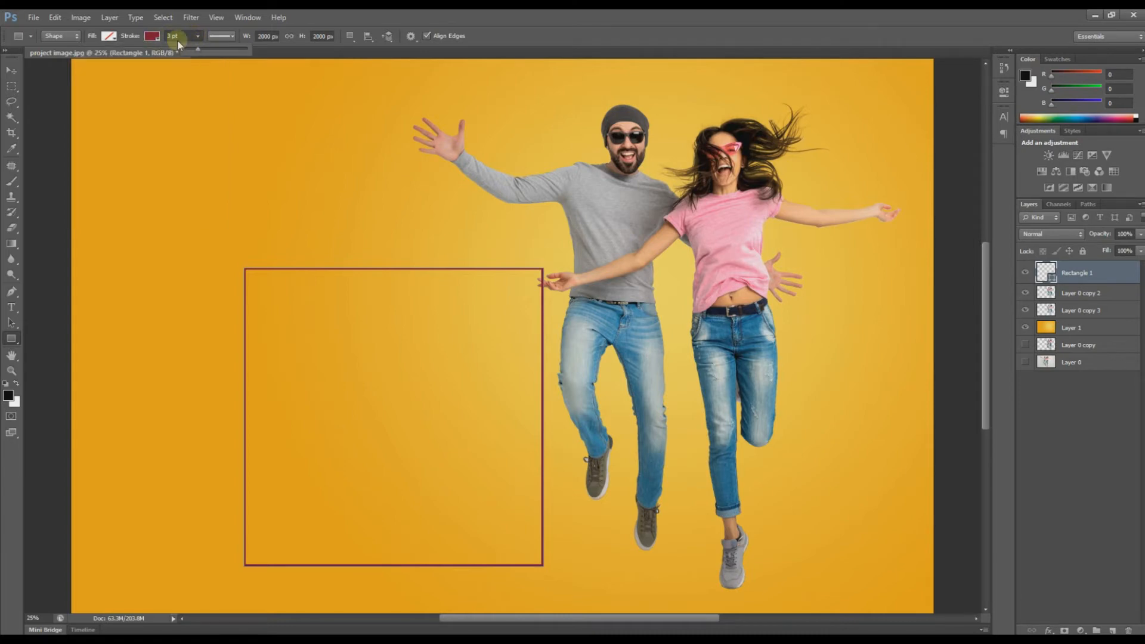
drag(199, 53, 204, 54)
click(15, 73)
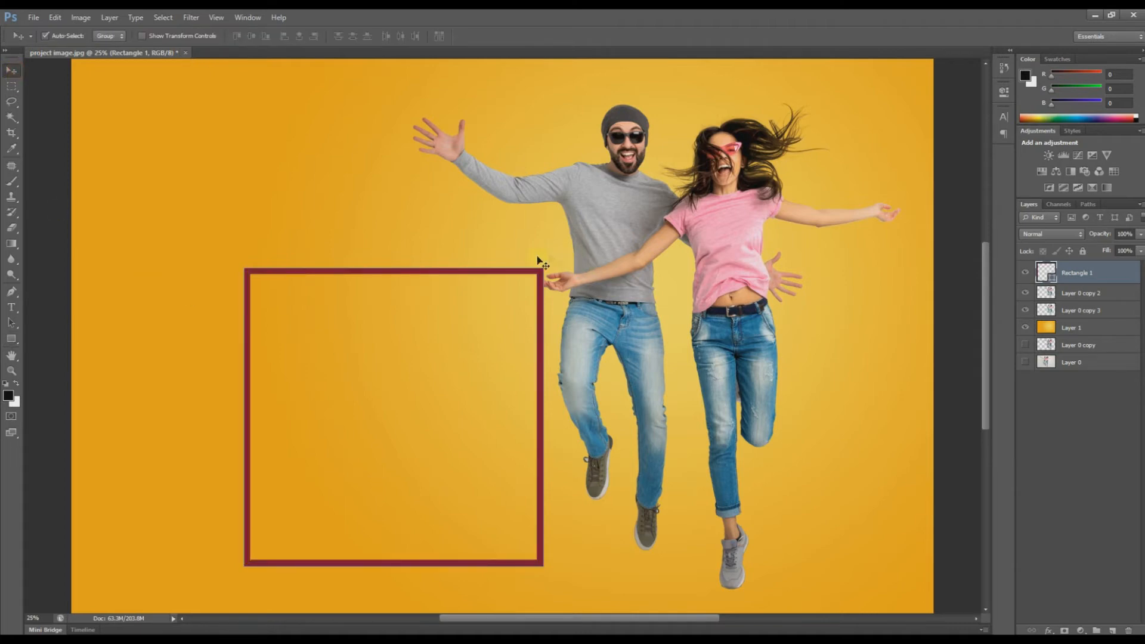
drag(534, 238, 806, 197)
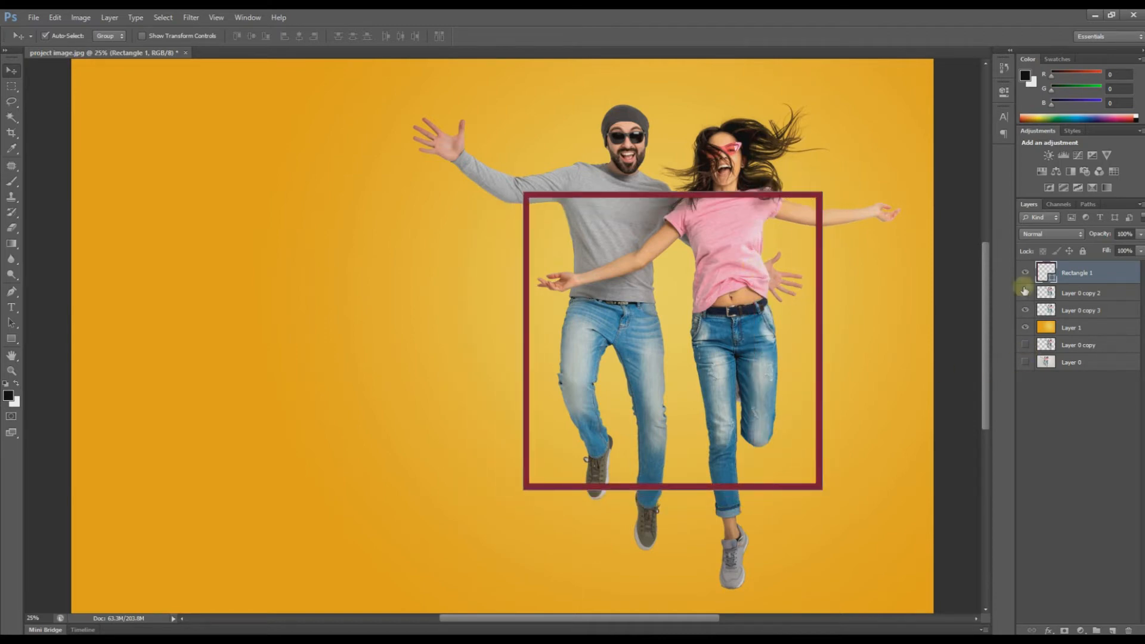
Step: Put the frame below the couple layers, rotate it about -27 degrees and shrink it slightly
drag(1074, 274, 1072, 318)
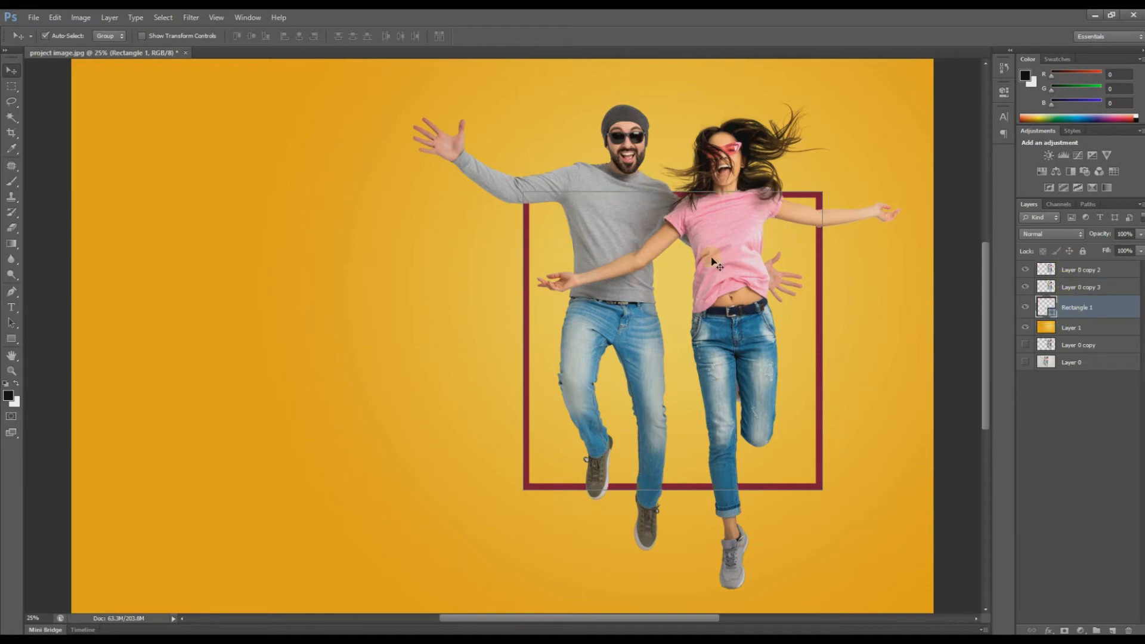
key(ctrl+t)
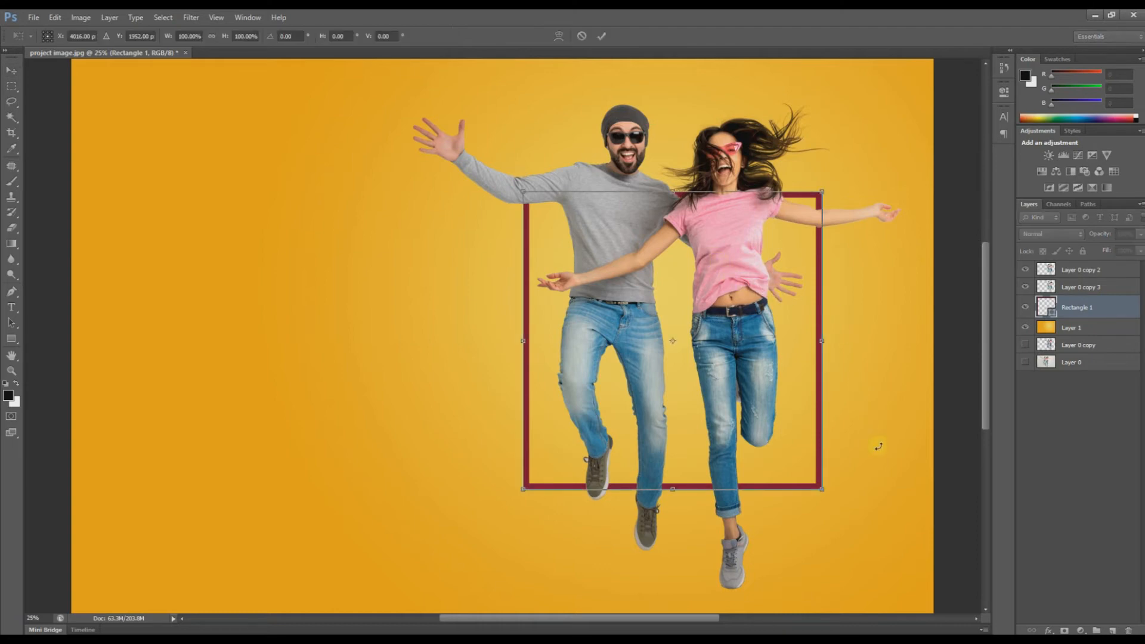
drag(846, 522, 911, 440)
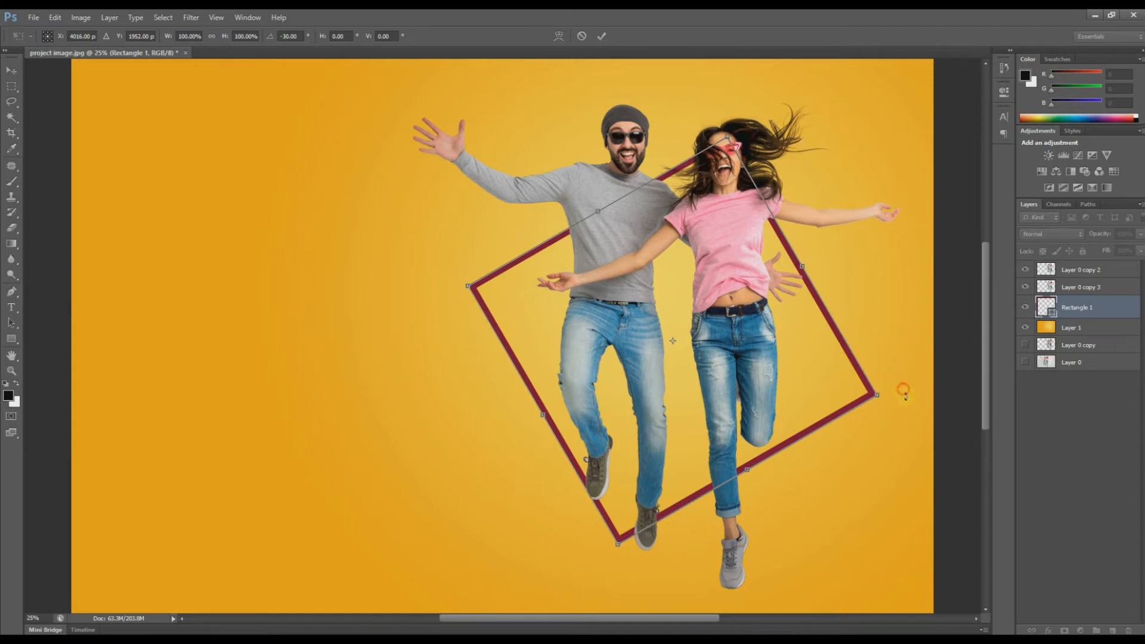
drag(904, 390, 905, 401)
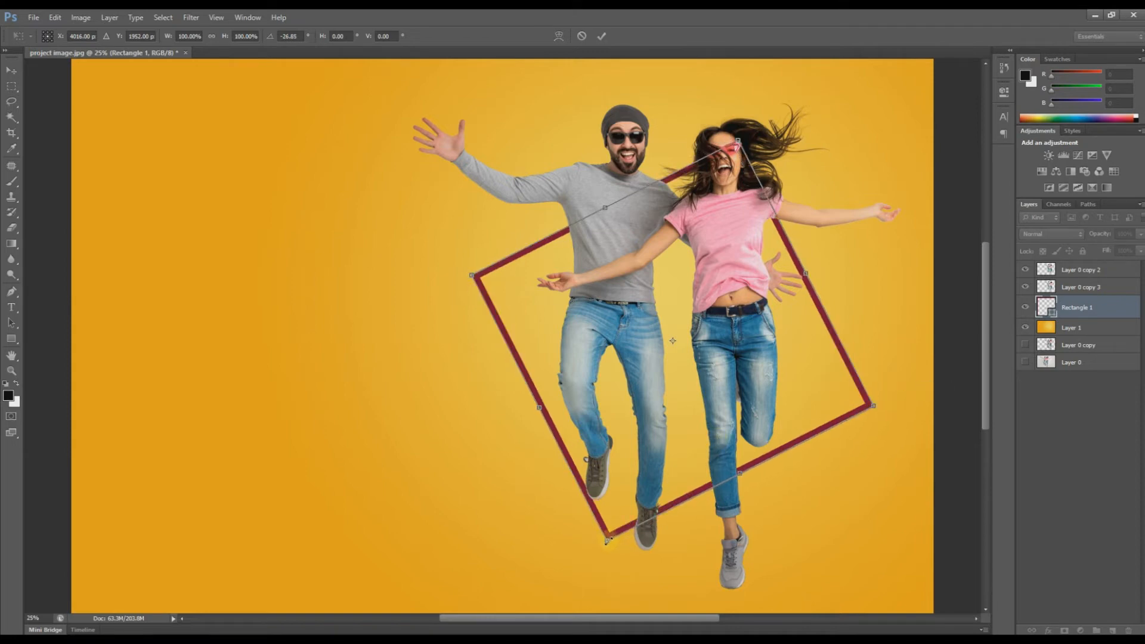
drag(607, 539, 614, 517)
drag(738, 142, 732, 155)
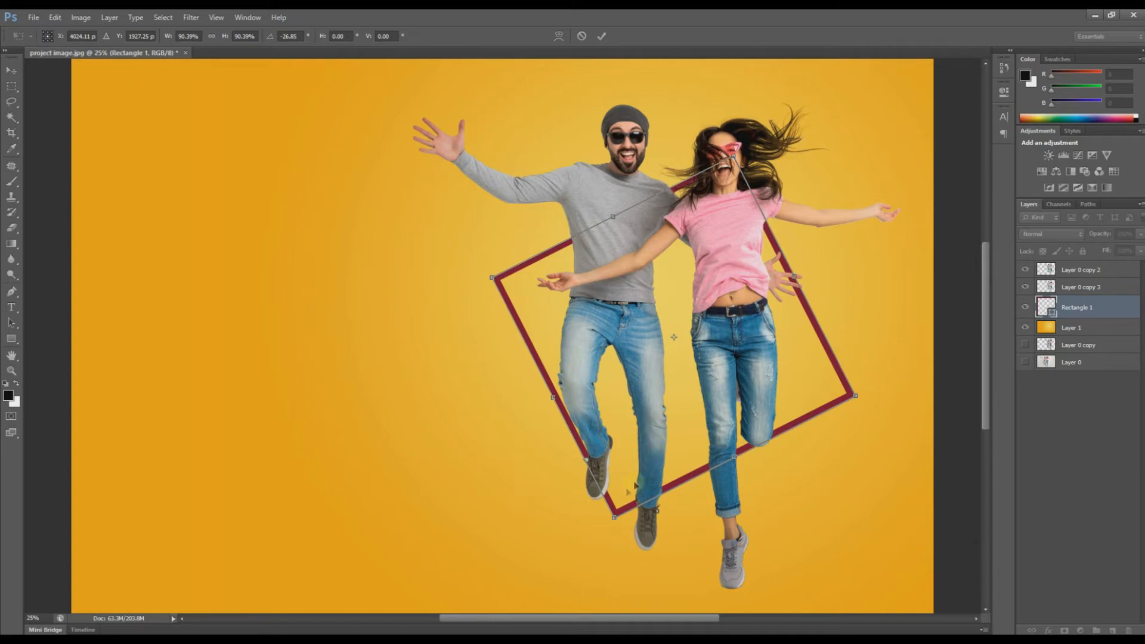
key(Return)
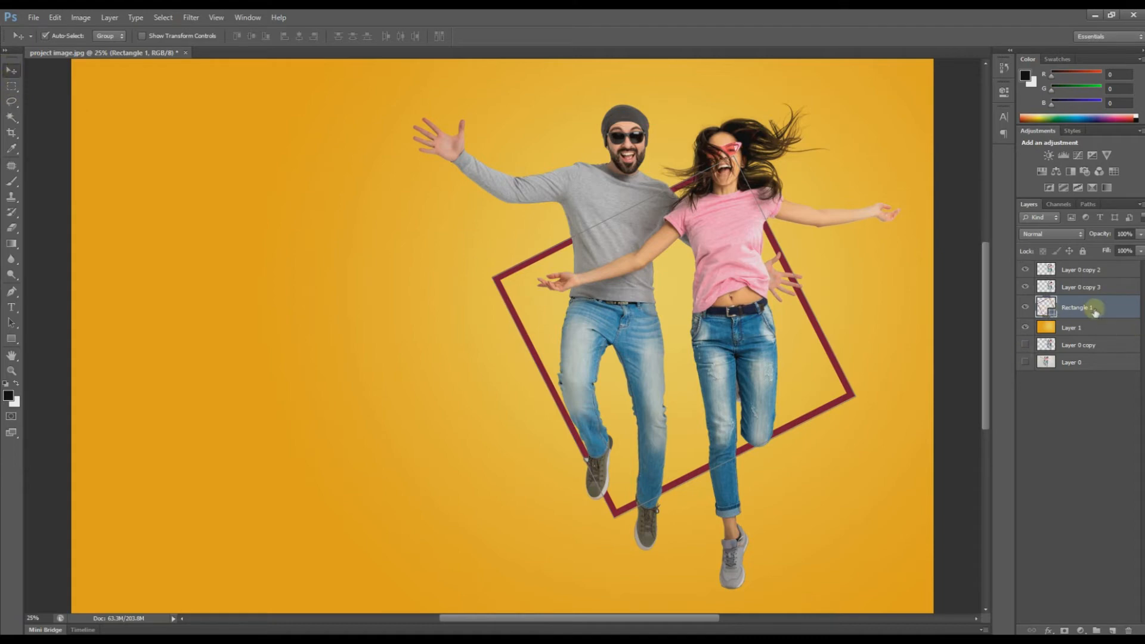
Step: Rasterize the Rectangle 1 layer
drag(603, 324, 632, 285)
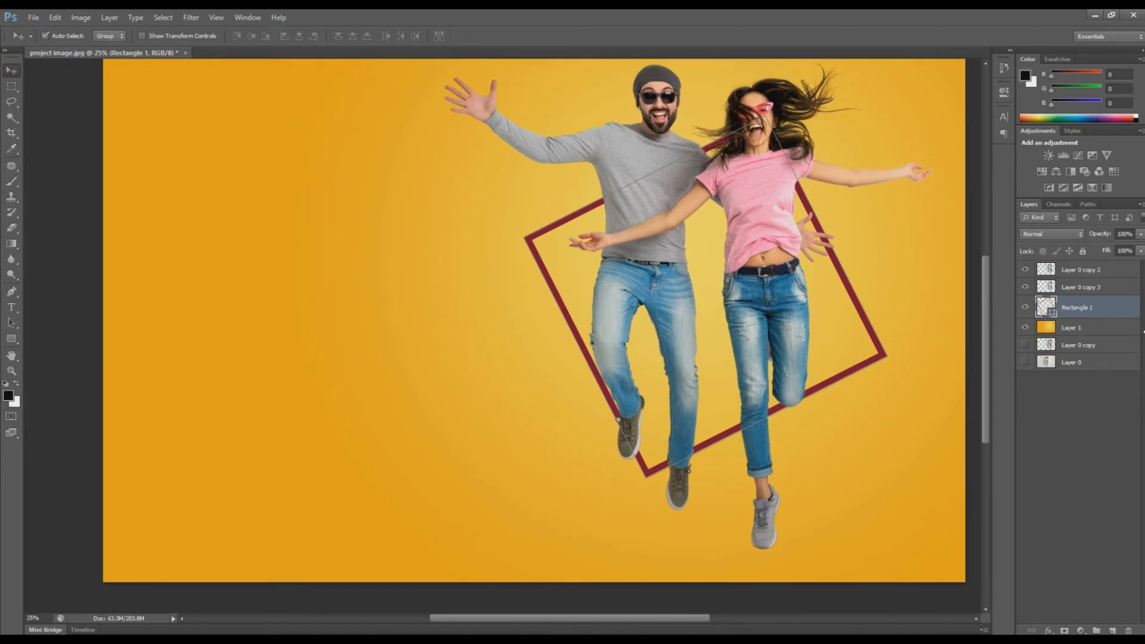
right_click(1073, 307)
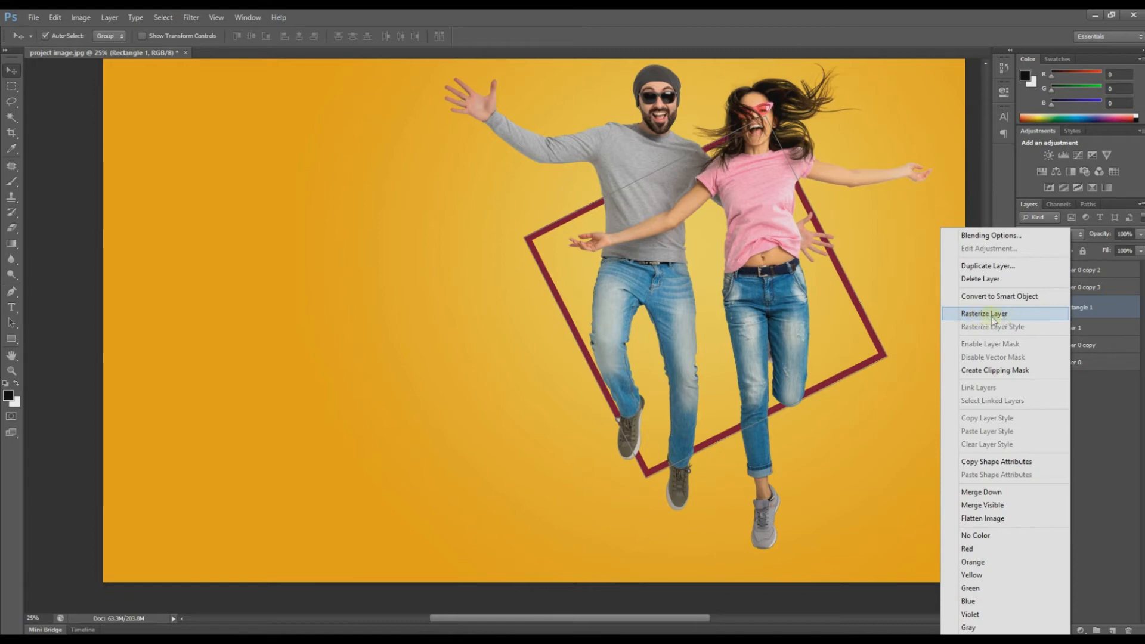
click(1022, 318)
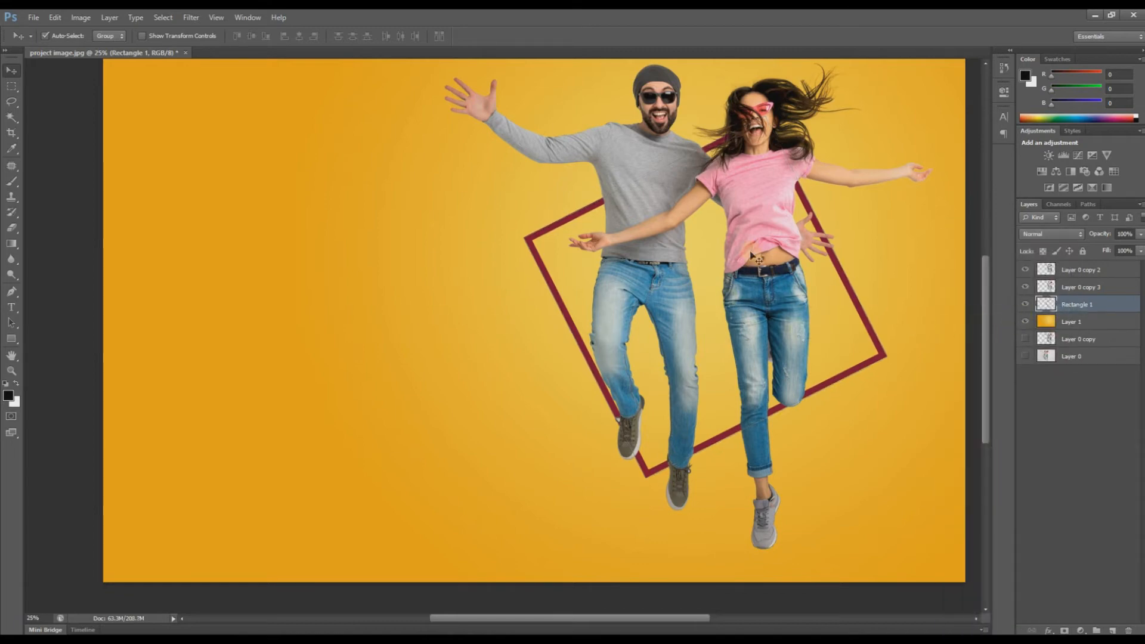
Step: Type YOU as the first headline line on the poster's left
drag(703, 364, 612, 355)
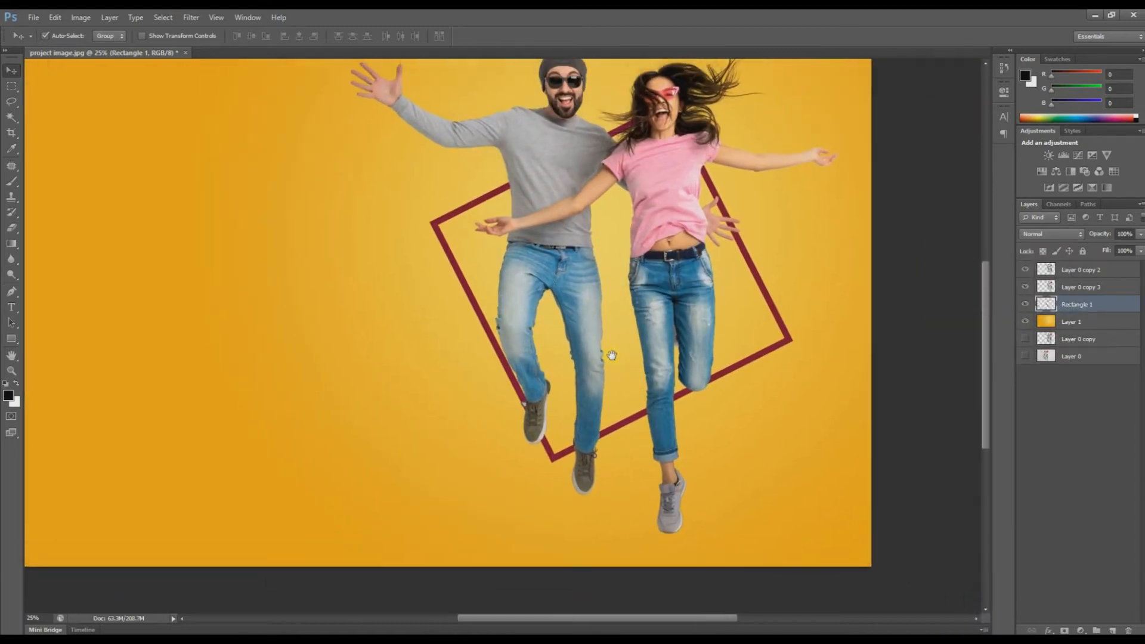
key(ctrl+minus)
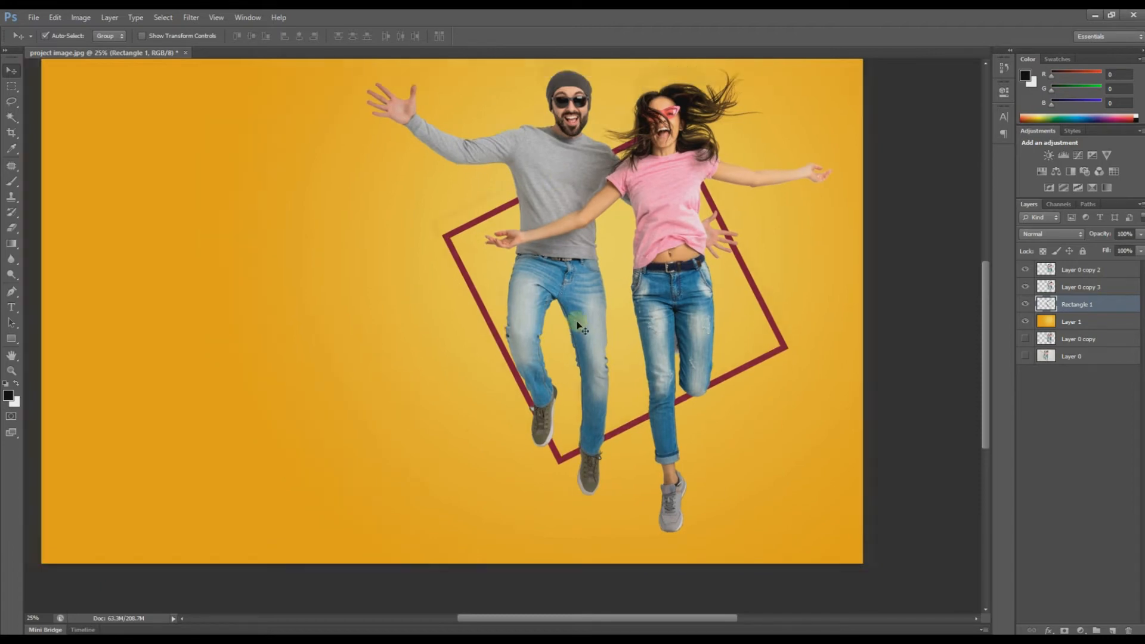
key(ctrl+plus)
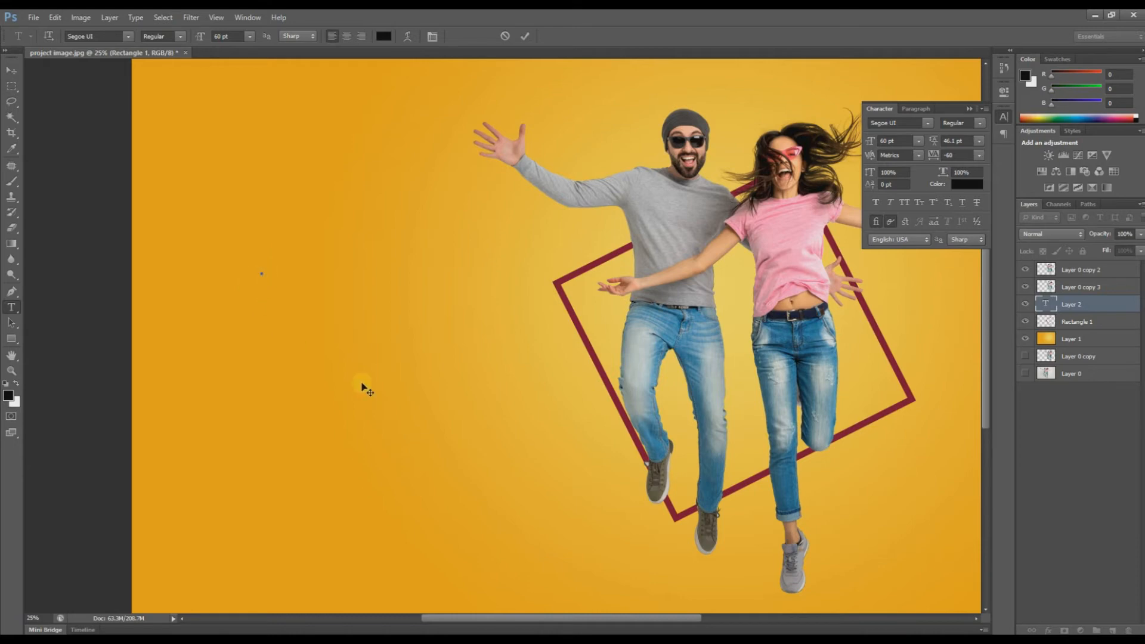
text(YOU)
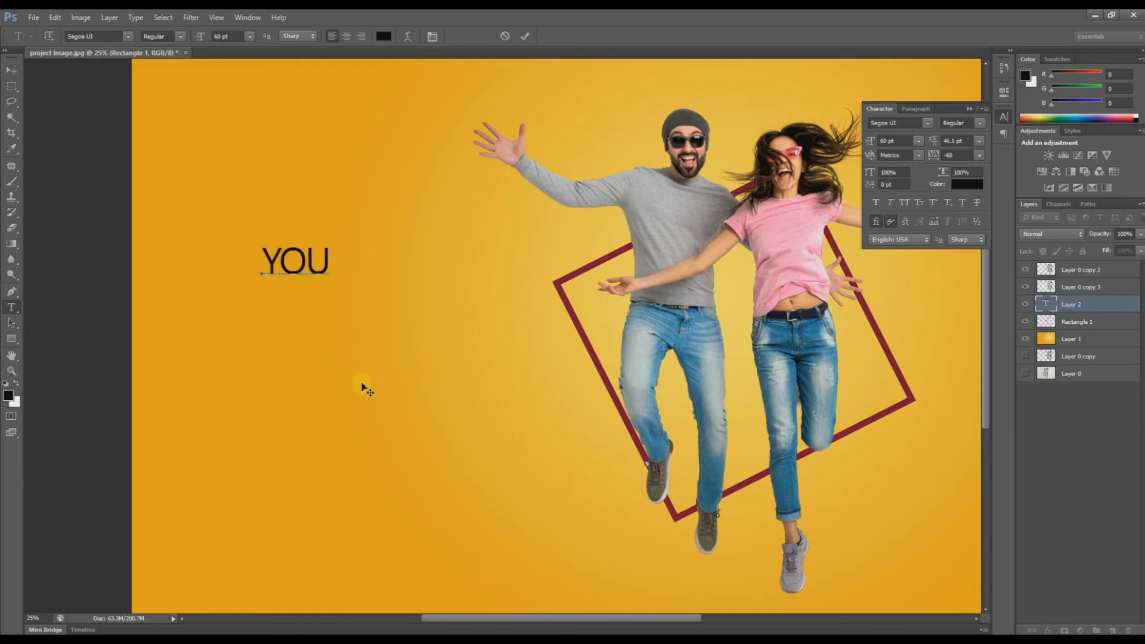
click(11, 70)
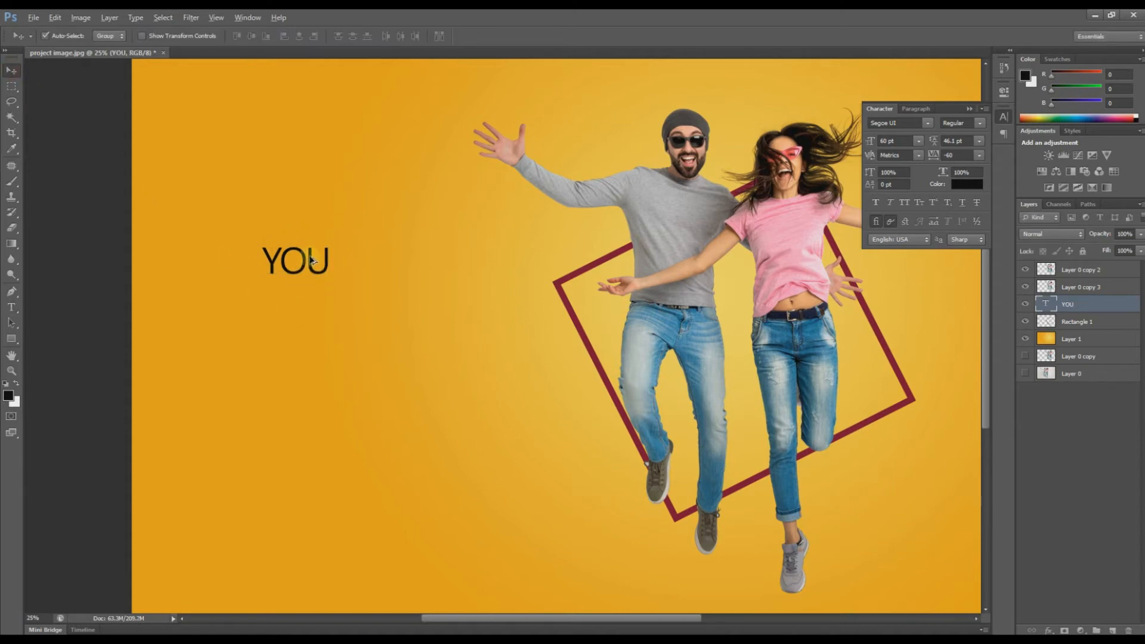
Step: Duplicate YOU just below itself and retype the copy as CAN'T
drag(310, 258, 311, 298)
key(t)
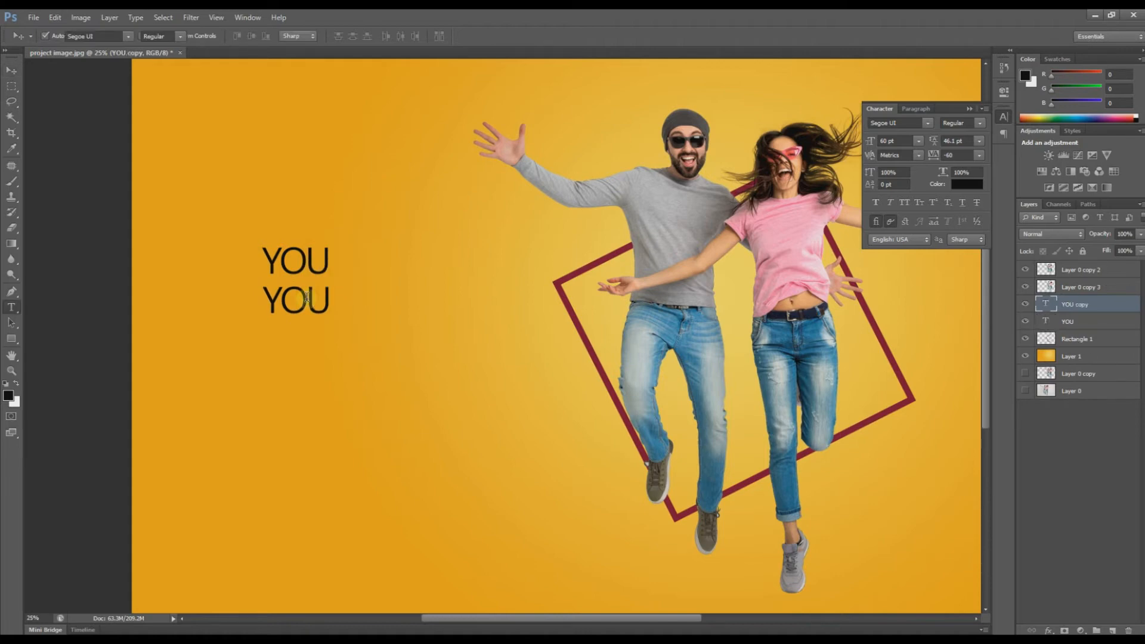
key(a)
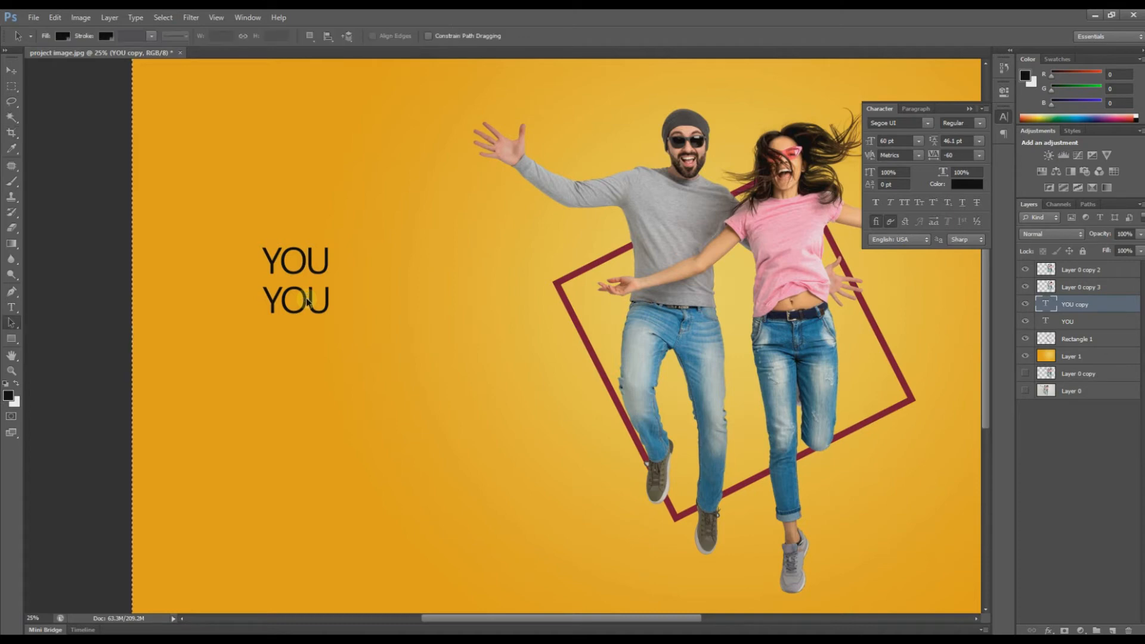
key(t)
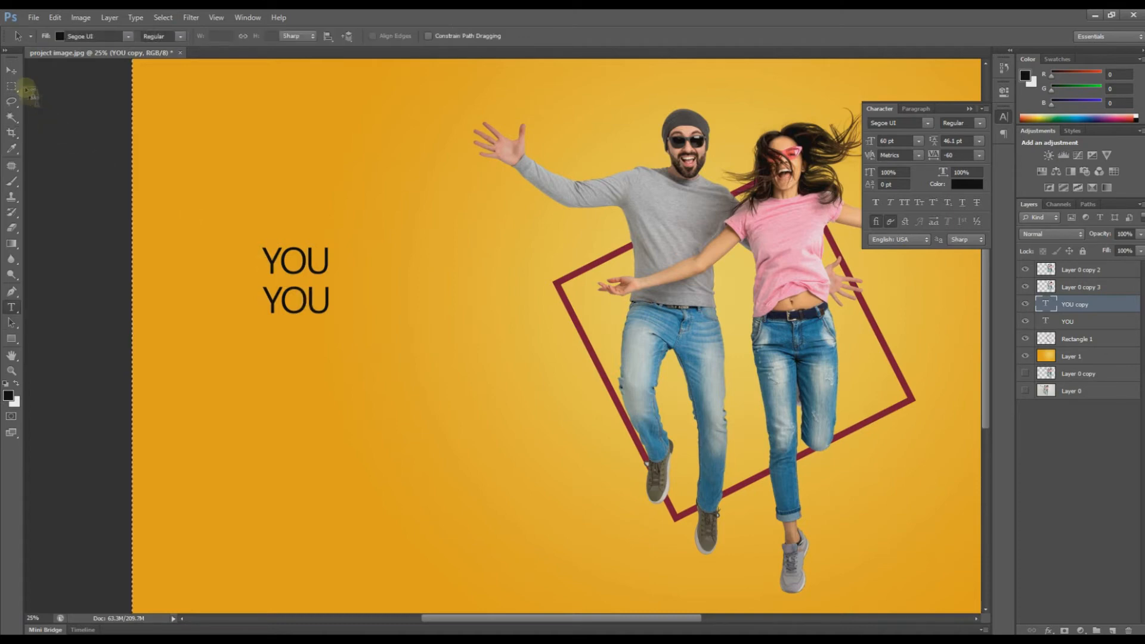
click(11, 70)
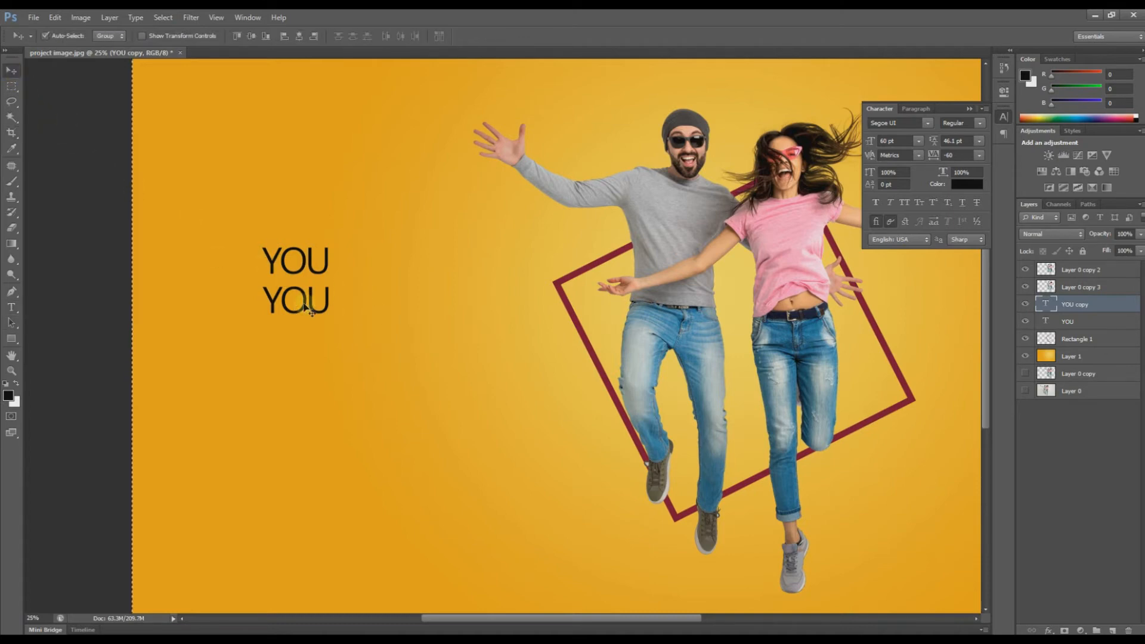
key(t)
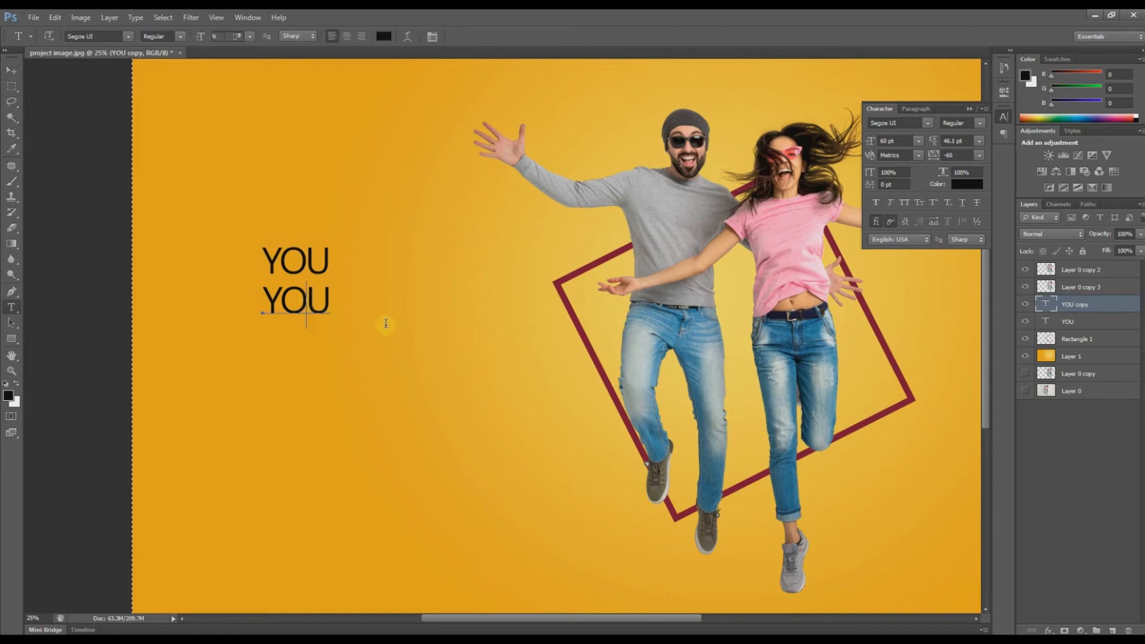
key(ctrl+a)
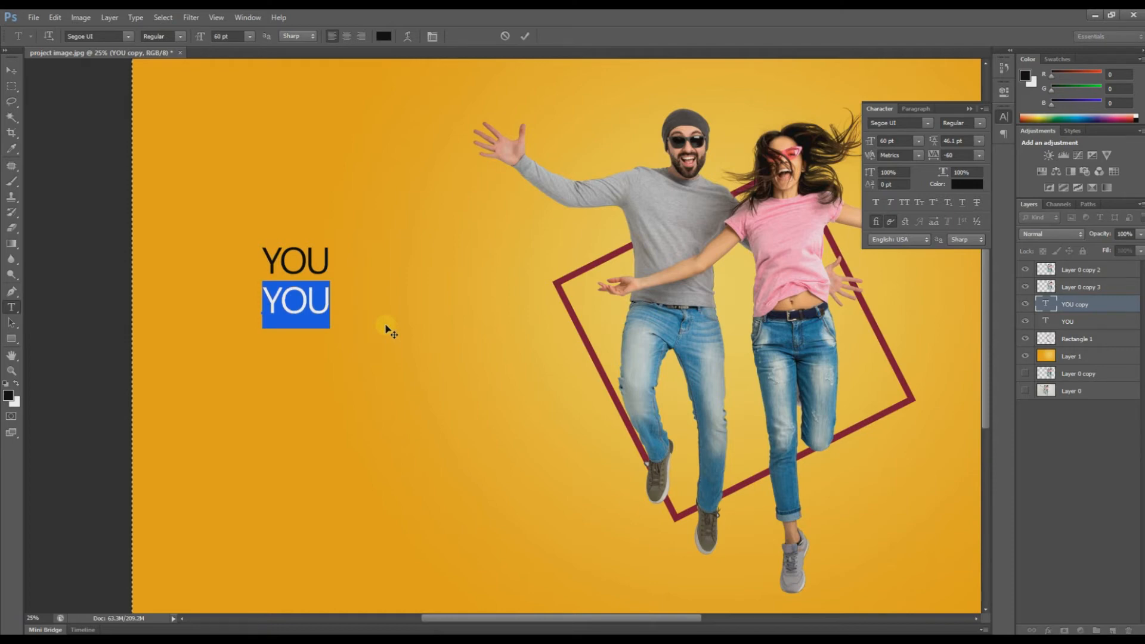
key(Right)
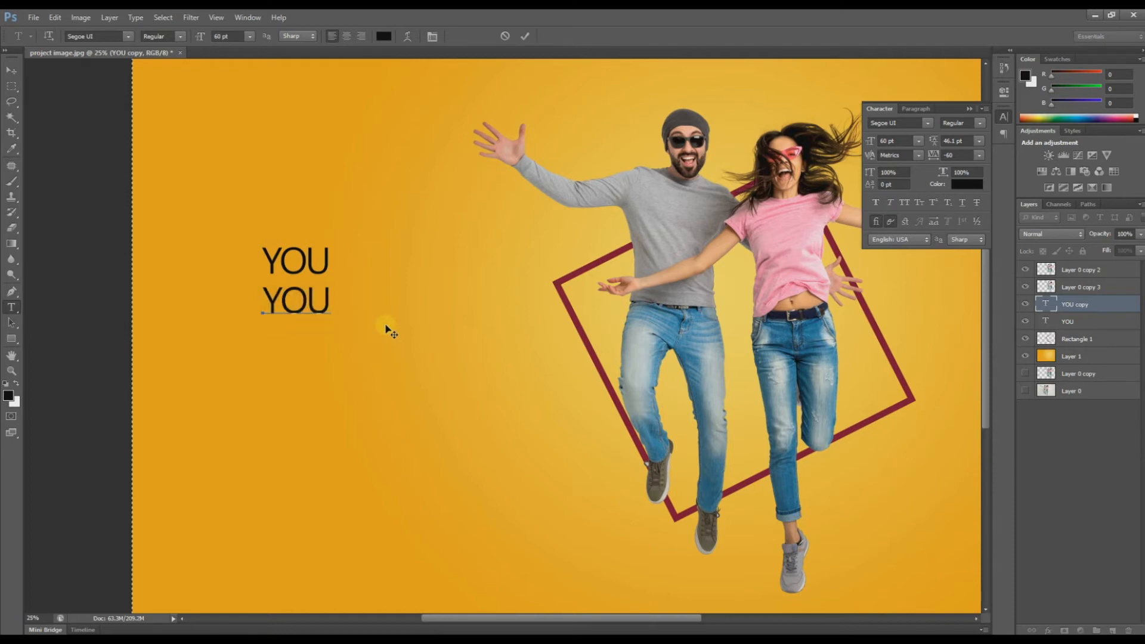
key(BackSpace)
key(BackSpace)
key(BackSpace)
text(CAN'T)
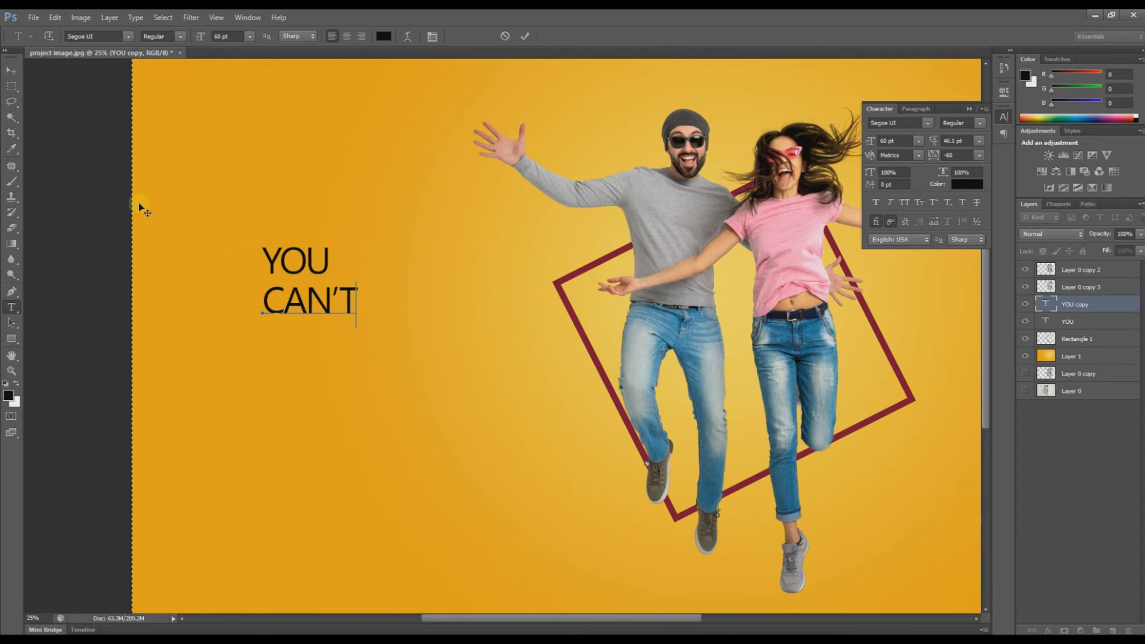
click(12, 70)
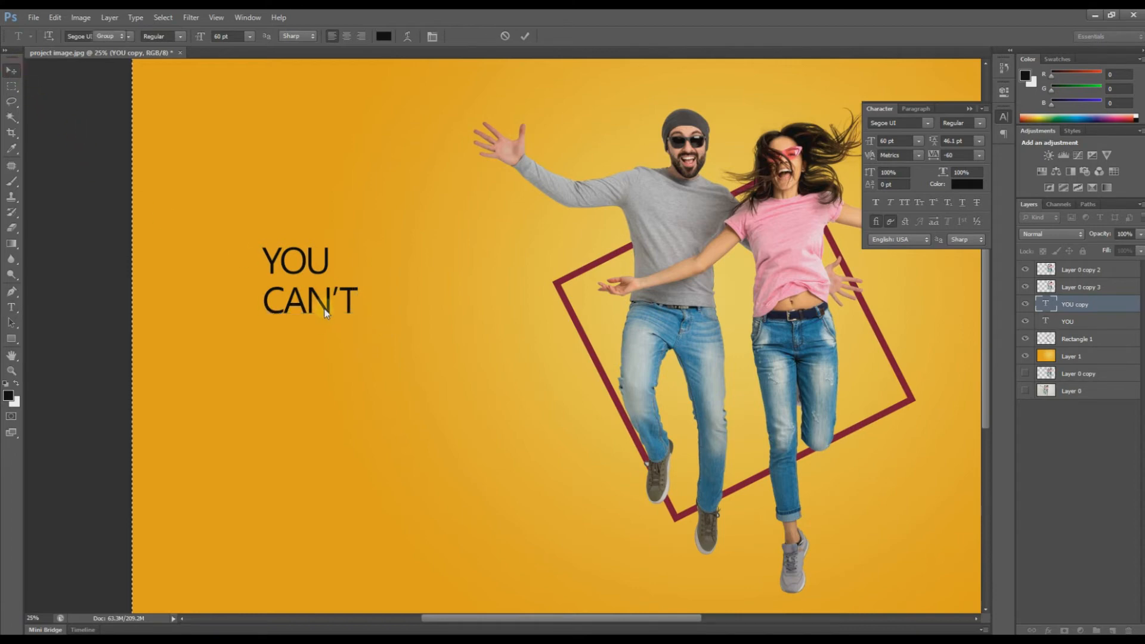
Step: Duplicate CAN'T just below itself and retype the copy as STOP
drag(325, 311, 323, 345)
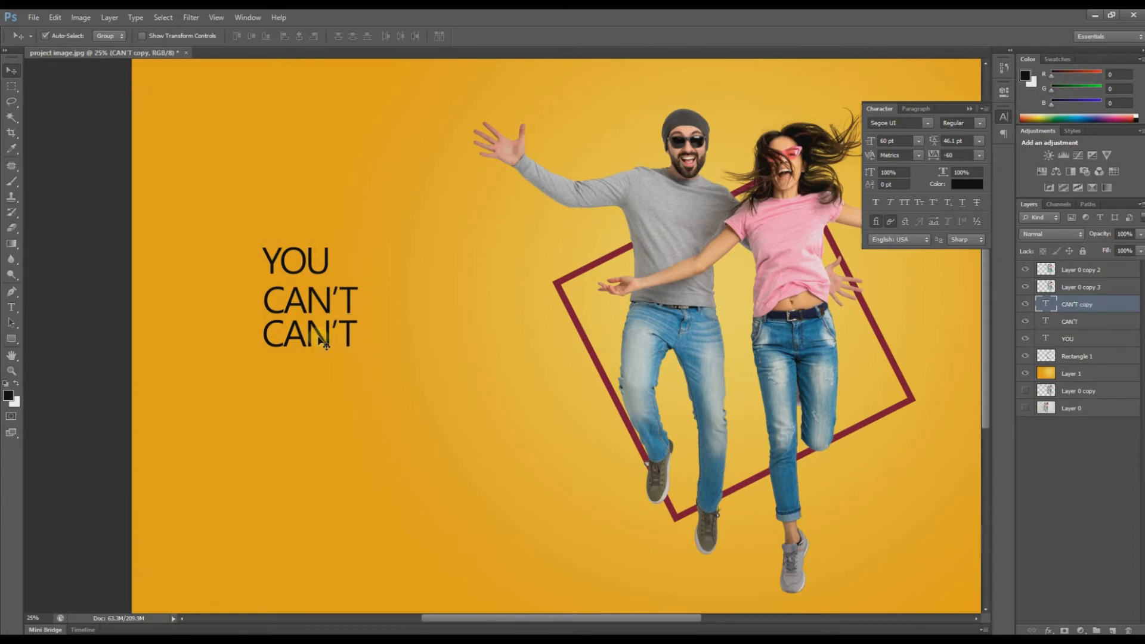
key(t)
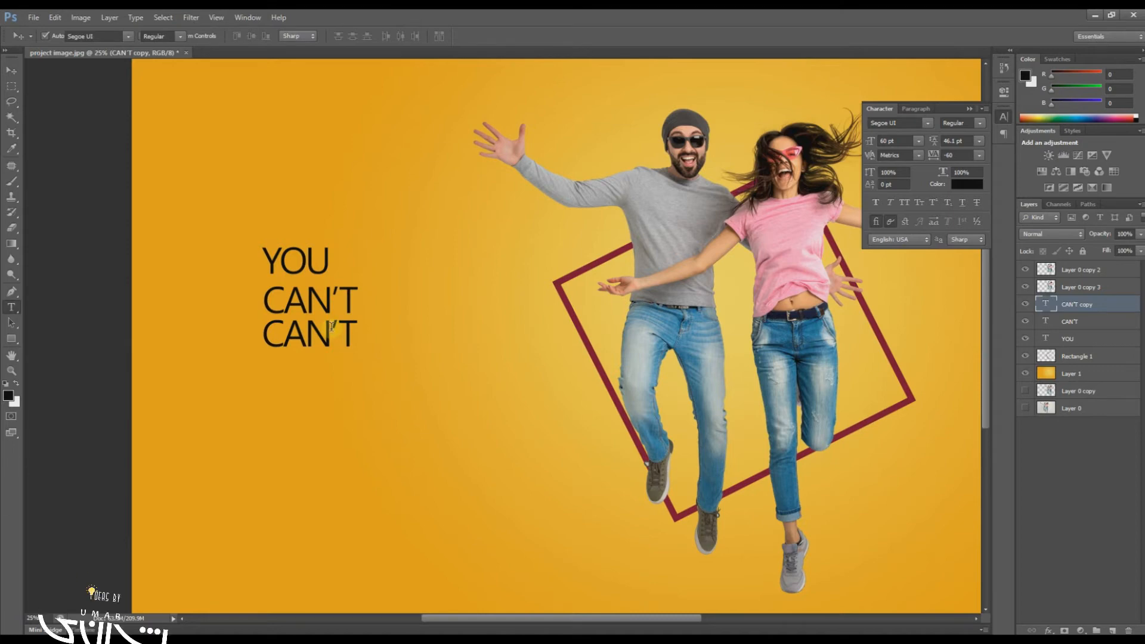
click(331, 326)
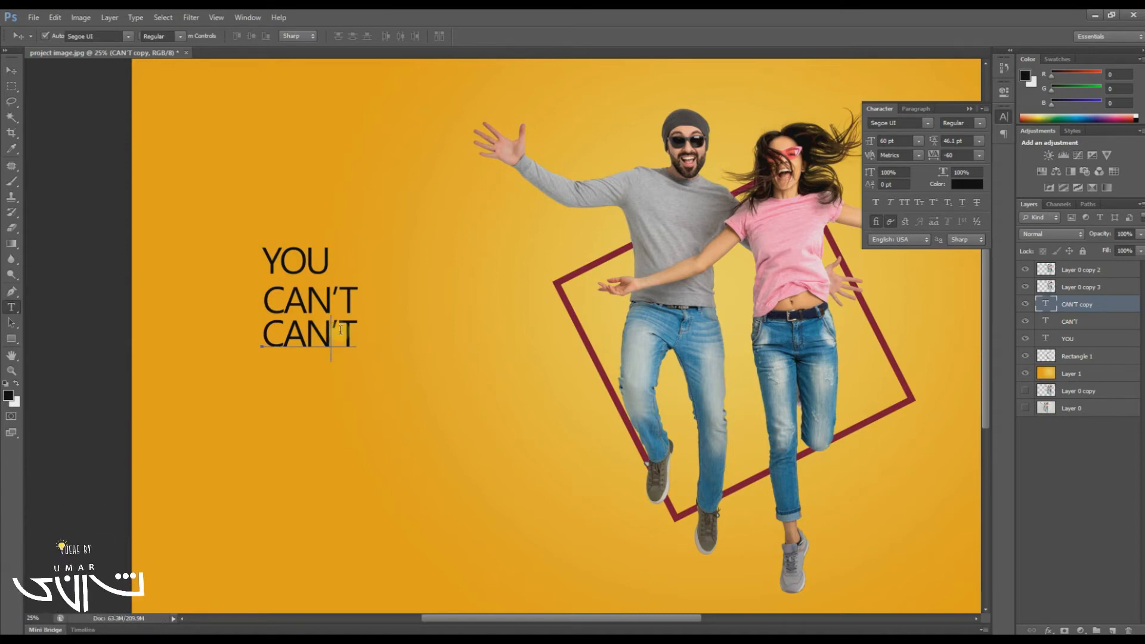
key(ctrl+a)
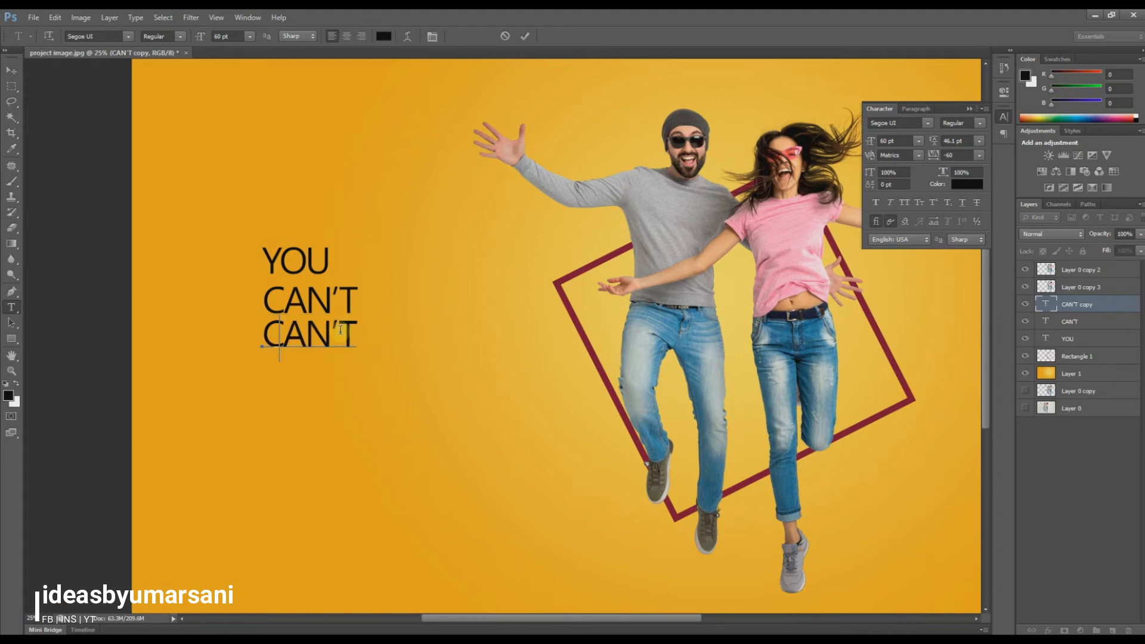
text(STOP)
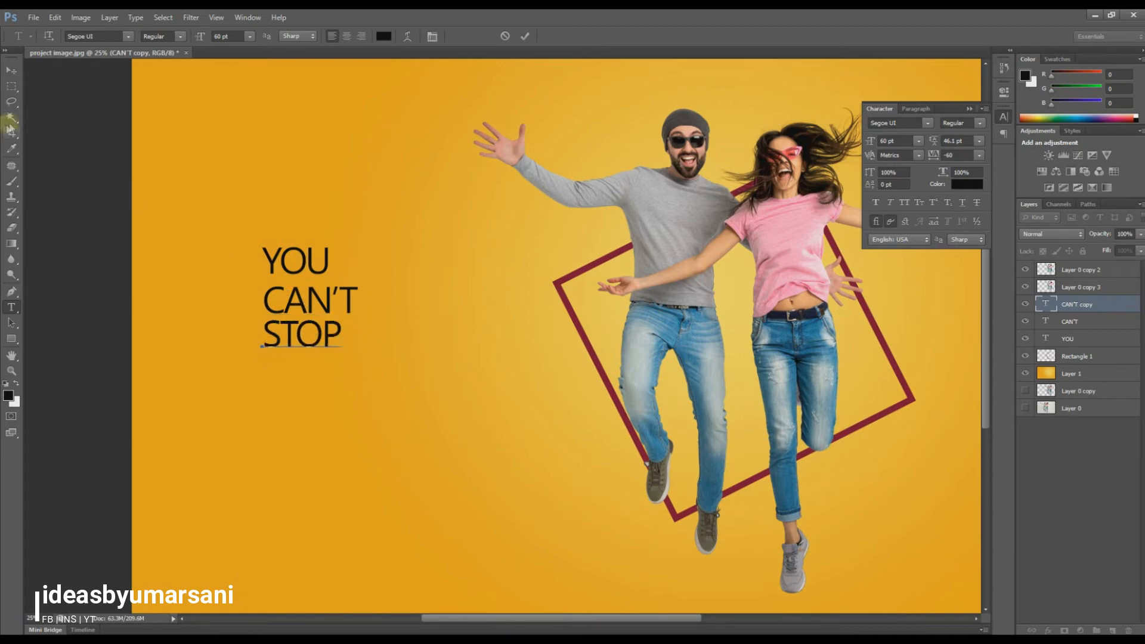
click(10, 70)
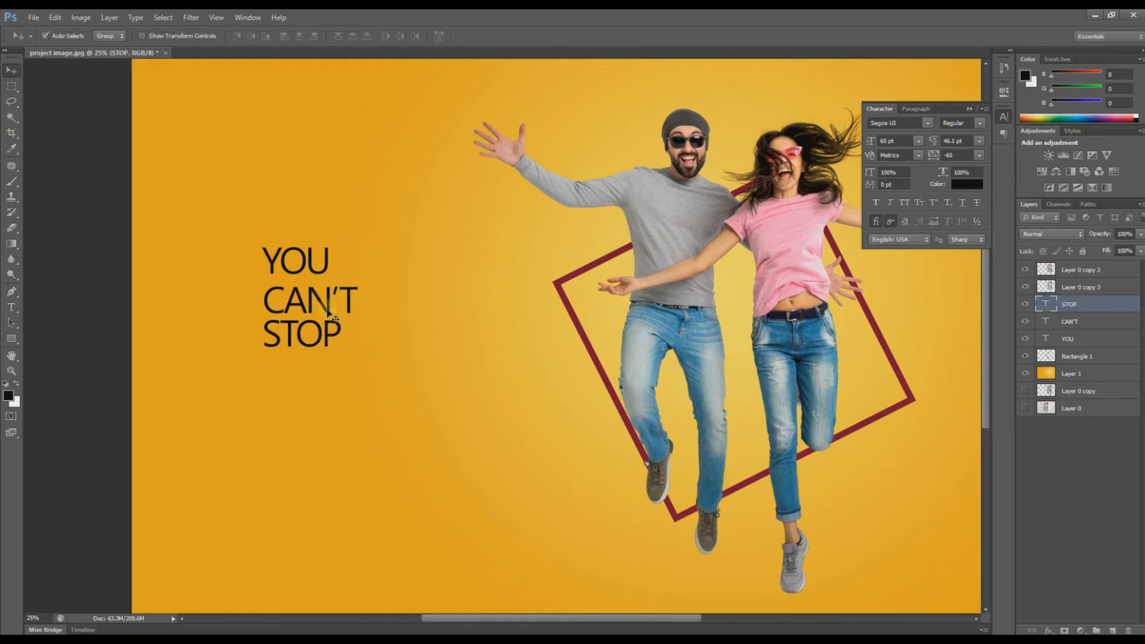
shift+click(1070, 322)
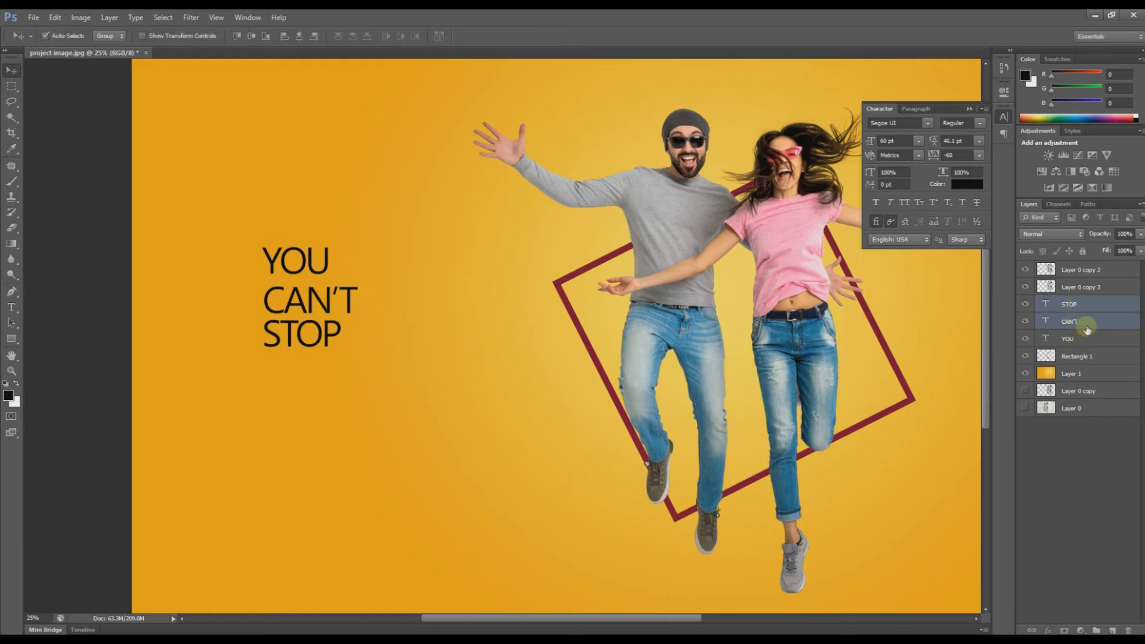
Step: Set all three words to Black weight and move the heading toward the lower left
shift+click(1080, 339)
shift+click(1082, 304)
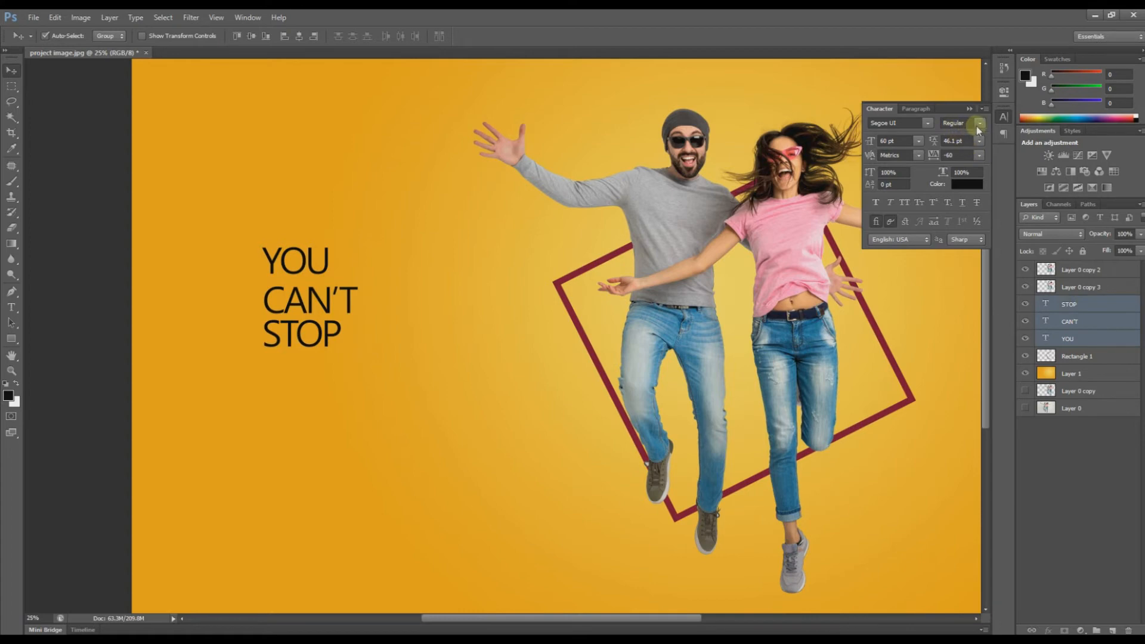
click(972, 127)
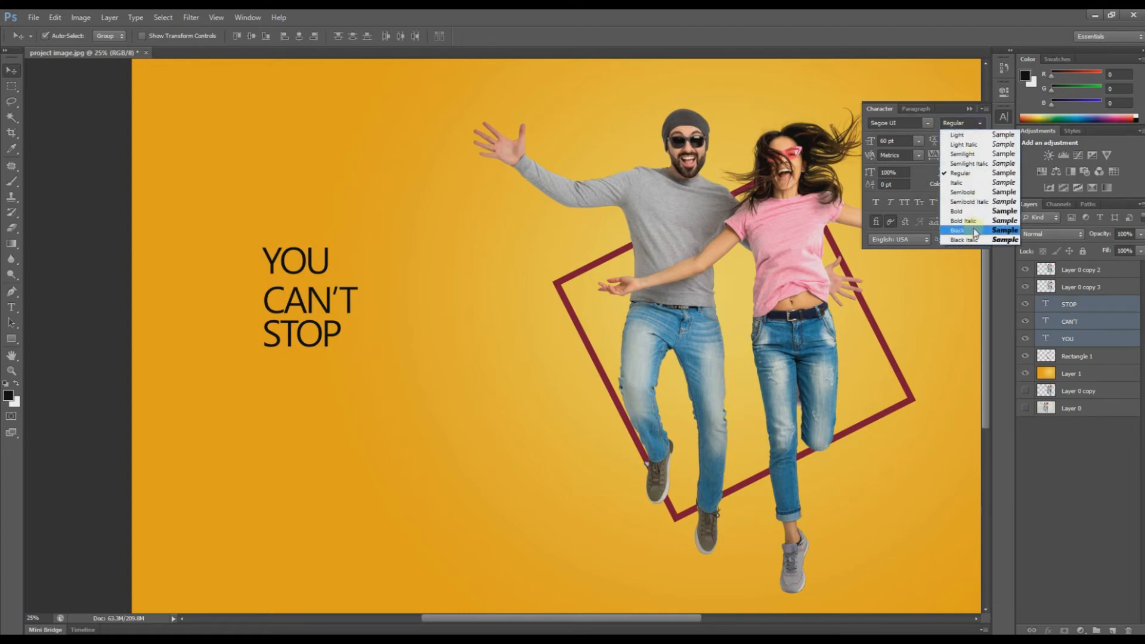
click(975, 231)
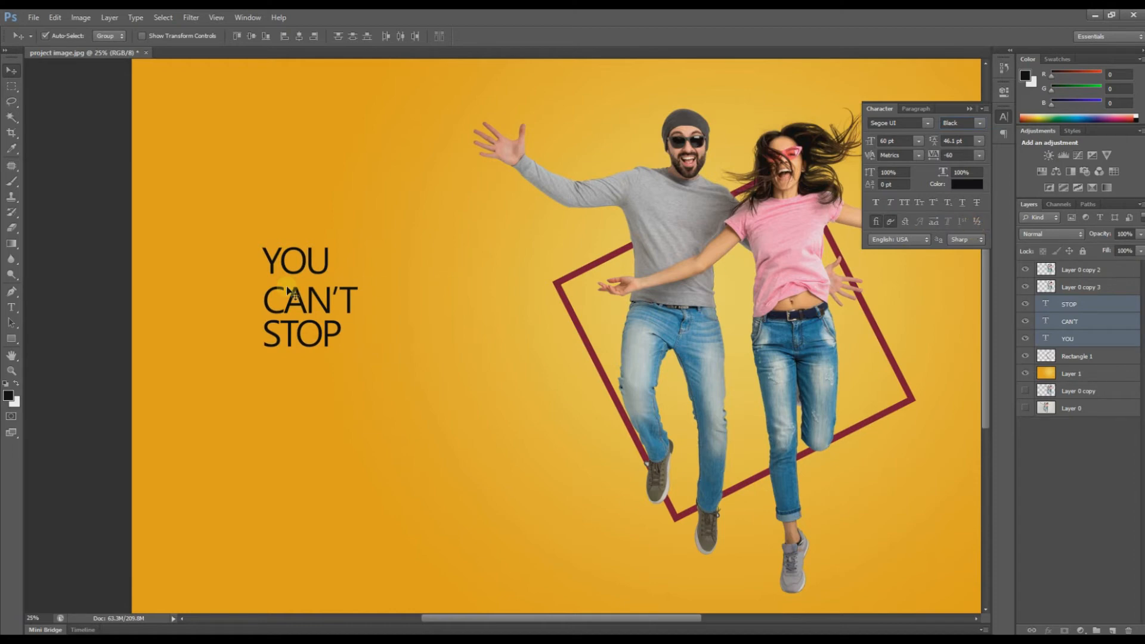
drag(336, 310, 317, 442)
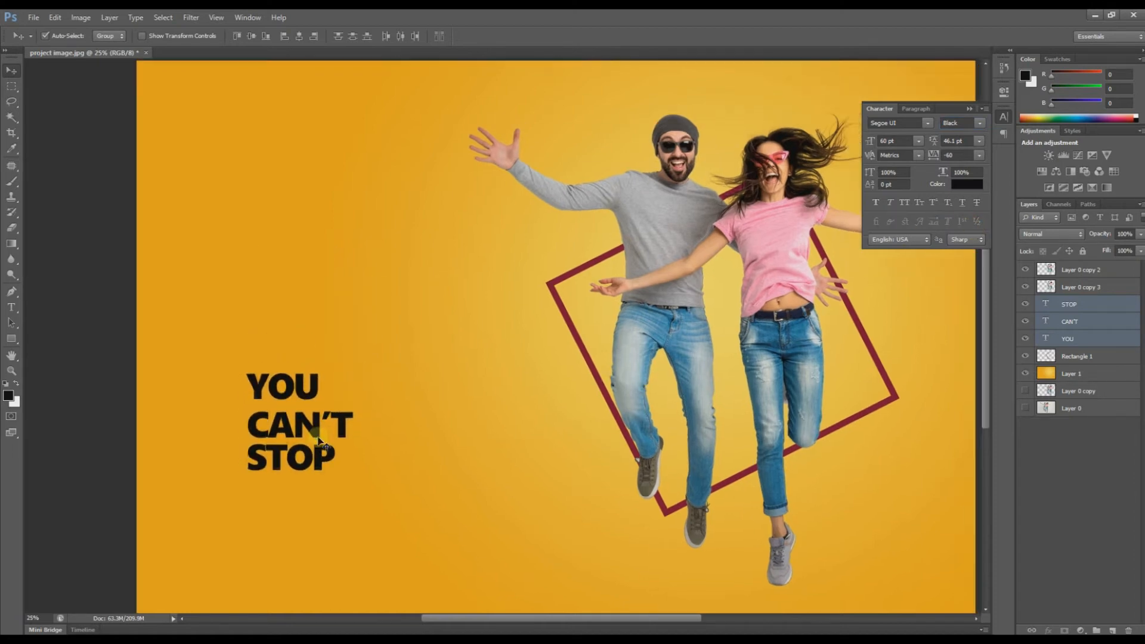
key(ctrl+minus)
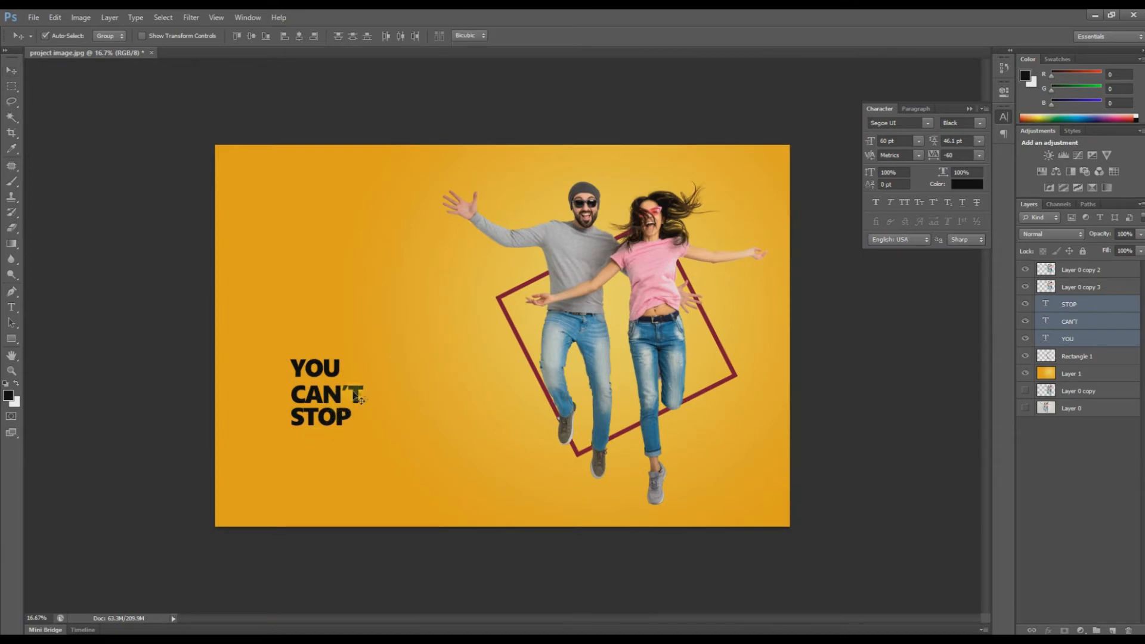
Step: Enlarge the YOU CAN'T STOP heading to about 266% and reposition it
key(ctrl+t)
drag(365, 357, 429, 296)
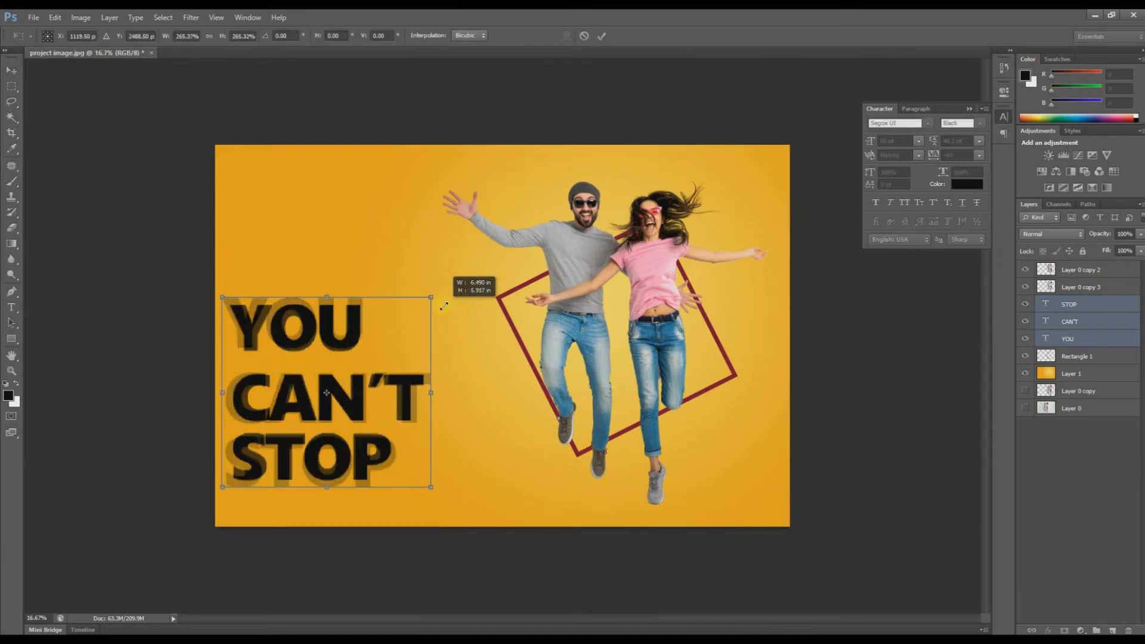
drag(410, 377, 441, 375)
drag(459, 287, 456, 290)
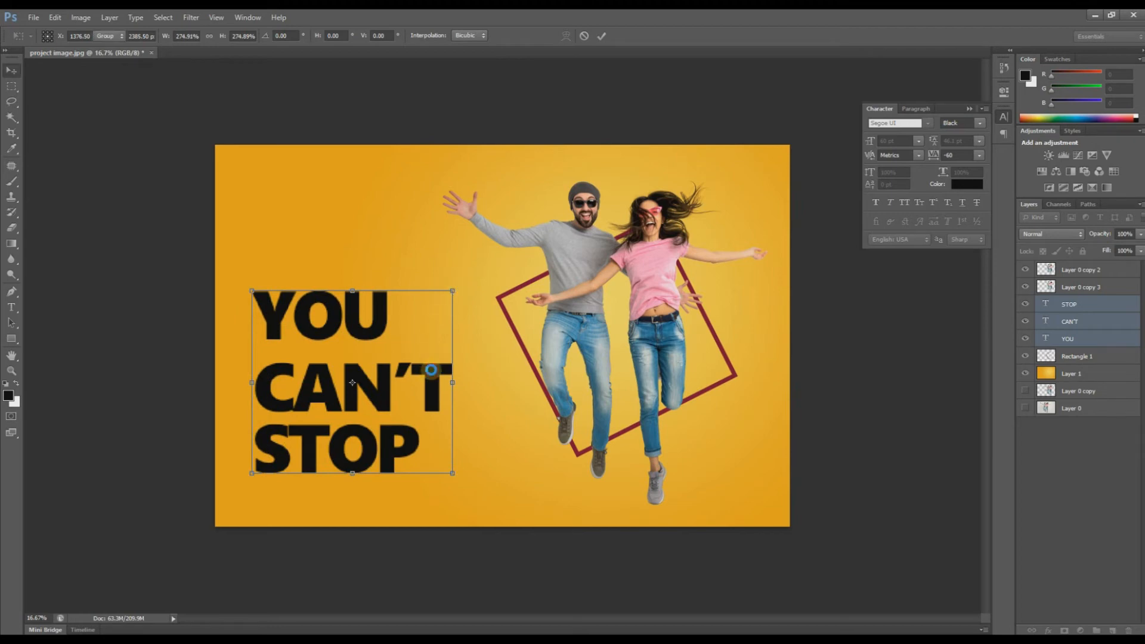
key(Return)
Step: Move CAN'T up closer to YOU, undoing an extra shift of CAN'T and STOP
click(471, 383)
drag(422, 378, 426, 361)
shift+click(359, 435)
drag(359, 434, 356, 430)
key(ctrl+z)
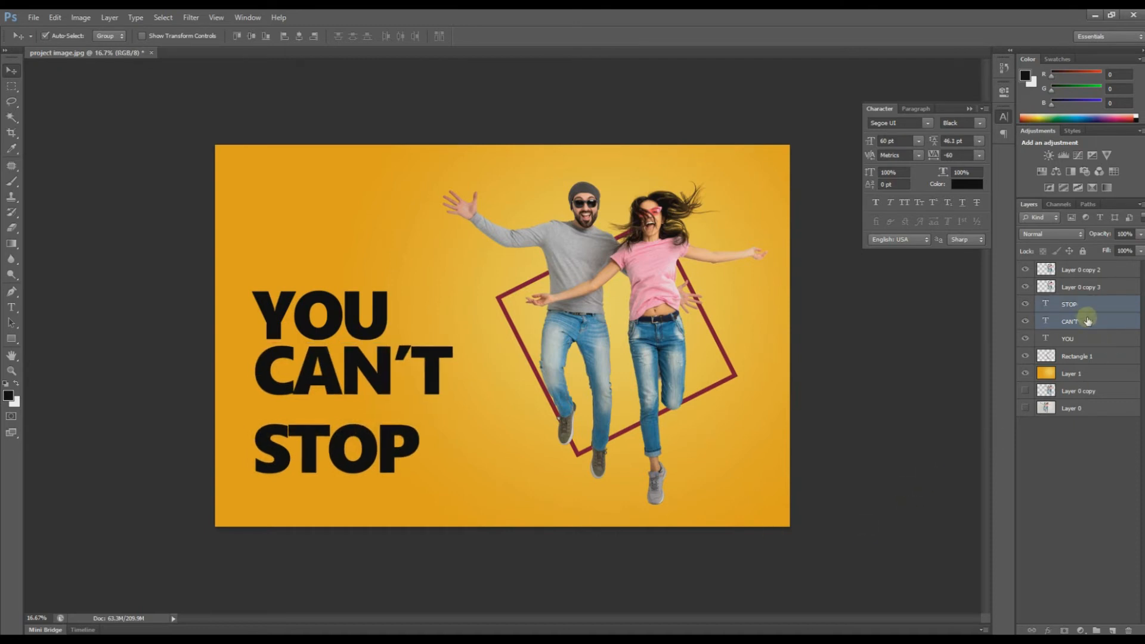
Step: Enlarge STOP from its corner and nudge it up tight under CAN'T
ctrl+click(1081, 307)
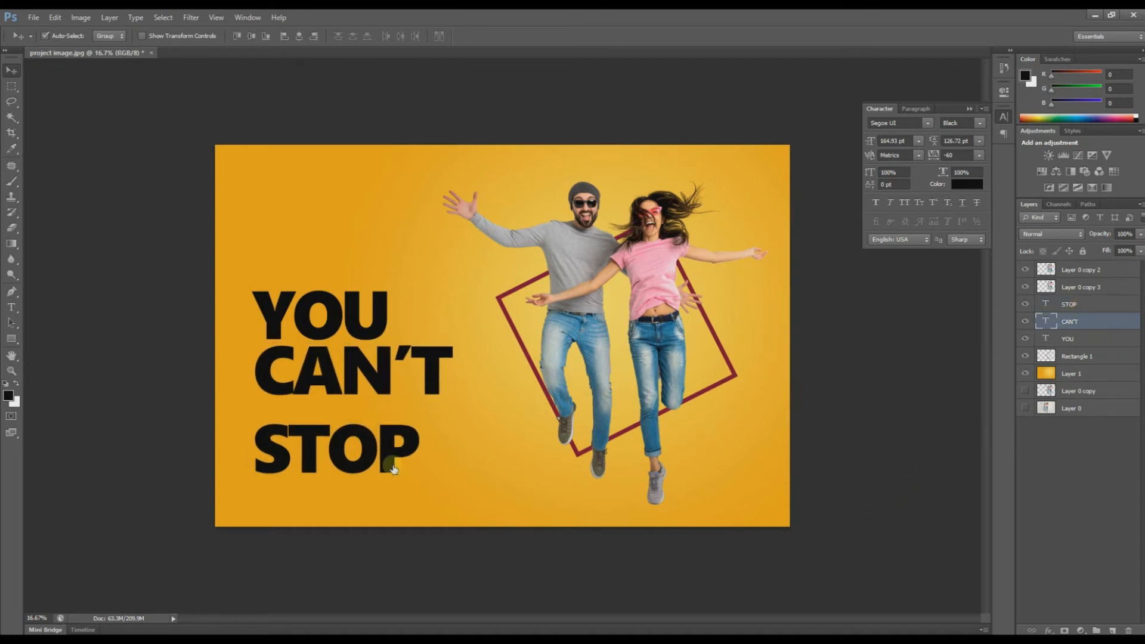
click(387, 445)
key(ctrl+t)
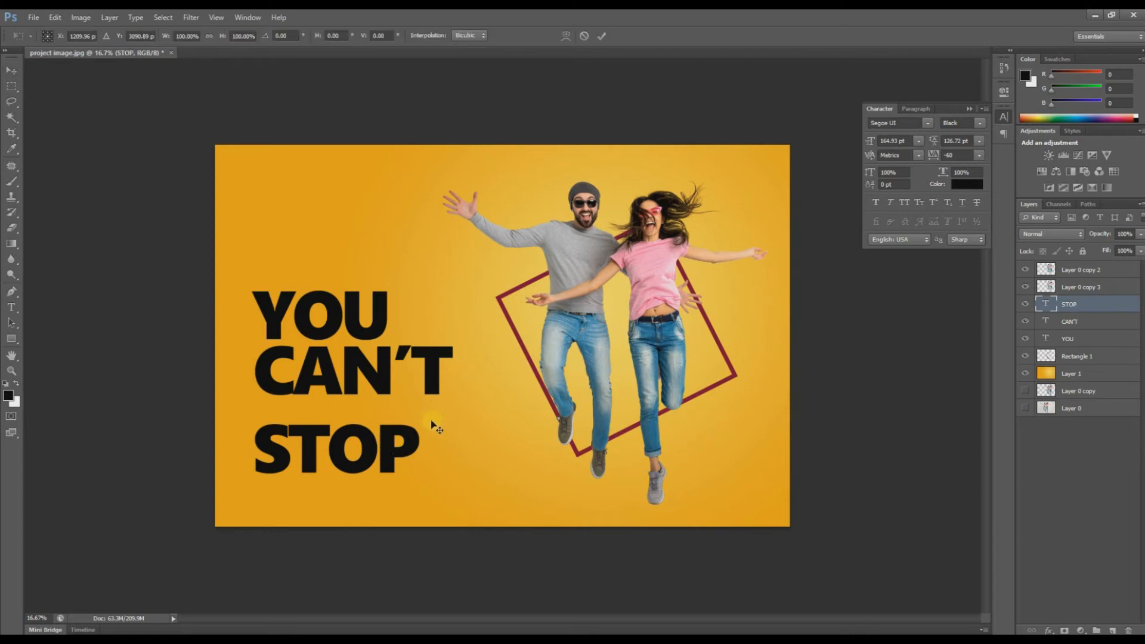
drag(421, 413, 488, 377)
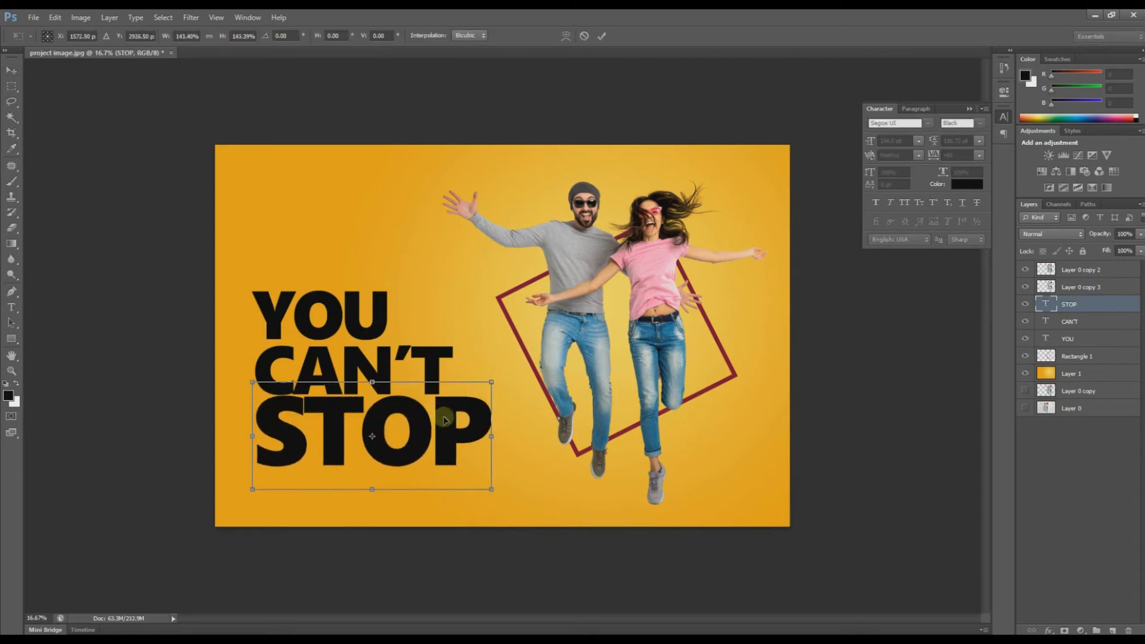
drag(444, 419, 443, 418)
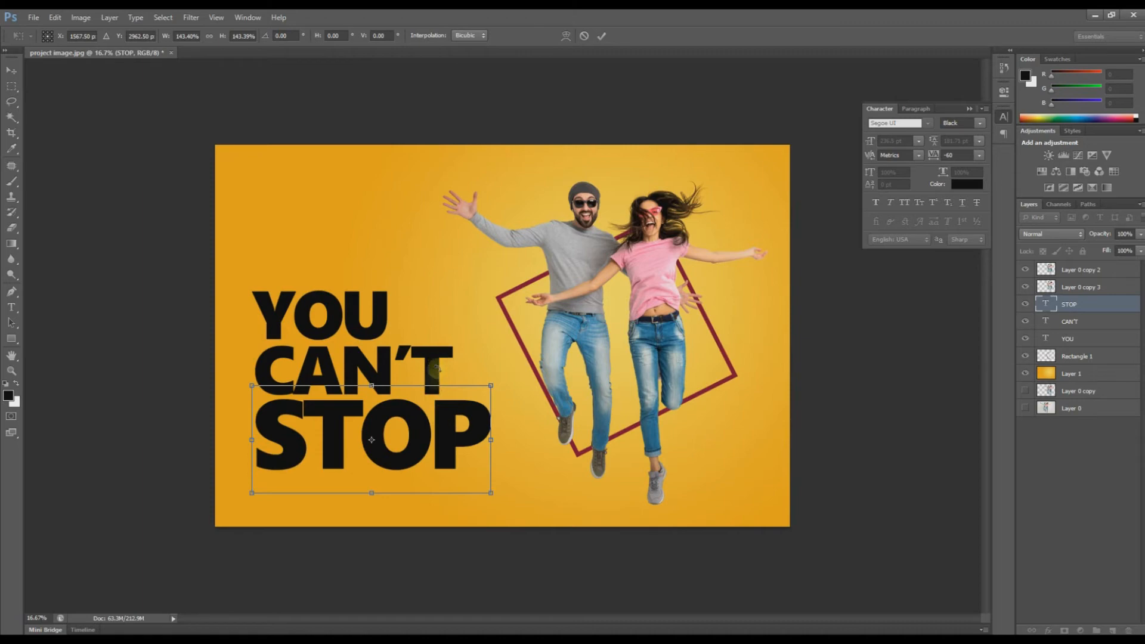
key(Return)
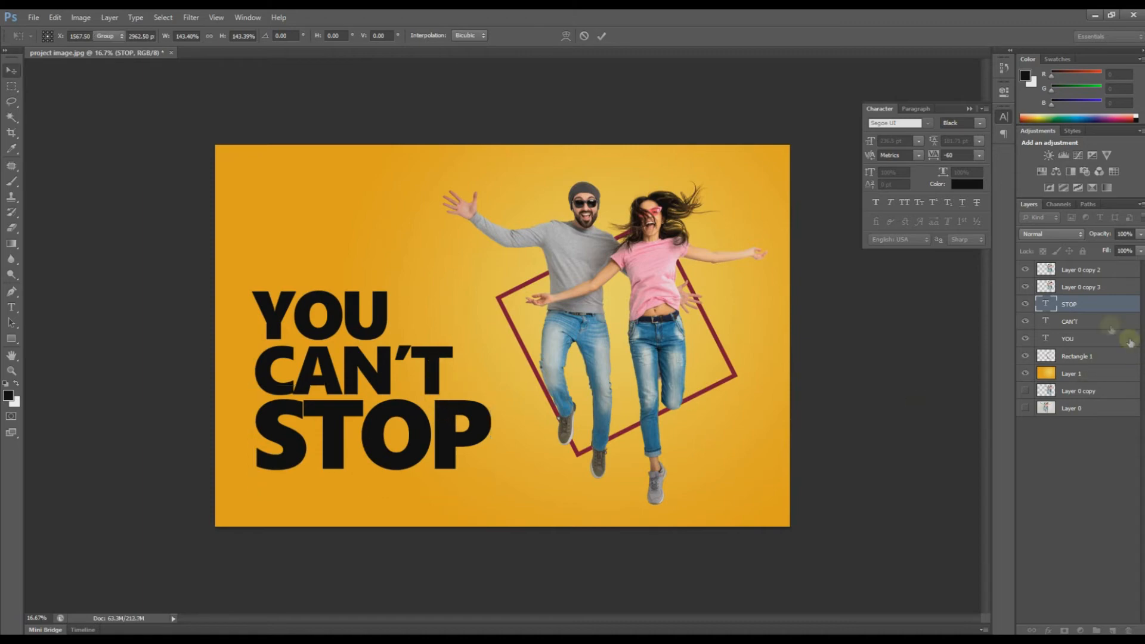
Step: Scale the whole headline to about 107% and move it slightly up
click(1072, 339)
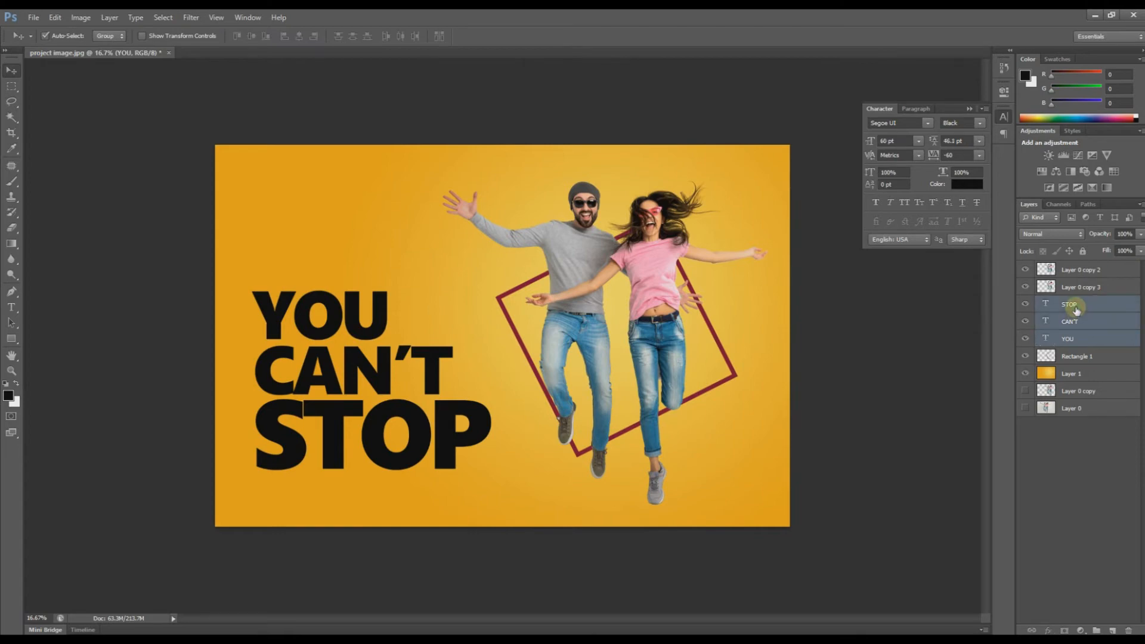
key(ctrl+t)
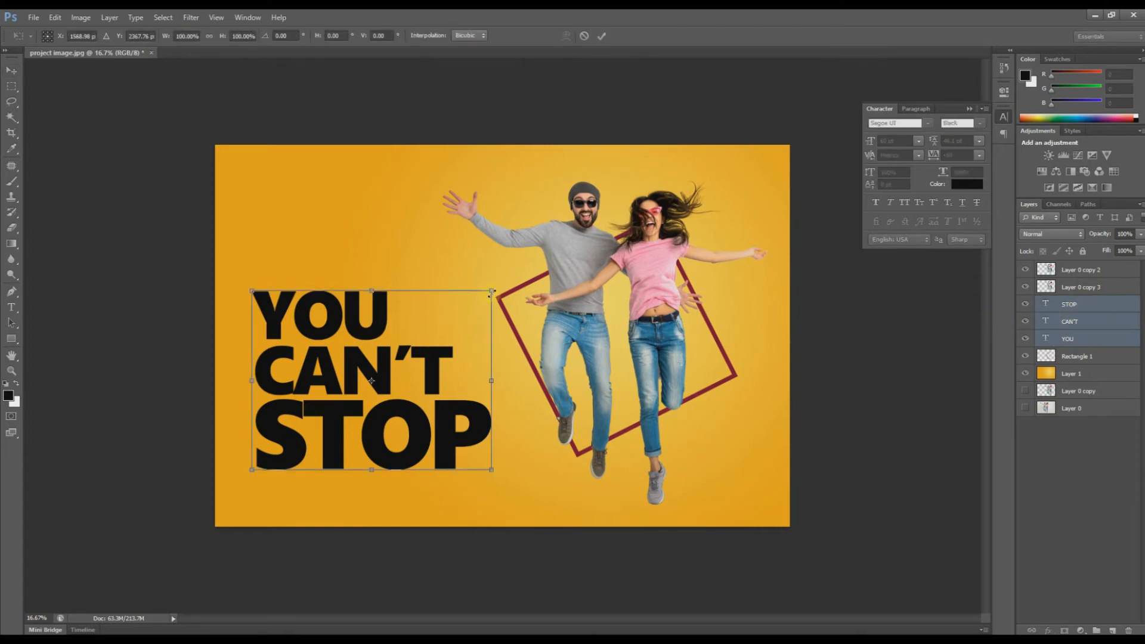
drag(491, 291, 512, 285)
key(Return)
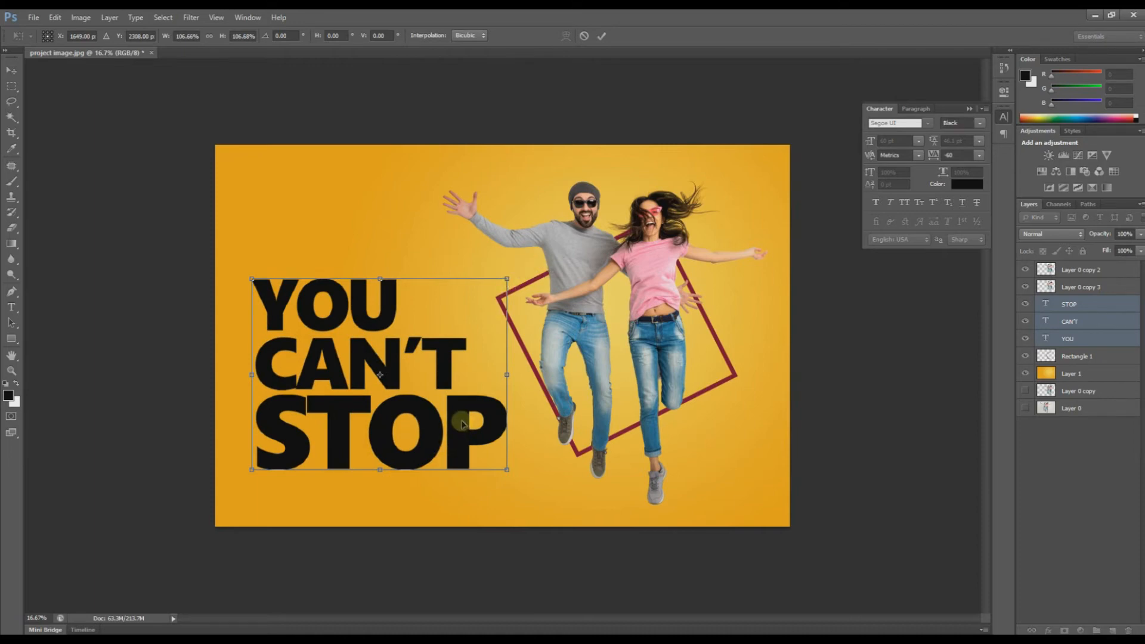
drag(456, 440, 457, 434)
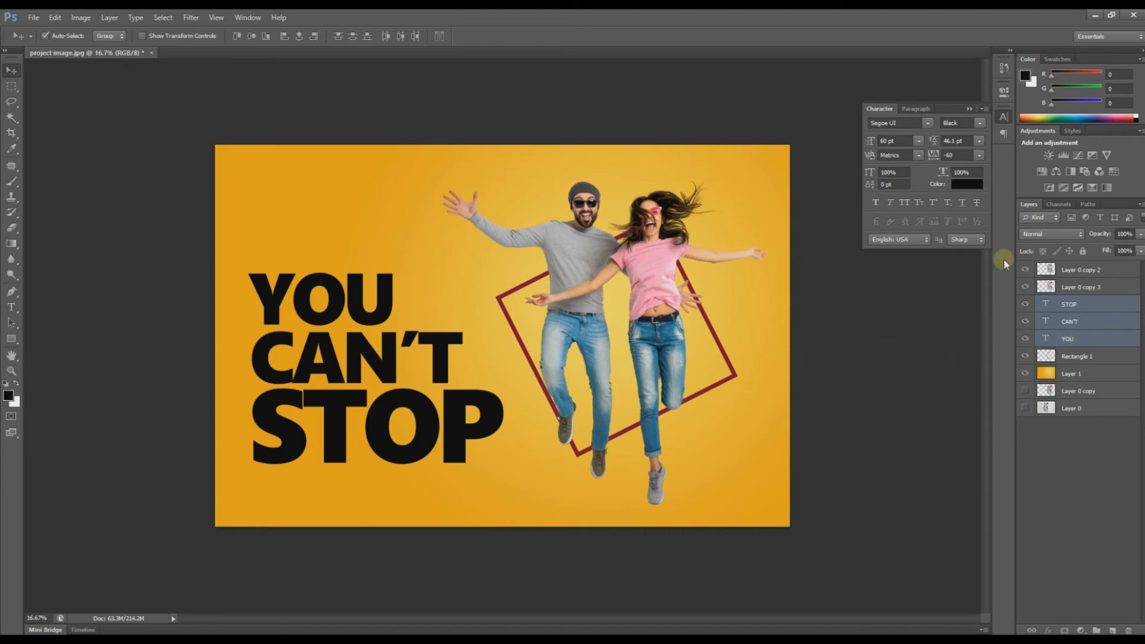
Step: Set the headline text colour to white, then drag a copy of YOU toward the lower right
click(966, 185)
drag(851, 310, 768, 228)
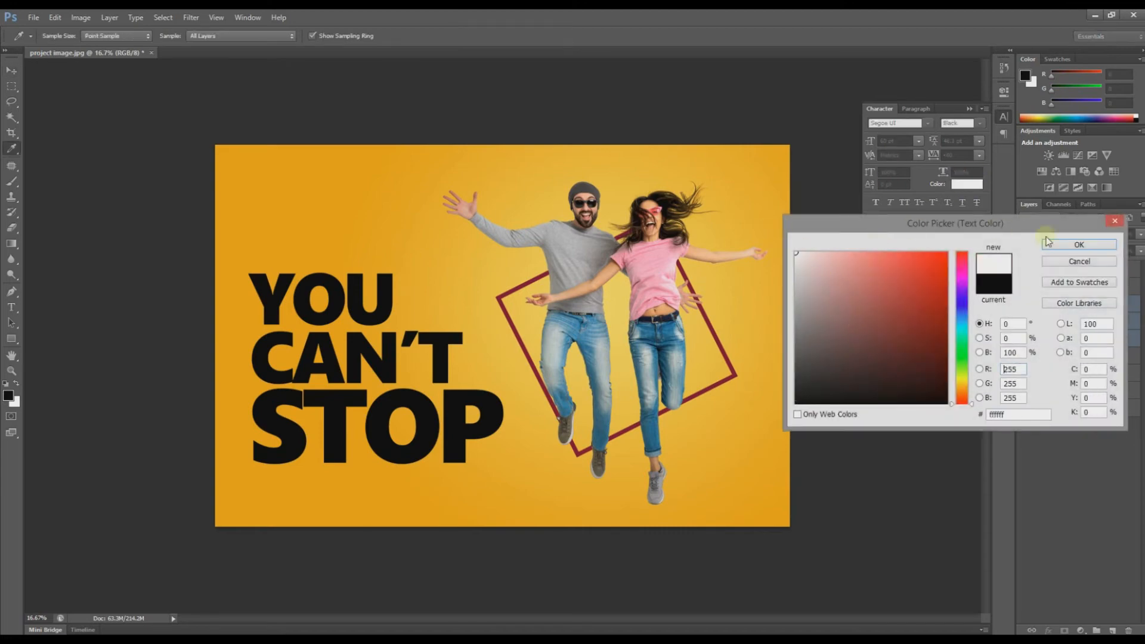
click(1078, 245)
key(v)
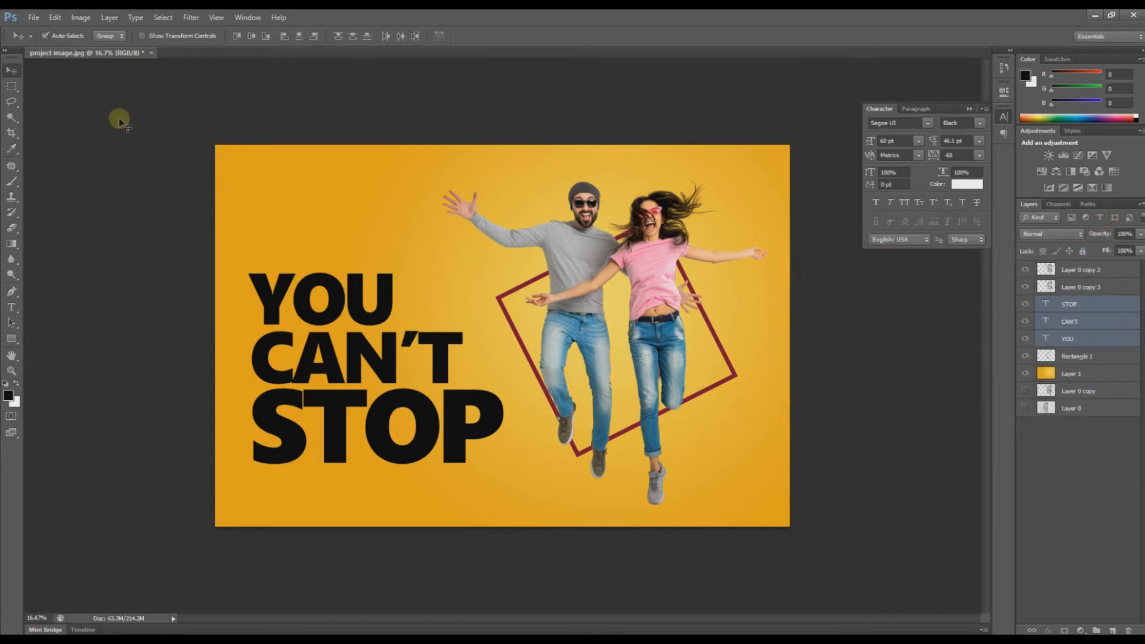
click(109, 307)
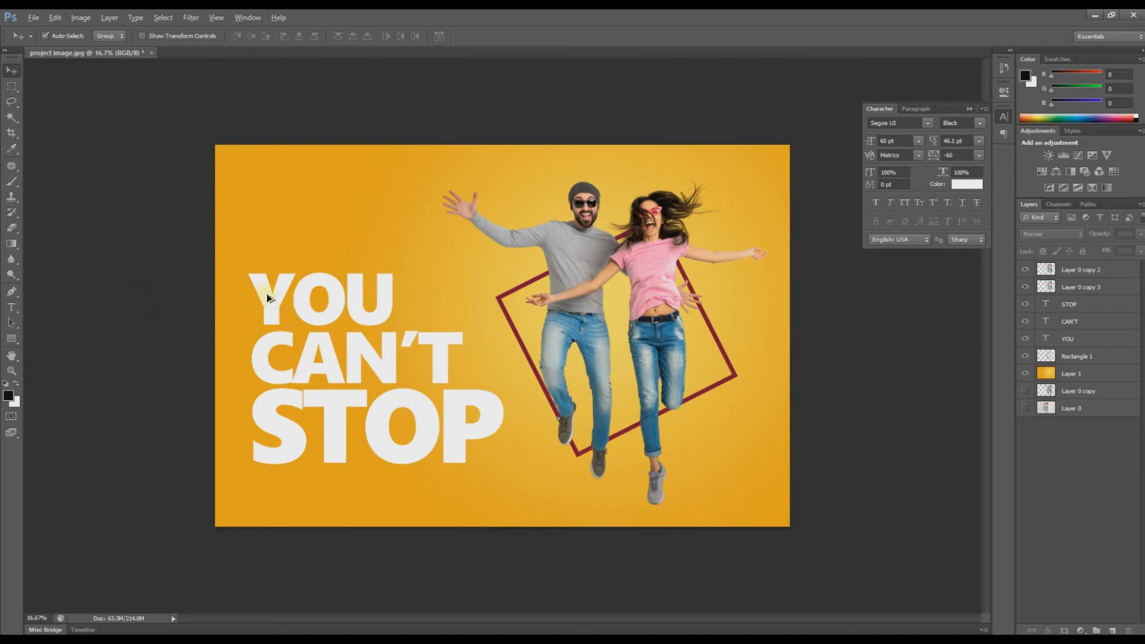
drag(265, 295, 533, 448)
Step: Place the YOU copy beside the woman and retype it as US
drag(593, 428, 657, 427)
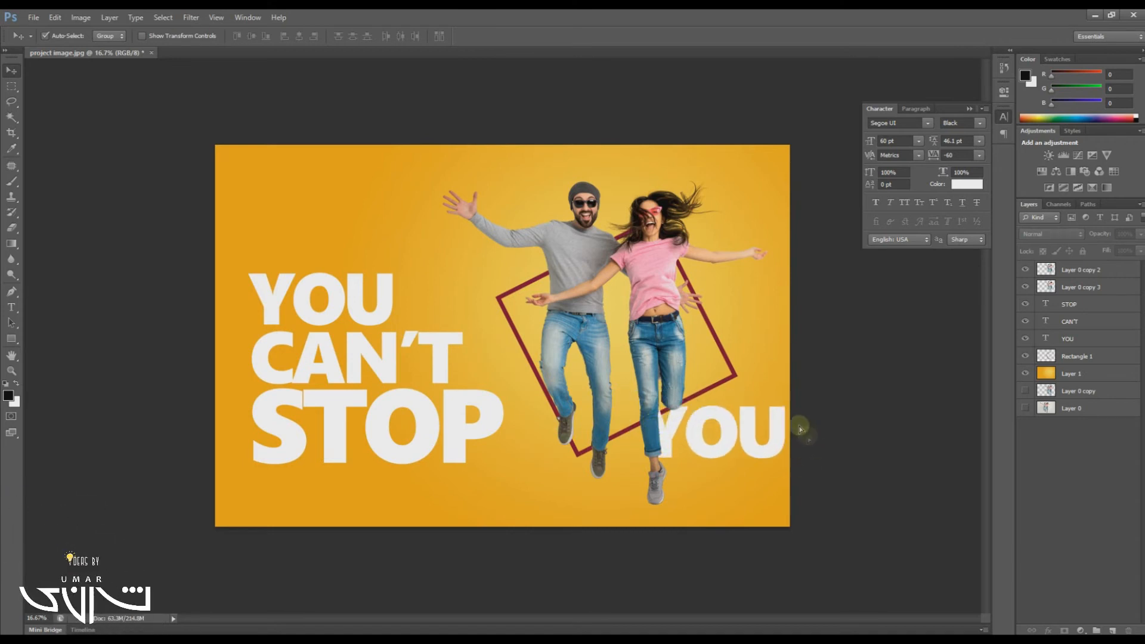
key(t)
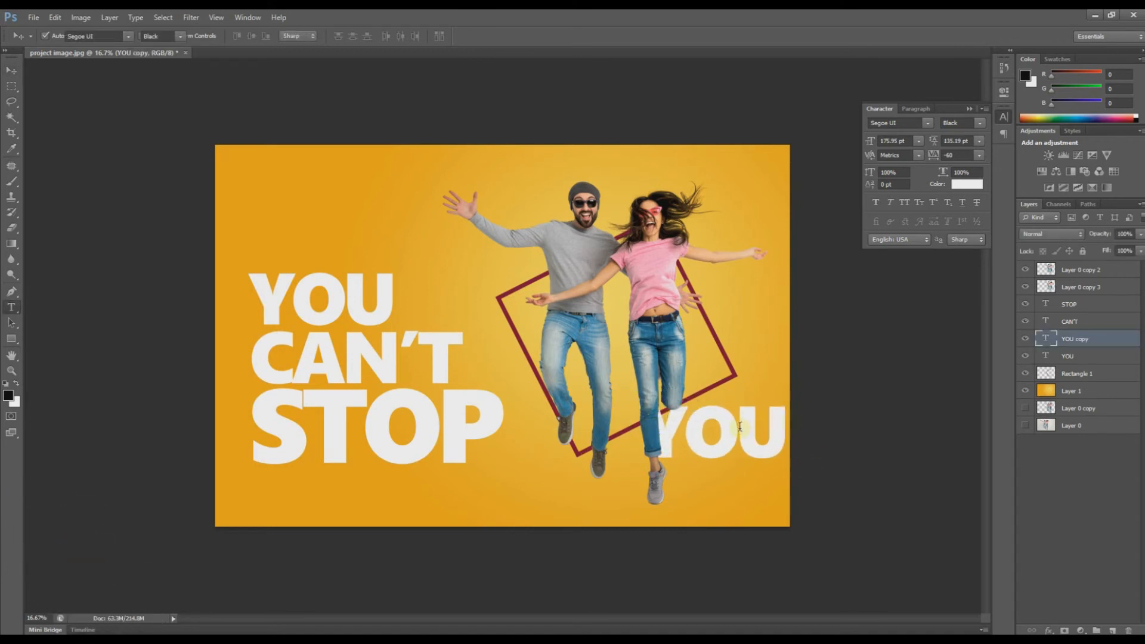
click(740, 427)
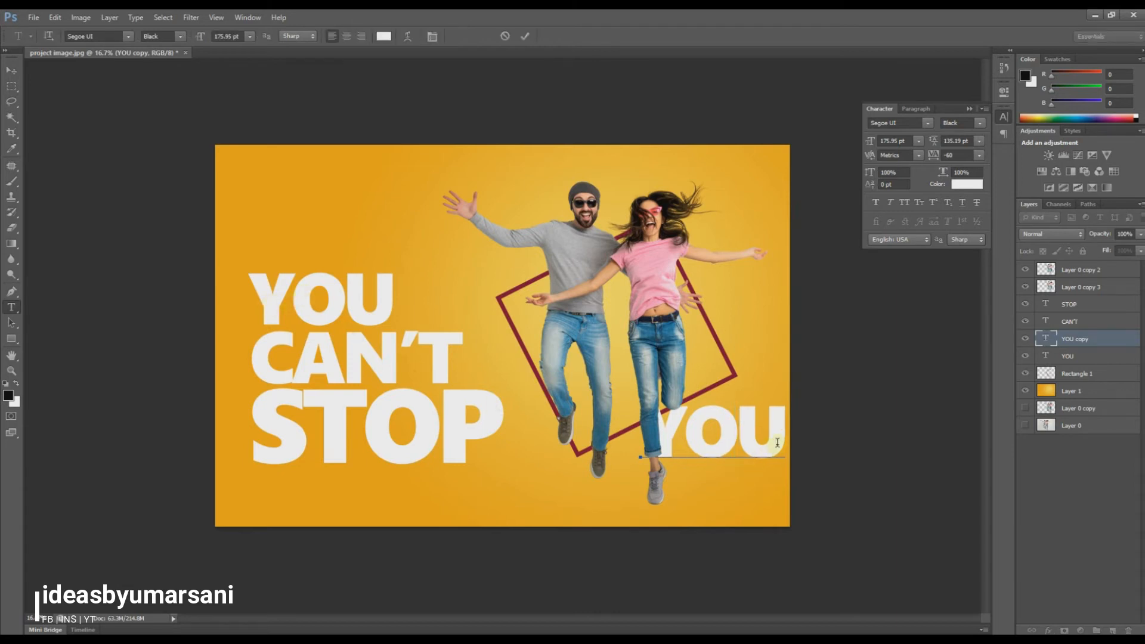
key(ctrl)
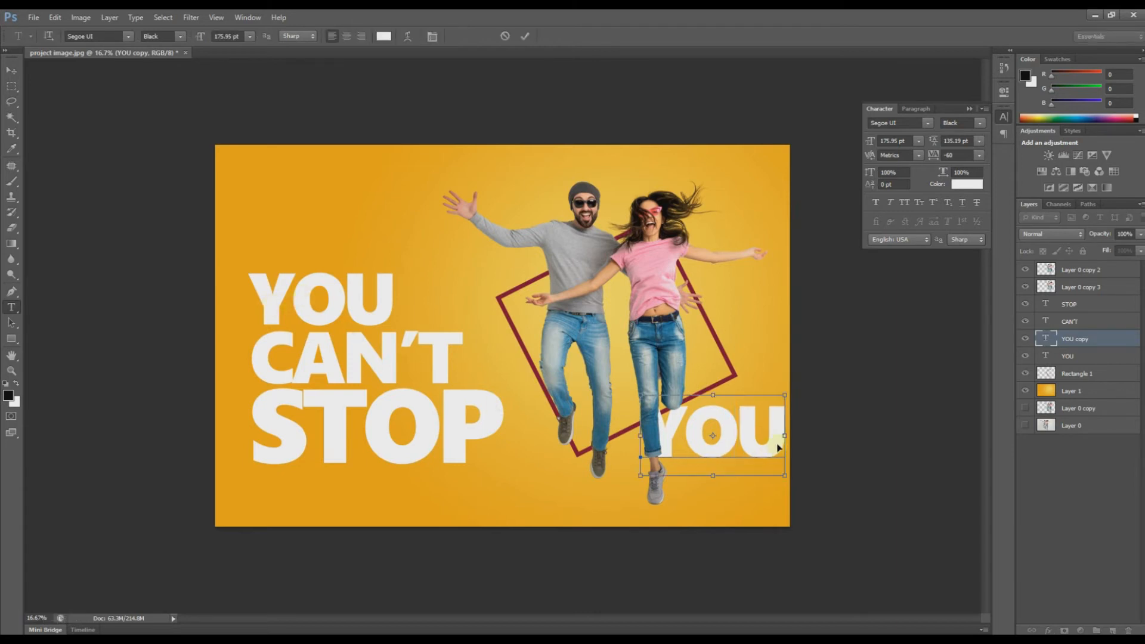
key(ctrl+a)
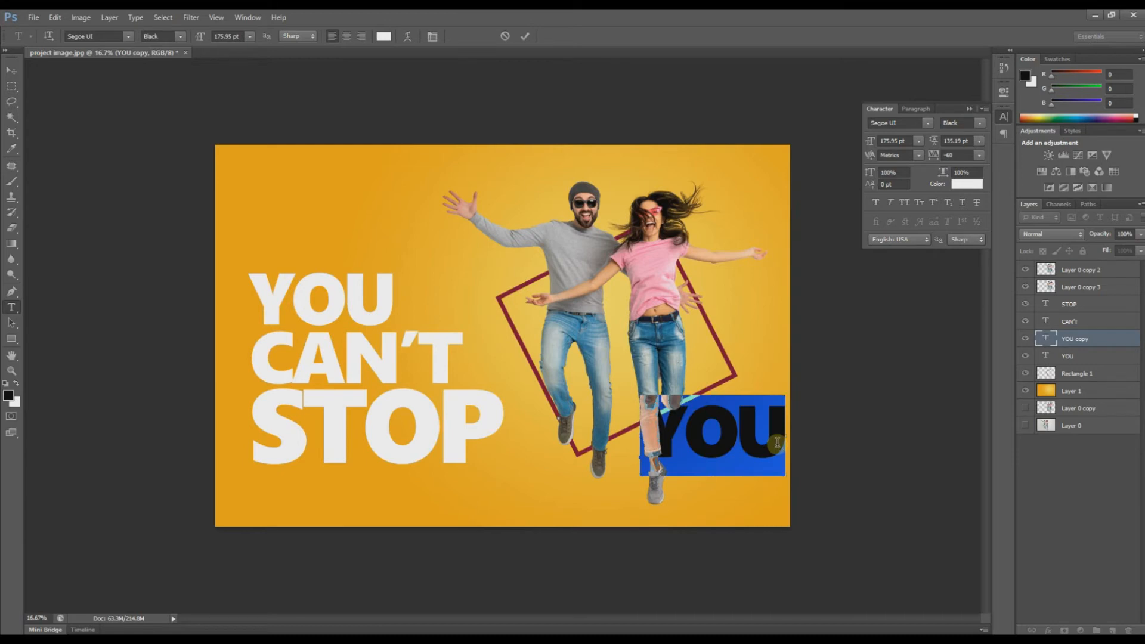
click(777, 443)
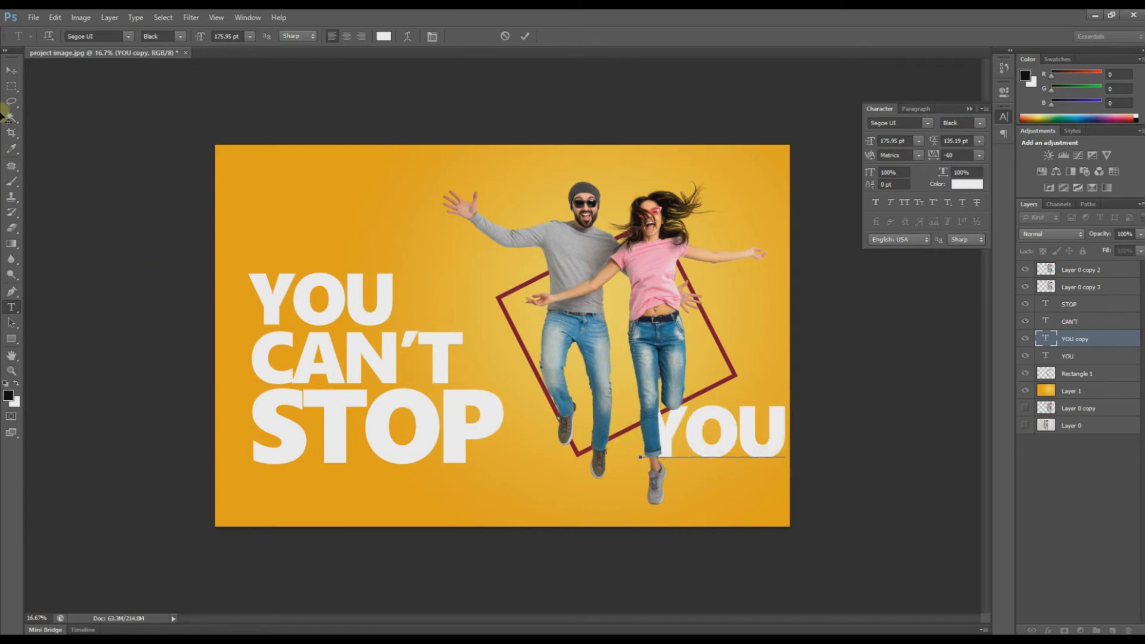
text(US)
click(12, 71)
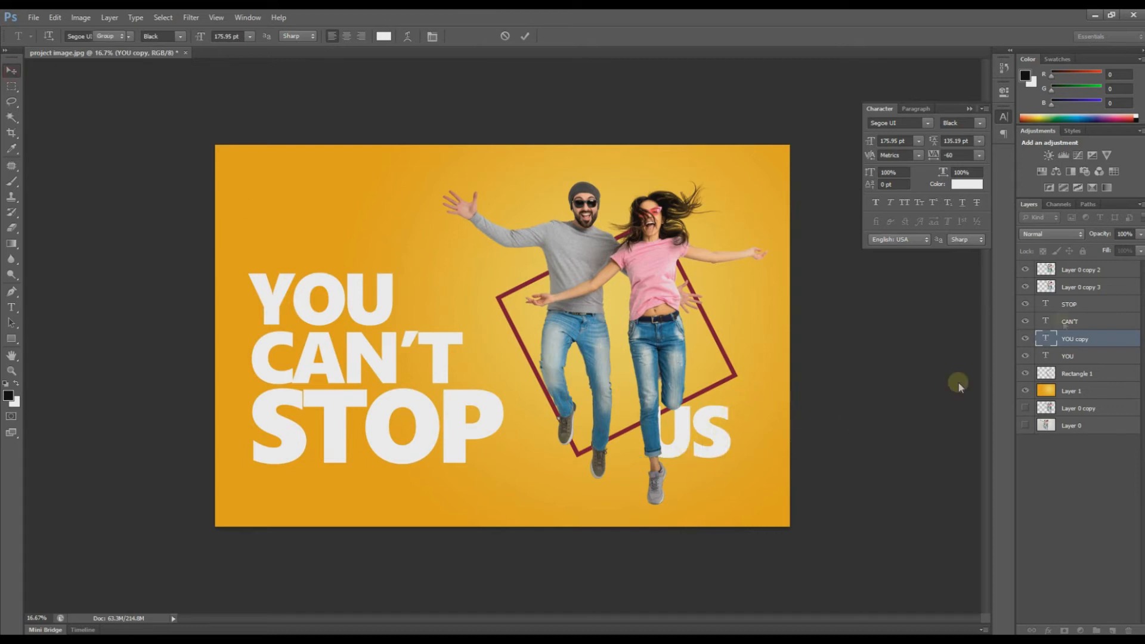
click(1082, 337)
Step: Move the US layer to the top of the stack and set its font to Rage Italic
drag(1096, 267, 1095, 268)
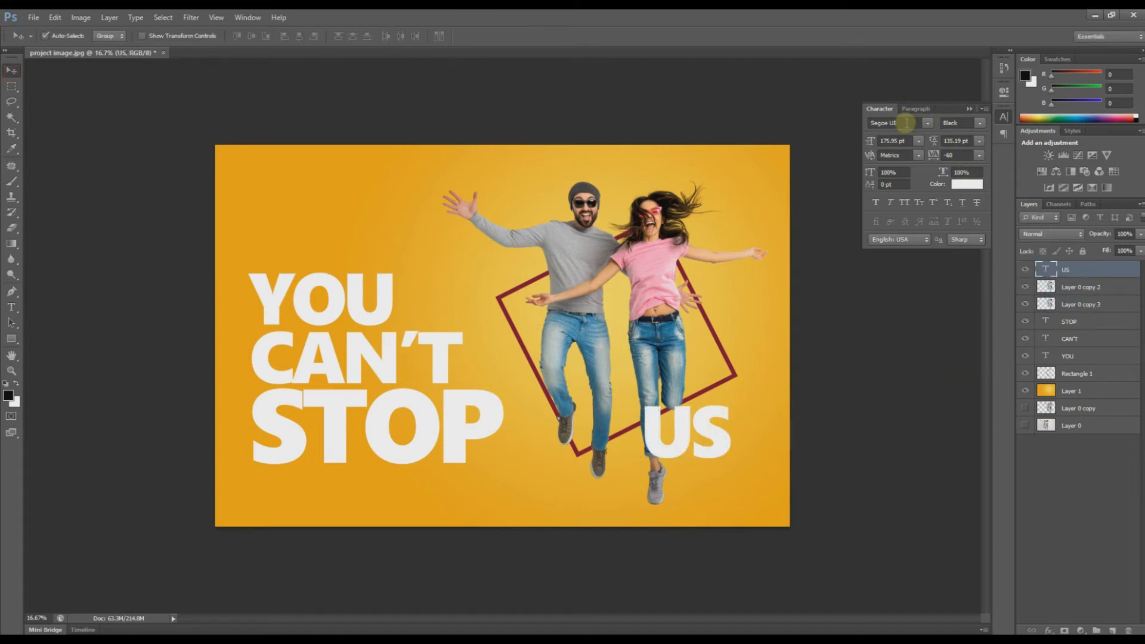
drag(906, 123, 851, 124)
text(Rag)
key(Return)
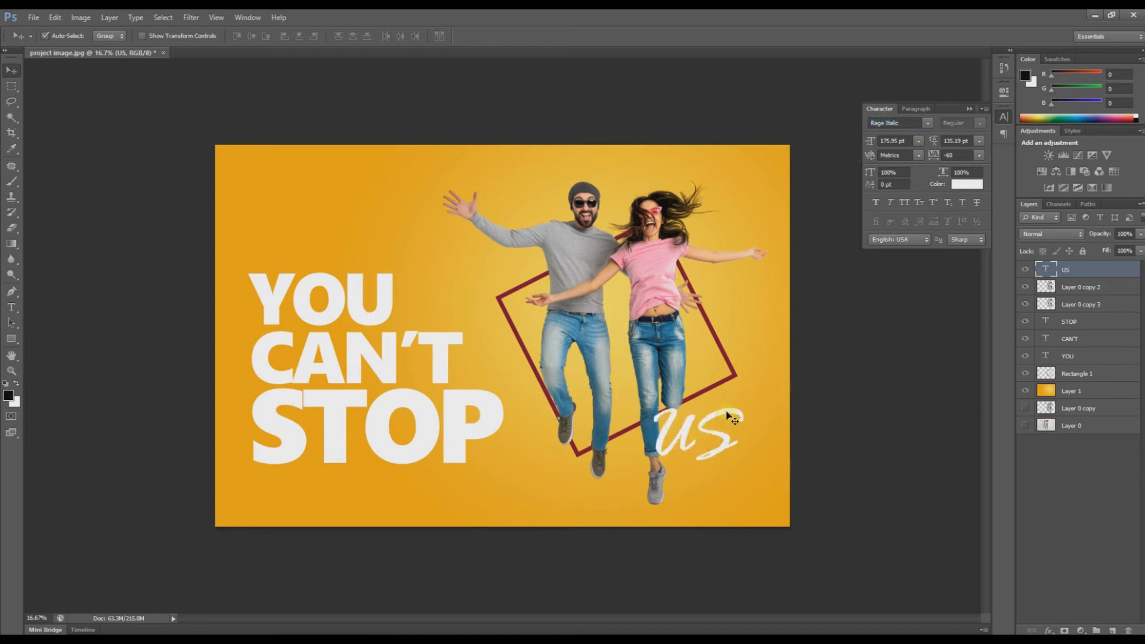
Step: Move the script US over the couple's jeans and resize it
drag(734, 421, 727, 344)
key(ctrl+t)
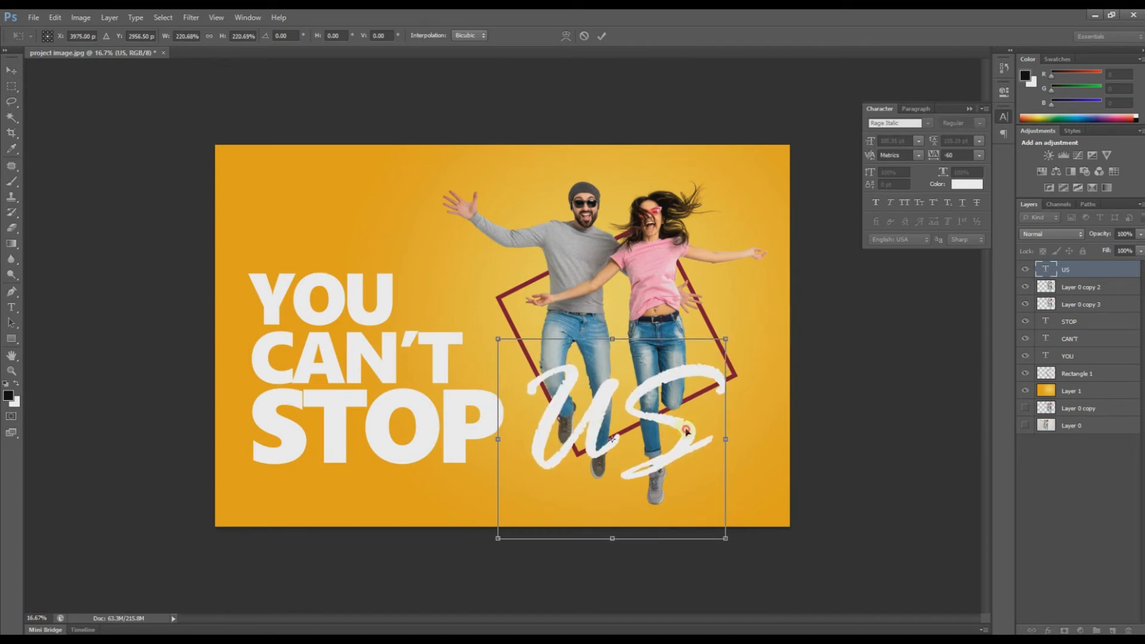
drag(684, 430, 687, 432)
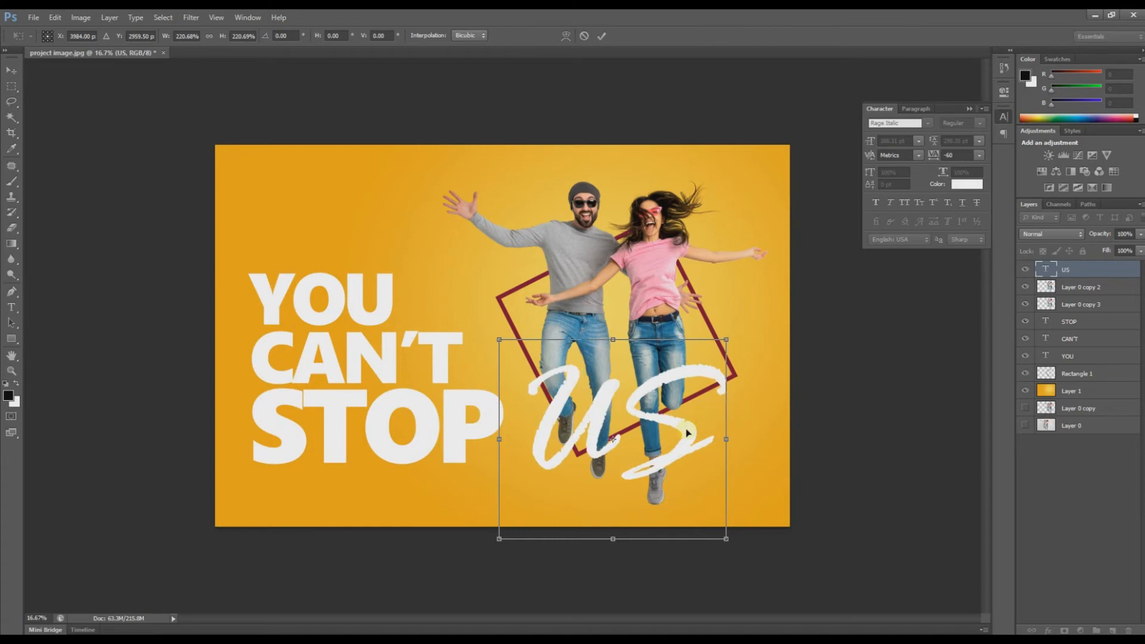
key(Return)
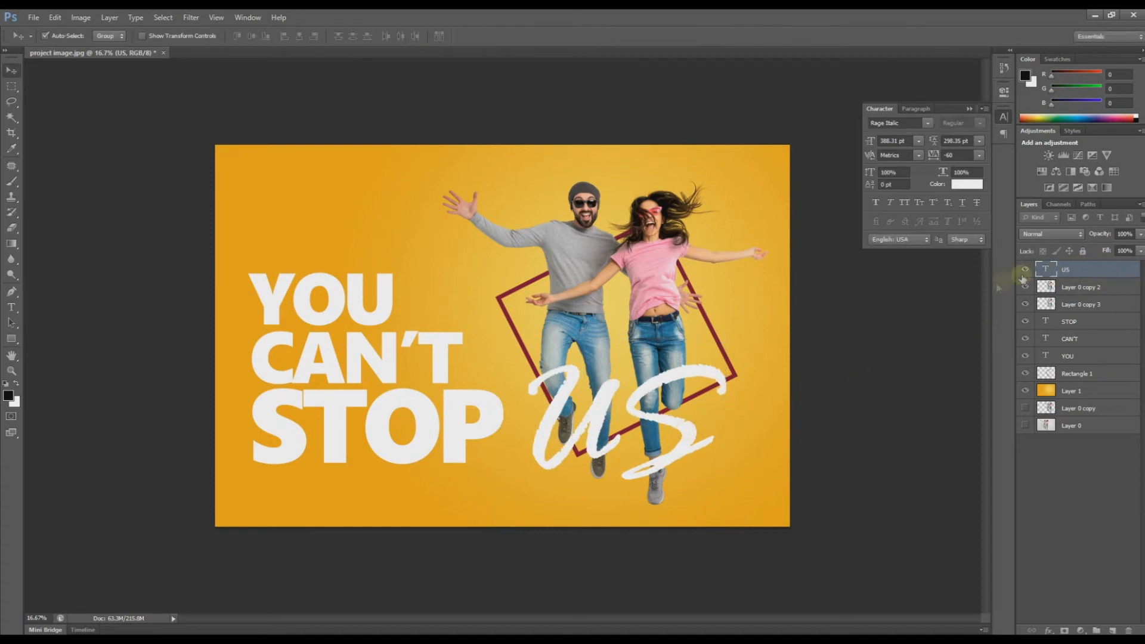
Step: Zoom in on the legs and rasterize the US type layer into pixels
drag(684, 444, 692, 474)
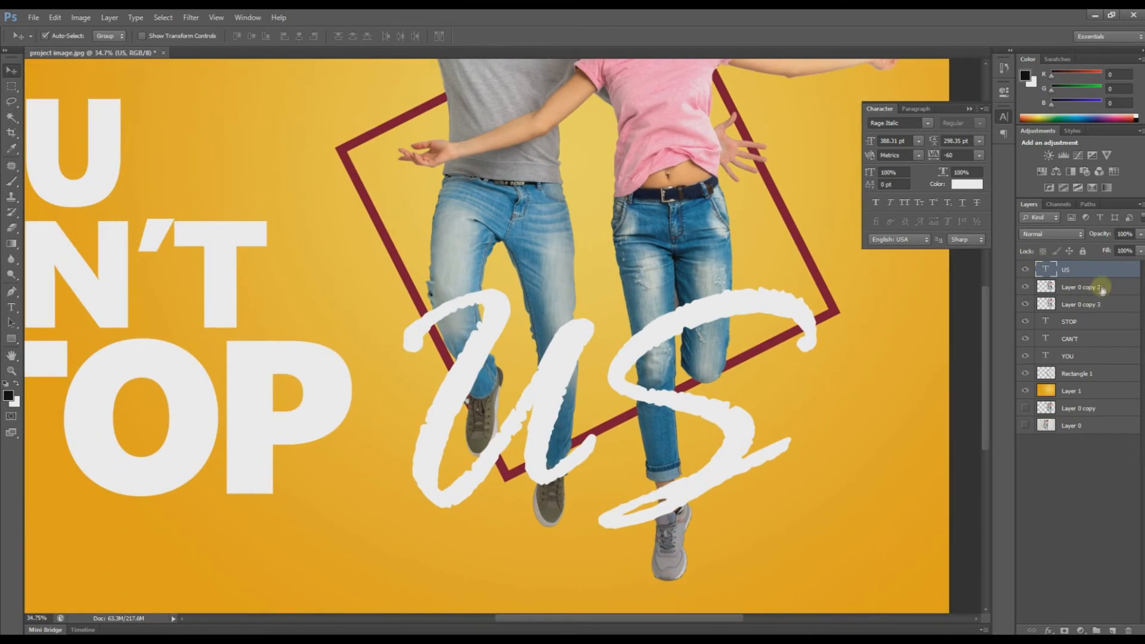
right_click(1075, 269)
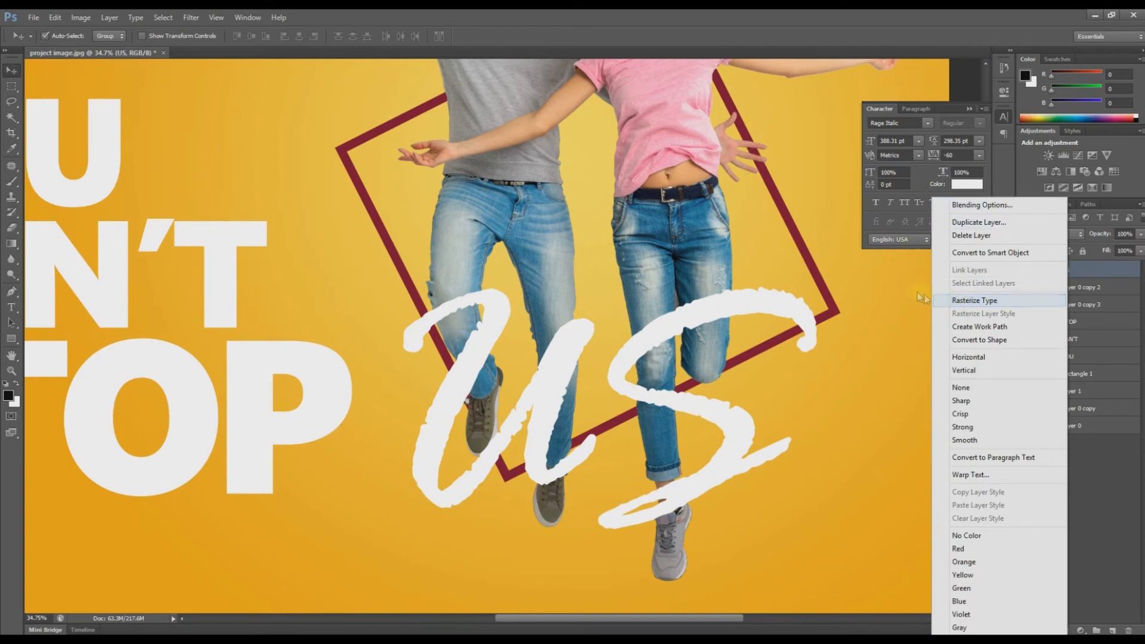
click(974, 301)
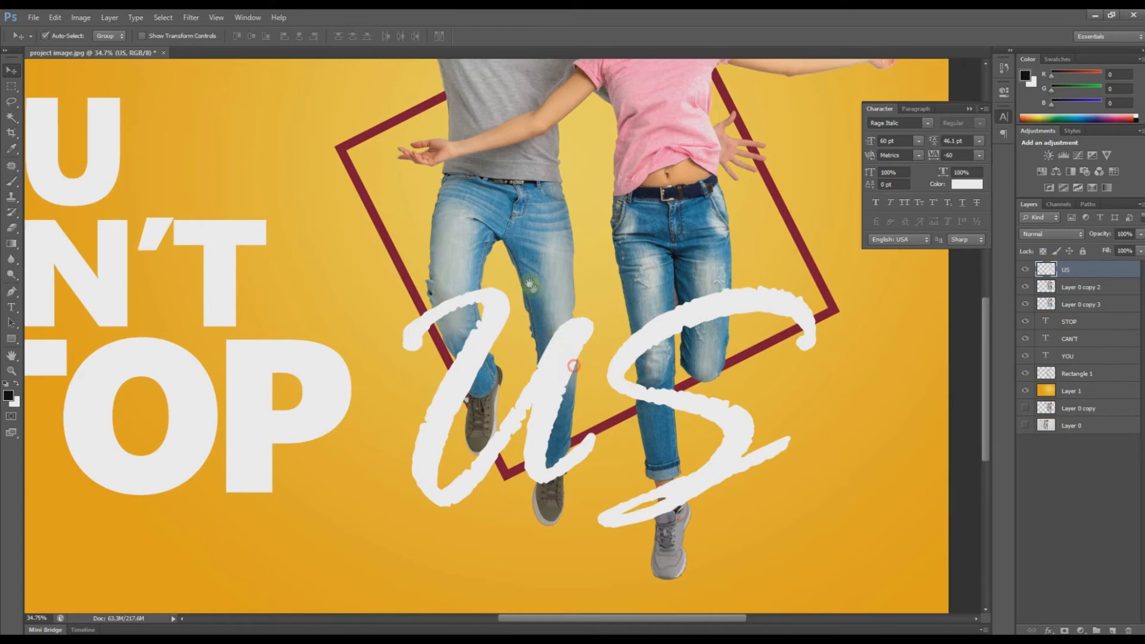
Step: Load a selection of the couple's outline from the Layer 0 copy 3 thumbnail
scroll(620, 394, down, 3)
scroll(620, 393, right, 1)
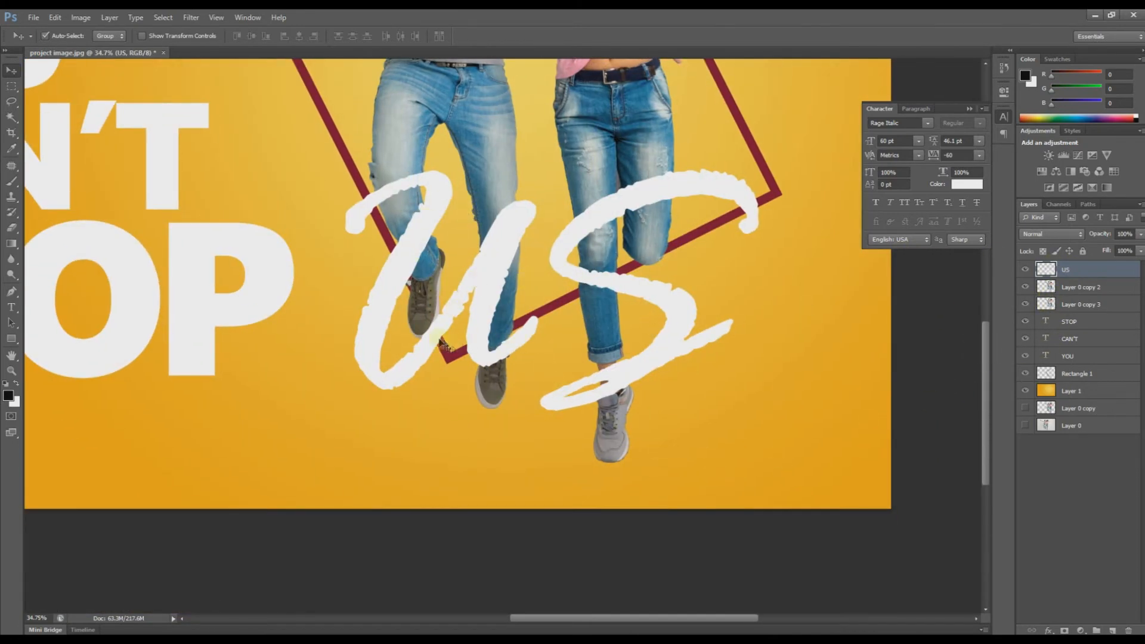
ctrl+click(1047, 304)
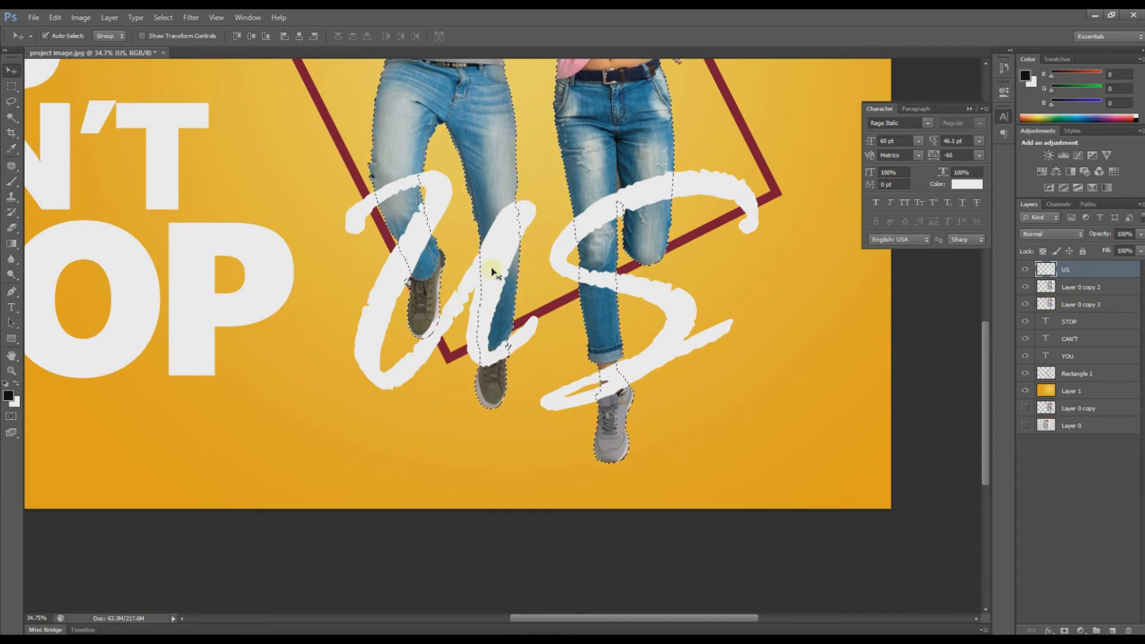
Step: Set up a 48 px round eraser, slightly enlarged, and shift the US lettering left and up
click(1066, 271)
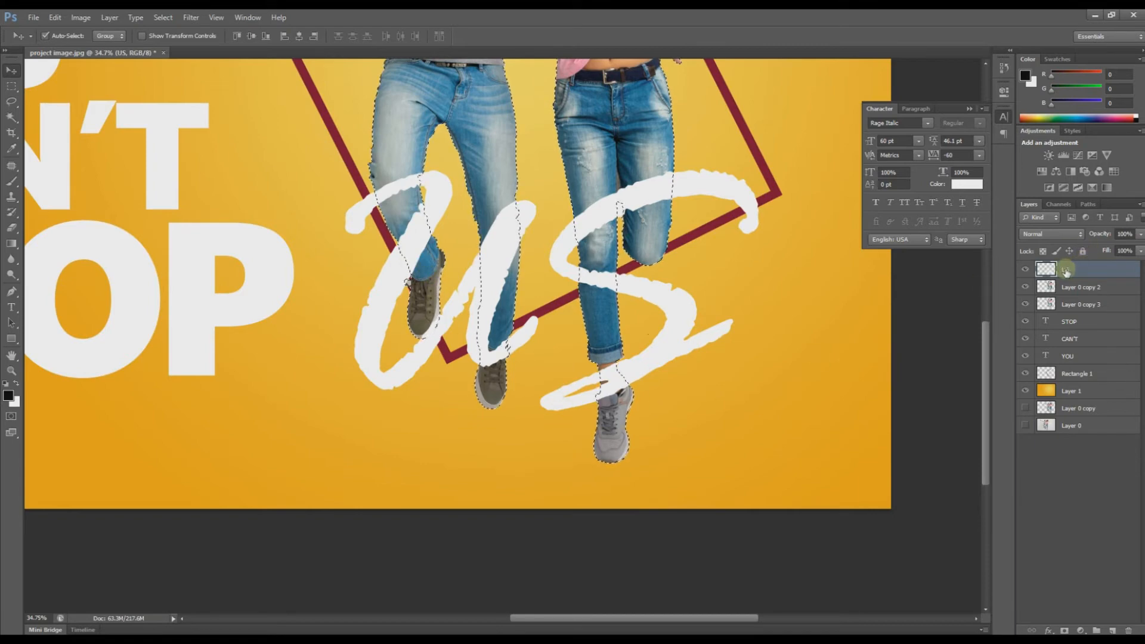
key(e)
click(60, 37)
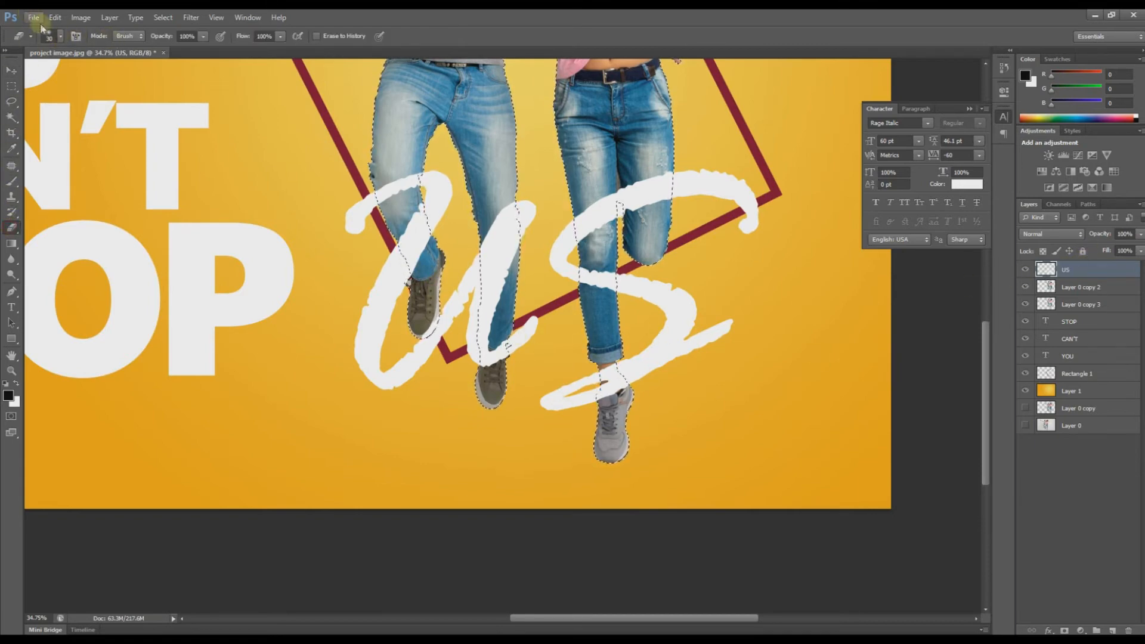
click(63, 37)
click(25, 126)
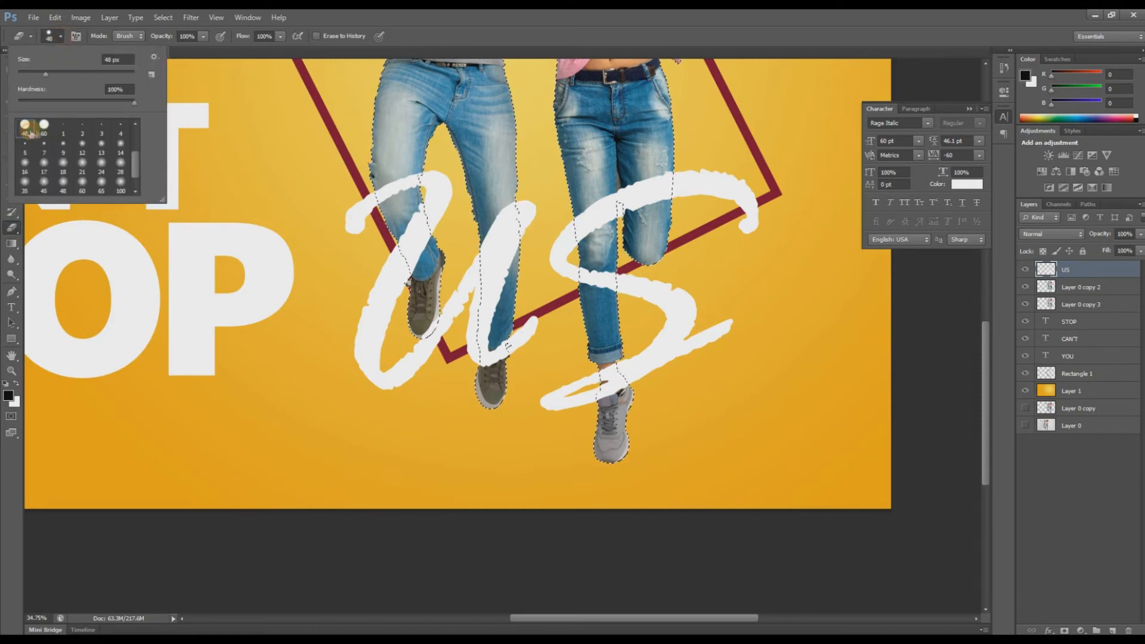
click(313, 380)
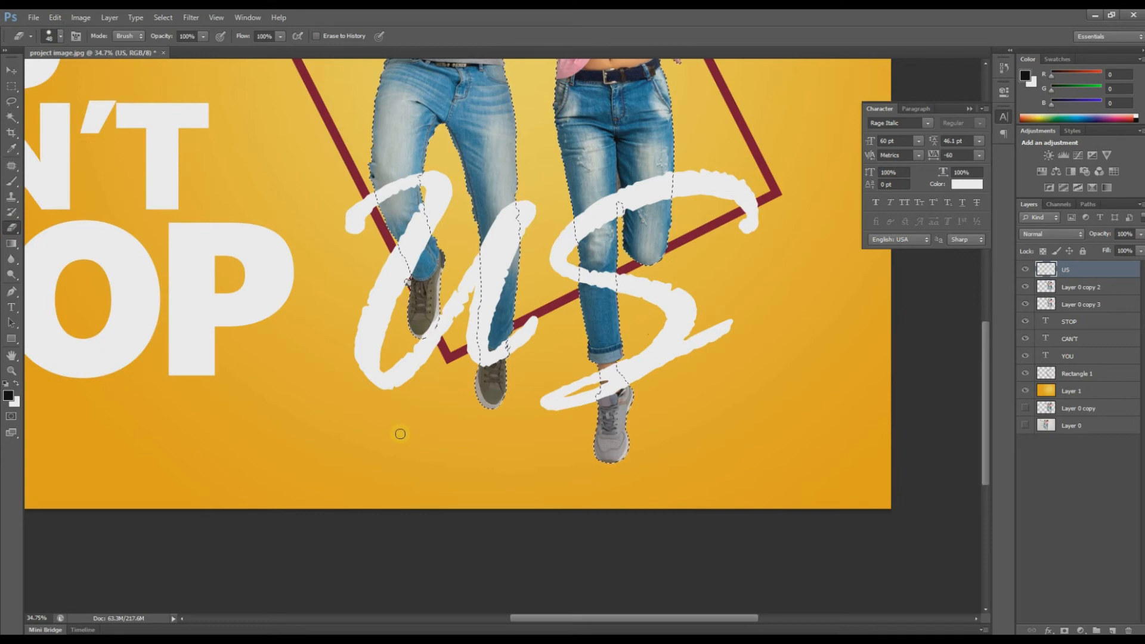
key(bracketright)
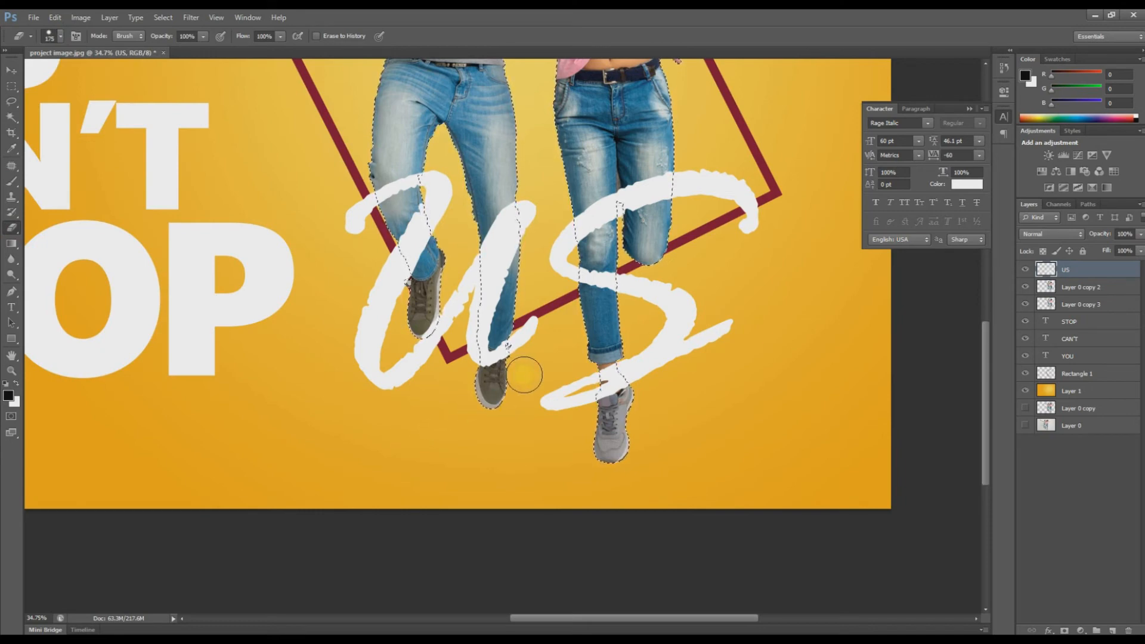
key(v)
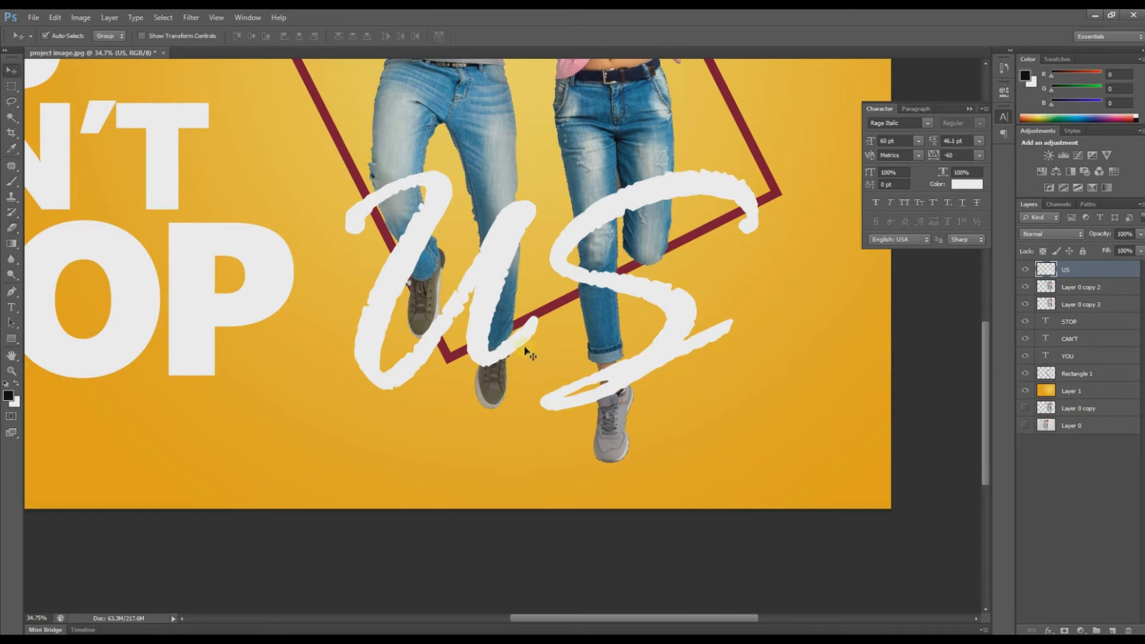
drag(524, 338, 511, 331)
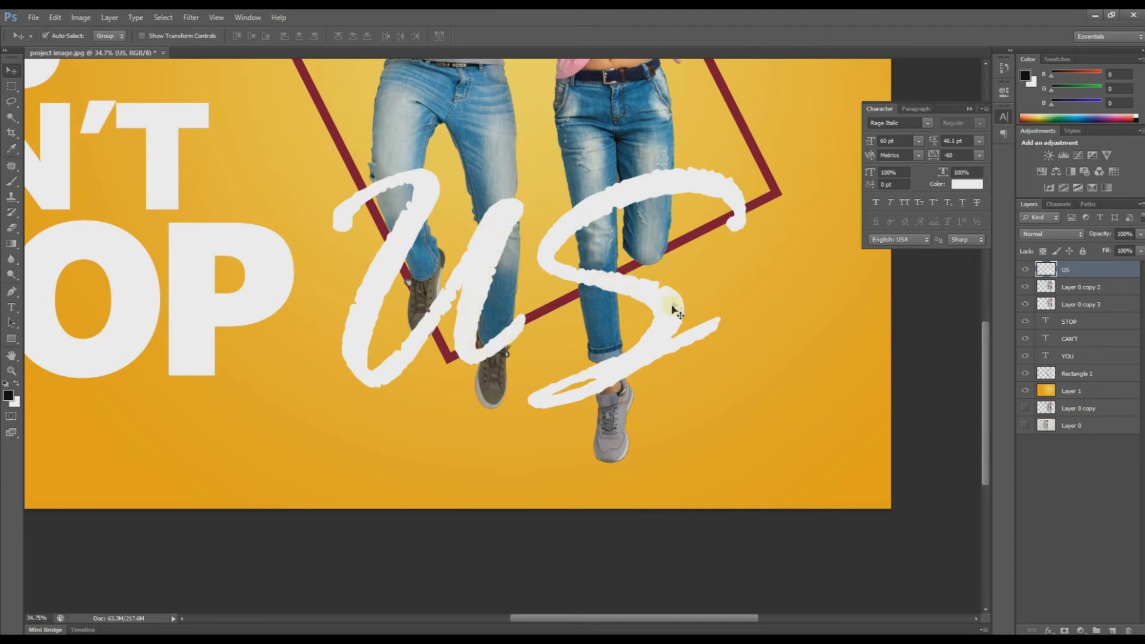
Step: Within the jeans selection, erase the US strokes over the left shoe and right leg, then deselect
key(e)
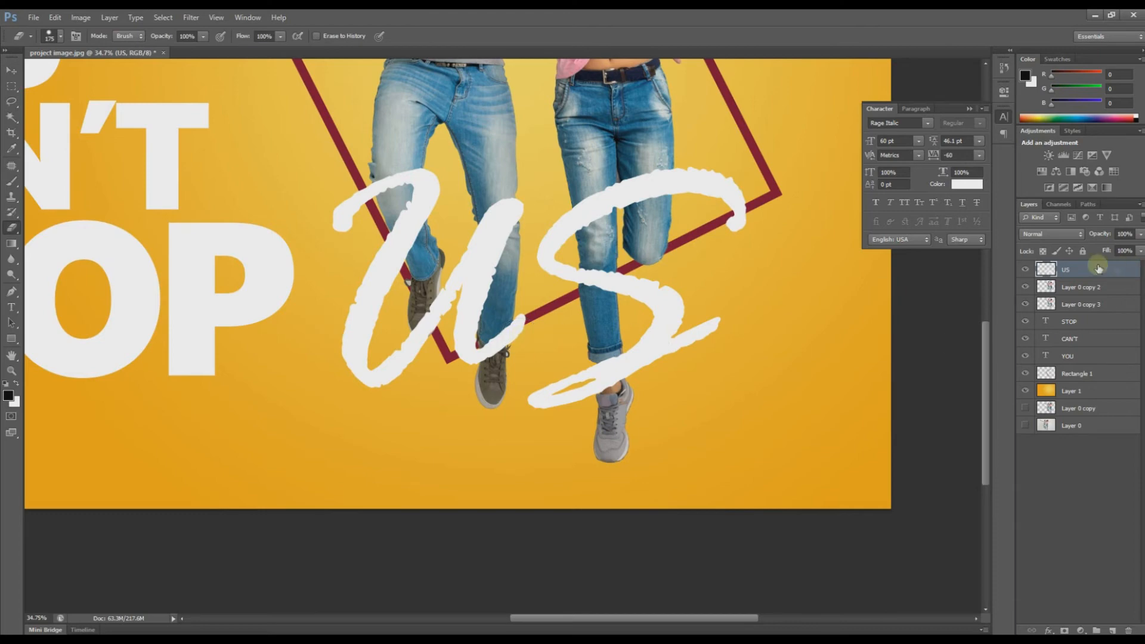
ctrl+click(1048, 309)
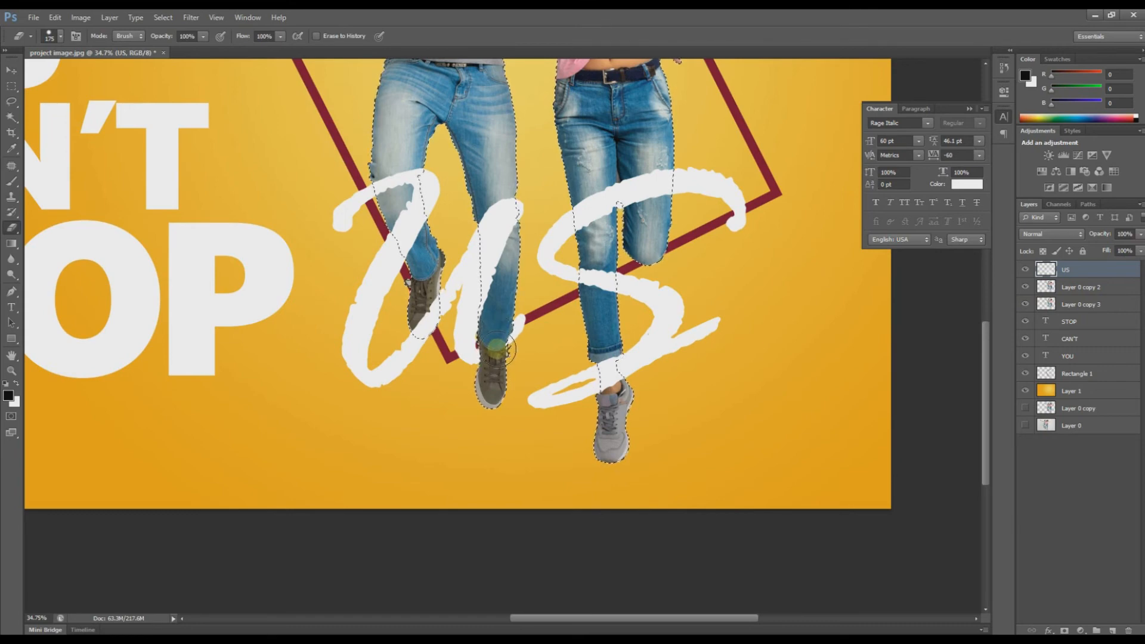
drag(425, 304, 425, 308)
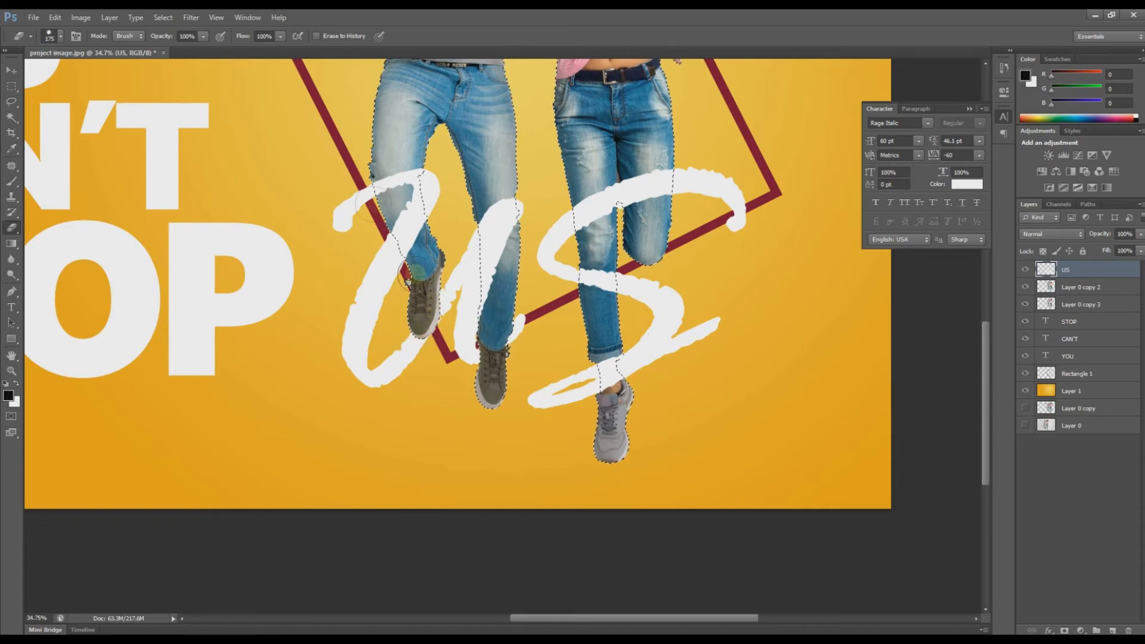
click(616, 375)
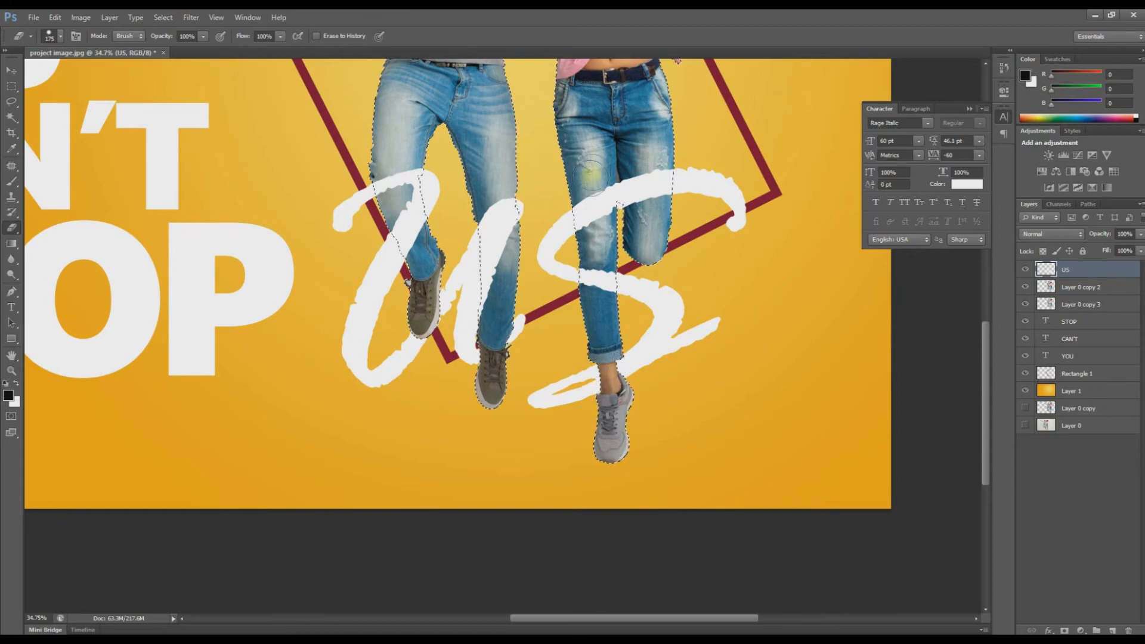
mouse_move(591, 176)
mouse_down()
mouse_move(586, 225)
mouse_move(592, 198)
mouse_move(672, 171)
mouse_move(581, 205)
mouse_move(662, 179)
mouse_up()
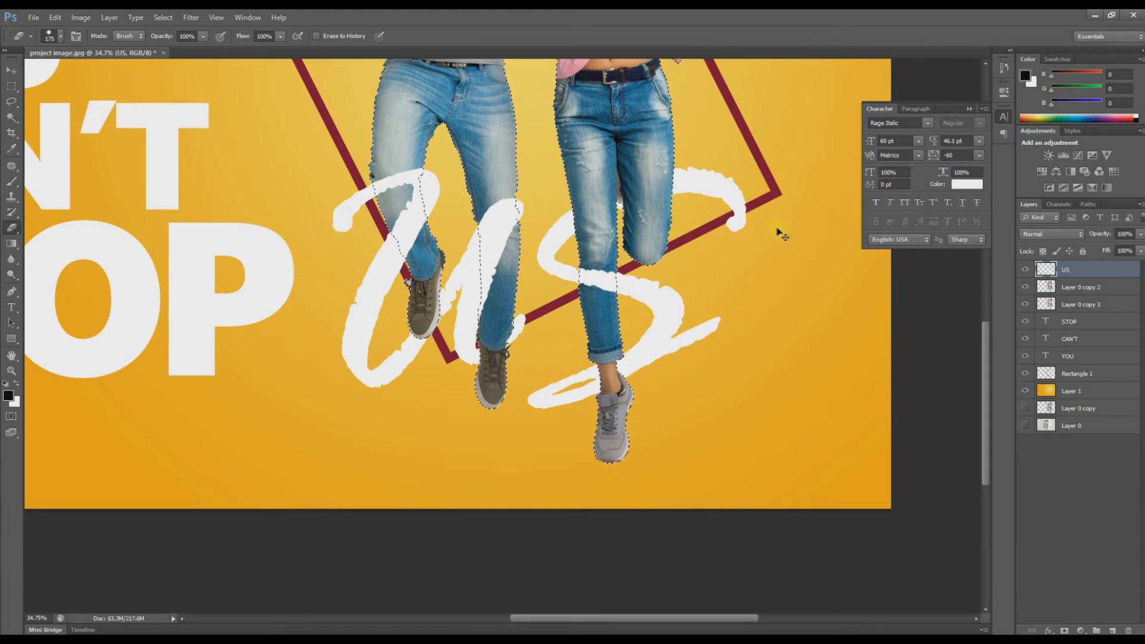
key(ctrl+d)
key(ctrl+minus)
key(ctrl+minus)
key(ctrl+minus)
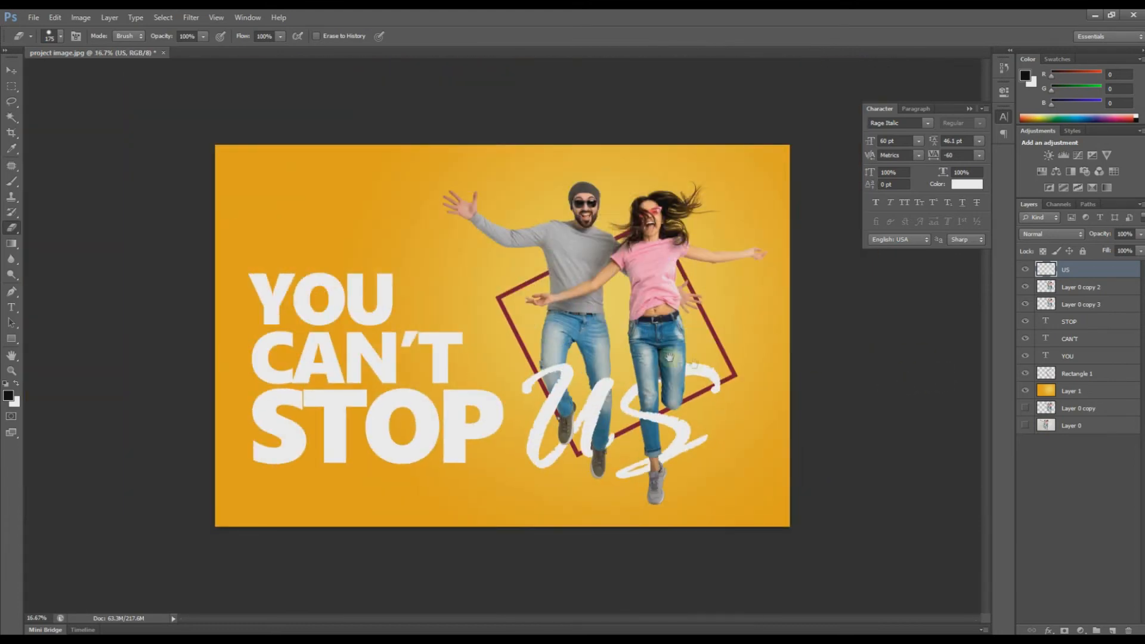
Step: Type a RED ALERT text line above the YOU CAN'T STOP US headline
key(ctrl+0)
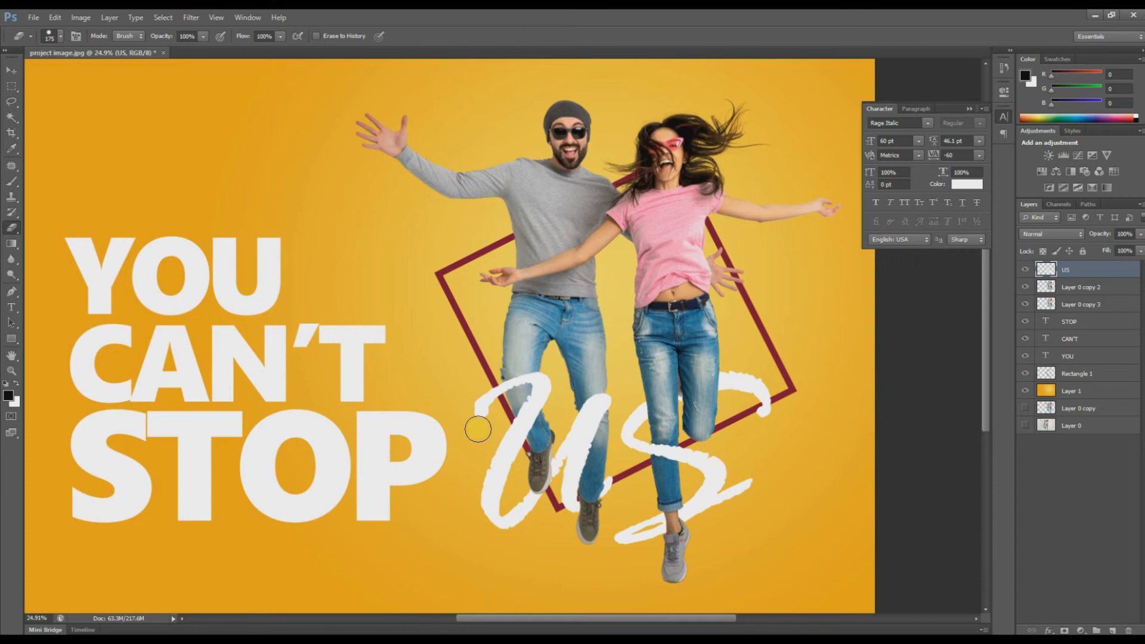
key(ctrl+minus)
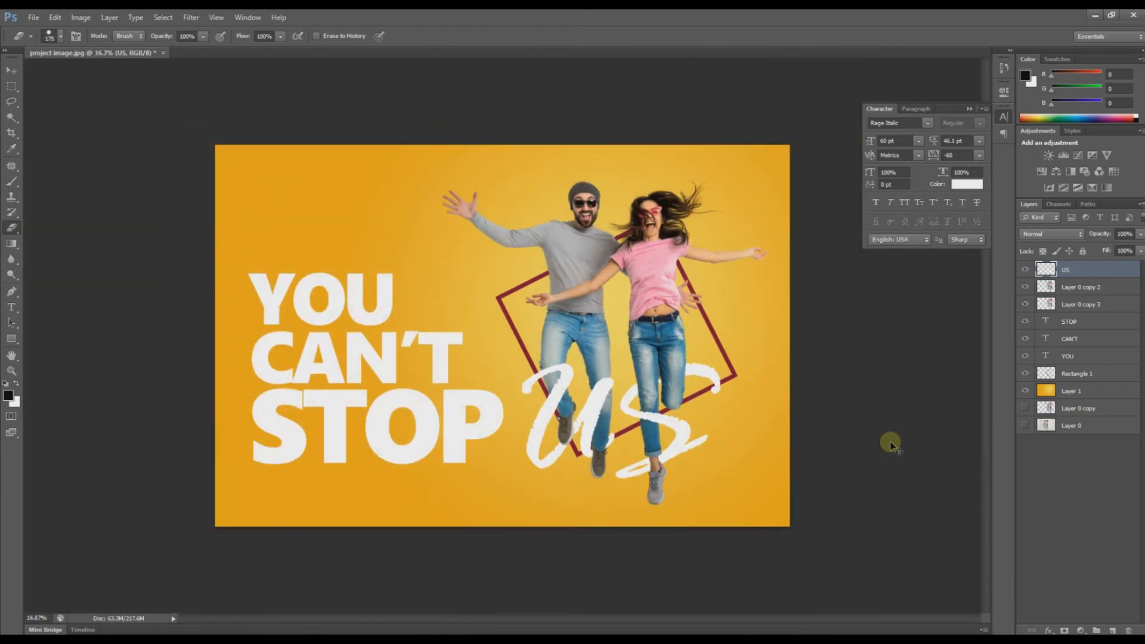
key(t)
click(332, 195)
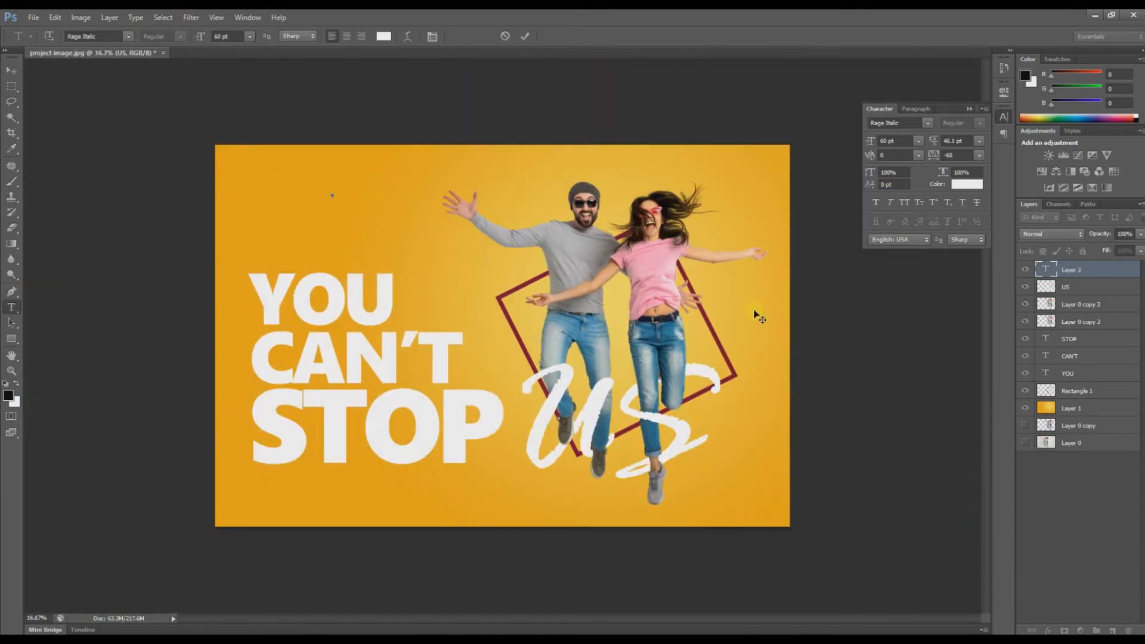
text(D)
text(ED)
text( A)
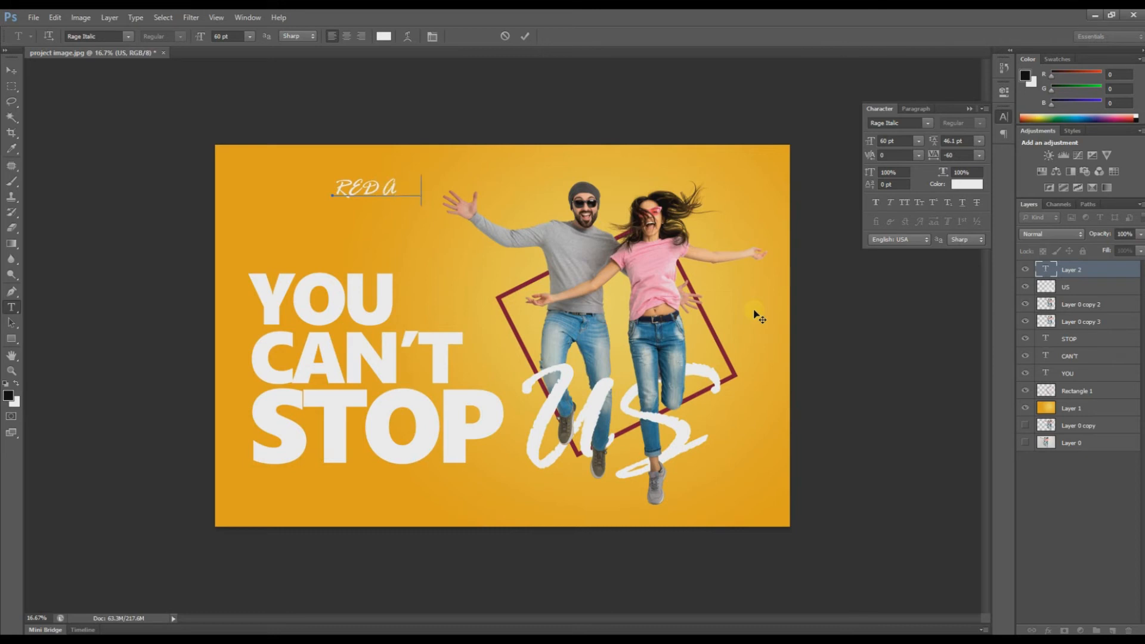
text(LERT)
click(12, 72)
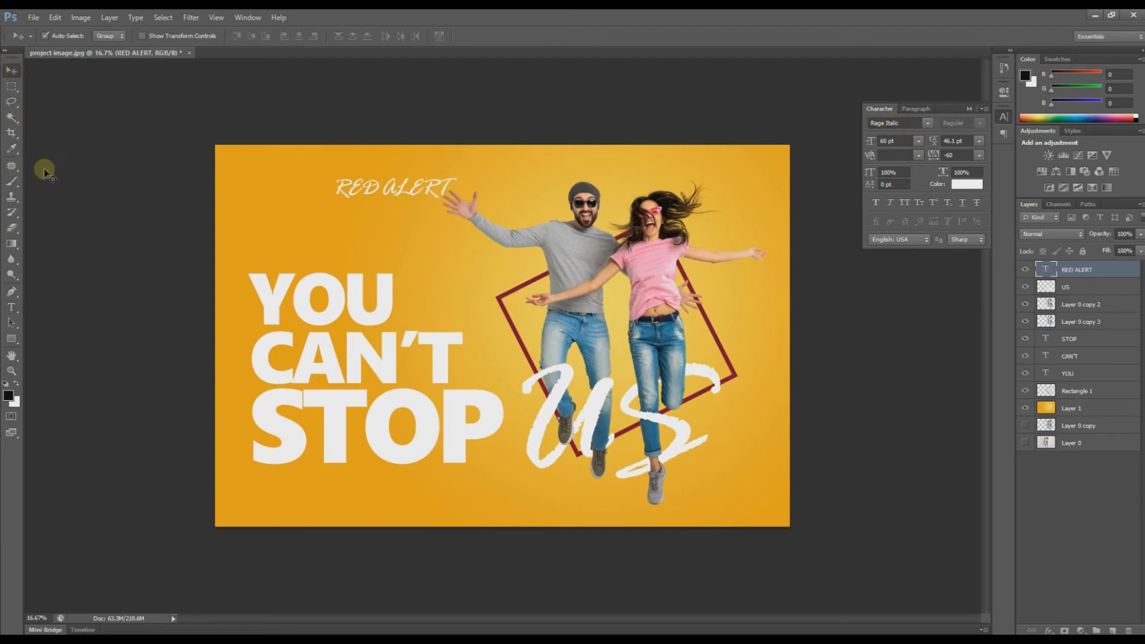
Step: Change the RED ALERT font to Segoe Print in the Character panel
click(11, 307)
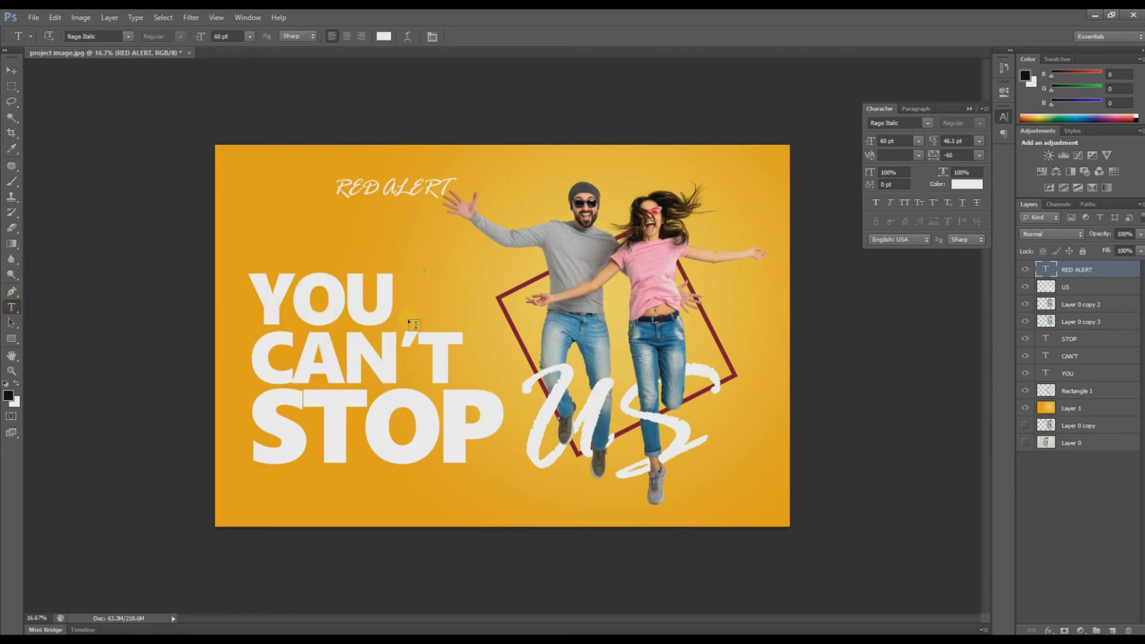
drag(903, 123, 813, 121)
text(Segoe Print)
key(Return)
Step: Set RED ALERT to the Segoe UI font in Bold style
click(928, 124)
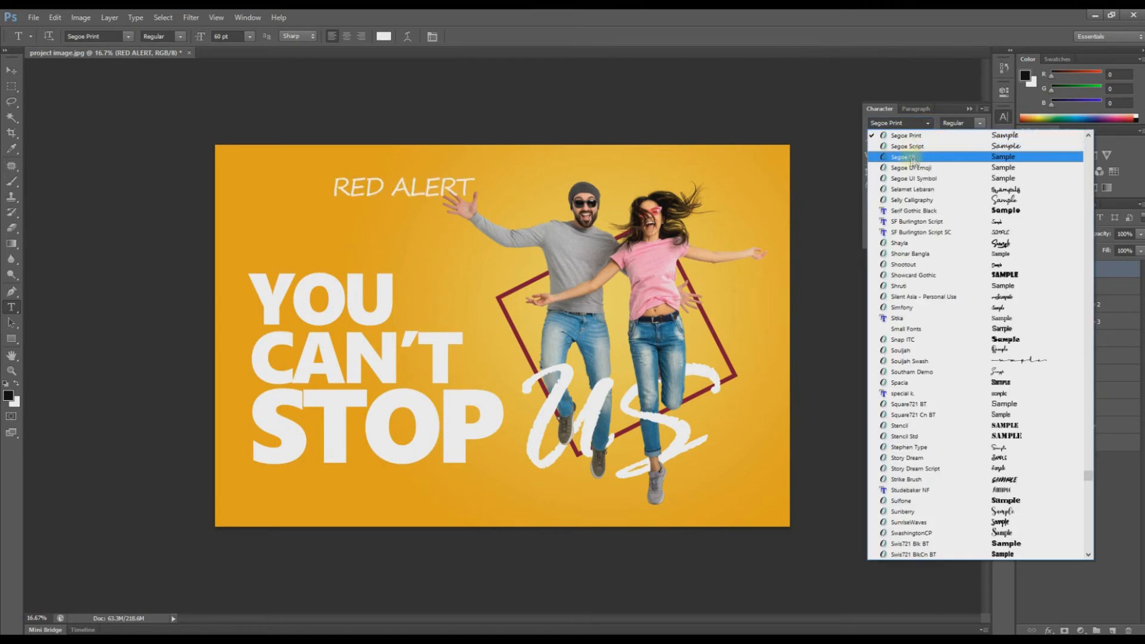
key(Escape)
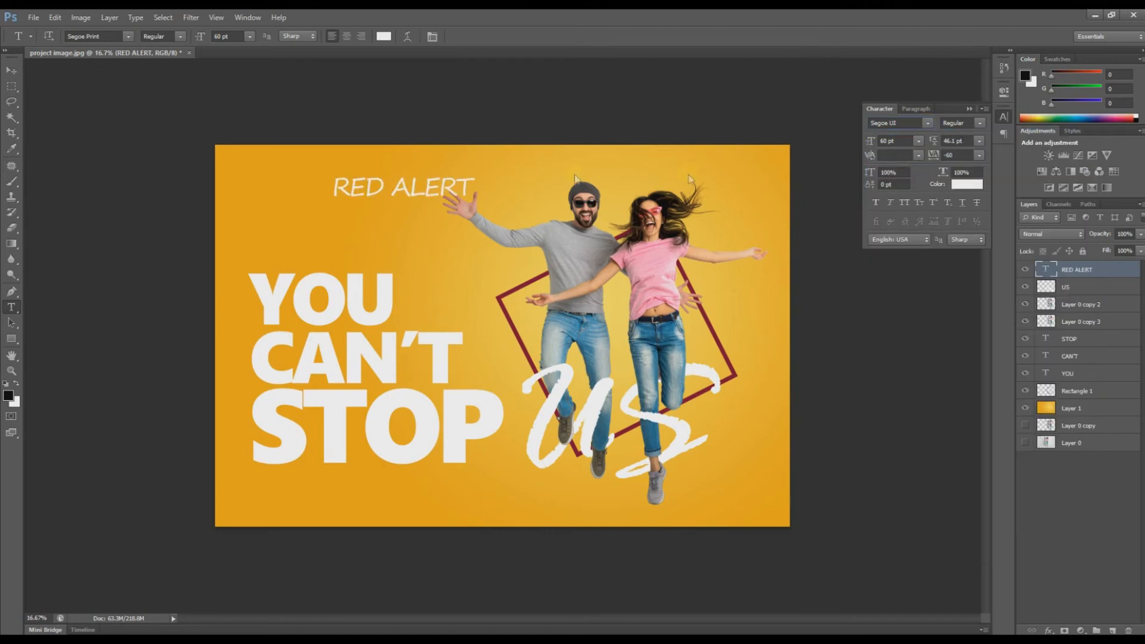
click(12, 74)
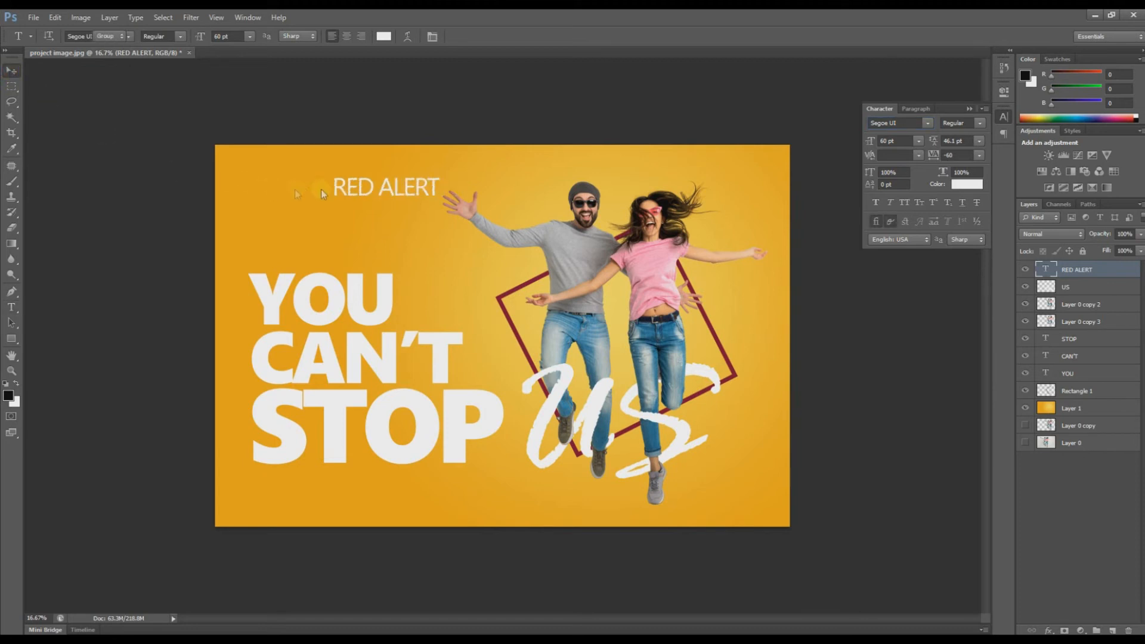
click(981, 123)
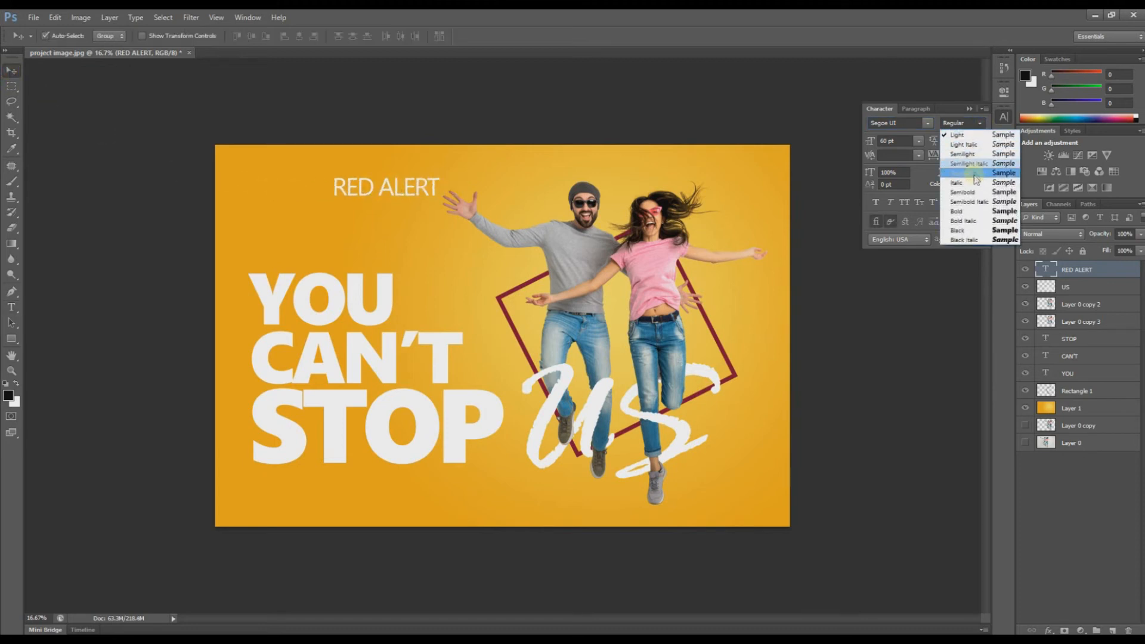
click(968, 211)
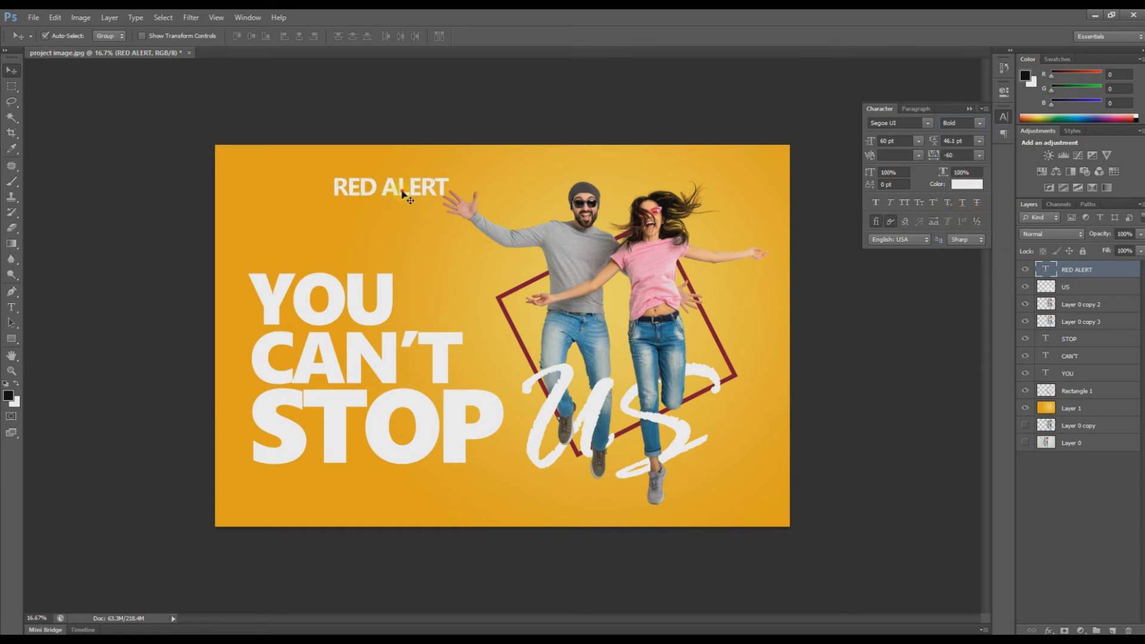
Step: Nudge RED ALERT left and up and scale it down to about 90%
mouse_move(403, 196)
mouse_down()
mouse_move(389, 191)
mouse_move(419, 197)
mouse_up()
key(ctrl+t)
key(Return)
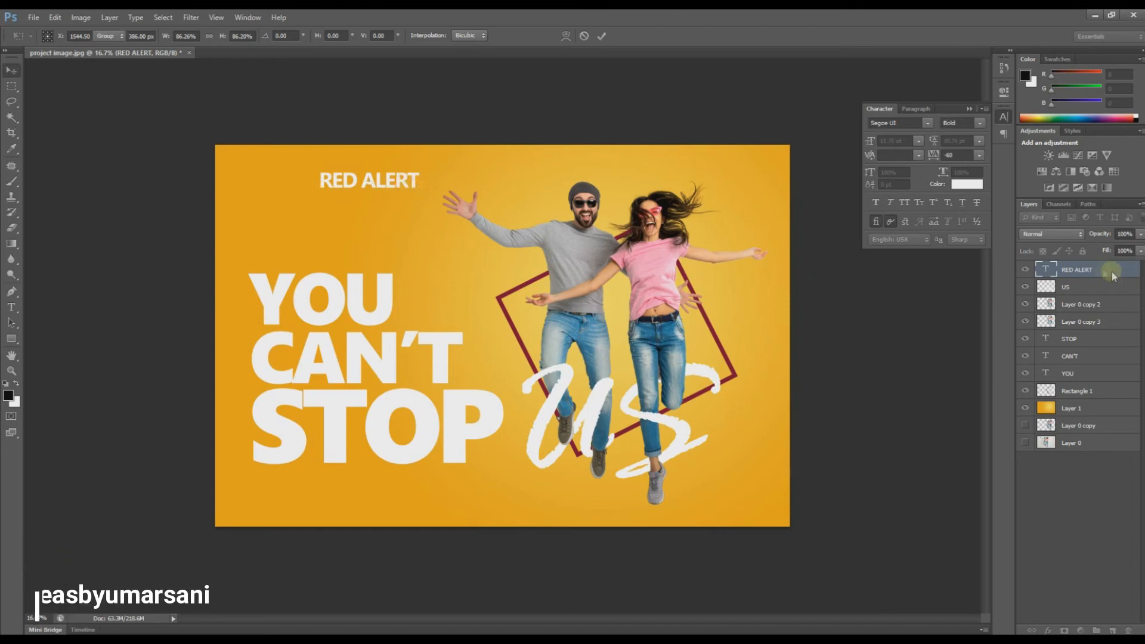
click(1072, 271)
Step: Duplicate RED ALERT below the original and retype the copy as FLAT
drag(1072, 271, 1117, 630)
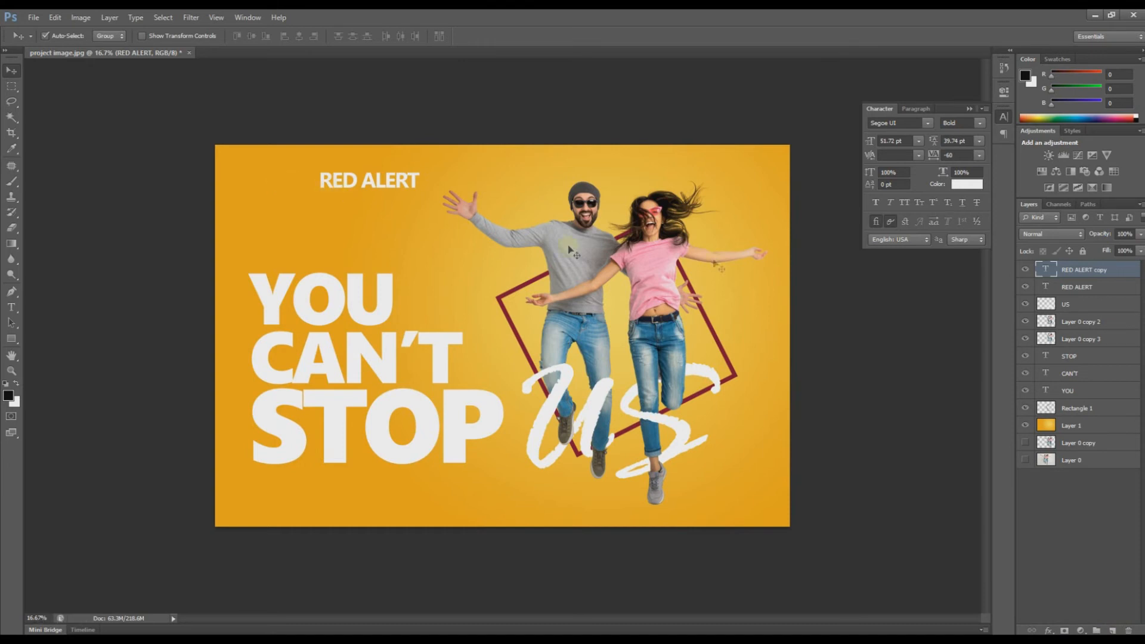
drag(415, 185, 413, 207)
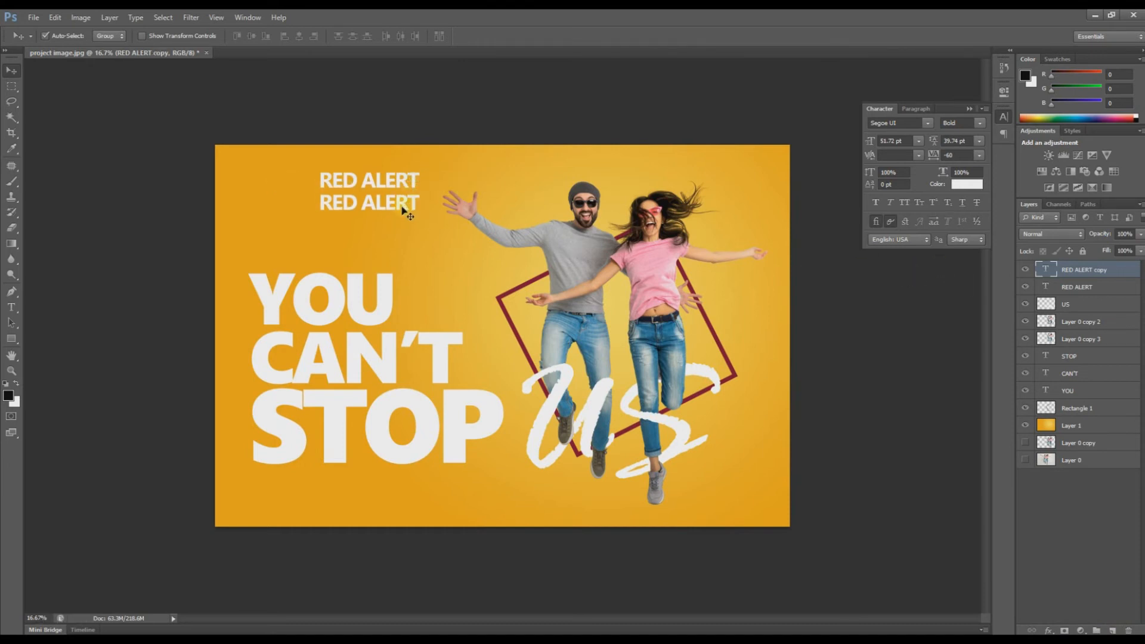
key(t)
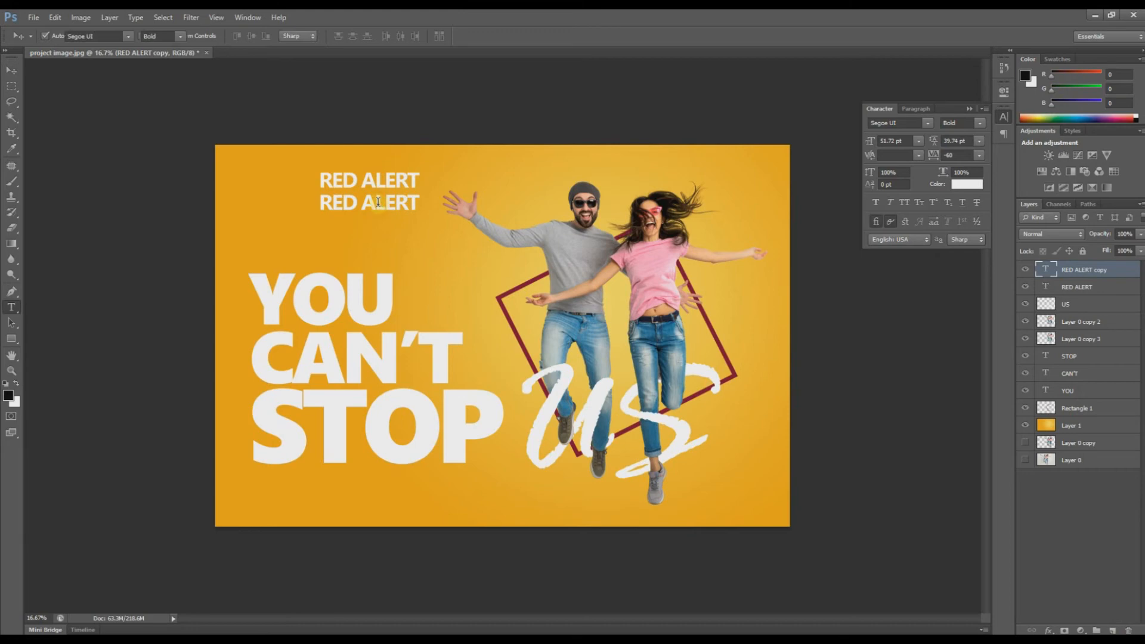
click(378, 202)
key(ctrl+a)
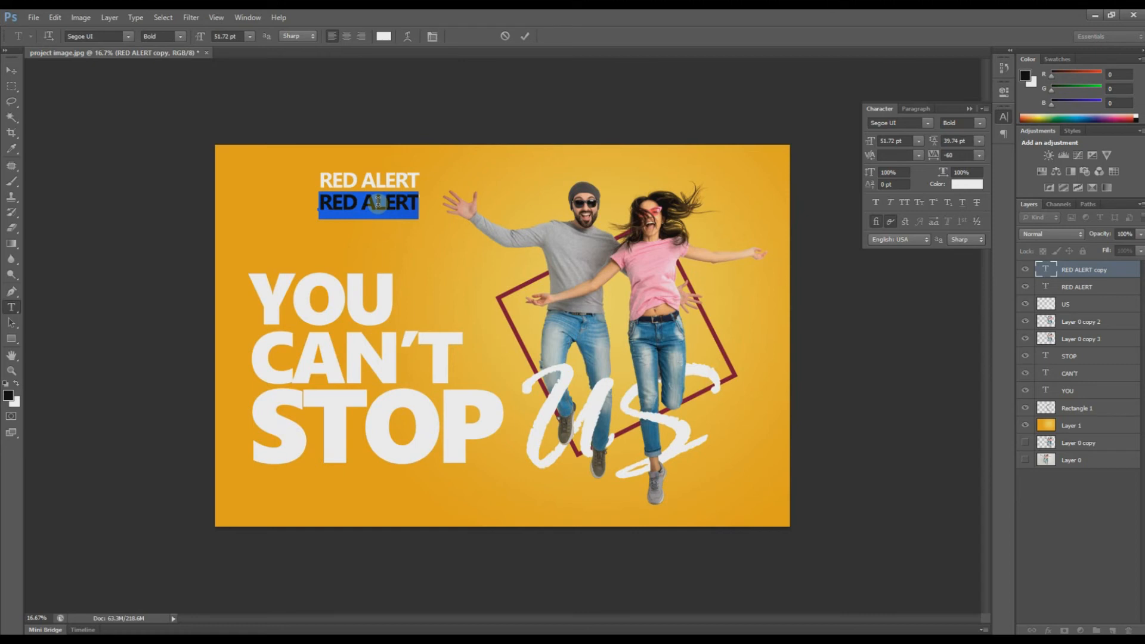
text(FLAT)
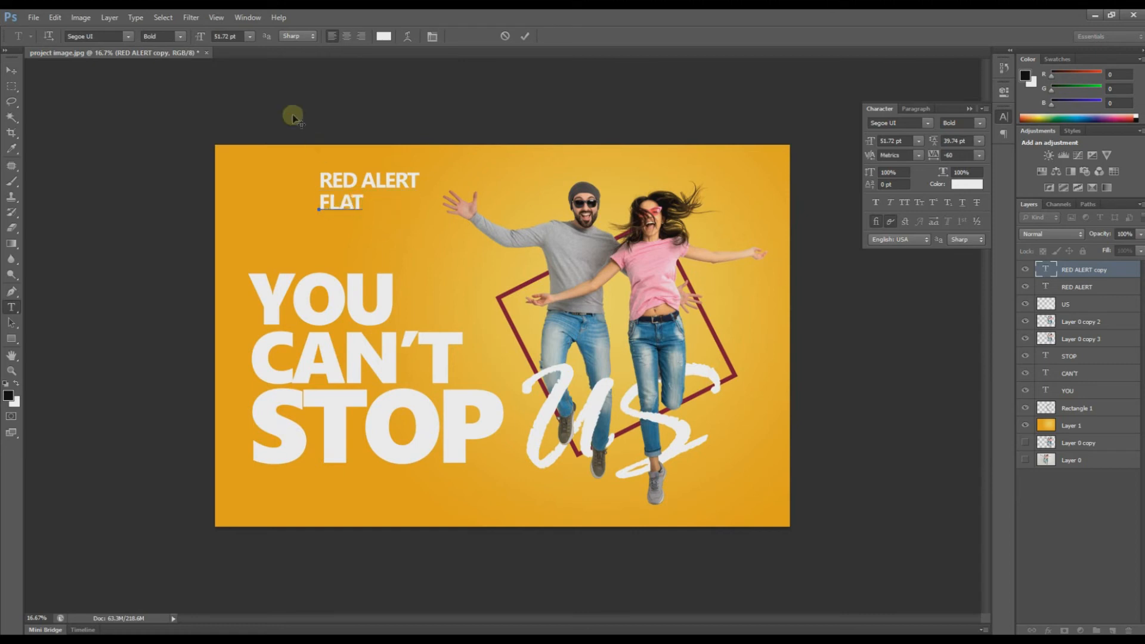
click(12, 69)
Step: Duplicate FLAT as a third line below and change it to 50%
drag(351, 203, 346, 230)
key(t)
click(345, 225)
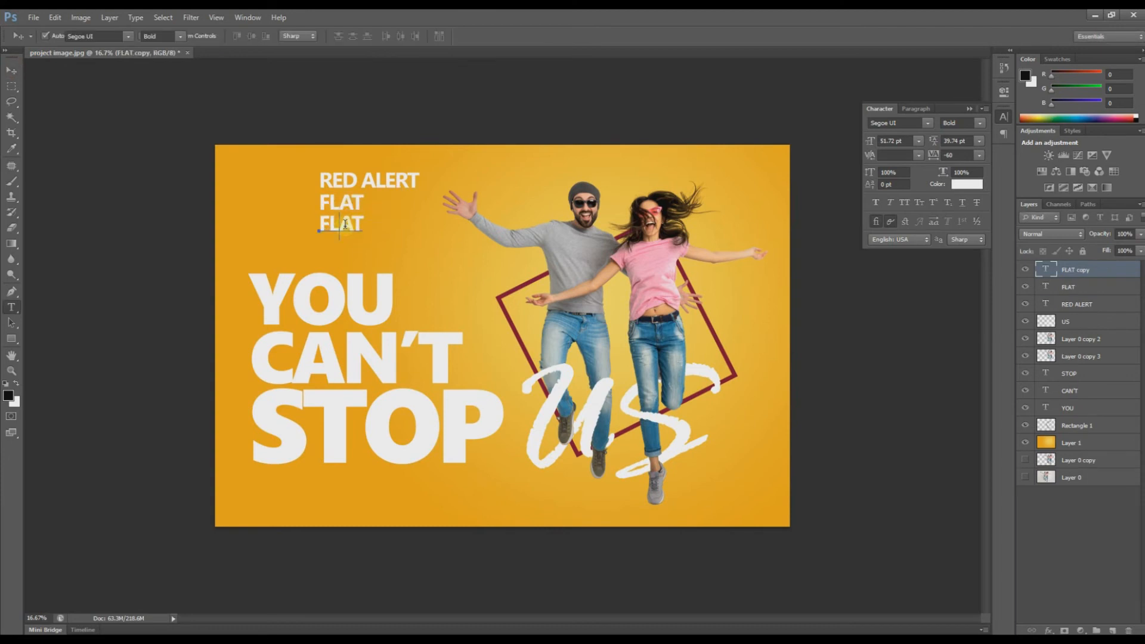
double_click(345, 224)
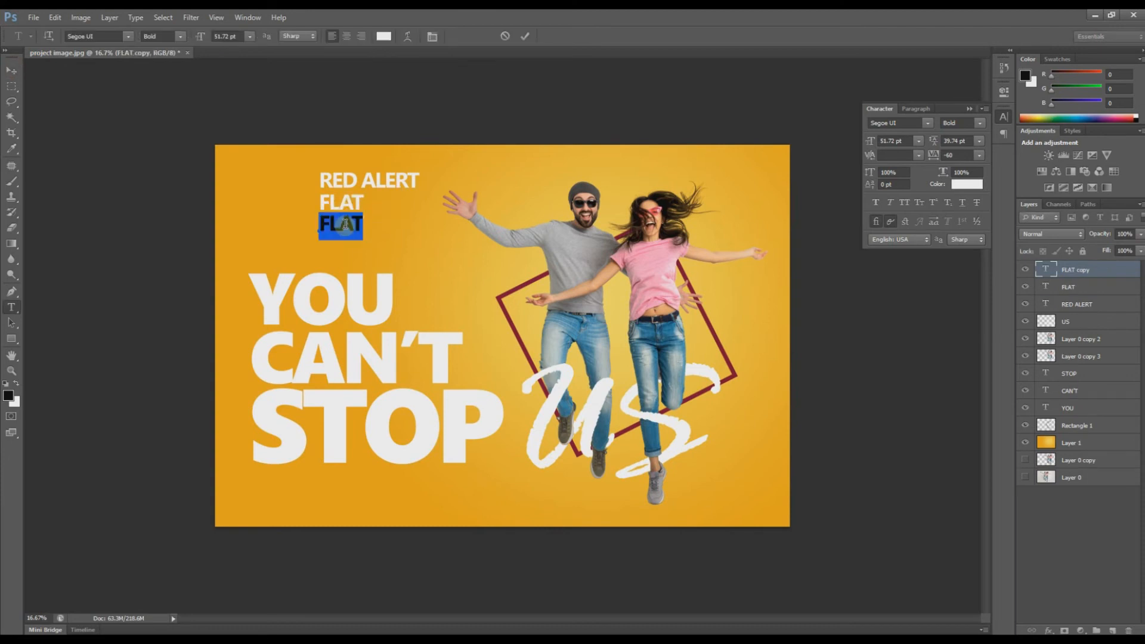
click(357, 221)
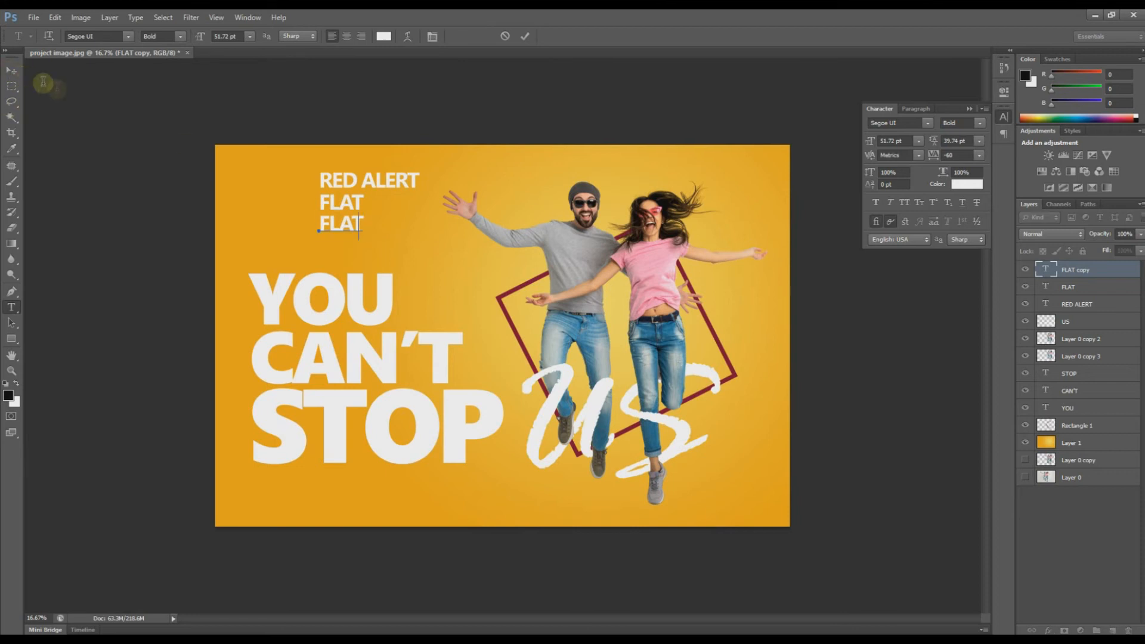
key(BackSpace)
key(BackSpace)
key(BackSpace)
key(BackSpace)
text(50%)
key(ctrl+Return)
key(v)
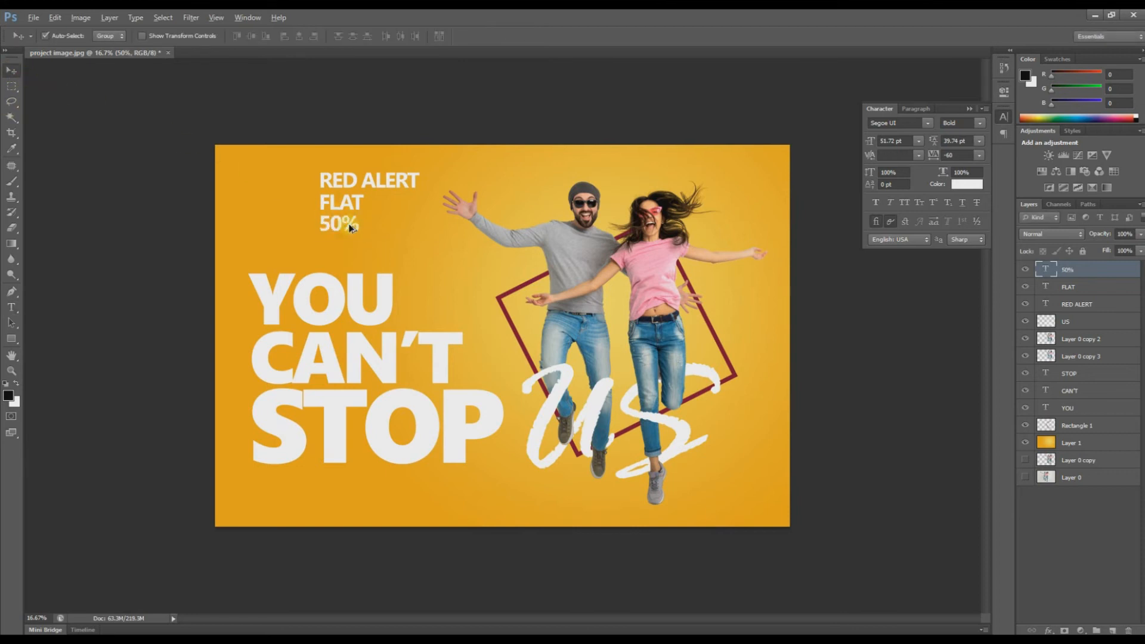
Step: Duplicate 50% as a fourth line below and retype it as OFF
drag(348, 238, 347, 263)
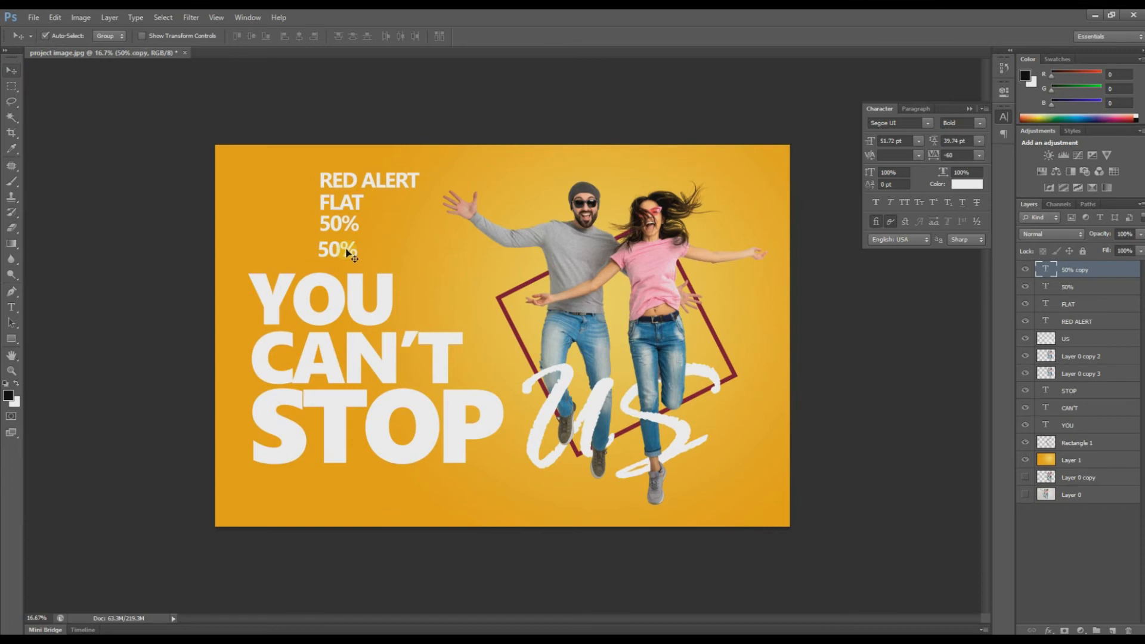
key(t)
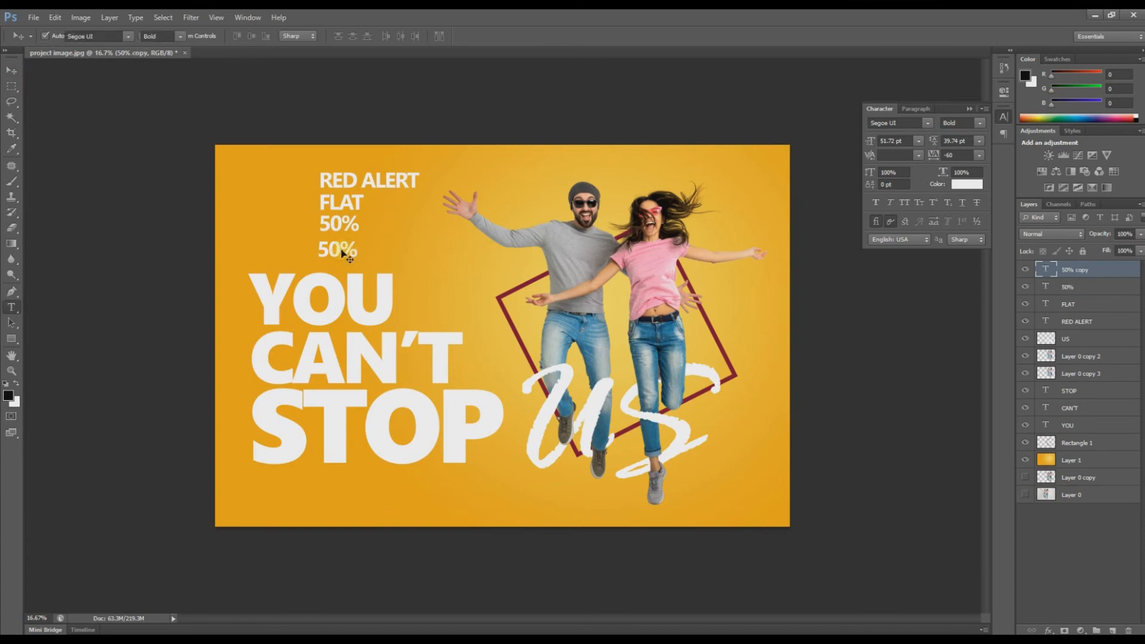
key(ctrl+a)
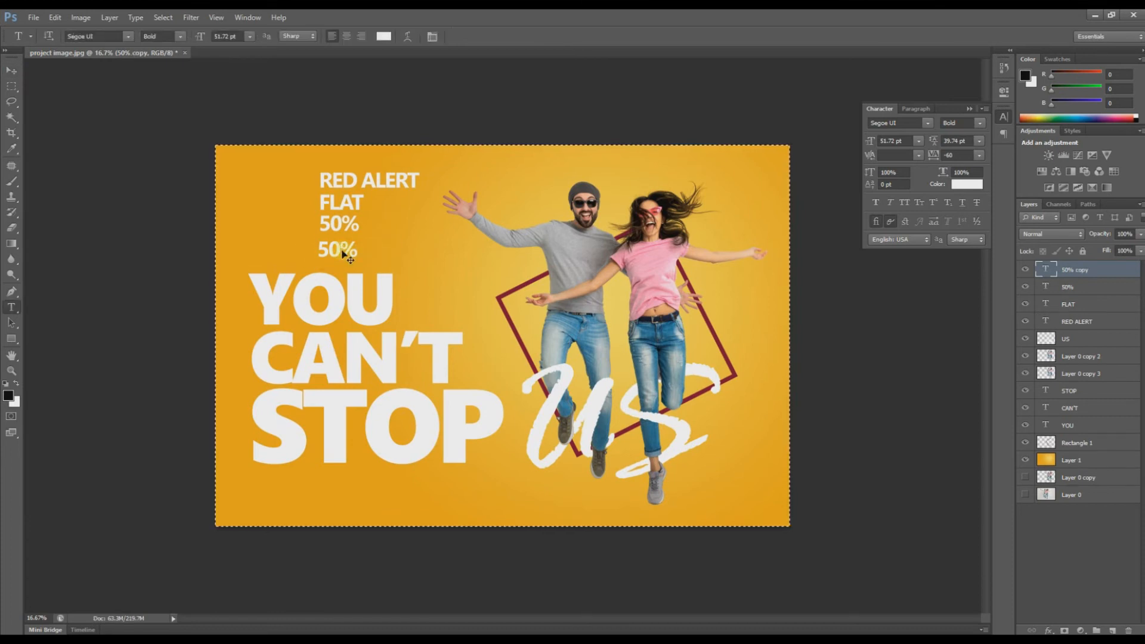
key(ctrl+d)
click(340, 247)
key(ctrl+a)
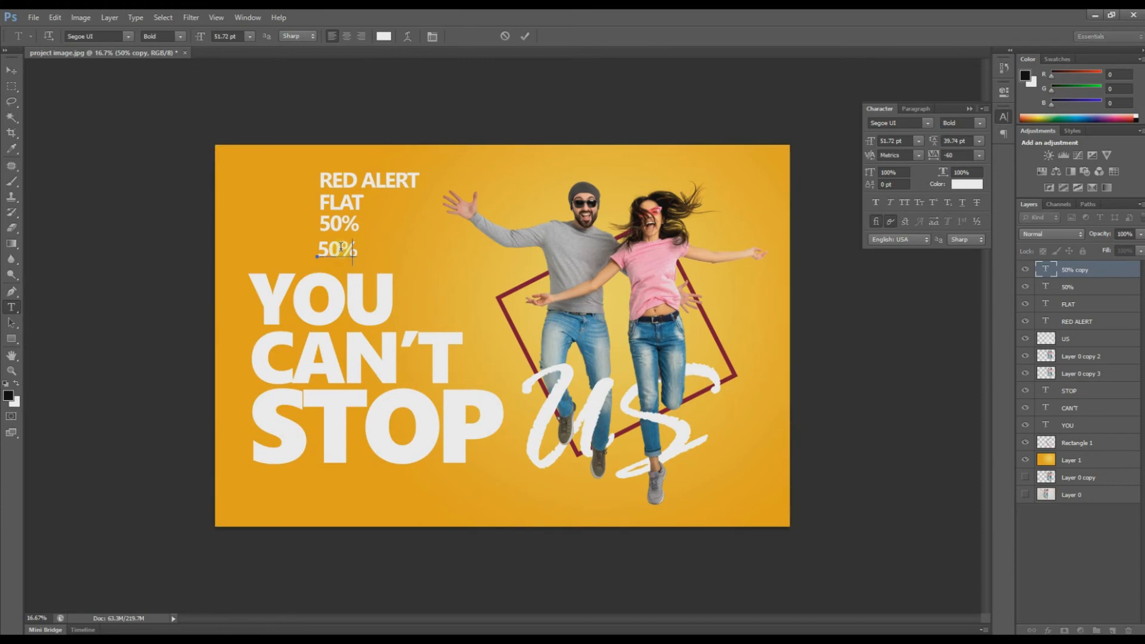
text(OFF)
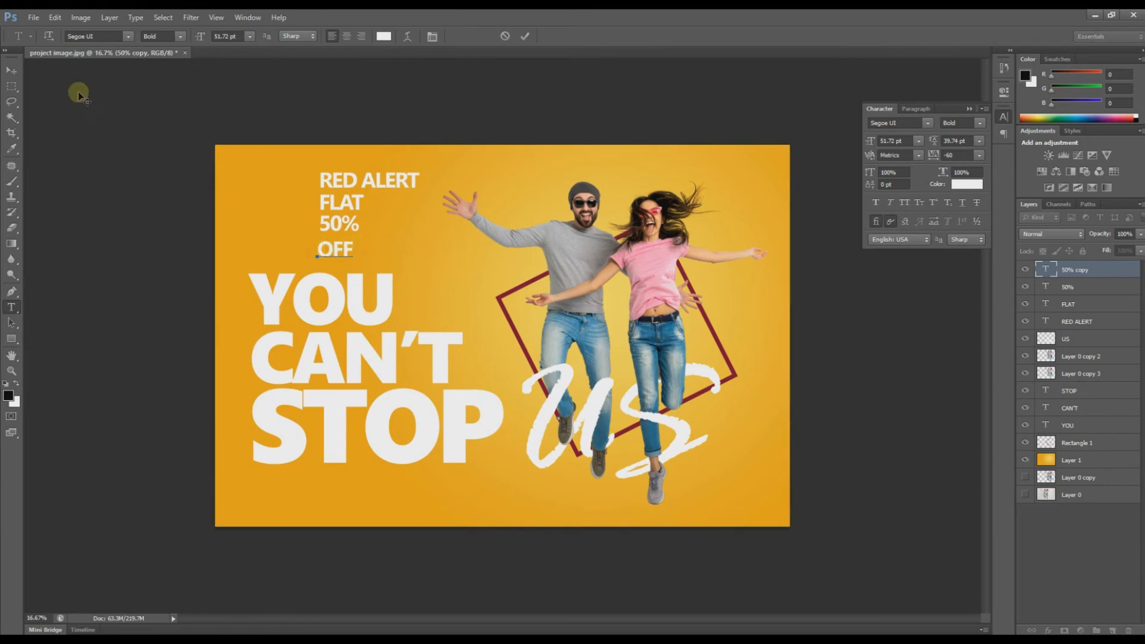
click(10, 71)
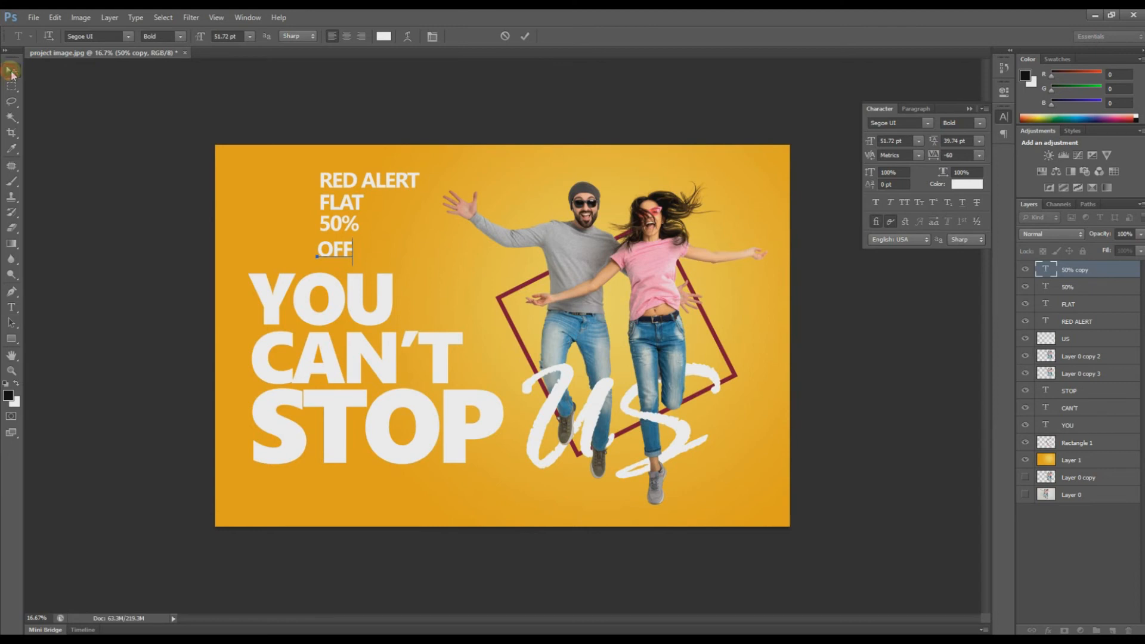
Step: Scale the 50% line up to about 149%
click(352, 225)
key(ctrl+t)
drag(358, 234, 374, 250)
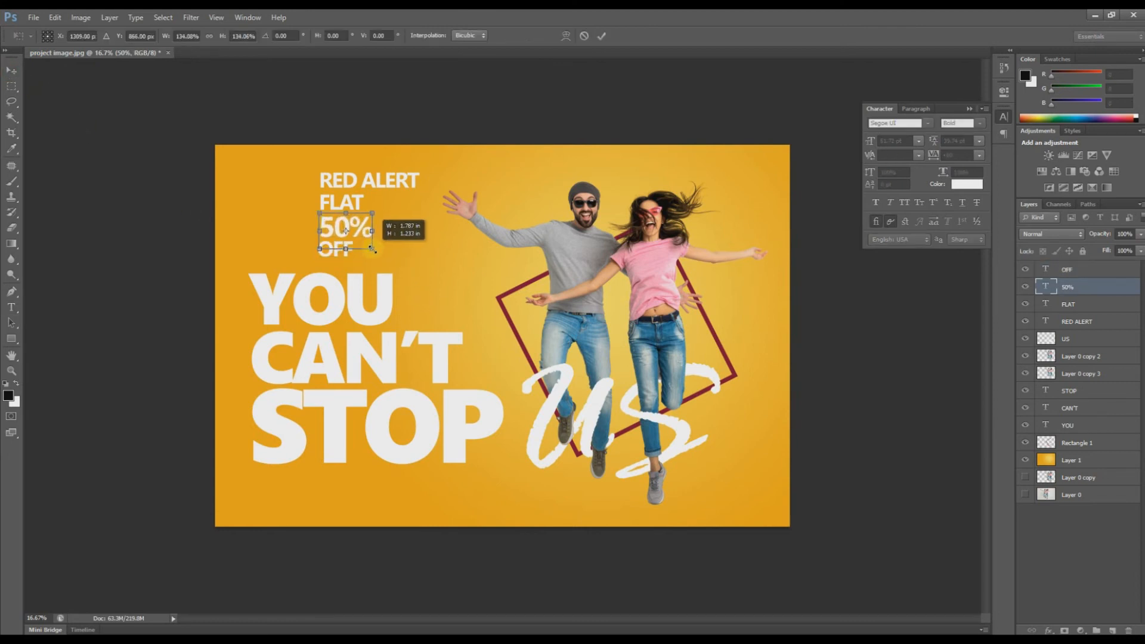
drag(374, 210, 378, 208)
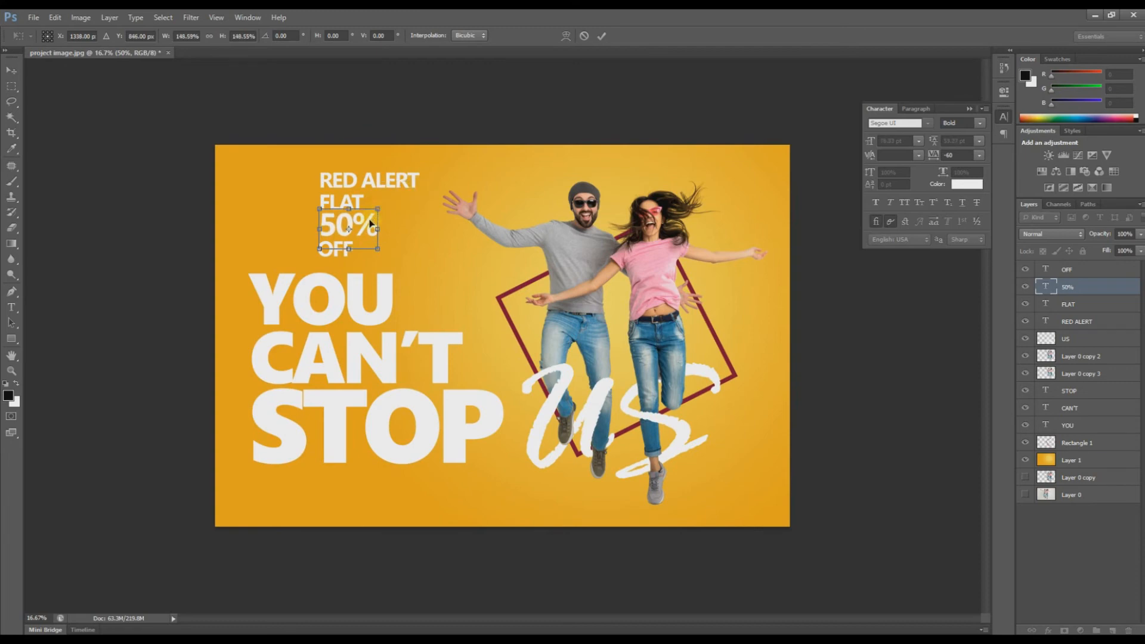
key(Return)
Step: Nudge 50% into place, pull OFF up beneath it, and select FLAT, 50% and OFF
key(ctrl+plus)
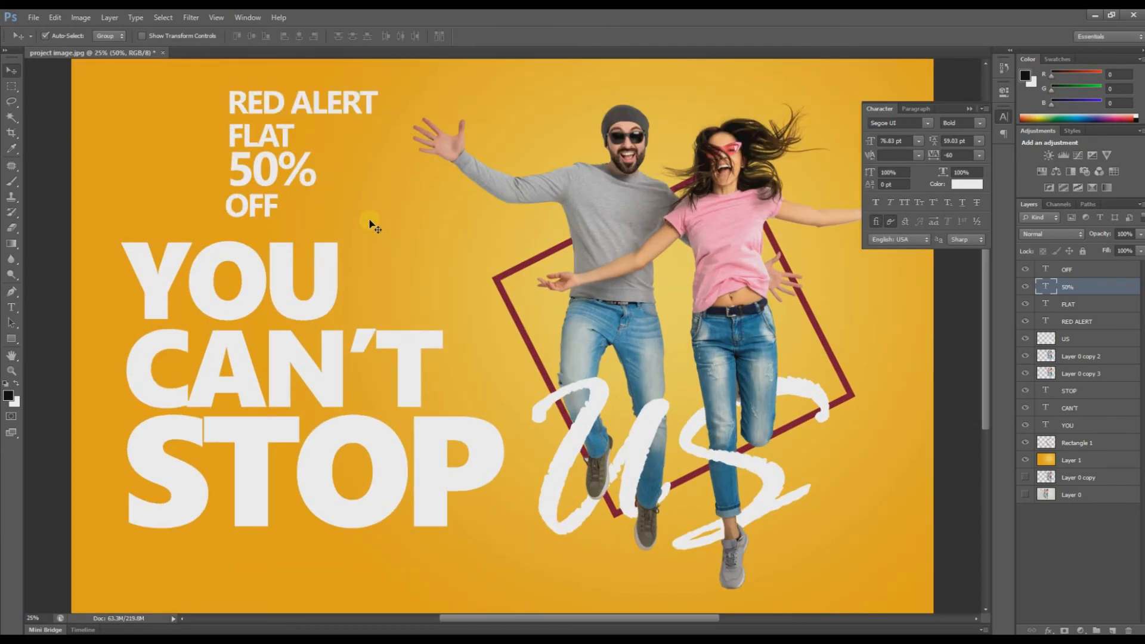
drag(268, 158, 271, 156)
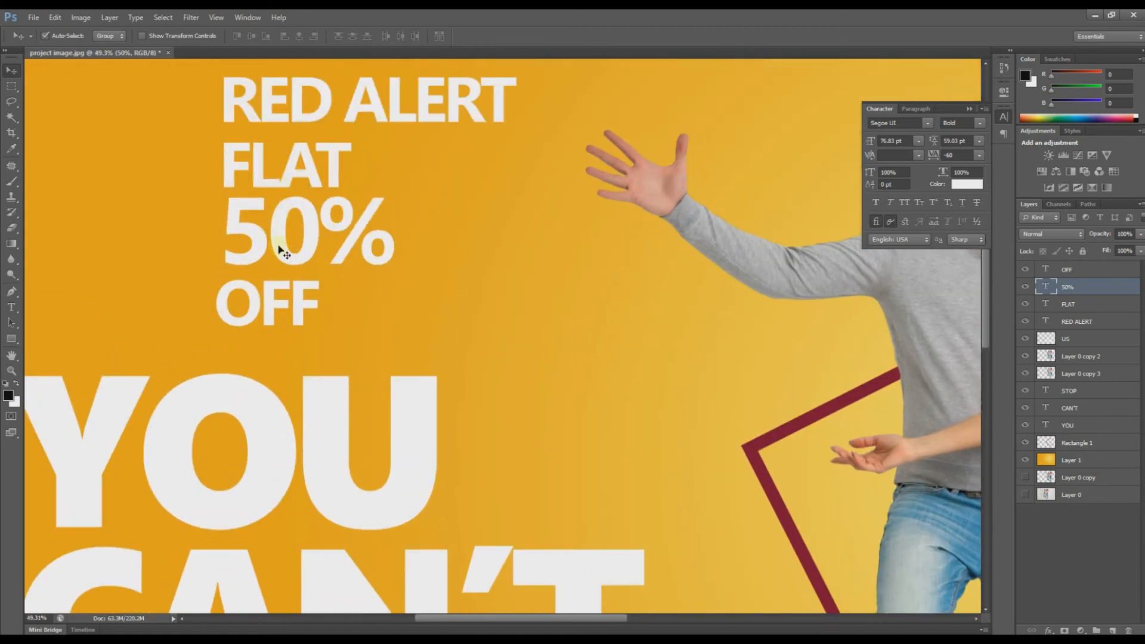
drag(282, 243, 279, 245)
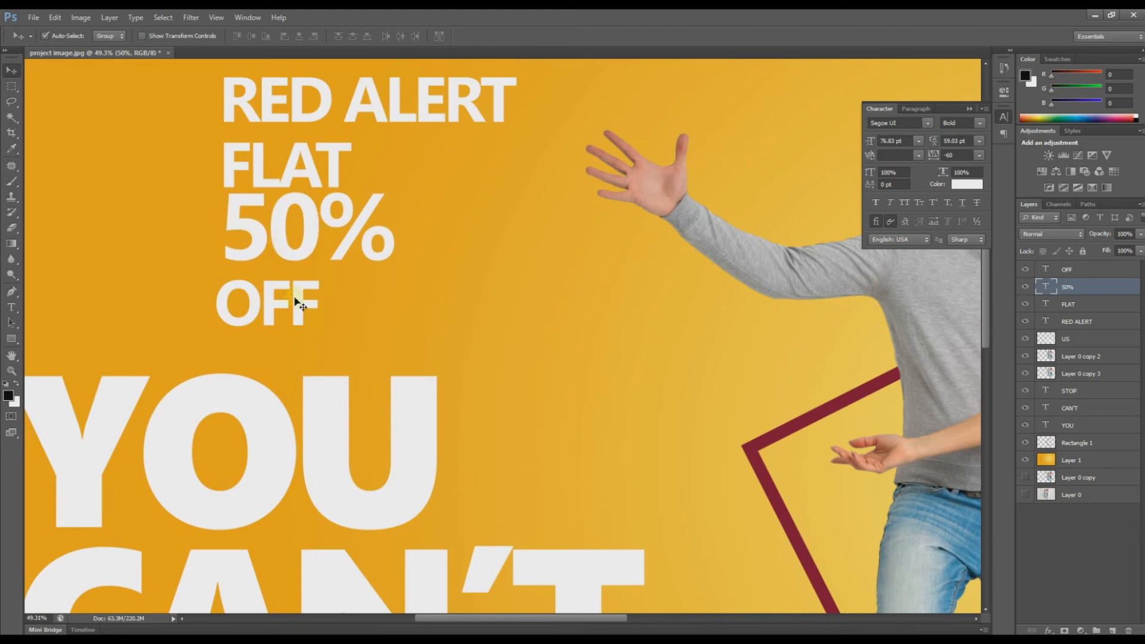
drag(297, 301, 294, 286)
shift+click(310, 225)
shift+click(307, 179)
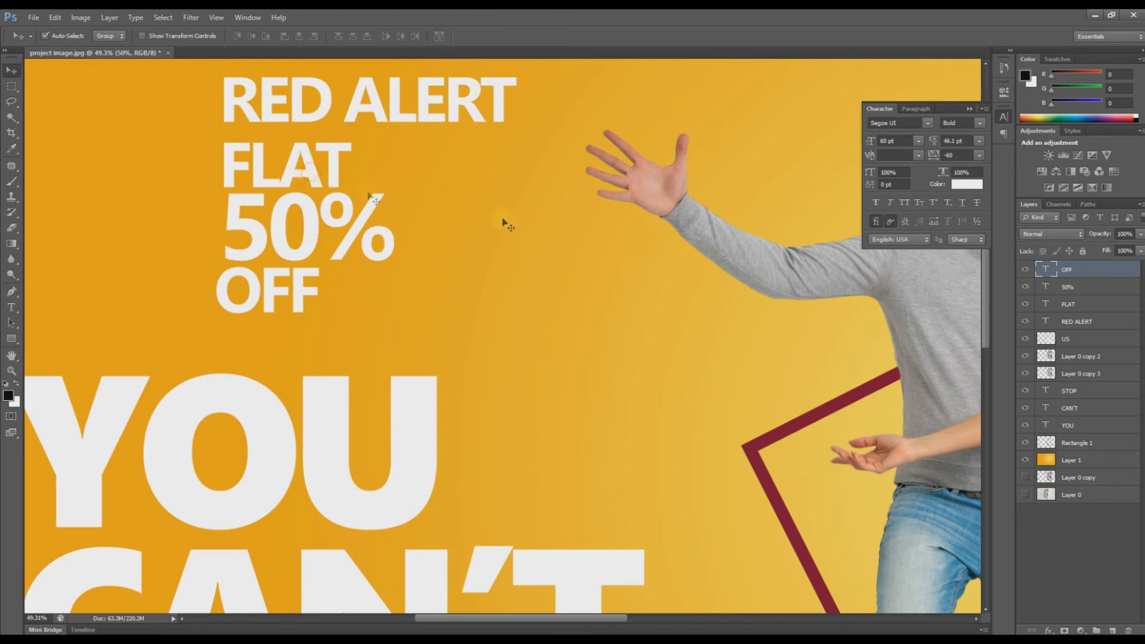
Step: Color the FLAT, 50% and OFF text lines black
click(967, 185)
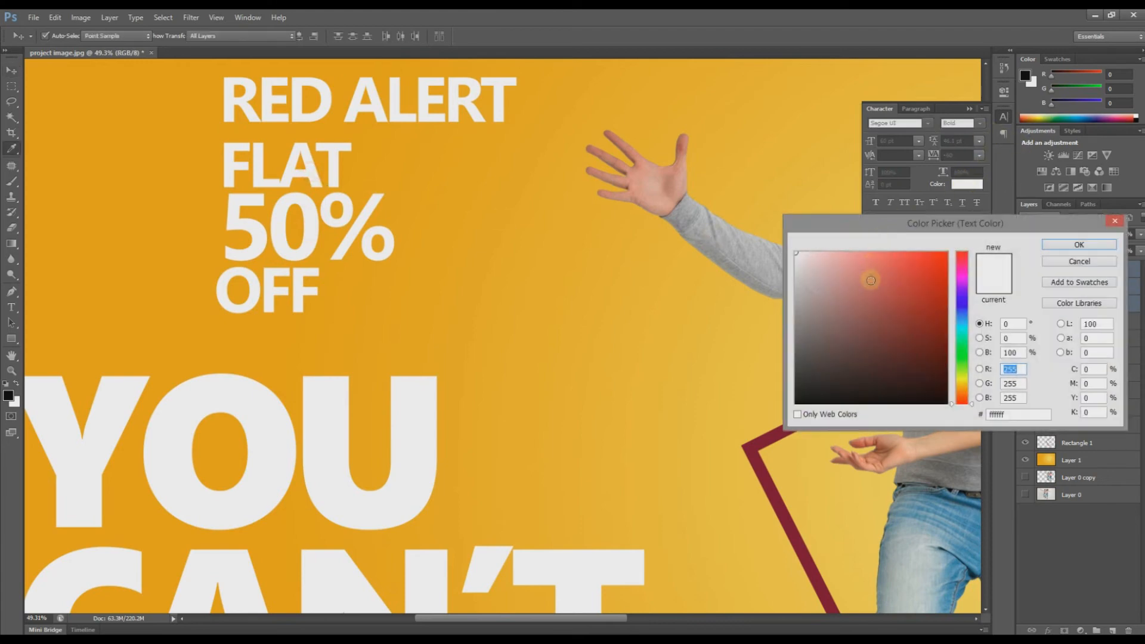
drag(879, 291, 755, 439)
click(1098, 244)
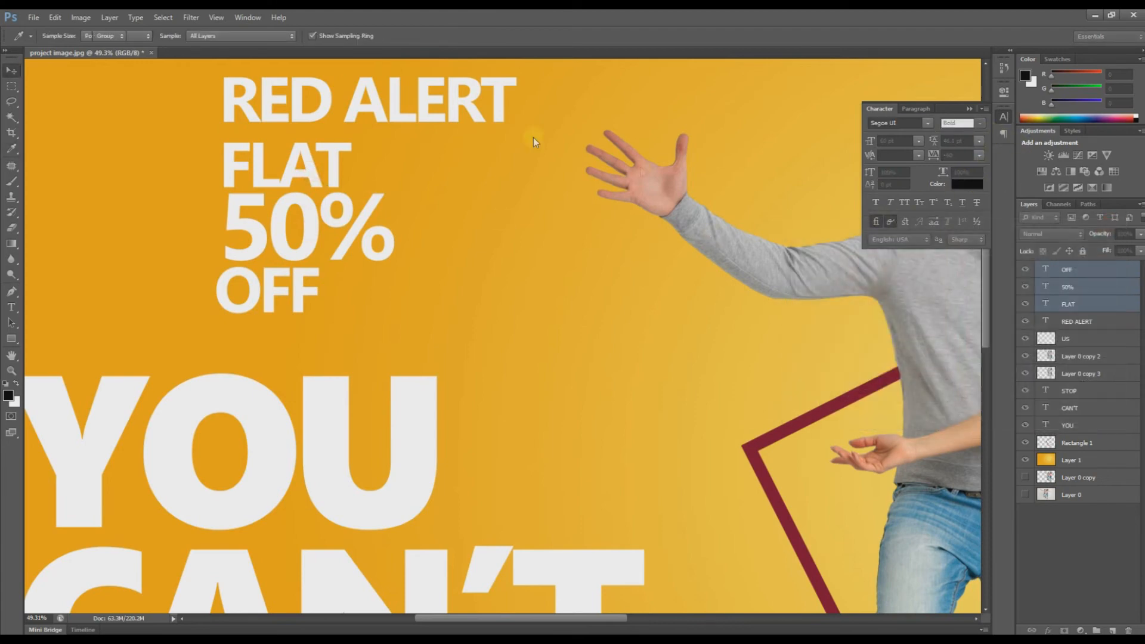
click(325, 101)
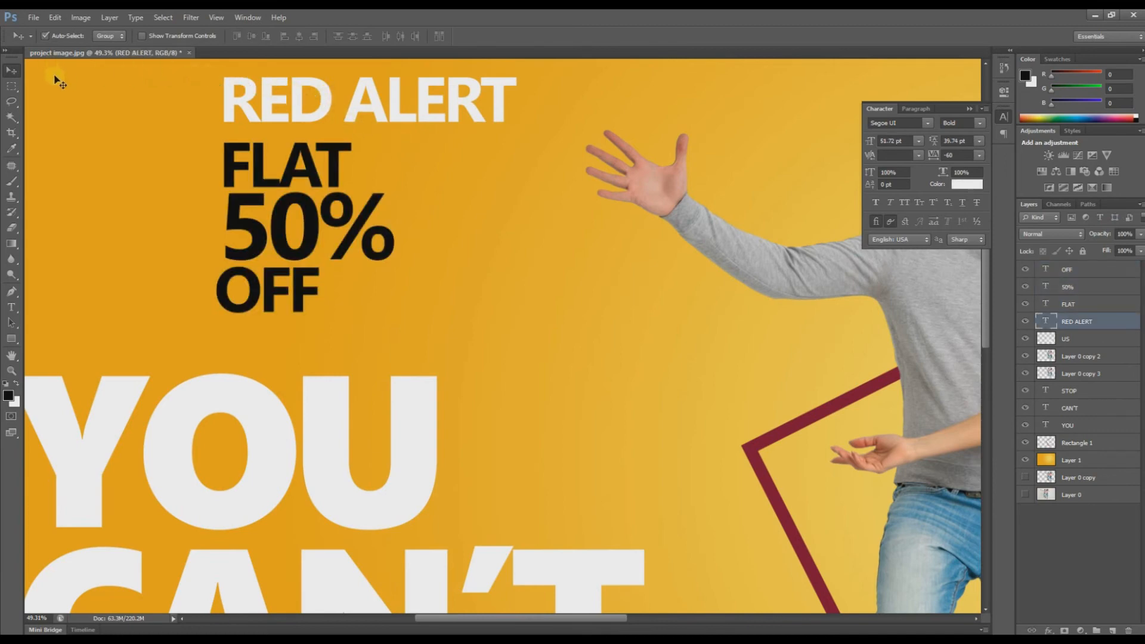
click(12, 89)
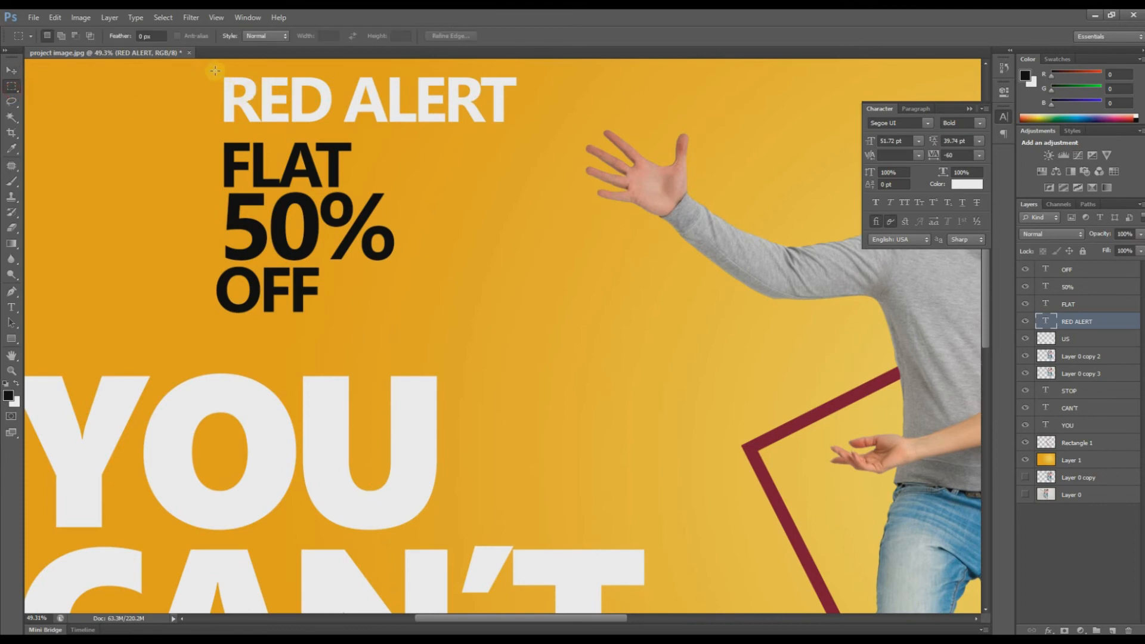
Step: Fill a black rectangle around RED on a new layer placed under the RED ALERT text
drag(214, 71, 337, 125)
key(ctrl+d)
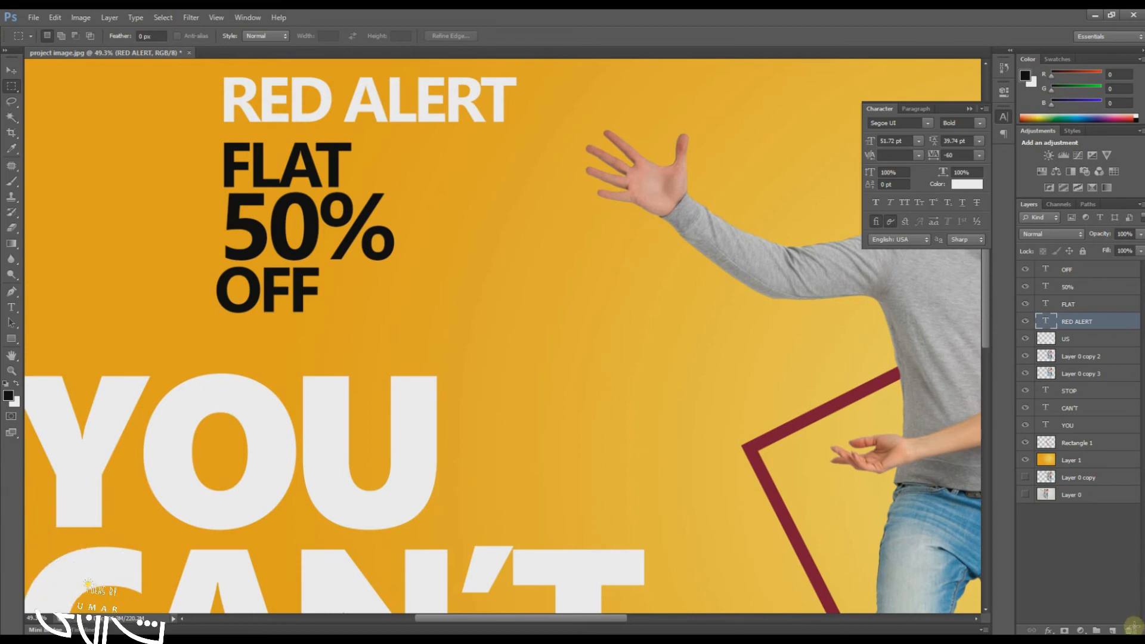
key(ctrl+shift+alt+n)
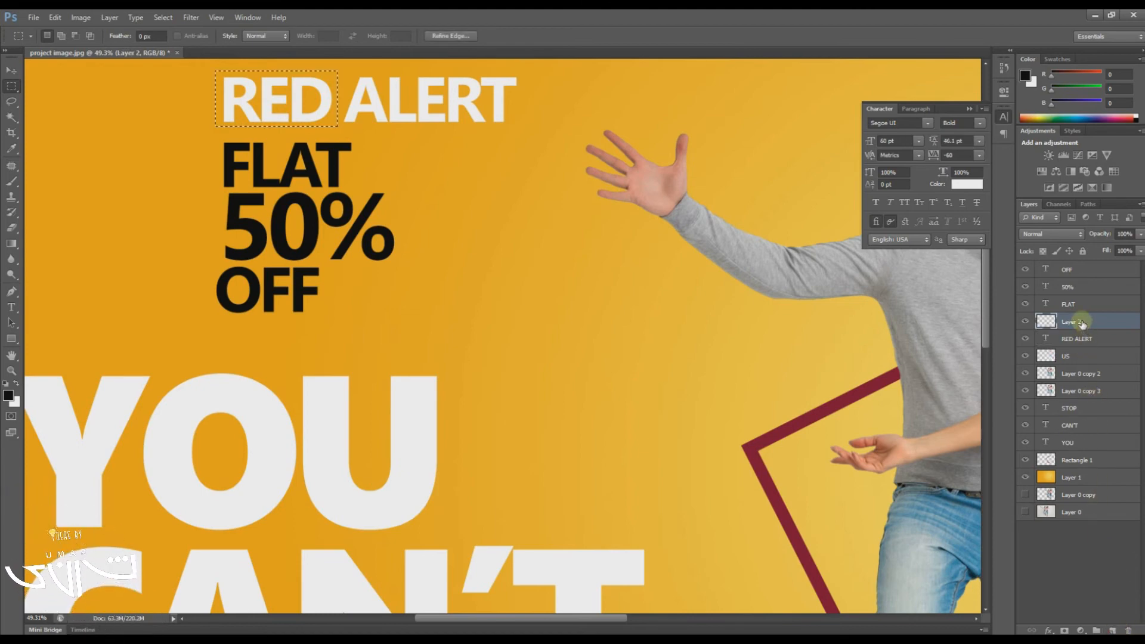
drag(1081, 339, 1081, 317)
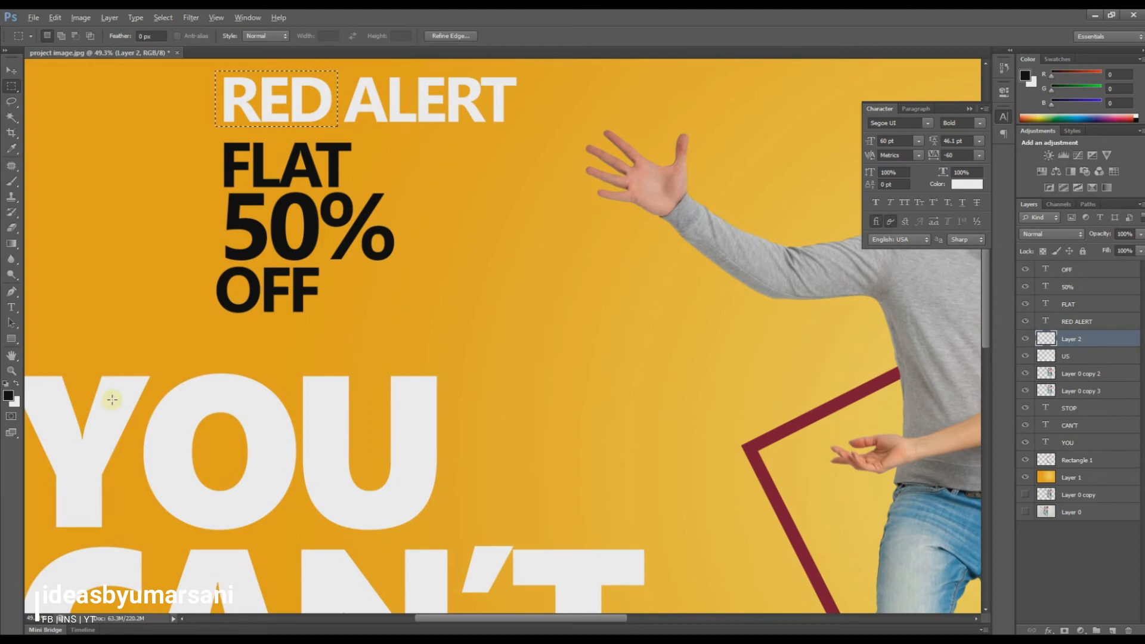
key(alt+BackSpace)
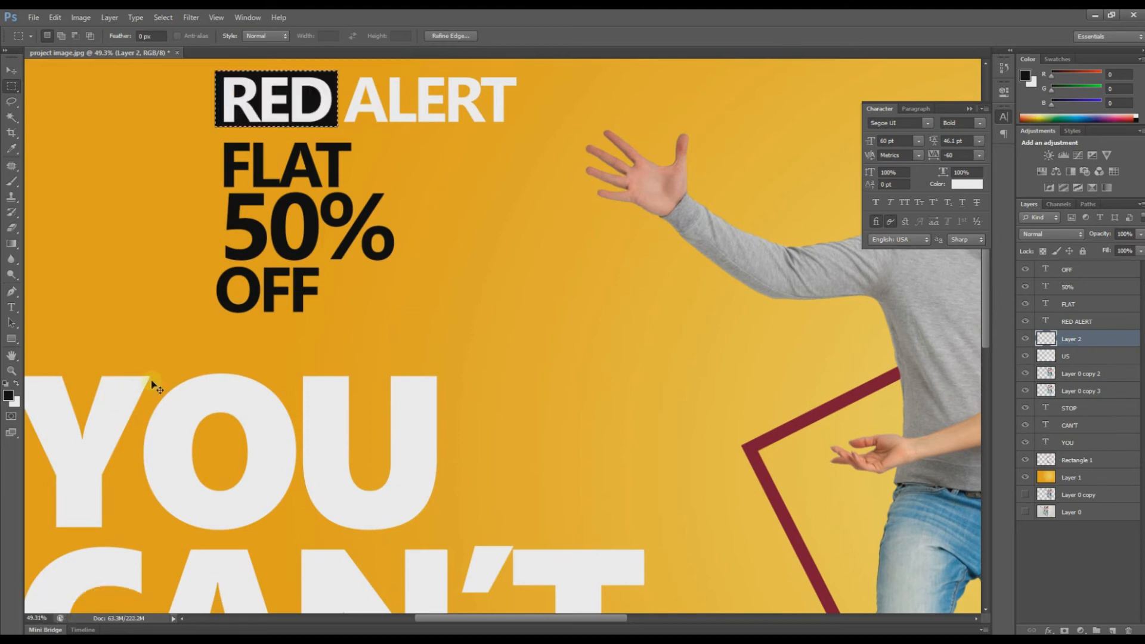
click(72, 145)
Step: Color the word RED pure red (ff0000)
key(t)
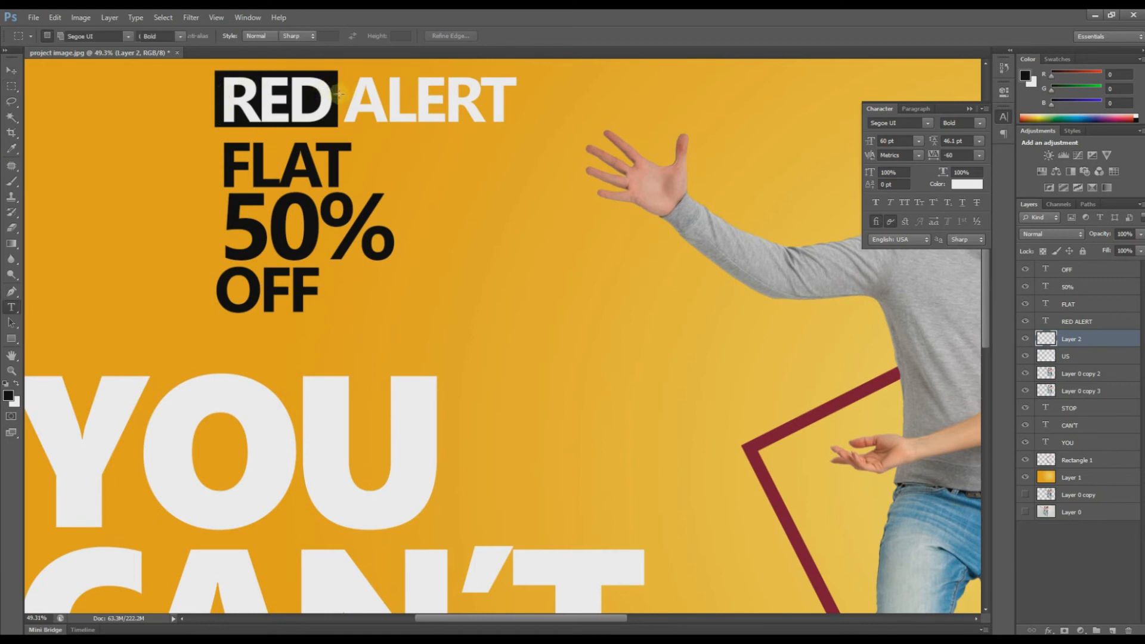
drag(339, 95, 217, 96)
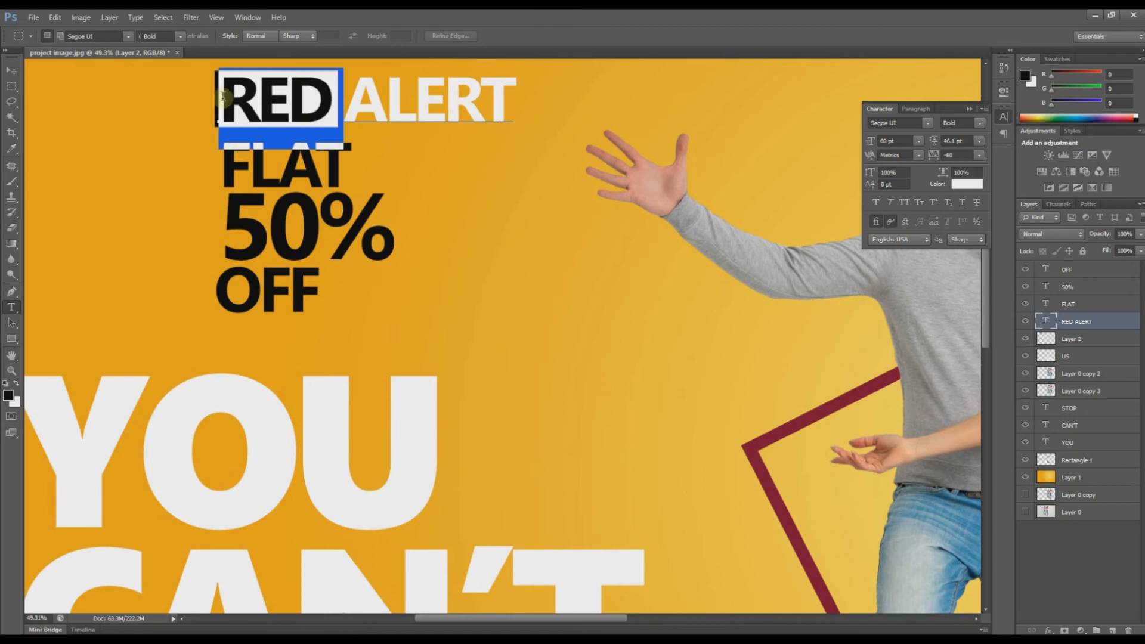
click(967, 185)
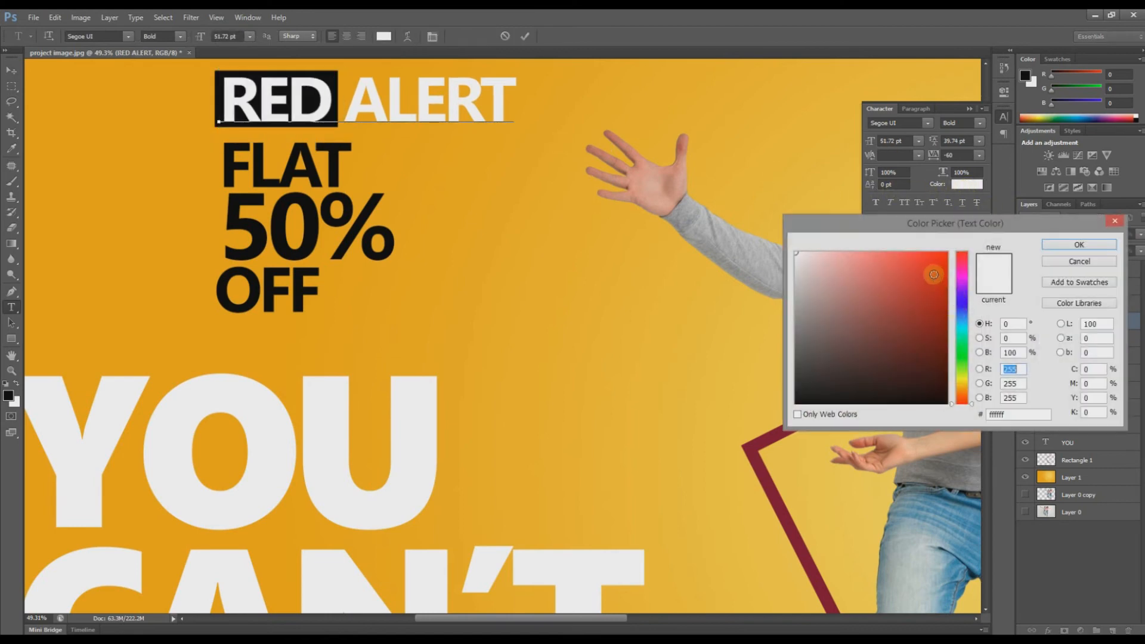
drag(934, 275, 949, 251)
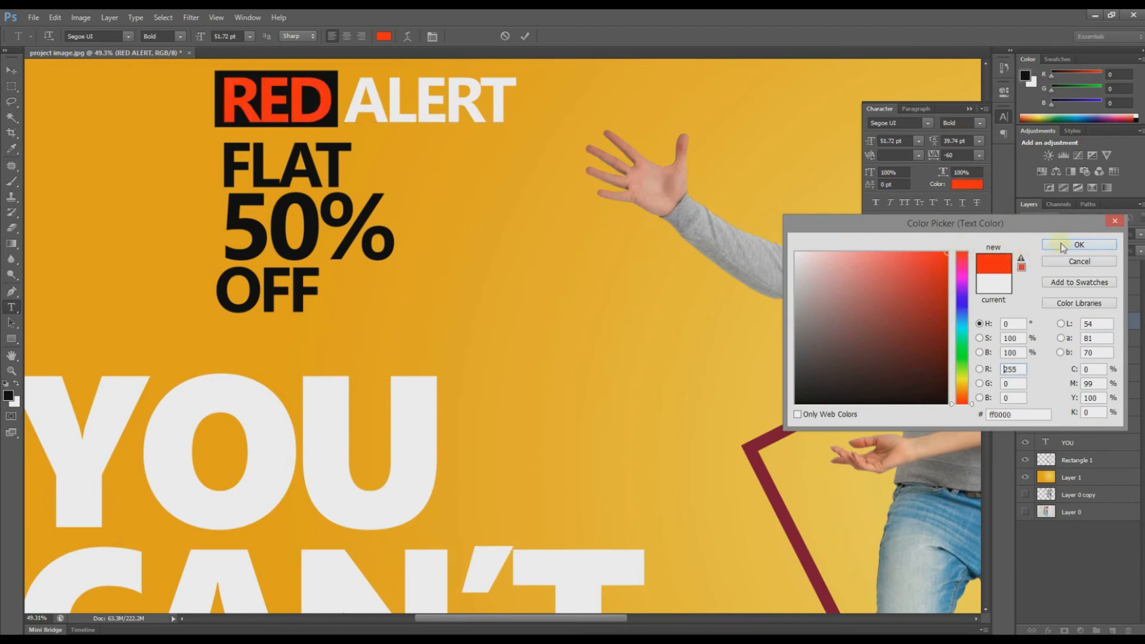
click(1062, 245)
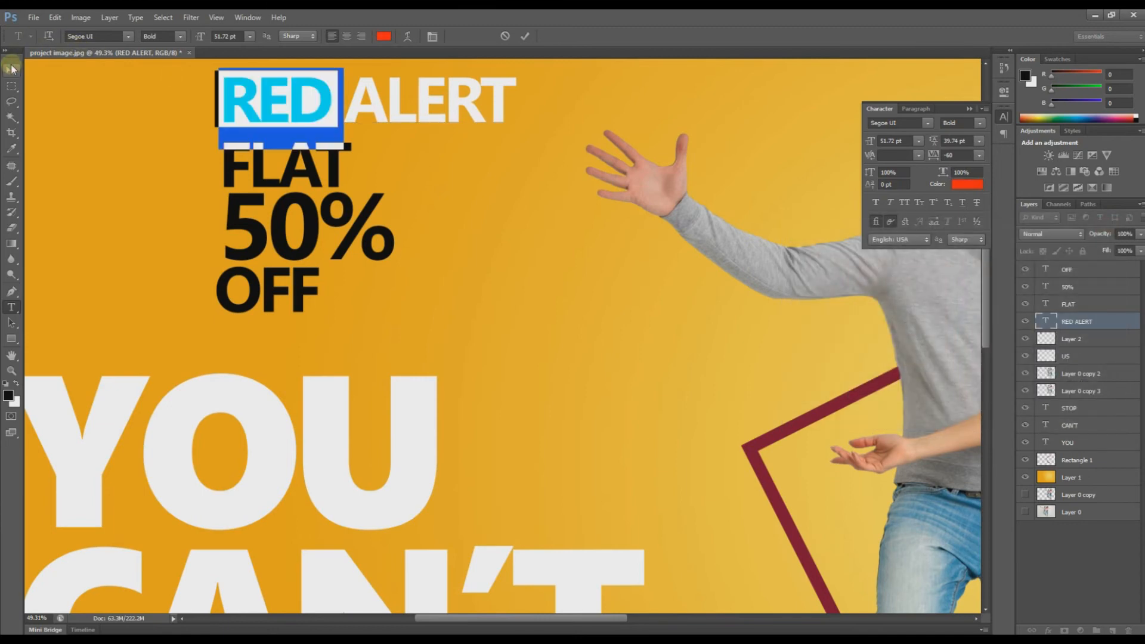
click(12, 69)
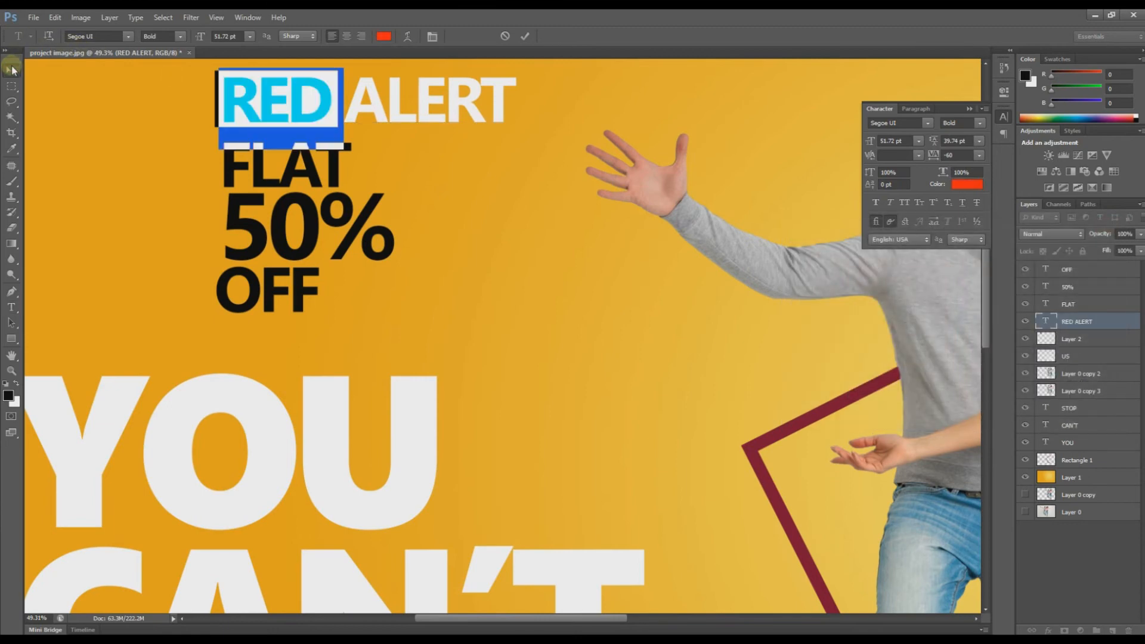
Step: Nudge the black box down and right behind RED, then select layers OFF through Layer 2
click(335, 85)
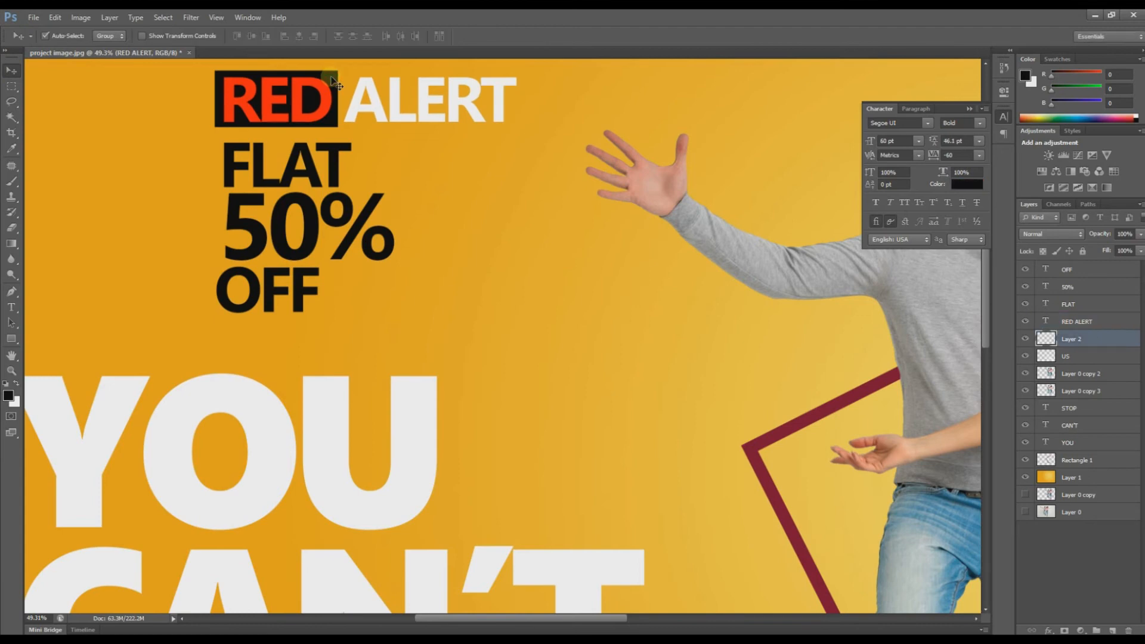
key(Down)
key(Down)
key(Down)
key(Right)
key(Right)
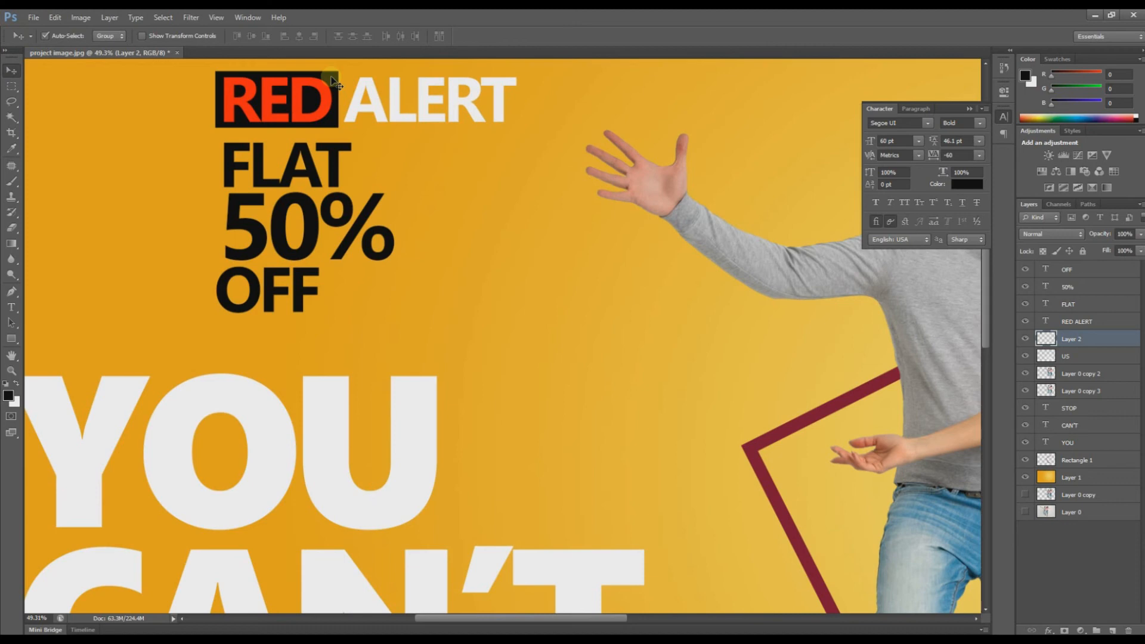
click(1086, 270)
shift+click(1076, 339)
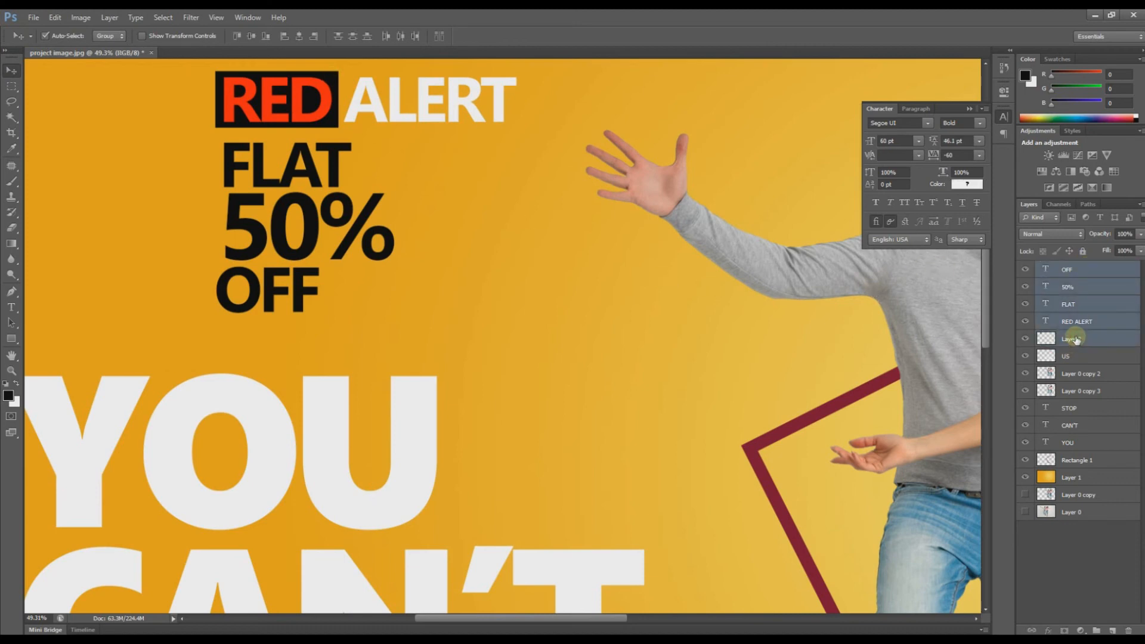
Step: Scale the whole sale text stack down to about 85%
key(ctrl+t)
drag(515, 316, 446, 280)
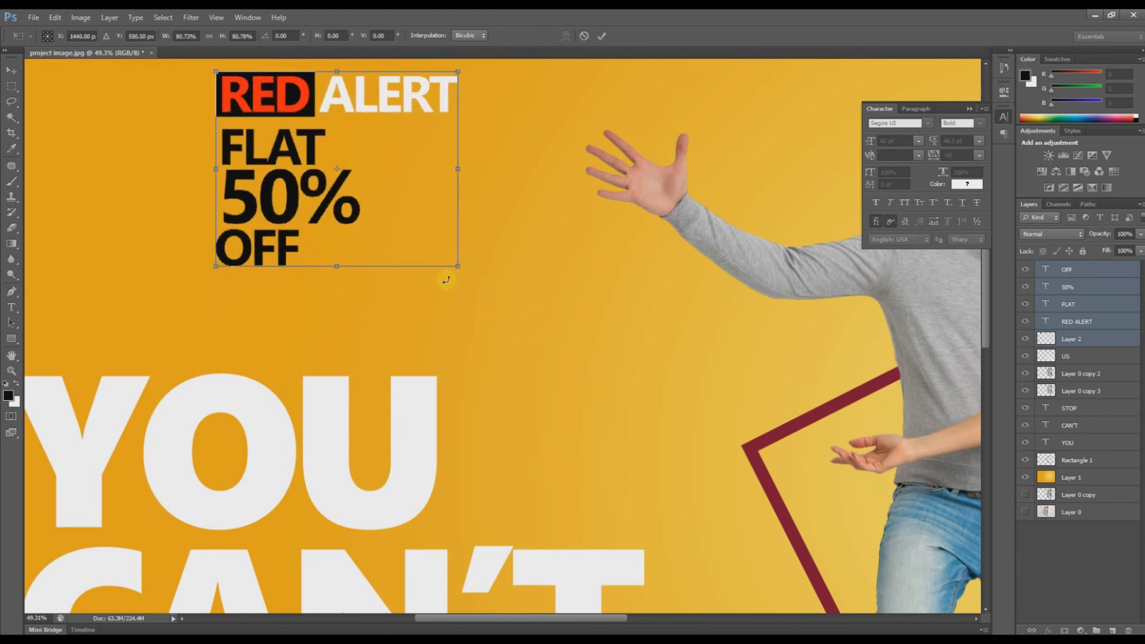
key(Return)
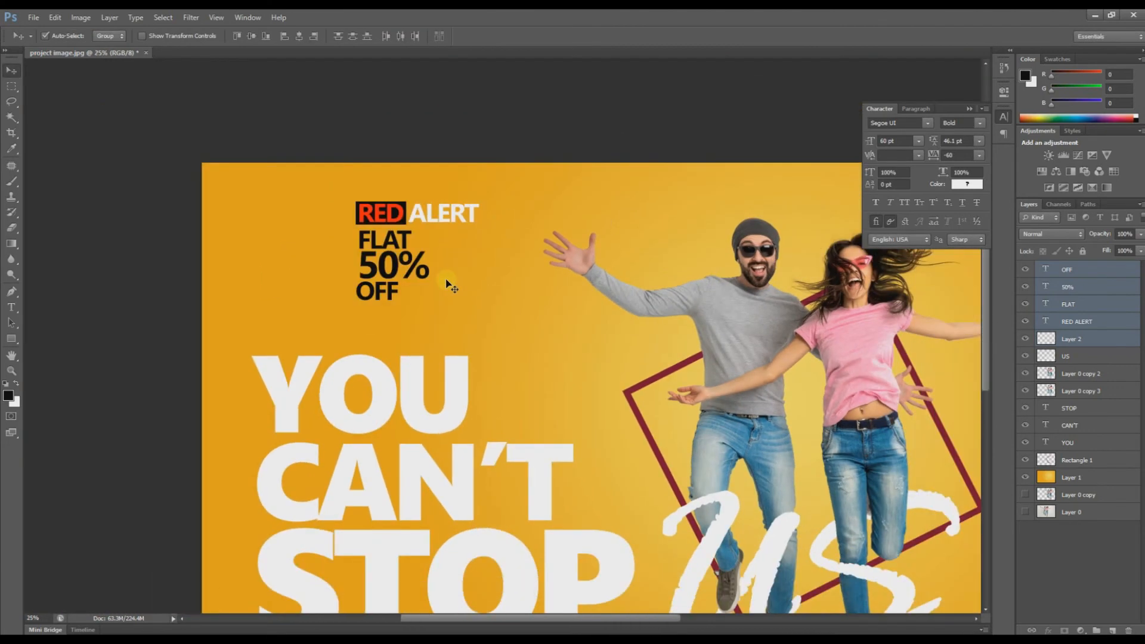
Step: Shift the FLAT, 50% and OFF lines together slightly into place
click(1074, 271)
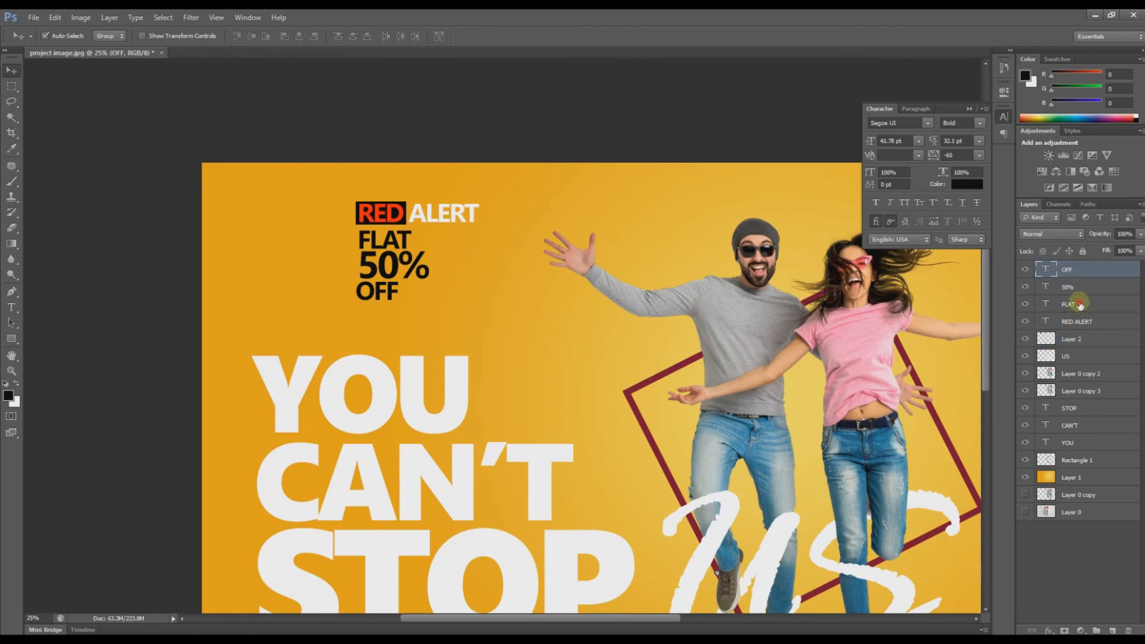
shift+click(1077, 304)
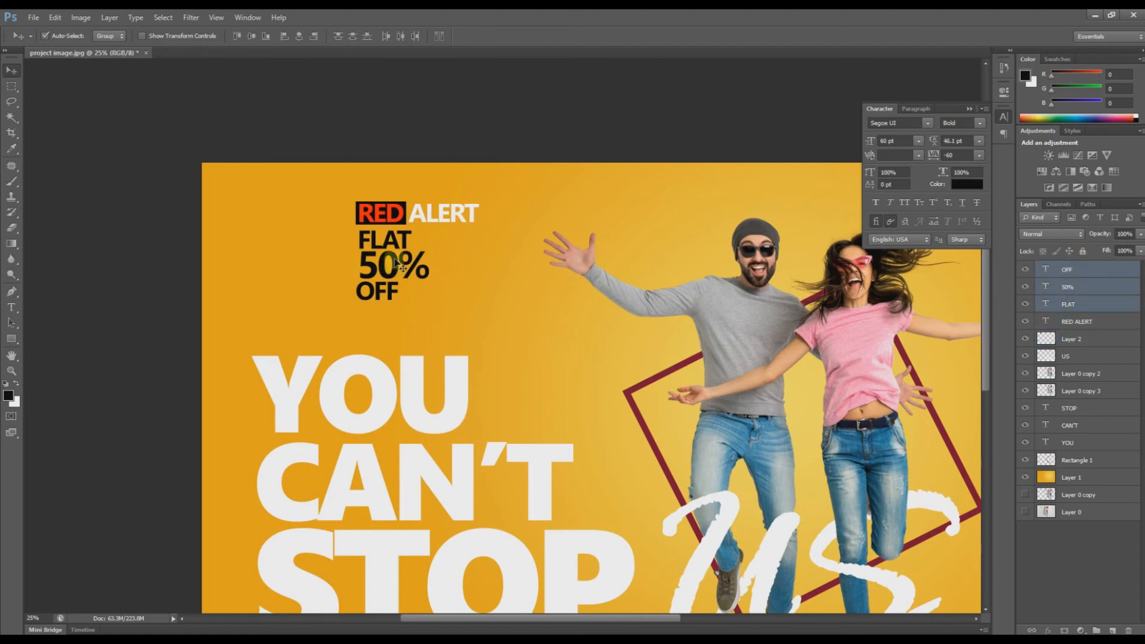
drag(393, 260, 393, 260)
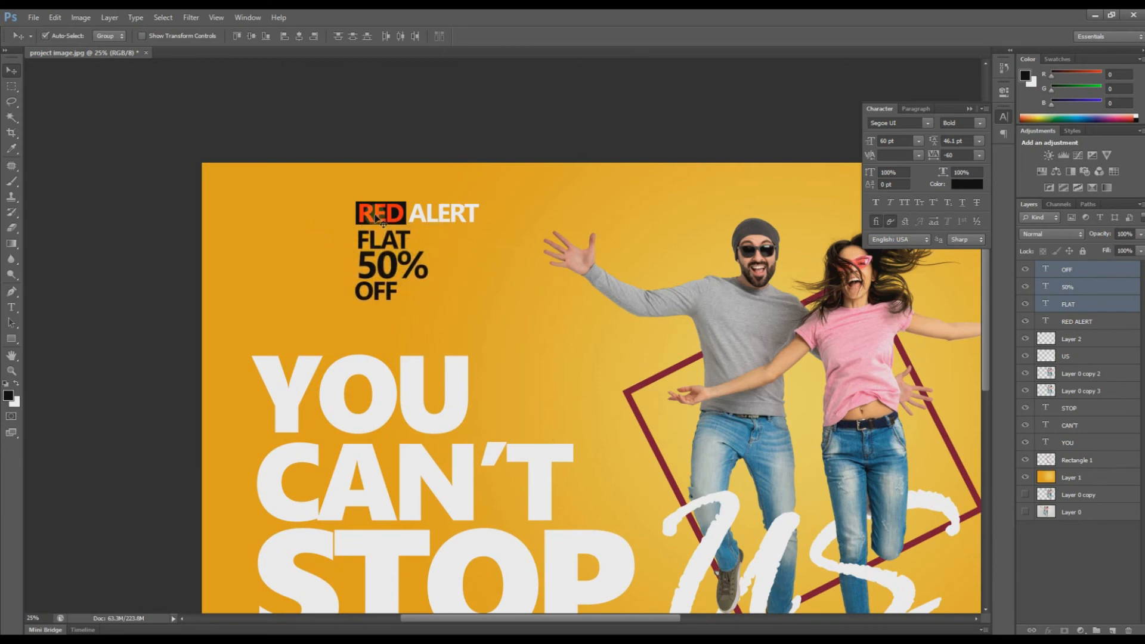
key(m)
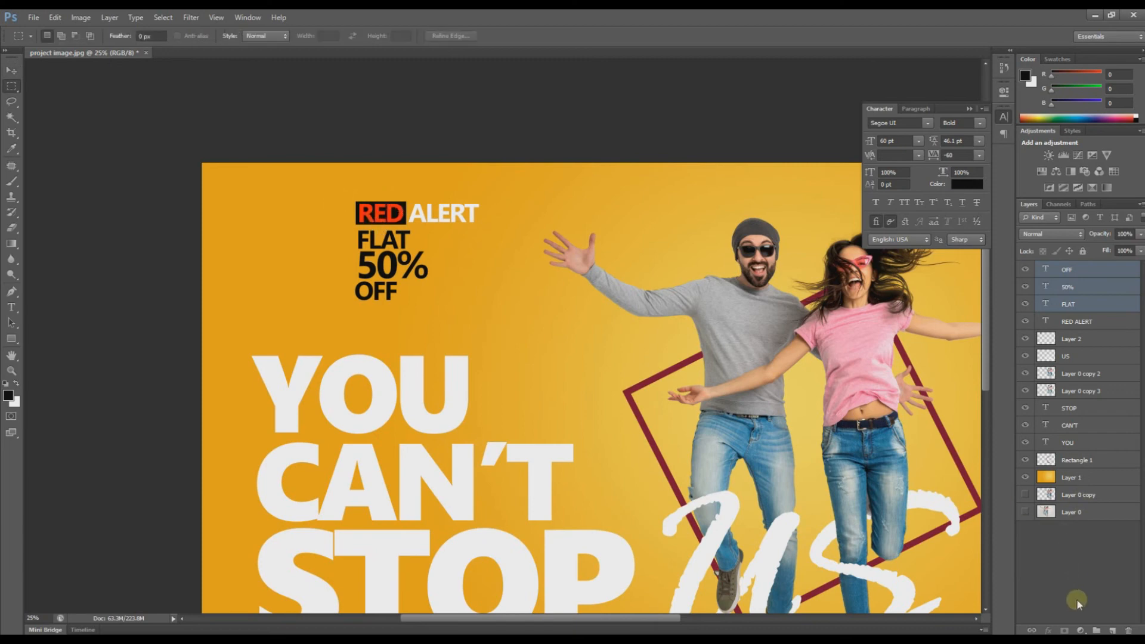
Step: Draw a thin white vertical bar on a new layer left of the sale stack, nudged right and down
click(1112, 629)
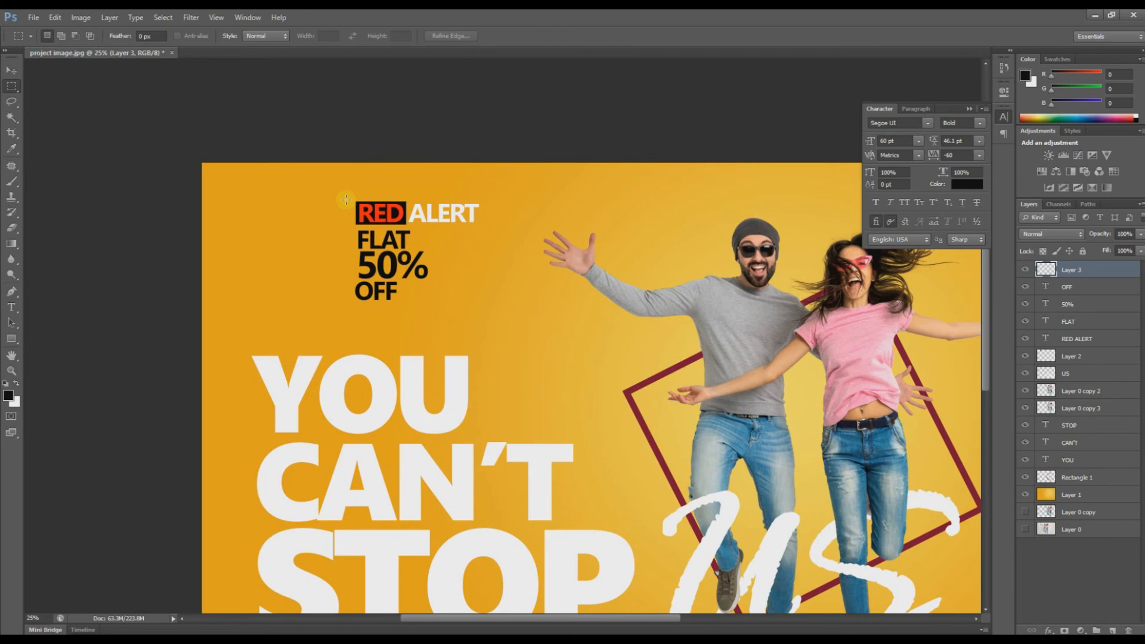
drag(343, 200, 353, 296)
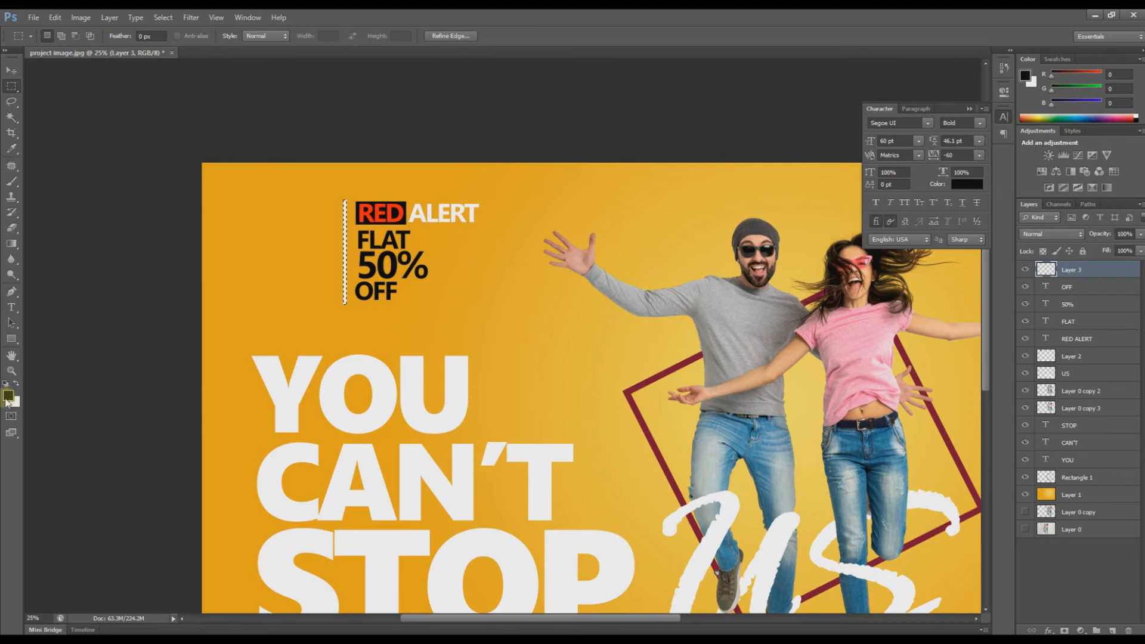
click(5, 384)
click(11, 72)
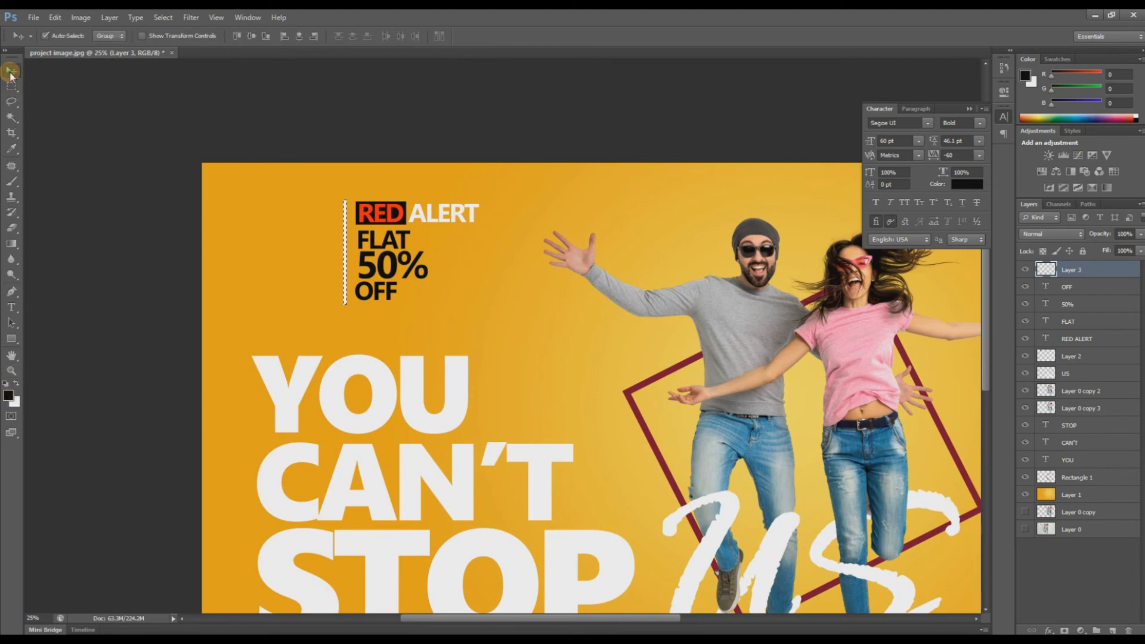
key(ctrl+d)
scroll(346, 221, up, 3)
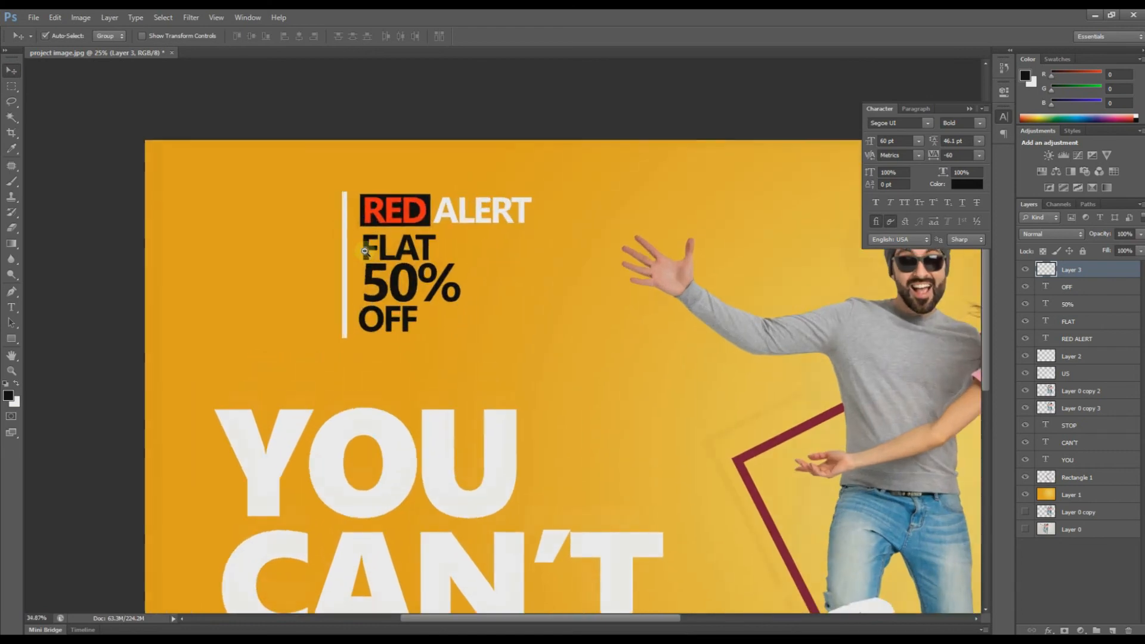
drag(346, 219, 352, 226)
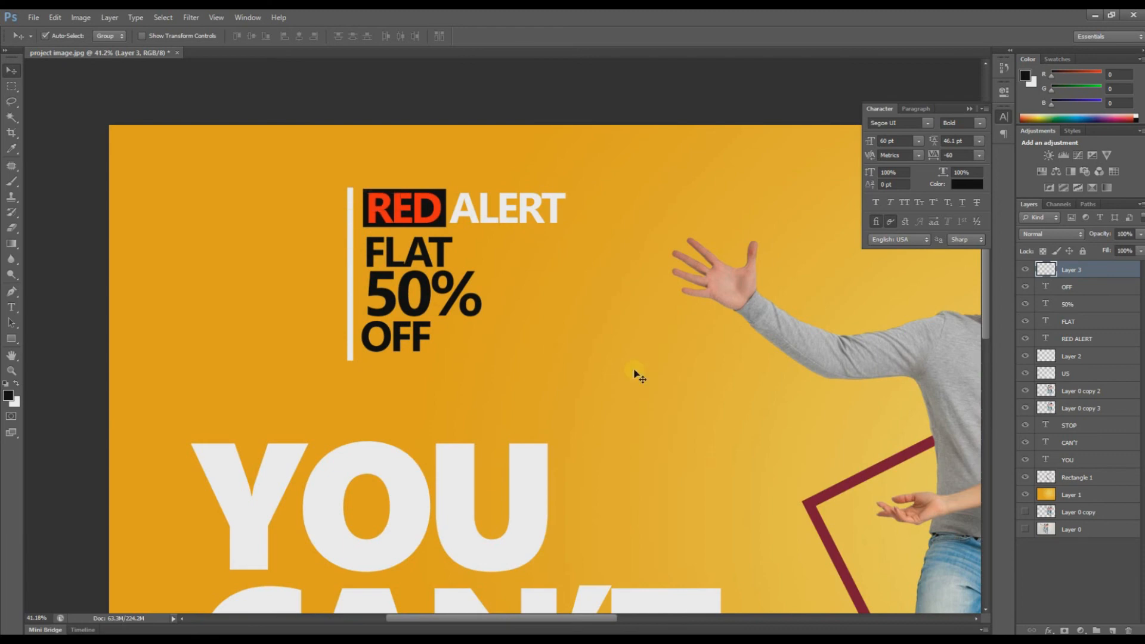
scroll(638, 377, down, 3)
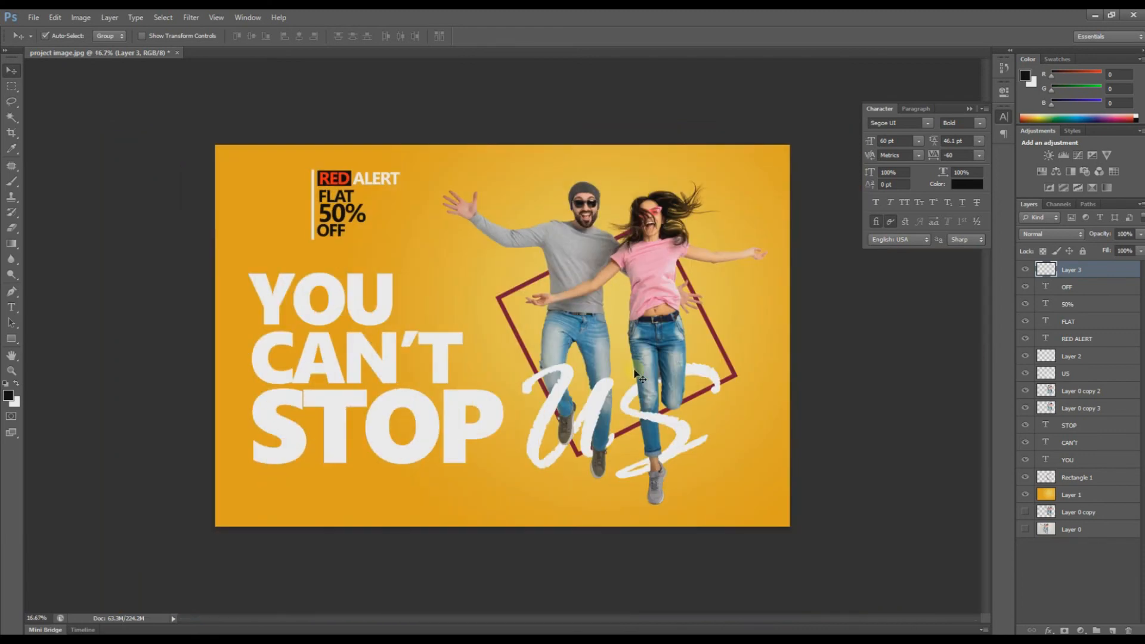
Step: Open Logo.png and place it as Layer 4, scaled to about 25%, left of RED ALERT
double_click(162, 227)
double_click(164, 98)
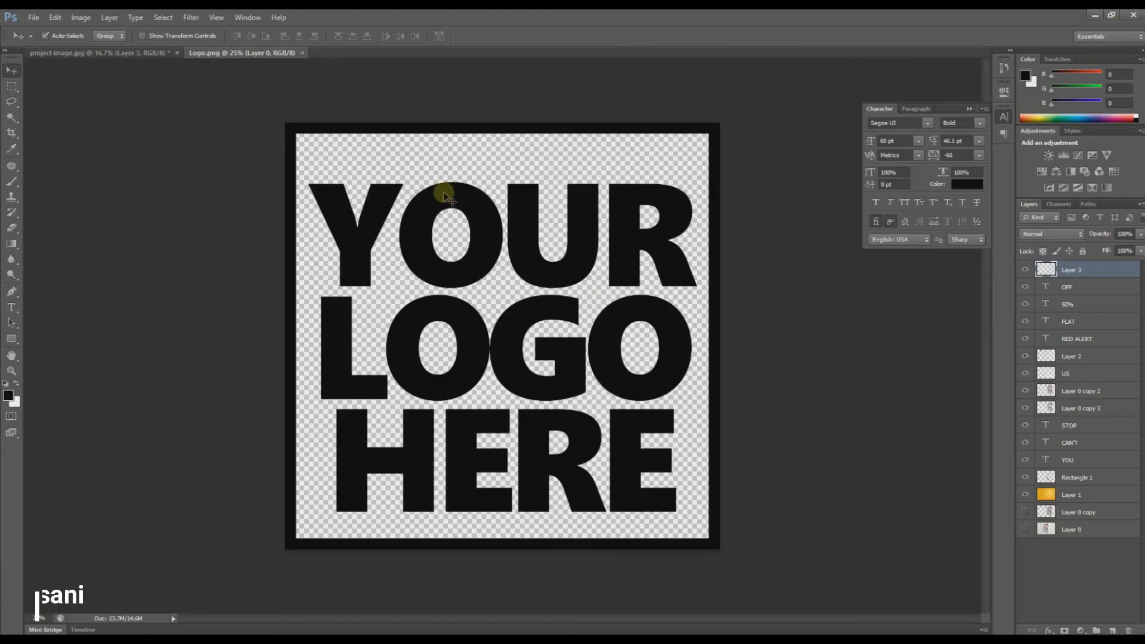
drag(149, 58, 282, 188)
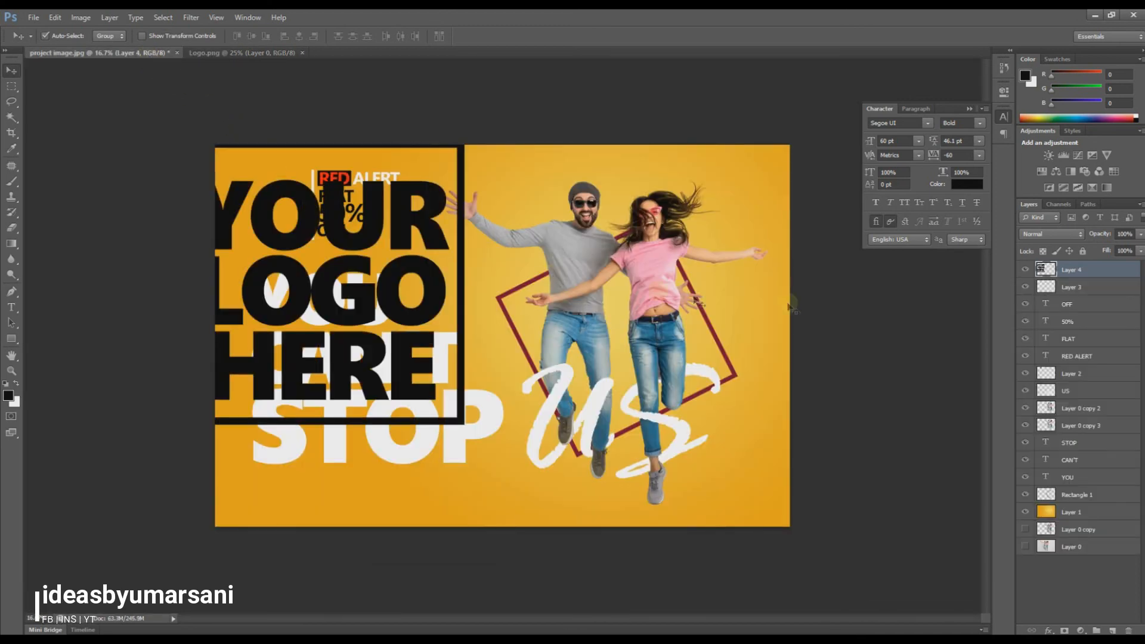
key(ctrl+t)
drag(462, 143, 292, 190)
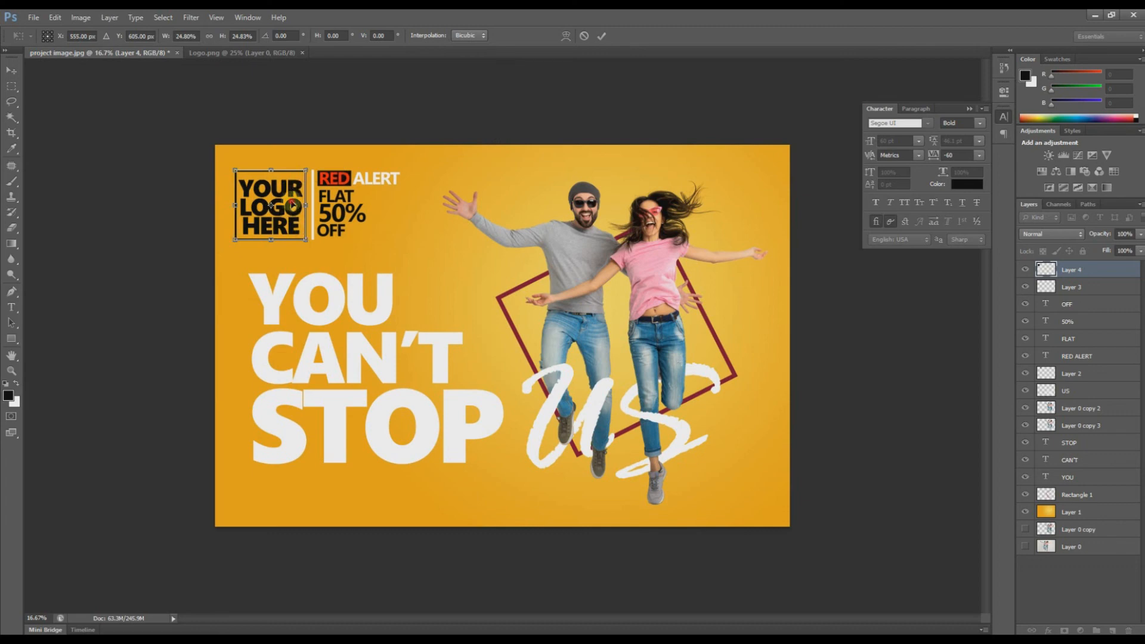
key(Return)
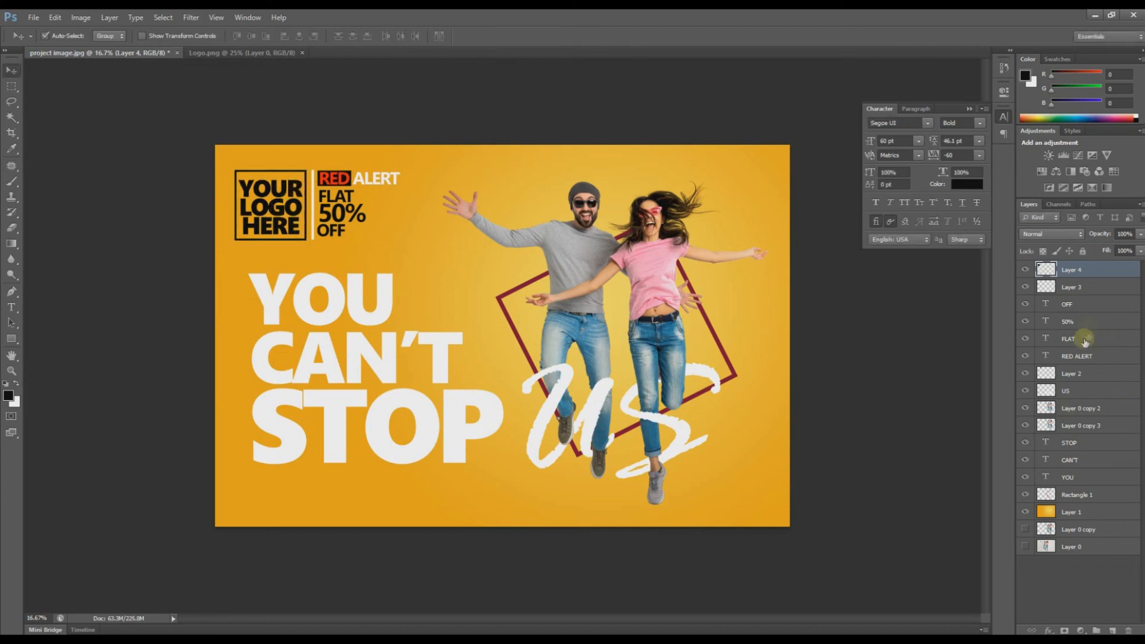
shift+click(1079, 357)
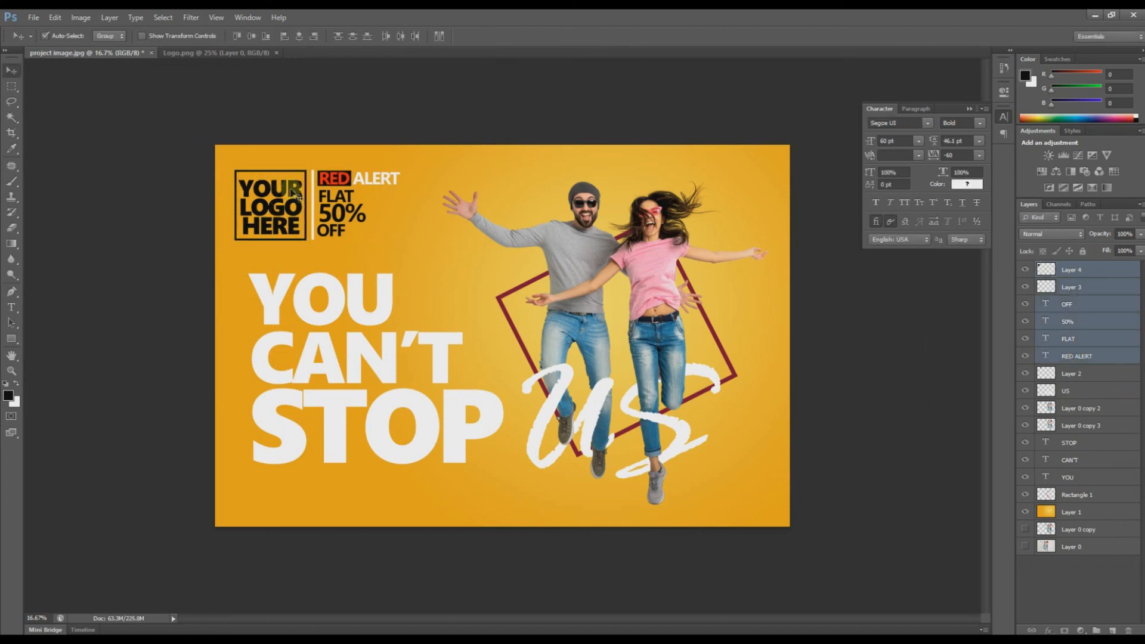
Step: Include the black box layer and nudge the logo, divider and RED ALERT group slightly right
drag(293, 191, 303, 192)
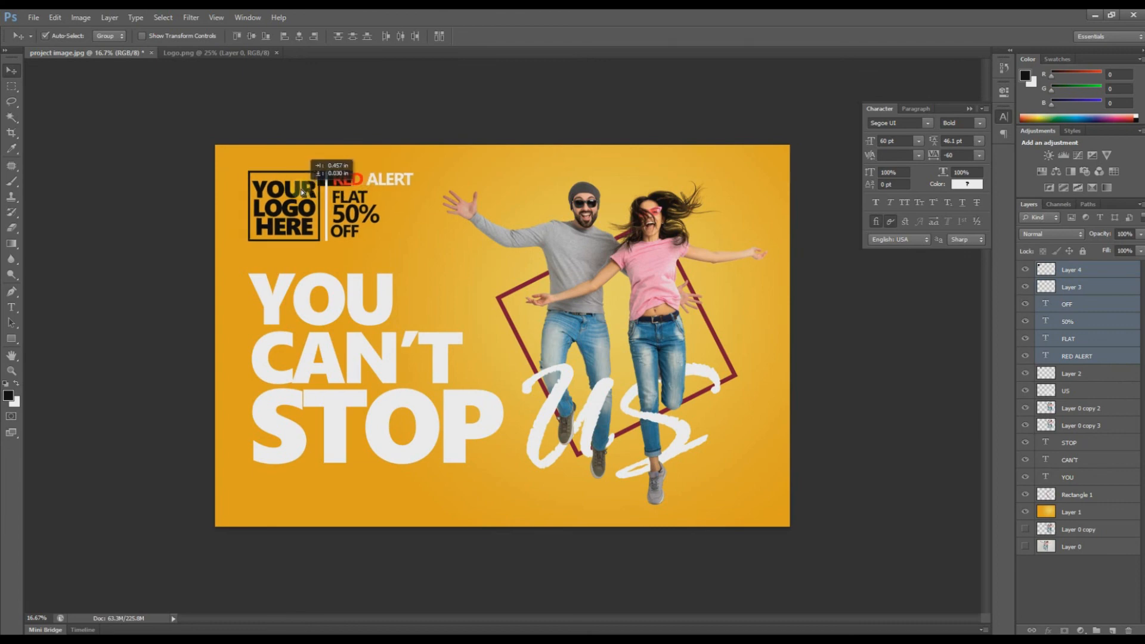
drag(301, 190, 301, 190)
key(ctrl+z)
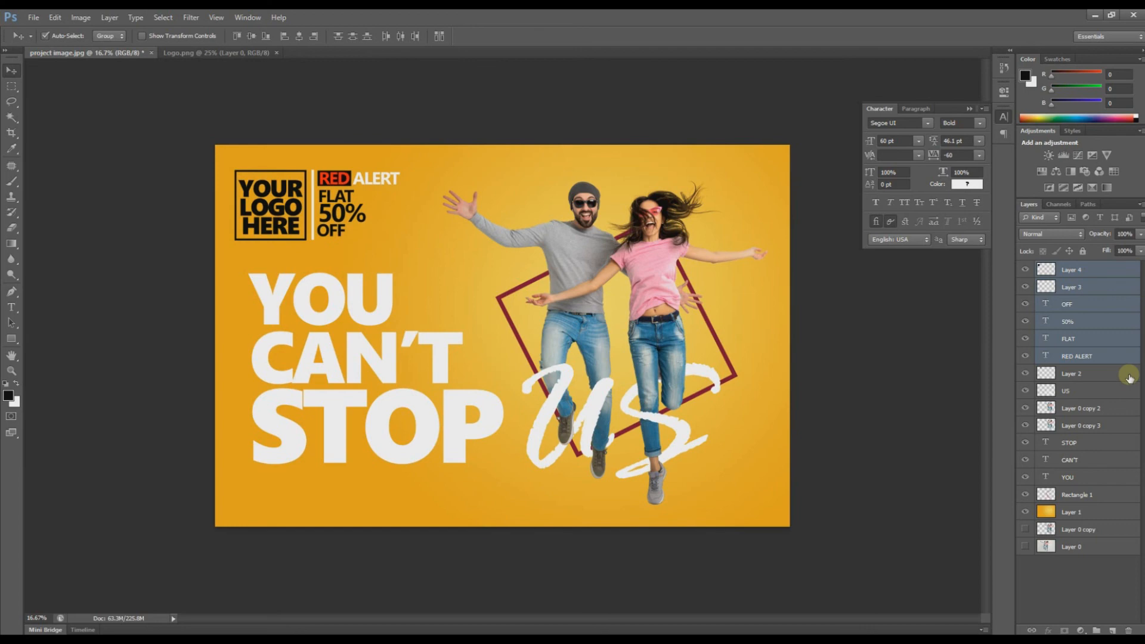
shift+click(1088, 378)
key(ctrl+t)
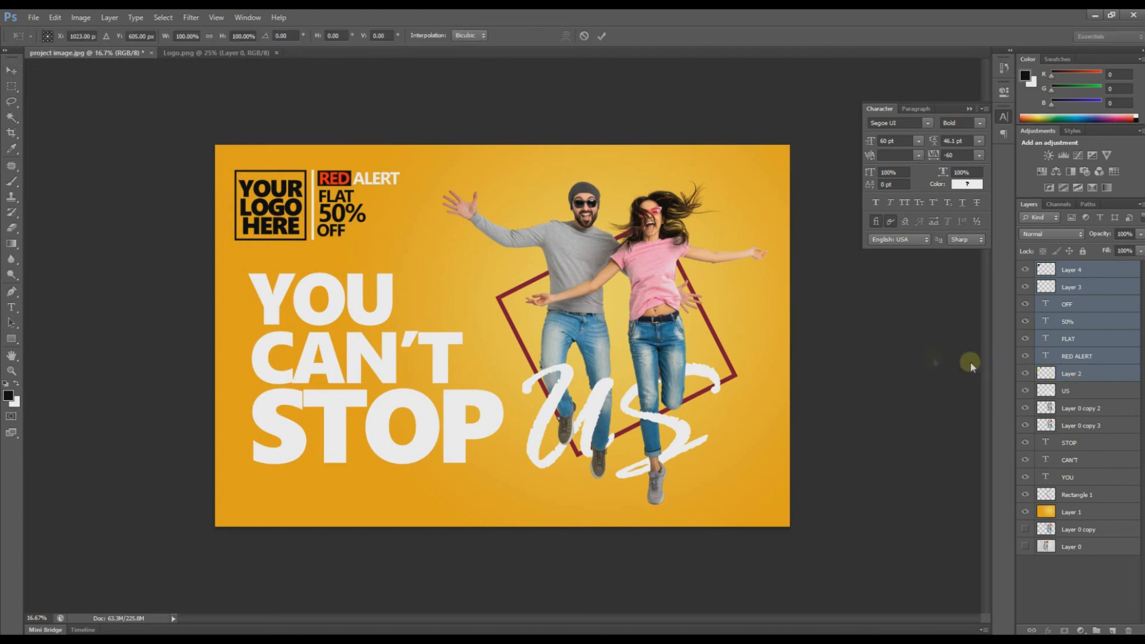
key(Return)
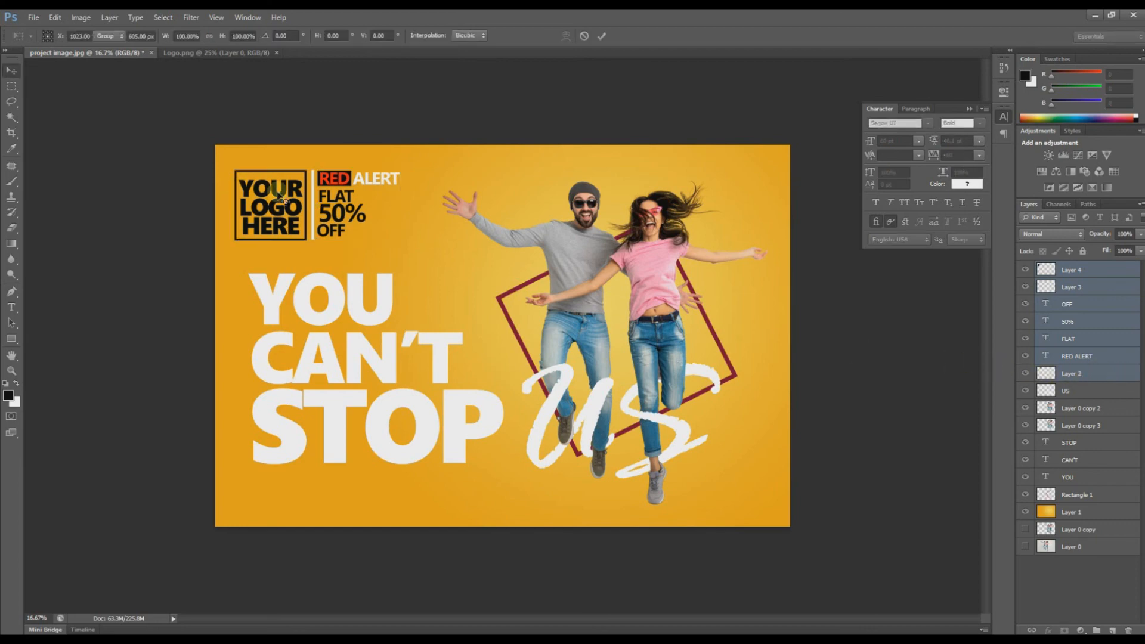
drag(278, 192, 286, 192)
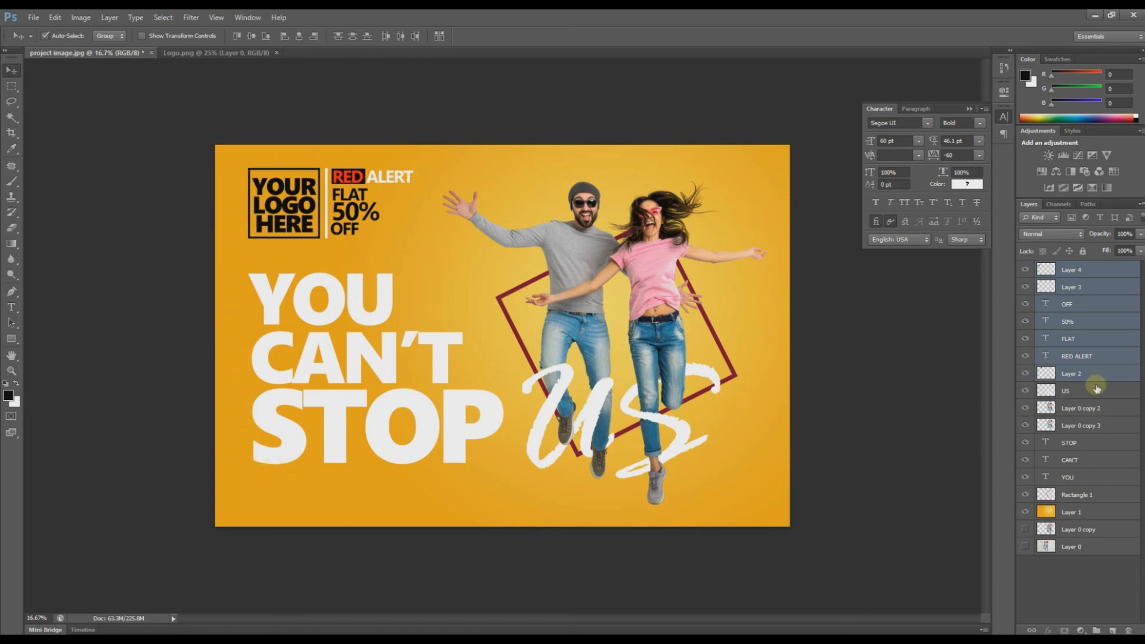
click(1074, 345)
click(1068, 304)
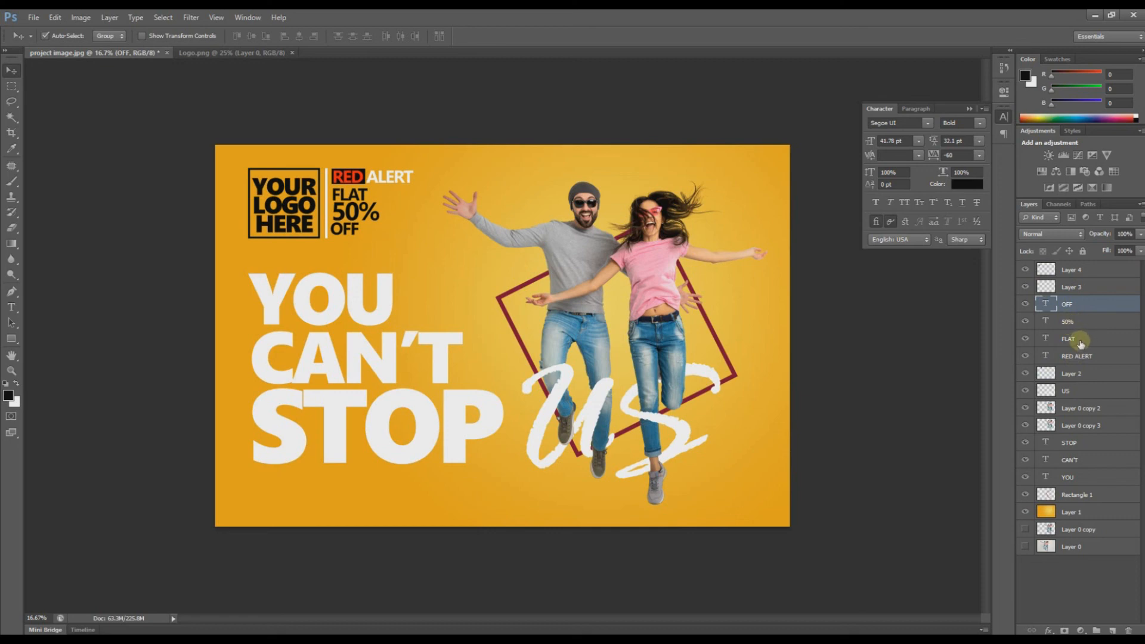
Step: Color the FLAT, 50% and OFF text #000000 black and nudge the logo slightly up
shift+click(1080, 340)
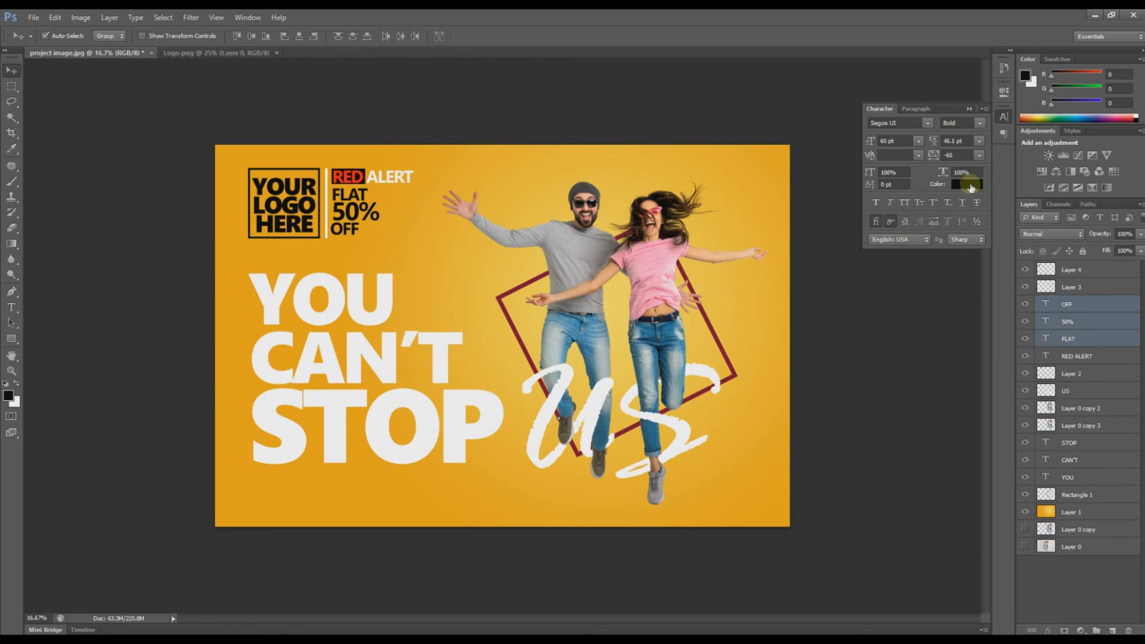
click(969, 185)
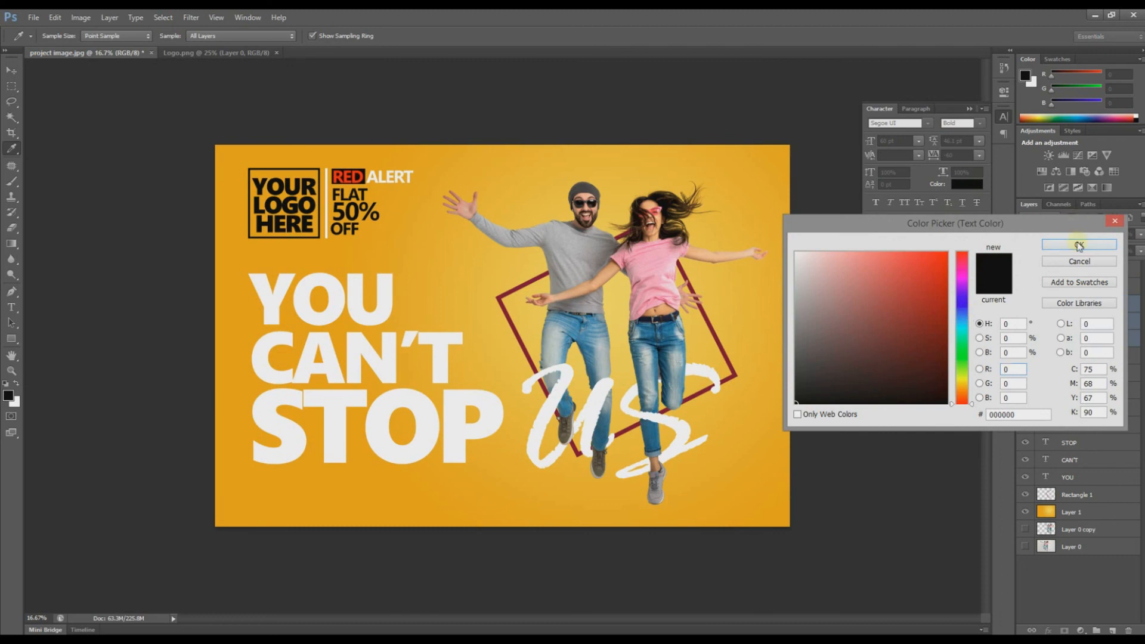
click(1079, 246)
click(8, 74)
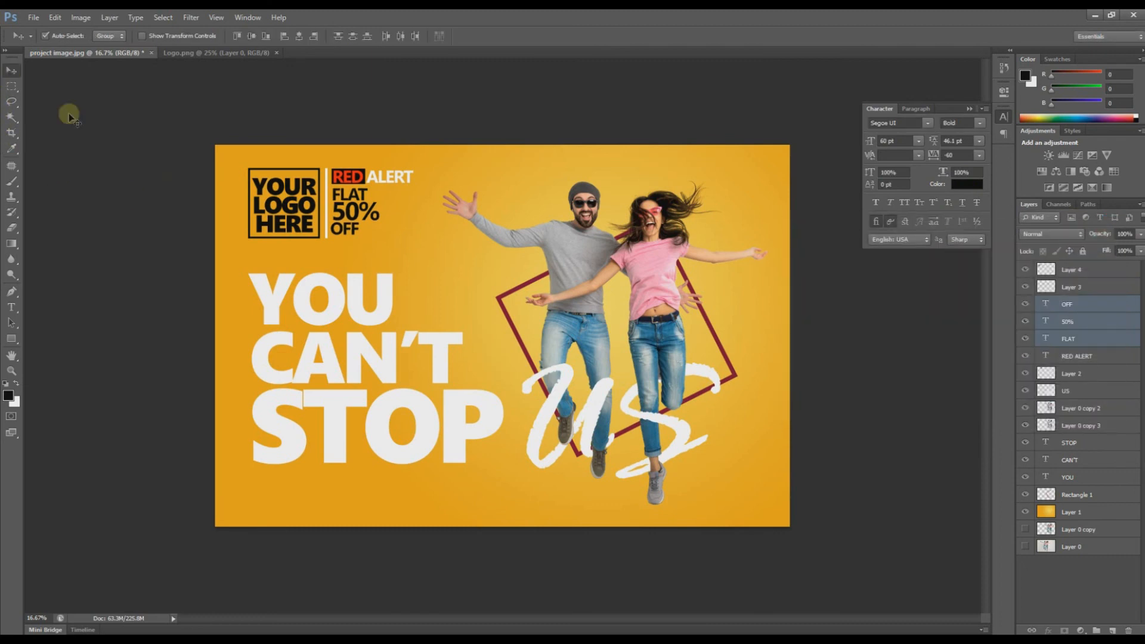
mouse_move(285, 187)
mouse_down()
mouse_move(263, 173)
mouse_move(253, 213)
mouse_move(288, 169)
mouse_up()
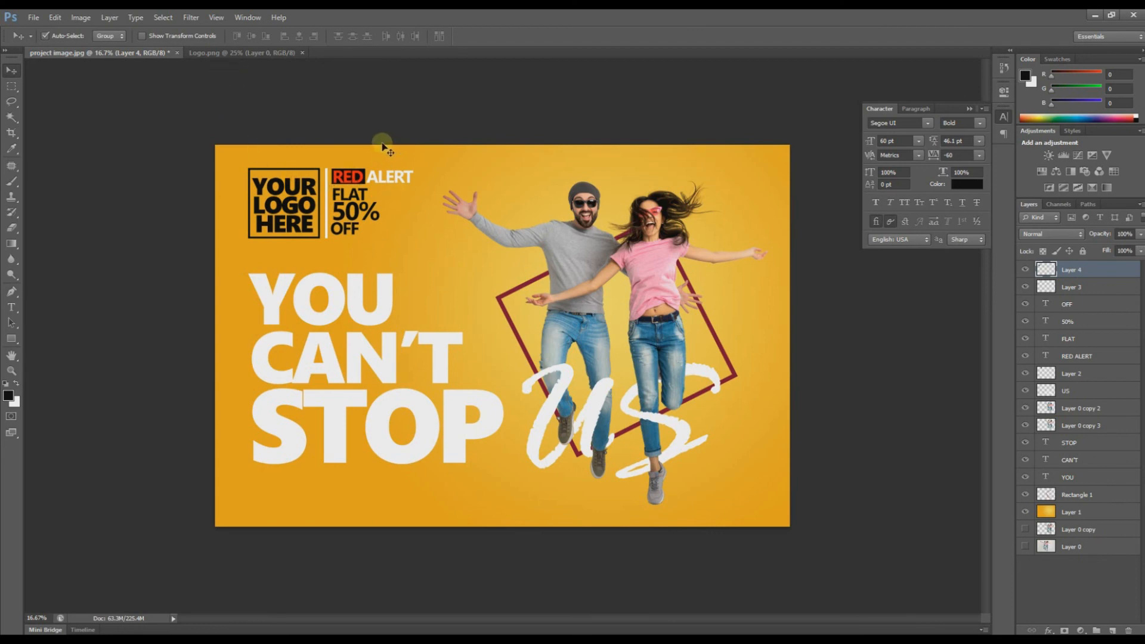
Step: Open icon.png and place the social icons row as Layer 5, scaled small at the bottom-left
key(ctrl+o)
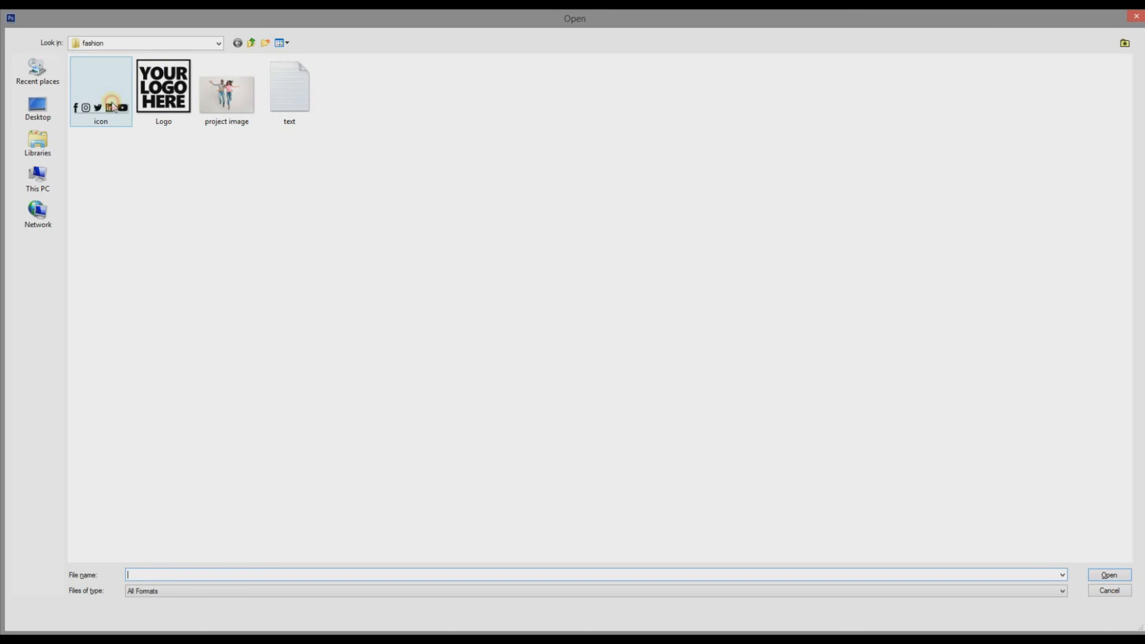
double_click(113, 108)
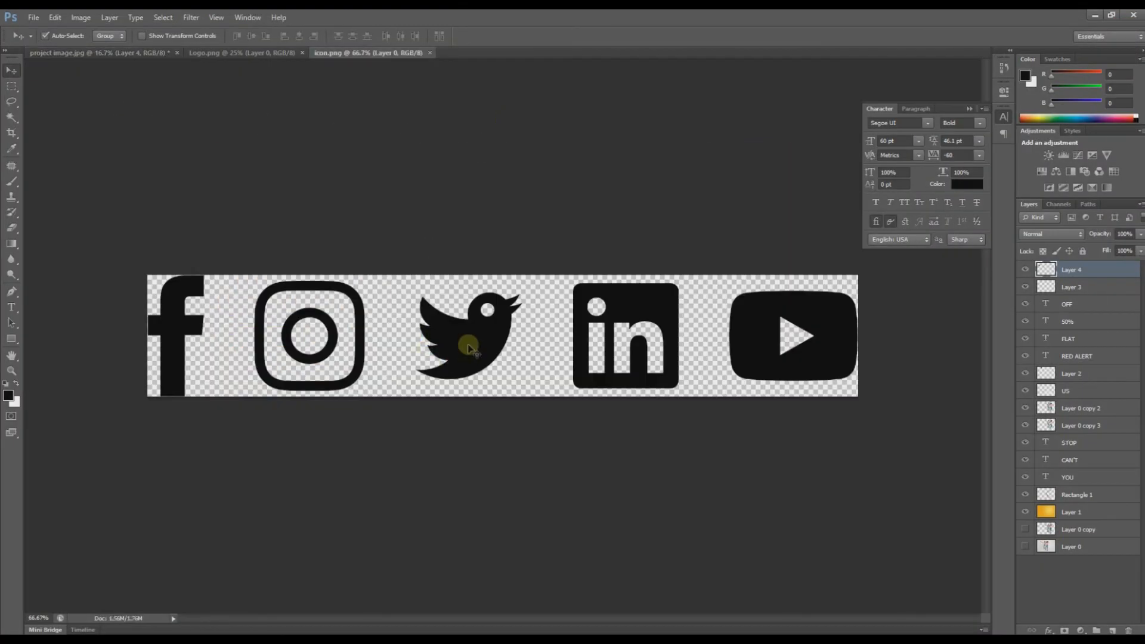
drag(466, 339, 324, 484)
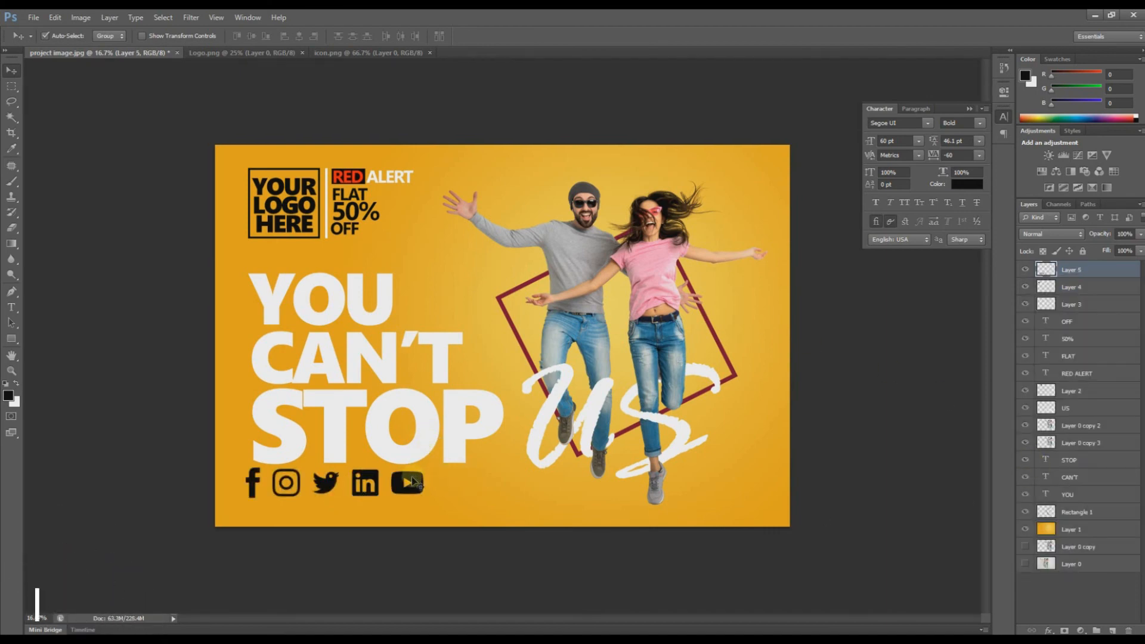
drag(412, 475, 307, 512)
key(ctrl+t)
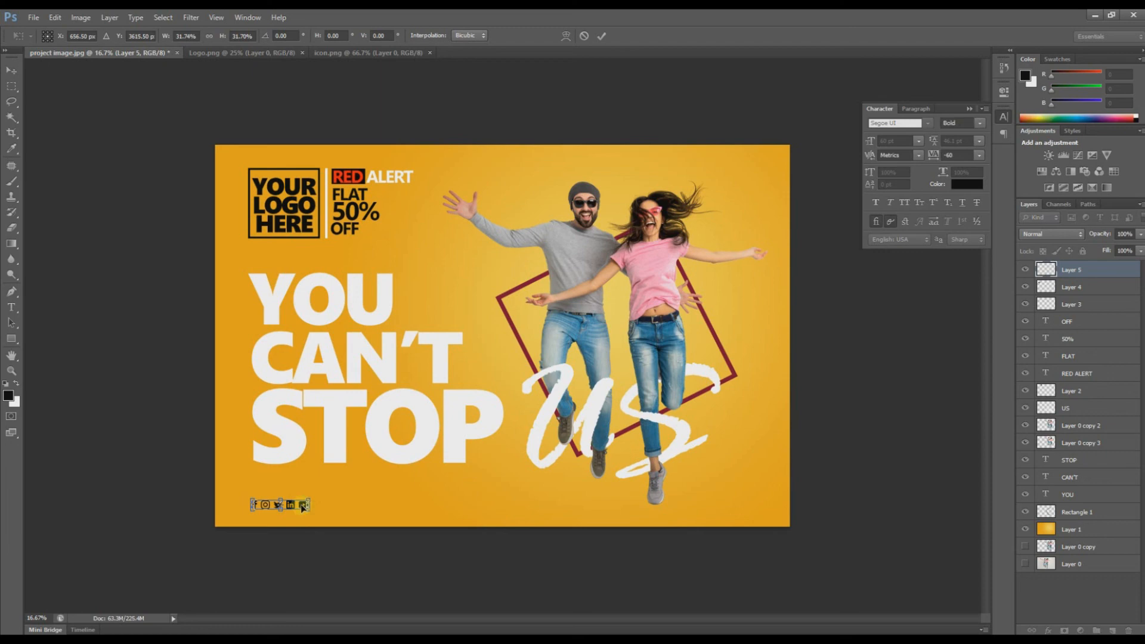
key(Return)
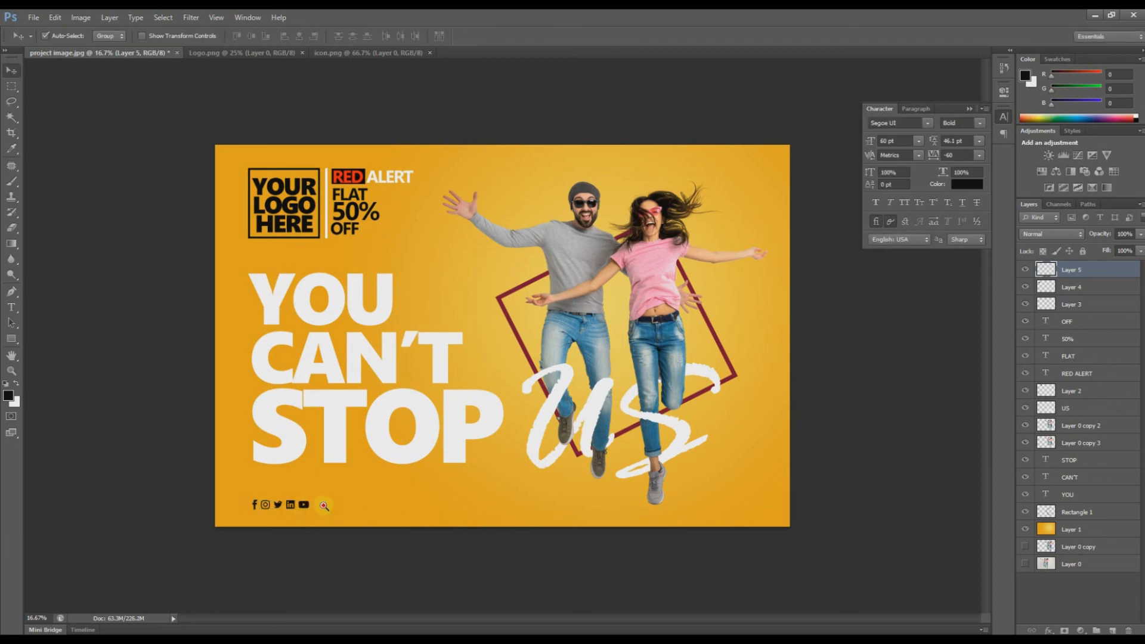
drag(323, 506, 402, 545)
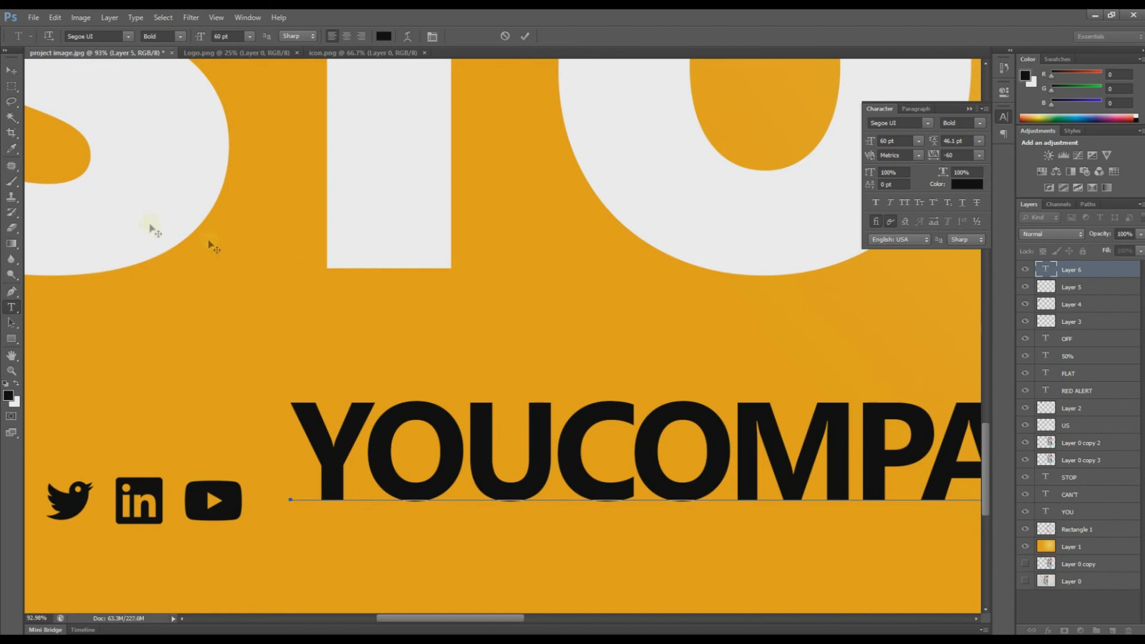
Step: Shrink the YOUCOMPANYNAME text to about 56% and position it beside the social icons
click(9, 71)
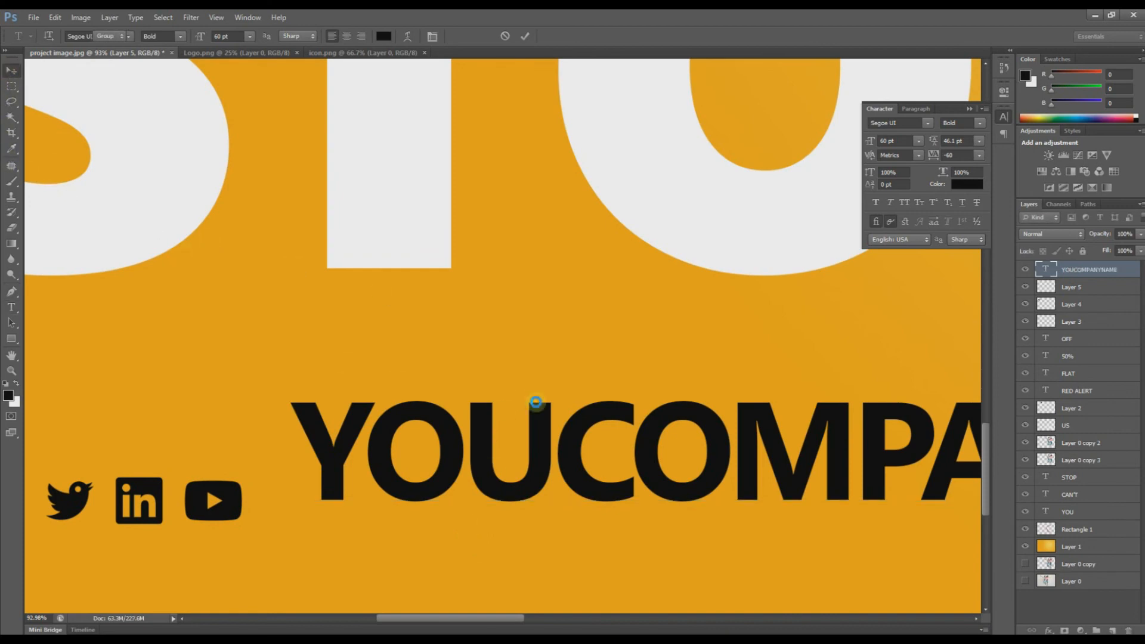
scroll(536, 406, down, 1)
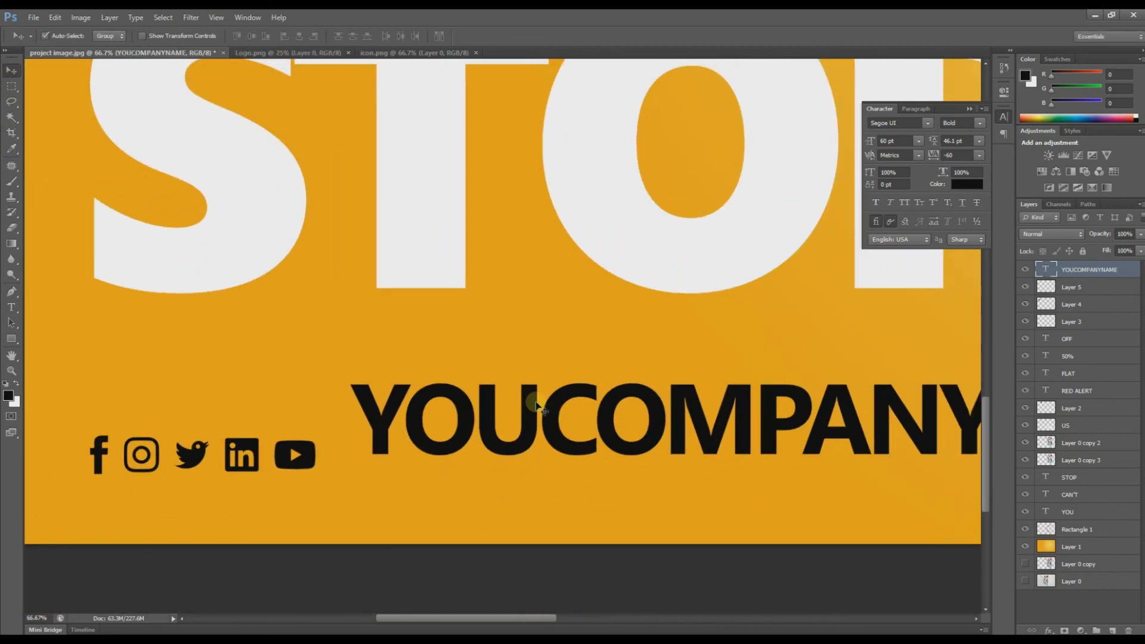
scroll(536, 406, down, 1)
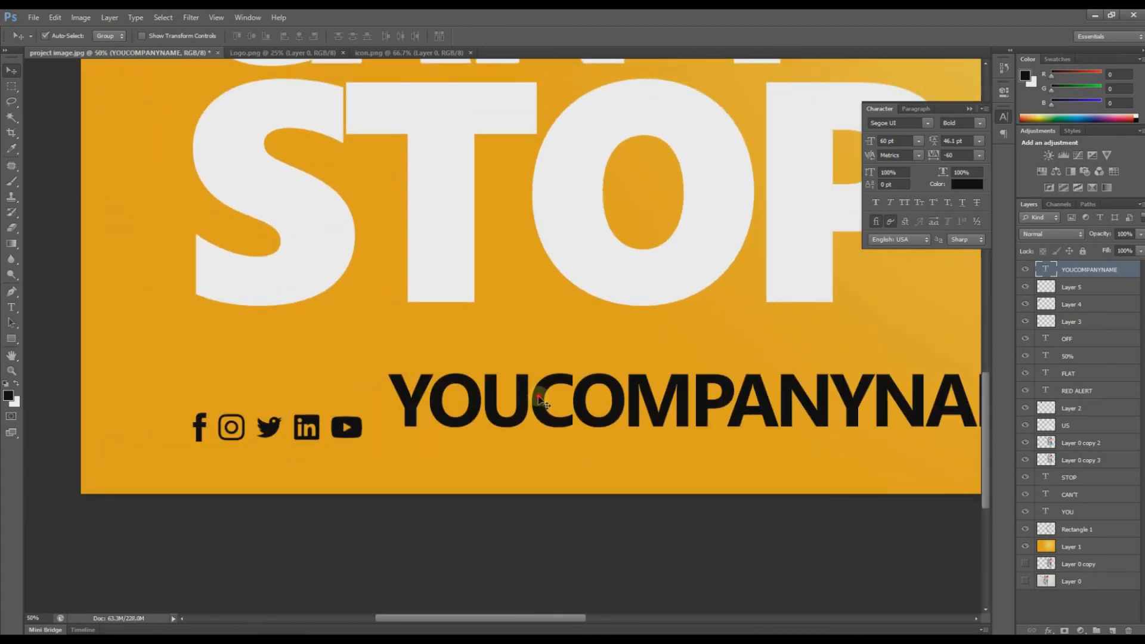
drag(540, 401, 521, 417)
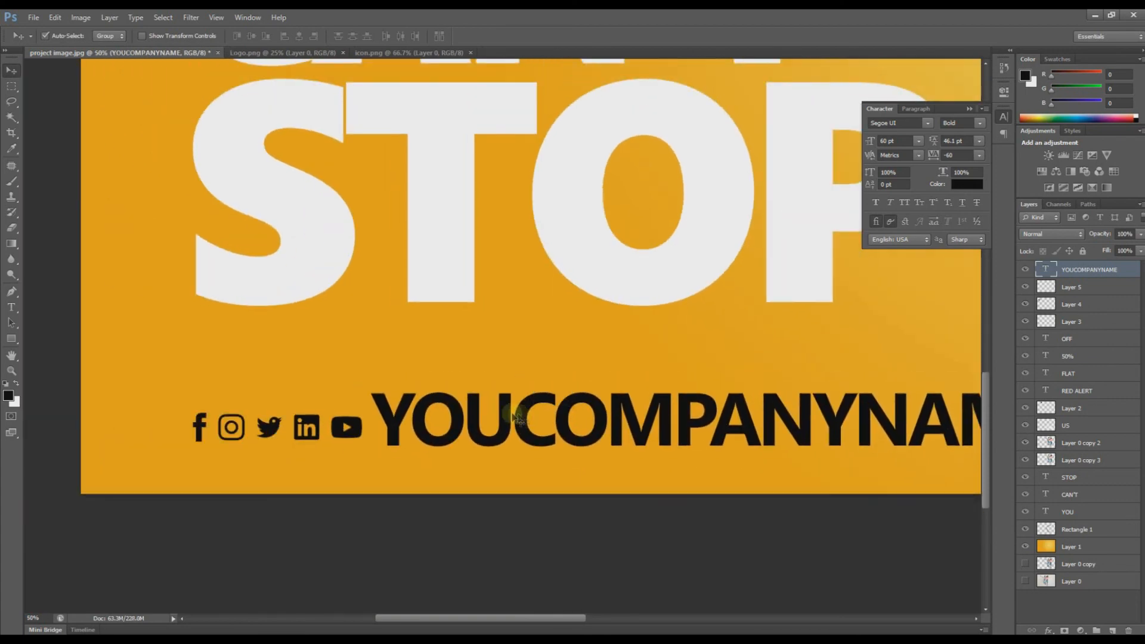
key(ctrl+t)
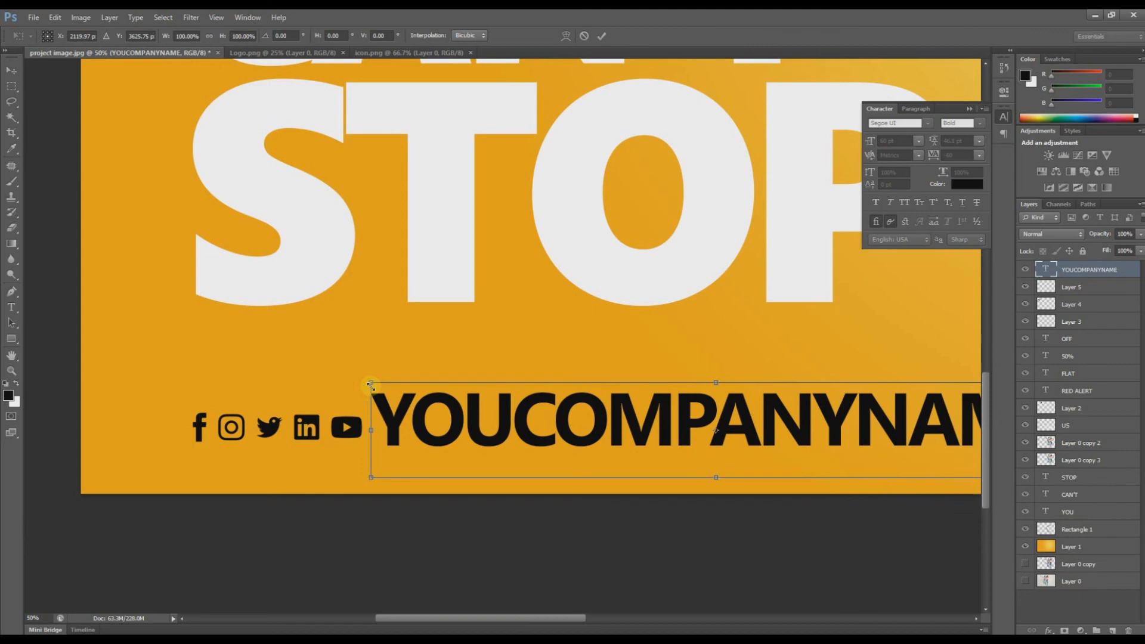
drag(370, 381, 554, 431)
double_click(625, 433)
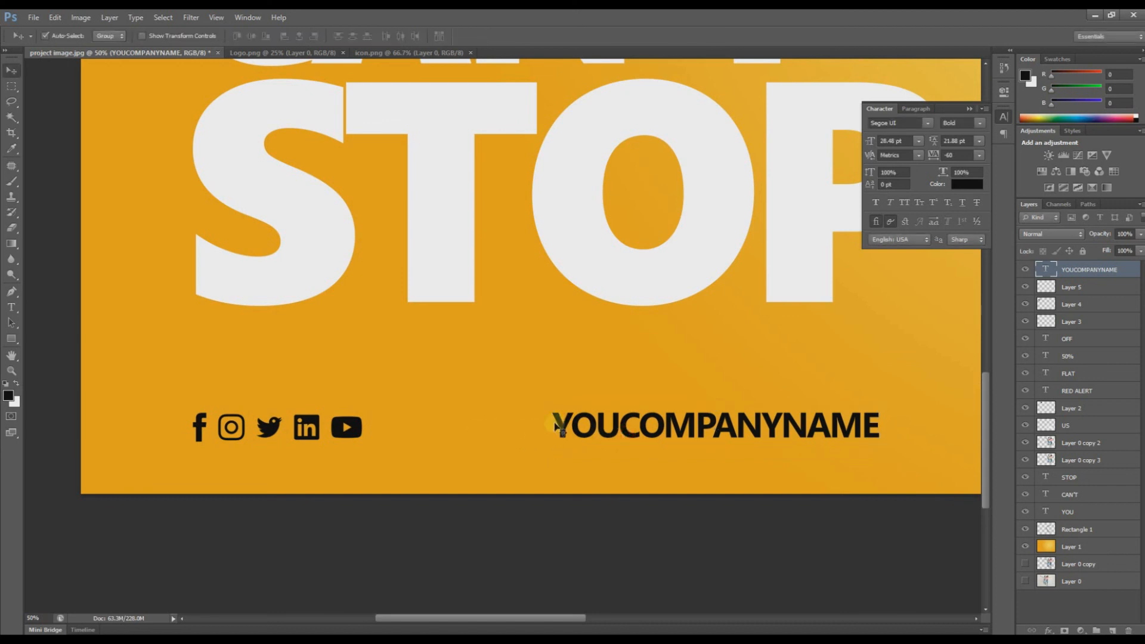
drag(571, 436, 390, 427)
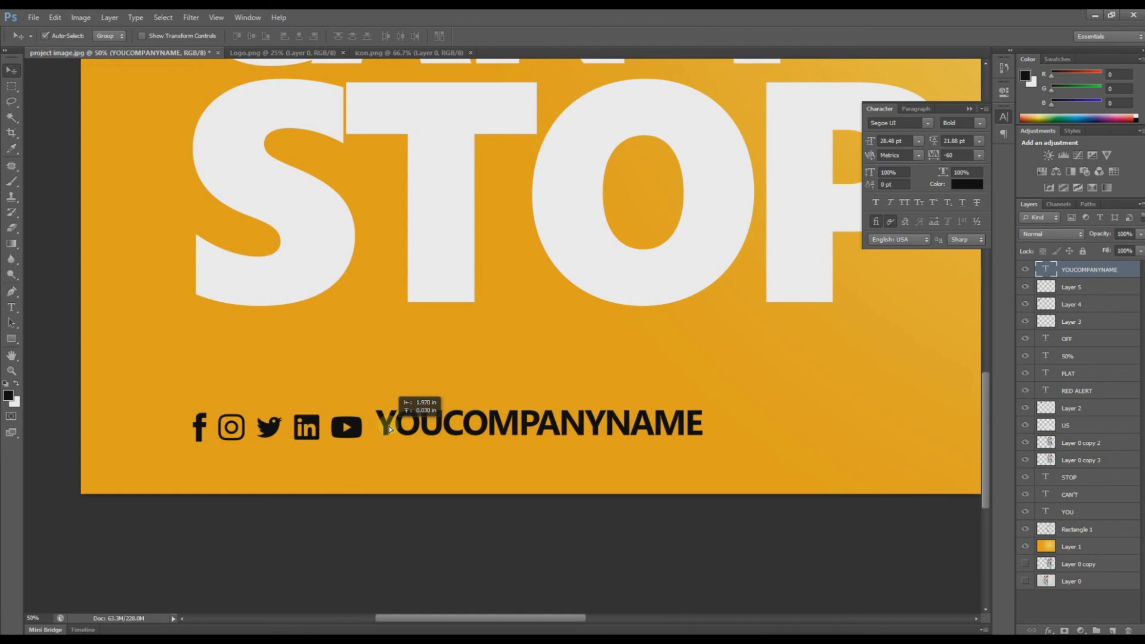
drag(390, 426, 391, 427)
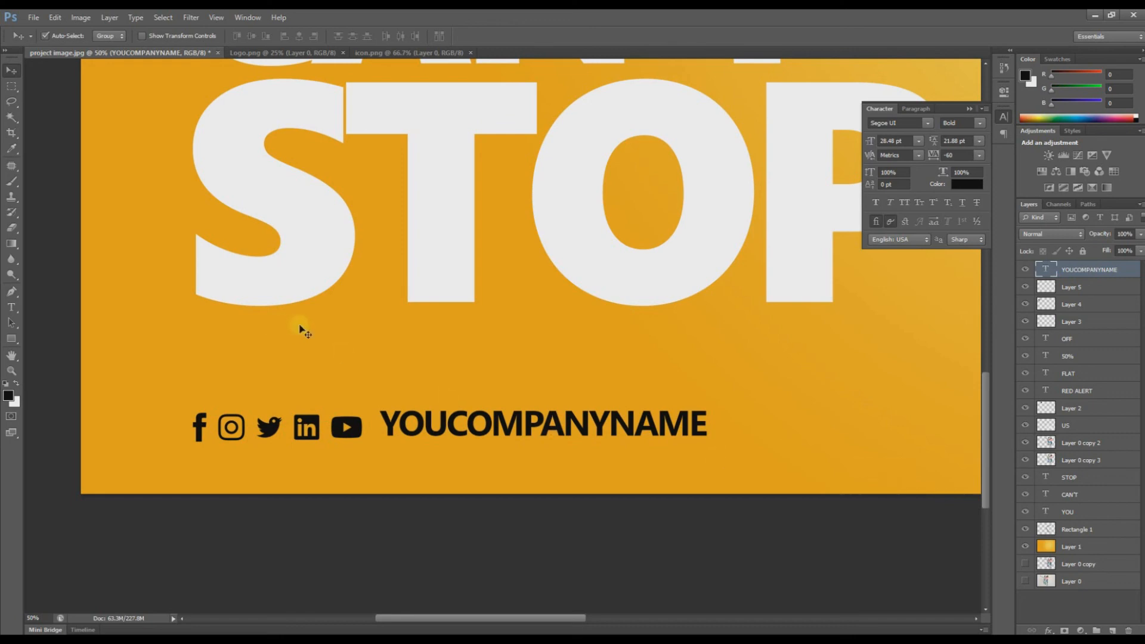
Step: Zoom out, hide the type settings, and preview the finished poster full screen
key(ctrl+minus)
key(ctrl+minus)
key(ctrl+minus)
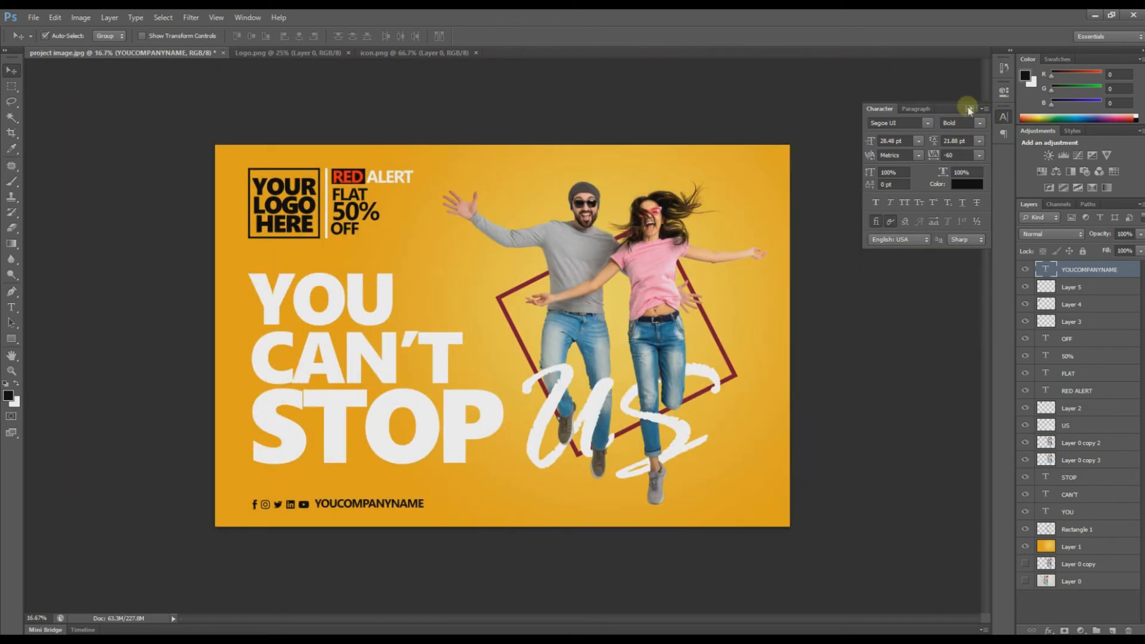
click(968, 108)
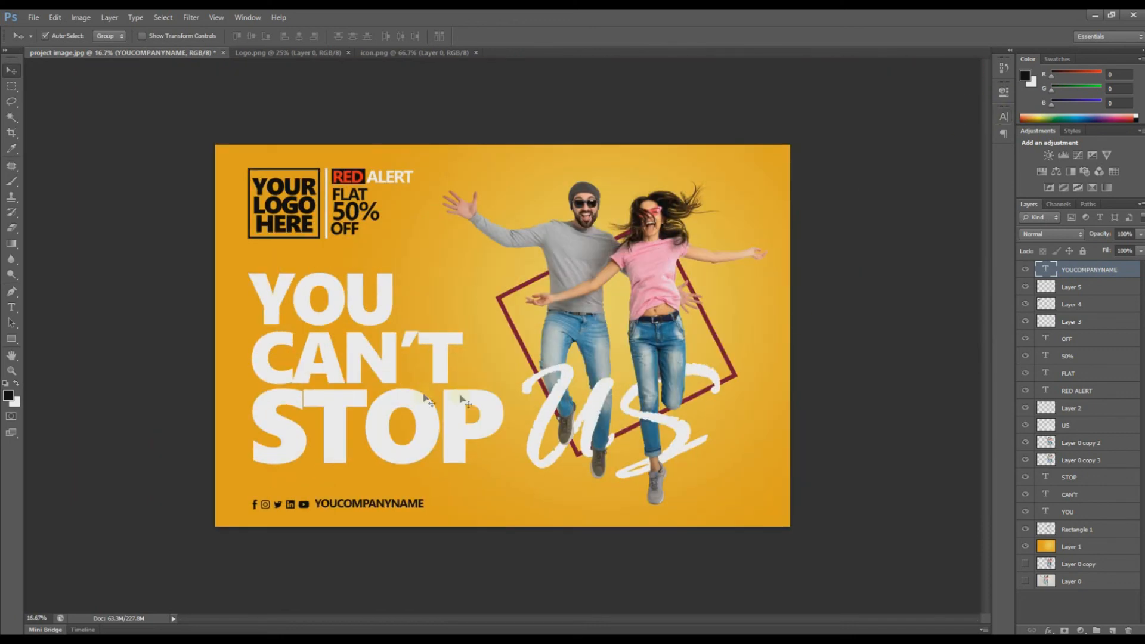
key(f)
key(f)
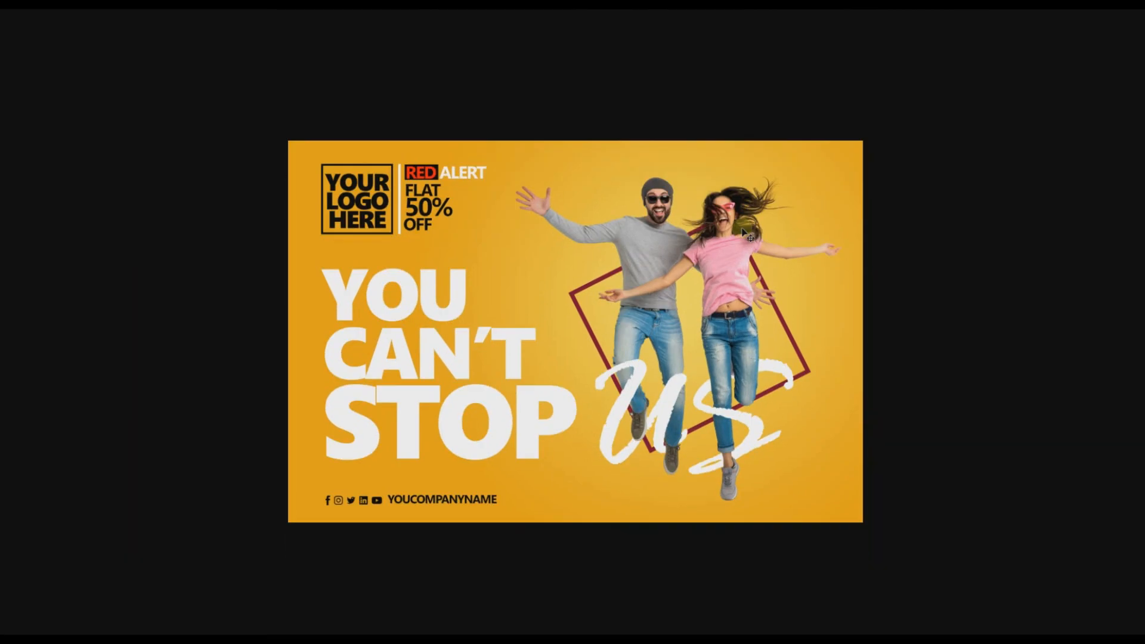